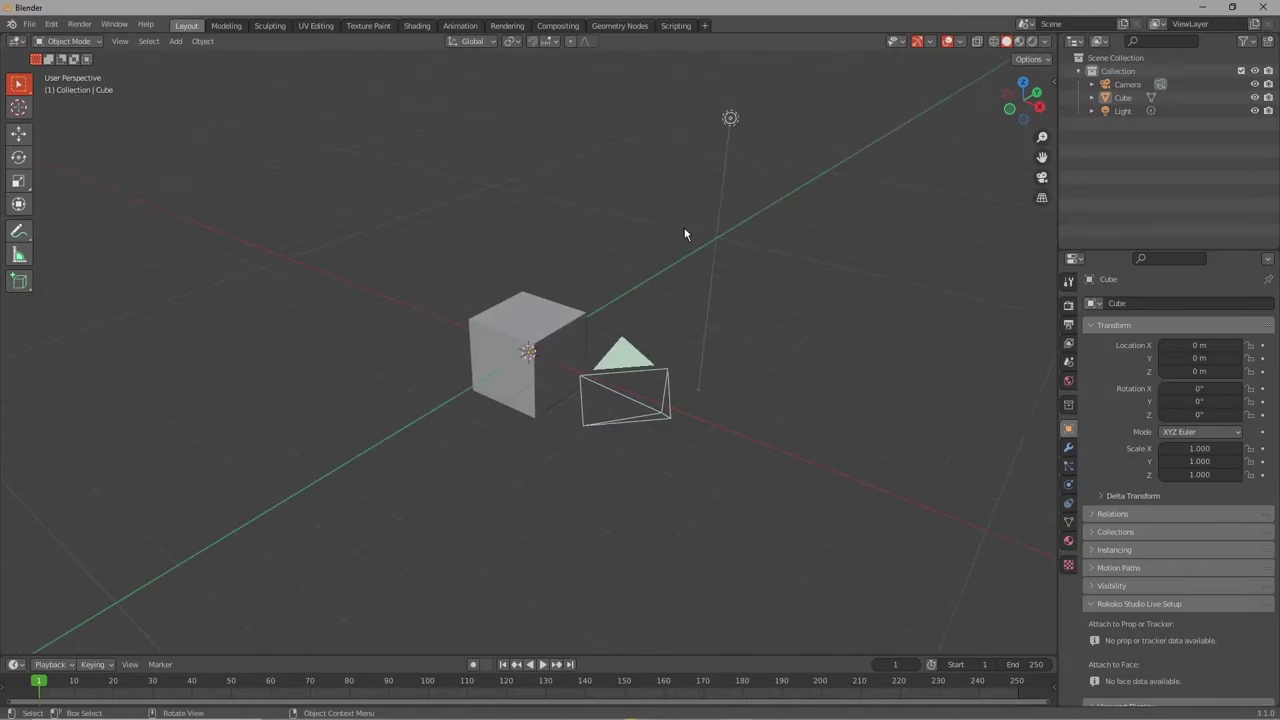
# - Delete the camera and the light from the scene
pyautogui.scroll(-3, 631, 241)
pyautogui.keyDown('shift'); pyautogui.moveTo(694, 156); pyautogui.dragTo(565, 214); pyautogui.keyUp('shift')
pyautogui.press('x')
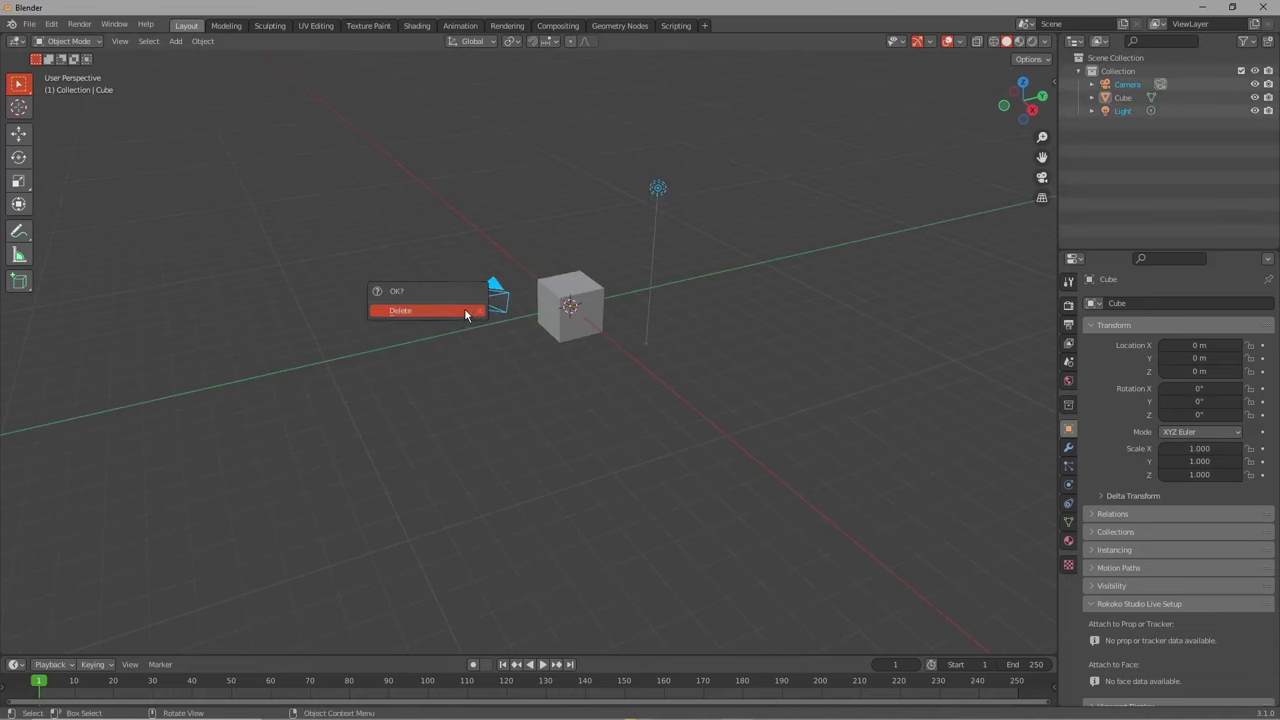
pyautogui.click(464, 308)
# - Scale the default cube uniformly by 5
pyautogui.click(573, 306)
pyautogui.moveTo(573, 306); pyautogui.dragTo(669, 305, button='middle')
pyautogui.write('s5')
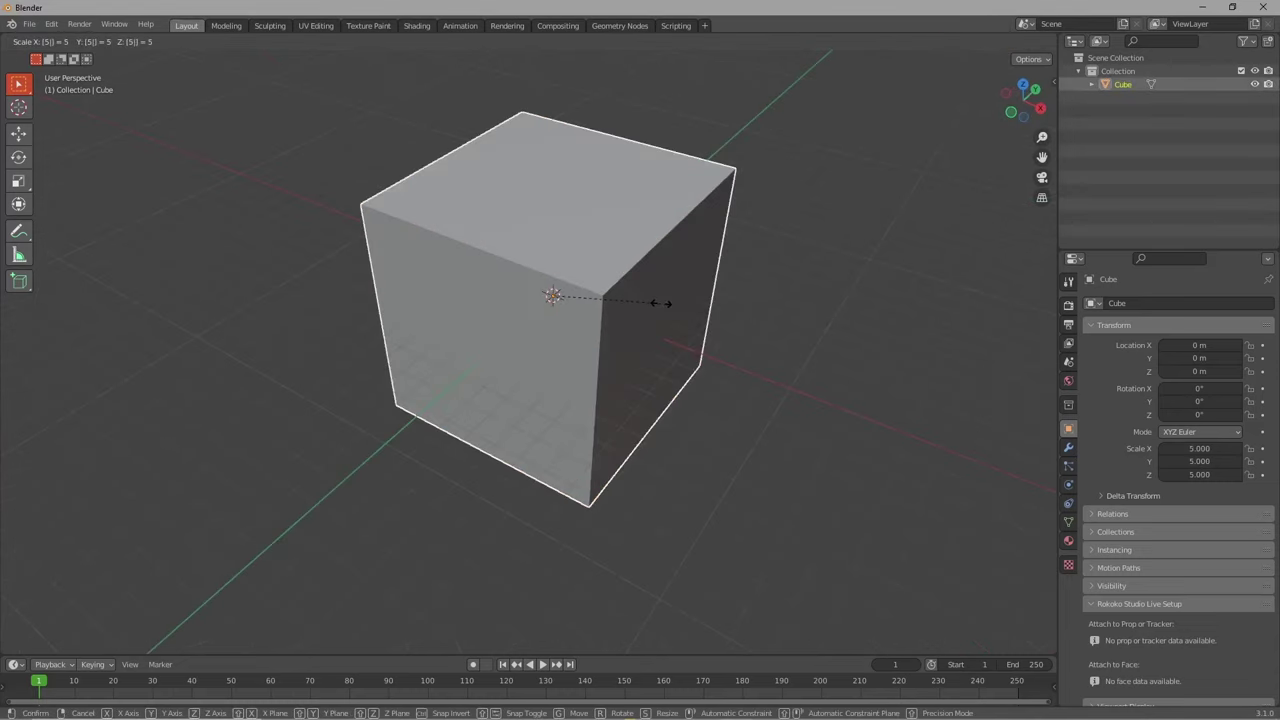
pyautogui.press('Return')
pyautogui.moveTo(671, 286); pyautogui.dragTo(635, 254, button='middle')
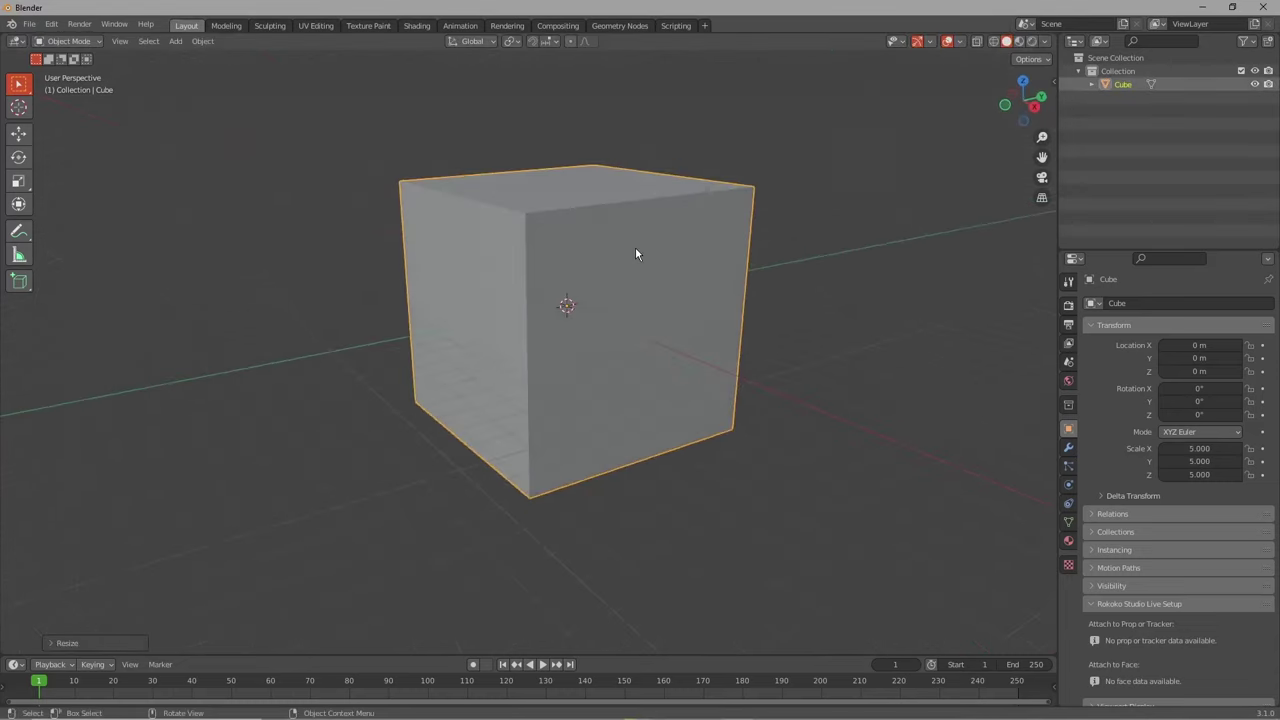
# - Stretch the cube by a factor of 3 along the Y axis
pyautogui.scroll(-3, 620, 304)
pyautogui.moveTo(637, 306); pyautogui.dragTo(697, 274, button='middle')
pyautogui.press('s')
pyautogui.press('y')
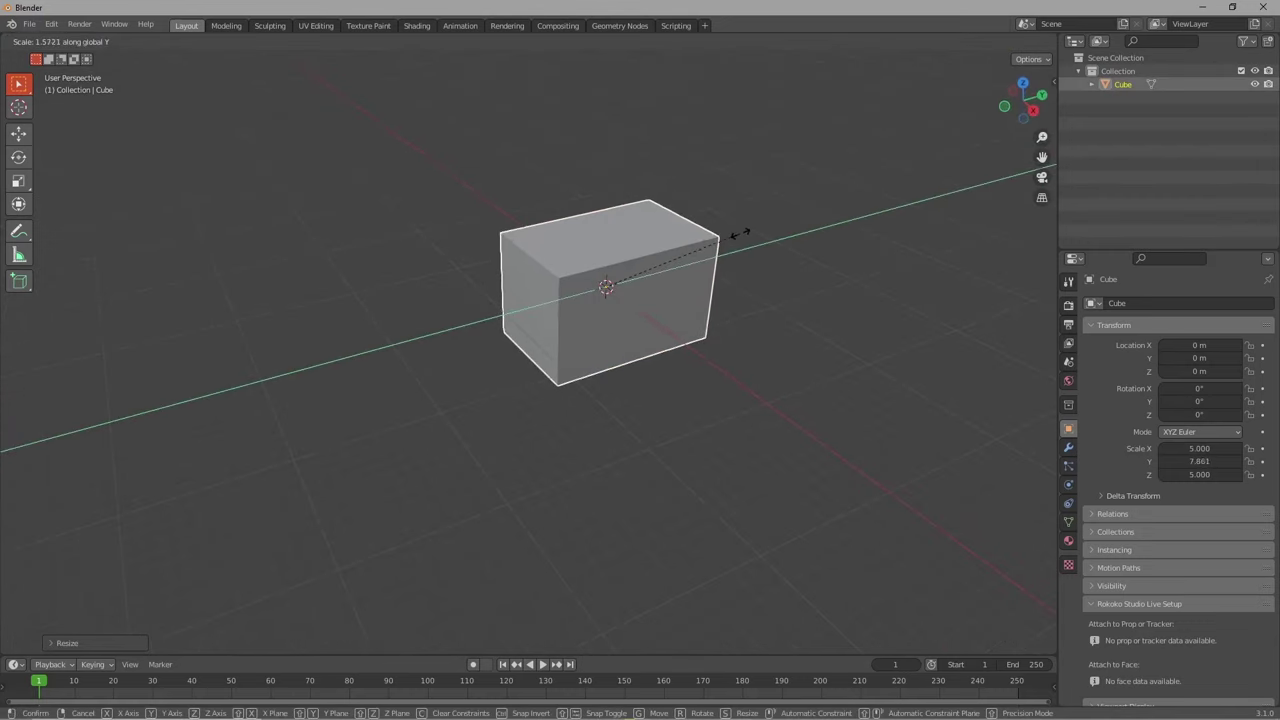
pyautogui.write('3')
pyautogui.press('Return')
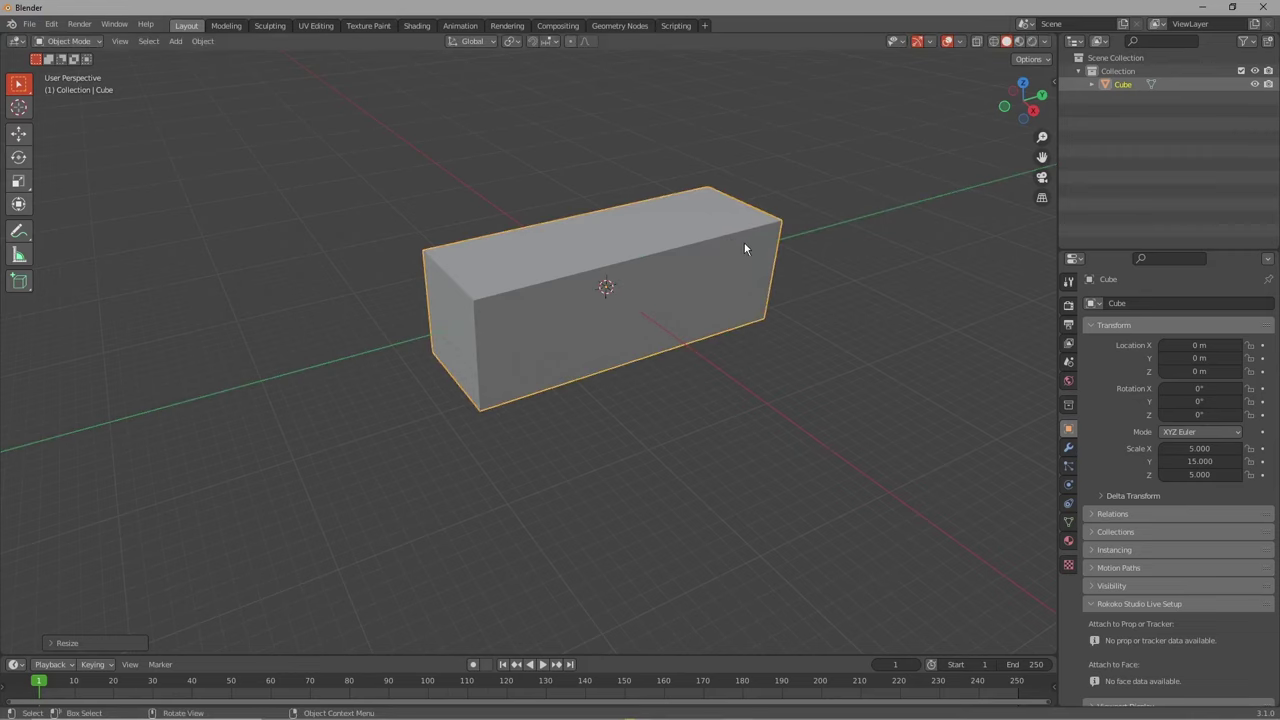
# - Add 15 evenly spaced, unshifted loop cuts across the block's length and clear the selection
pyautogui.moveTo(749, 249); pyautogui.dragTo(551, 276, button='middle')
pyautogui.press('Tab')
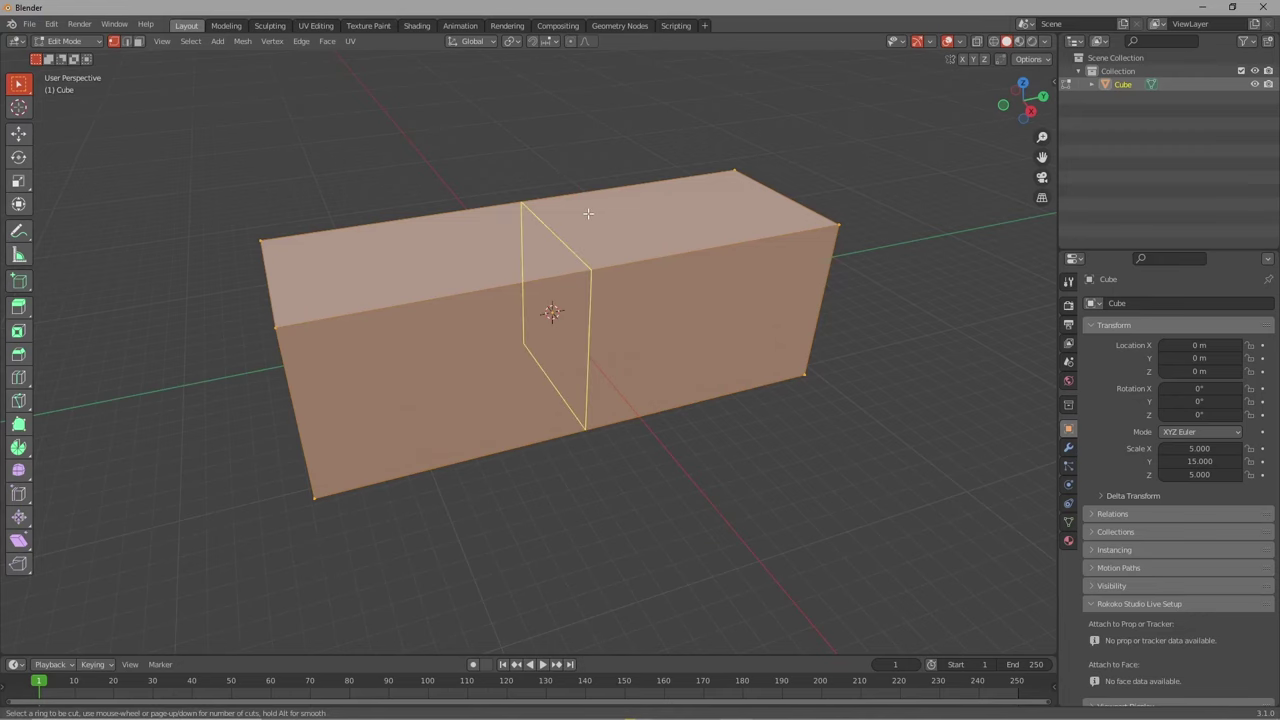
pyautogui.press('1')
pyautogui.press('5')
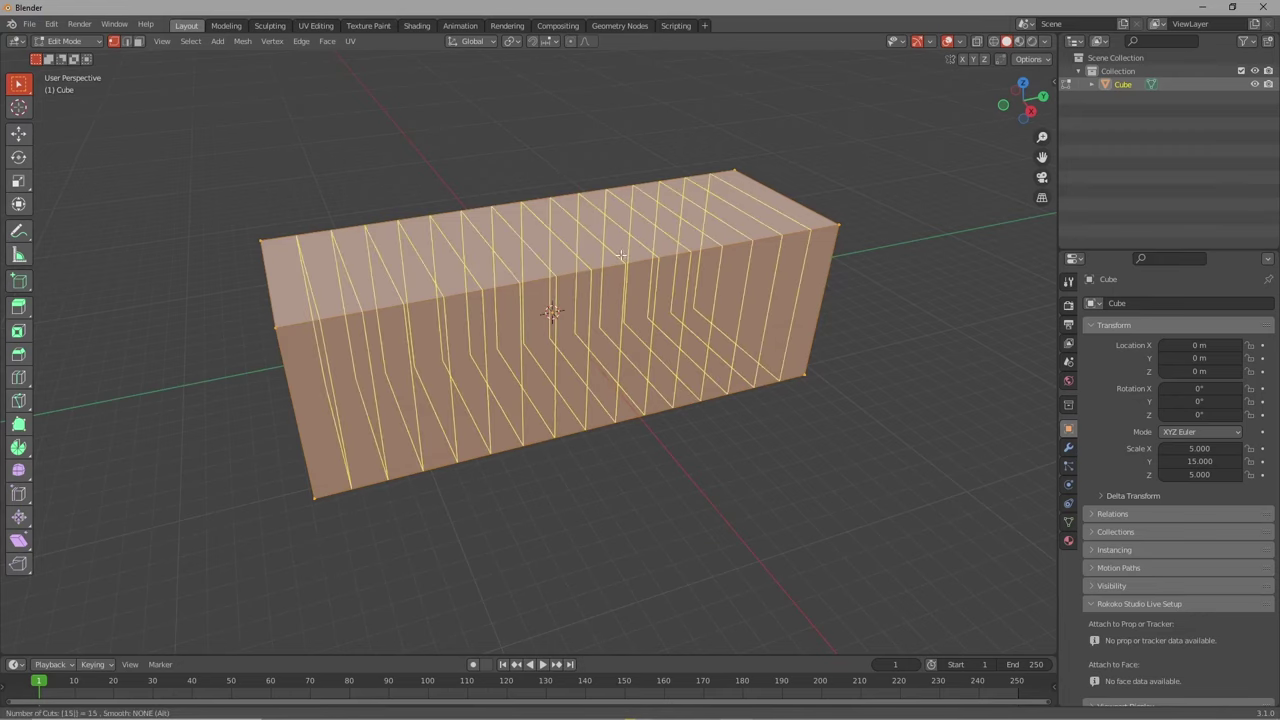
pyautogui.click(621, 255)
pyautogui.rightClick(621, 255)
pyautogui.moveTo(617, 267); pyautogui.dragTo(617, 222, button='middle')
pyautogui.hotkey('alt', 'a')
# - Scale the whole block by 0.75 along the Z axis in Object Mode
pyautogui.press('Tab')
pyautogui.write('sz.')
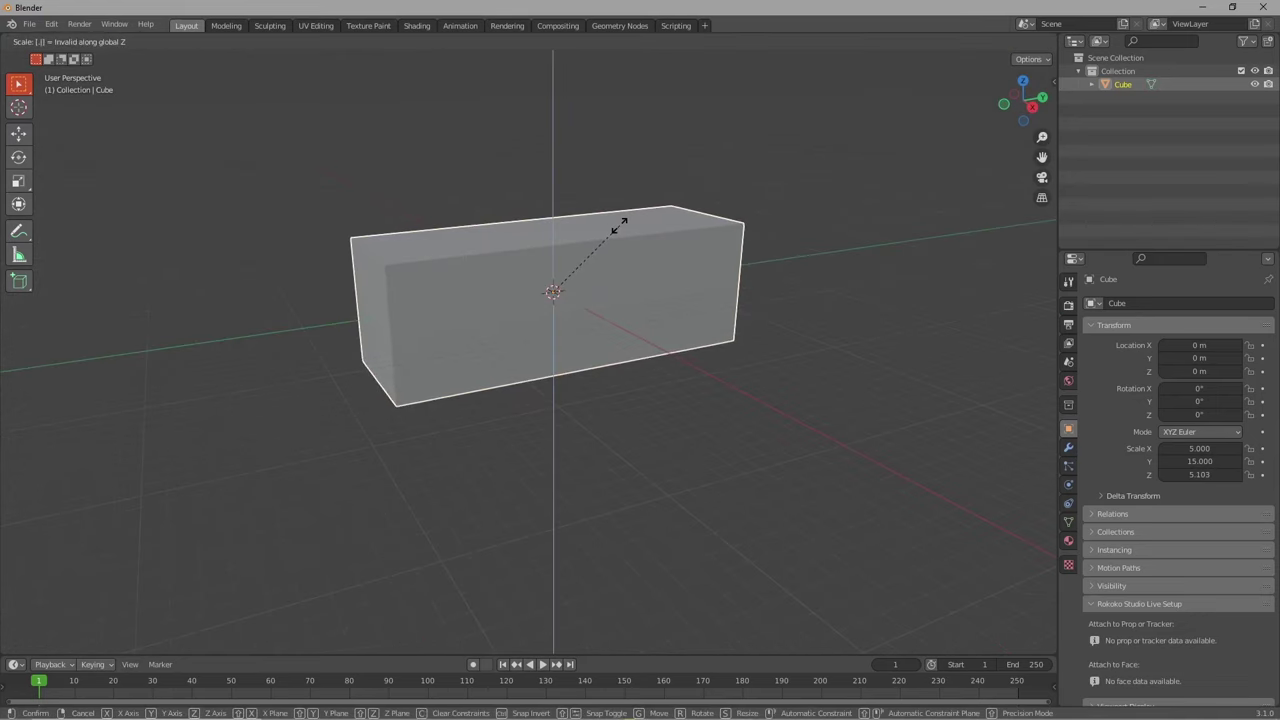
pyautogui.write('75')
pyautogui.click(620, 227)
# - Raise the block's end sections along Z using proportional editing with Sharp falloff, curving the hull upward at both ends
pyautogui.click(758, 236)
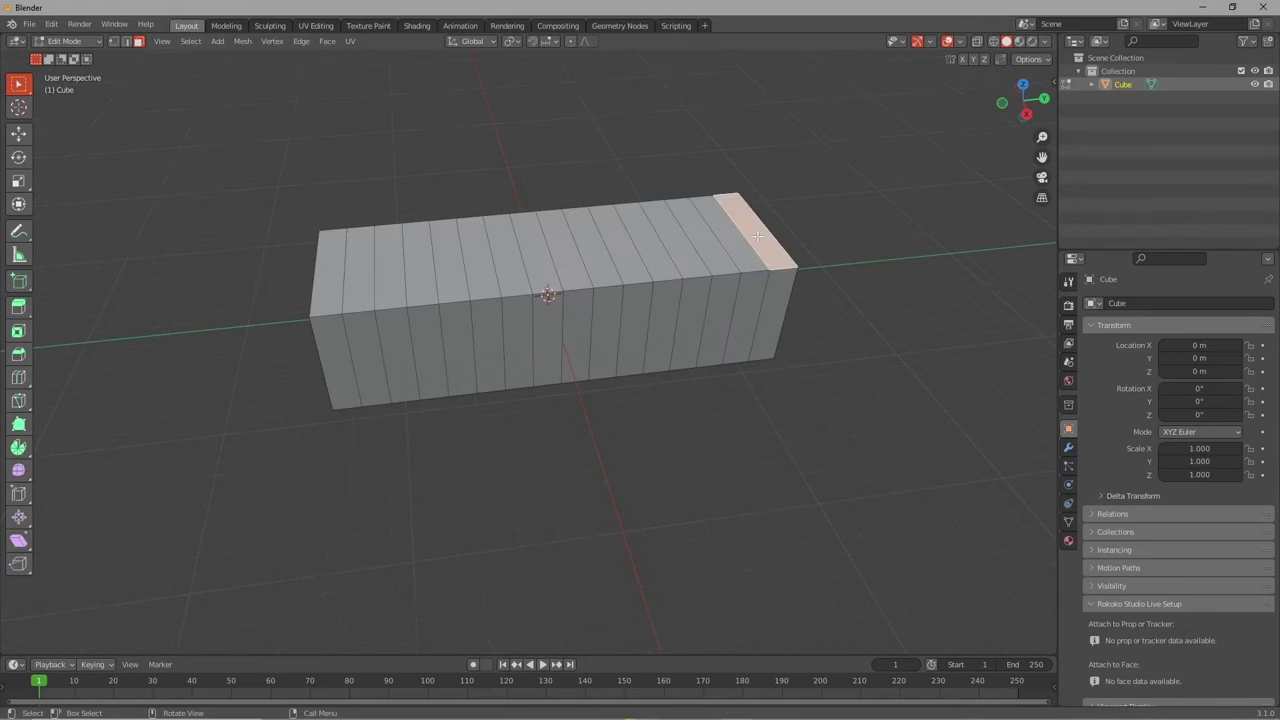
pyautogui.scroll(4, 597, 112)
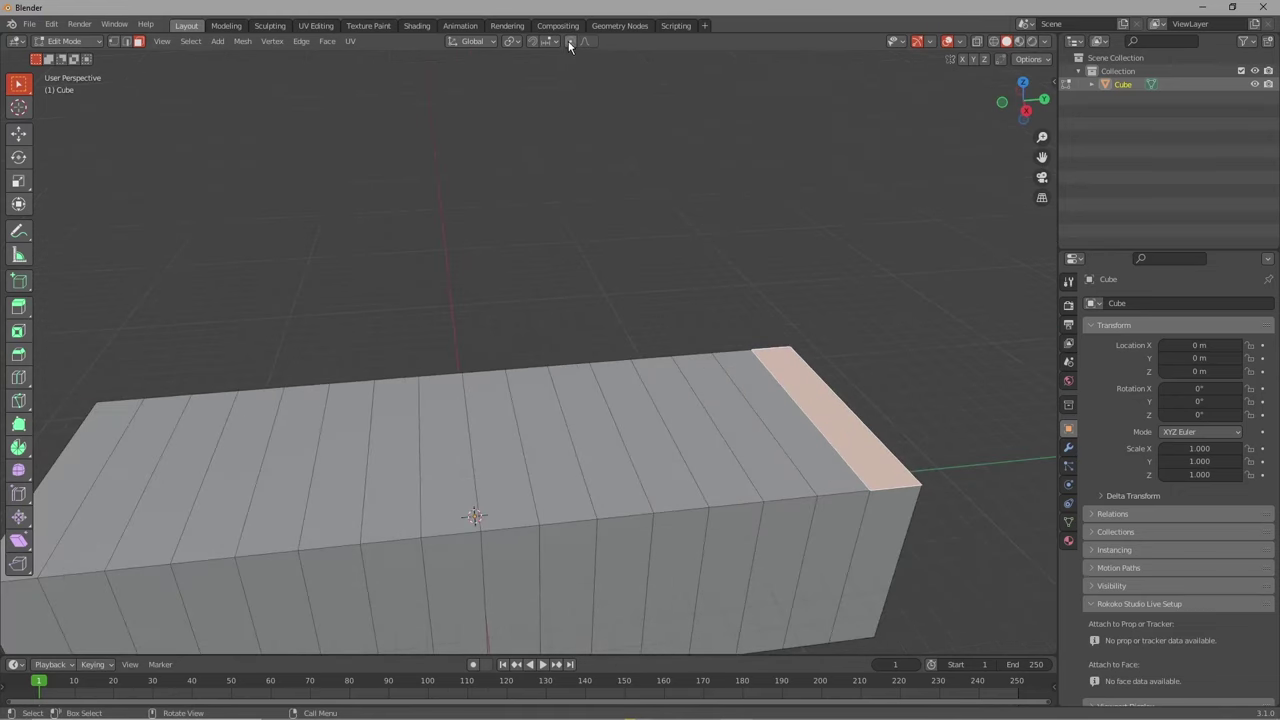
pyautogui.click(569, 41)
pyautogui.scroll(-3, 528, 343)
pyautogui.press('g')
pyautogui.press('z')
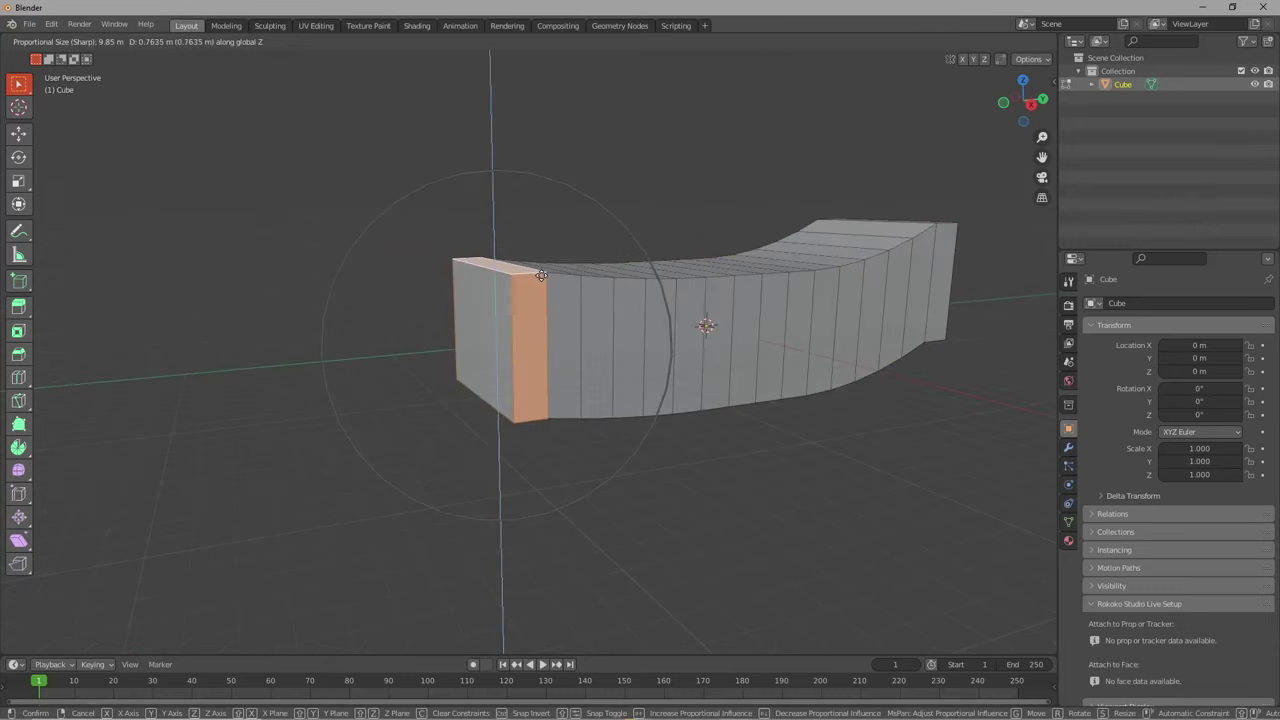
pyautogui.click(750, 326)
pyautogui.moveTo(750, 326); pyautogui.dragTo(851, 286, button='middle')
# - Add 5 evenly spaced, unshifted horizontal loop cuts around the hull
pyautogui.hotkey('ctrl', 'r')
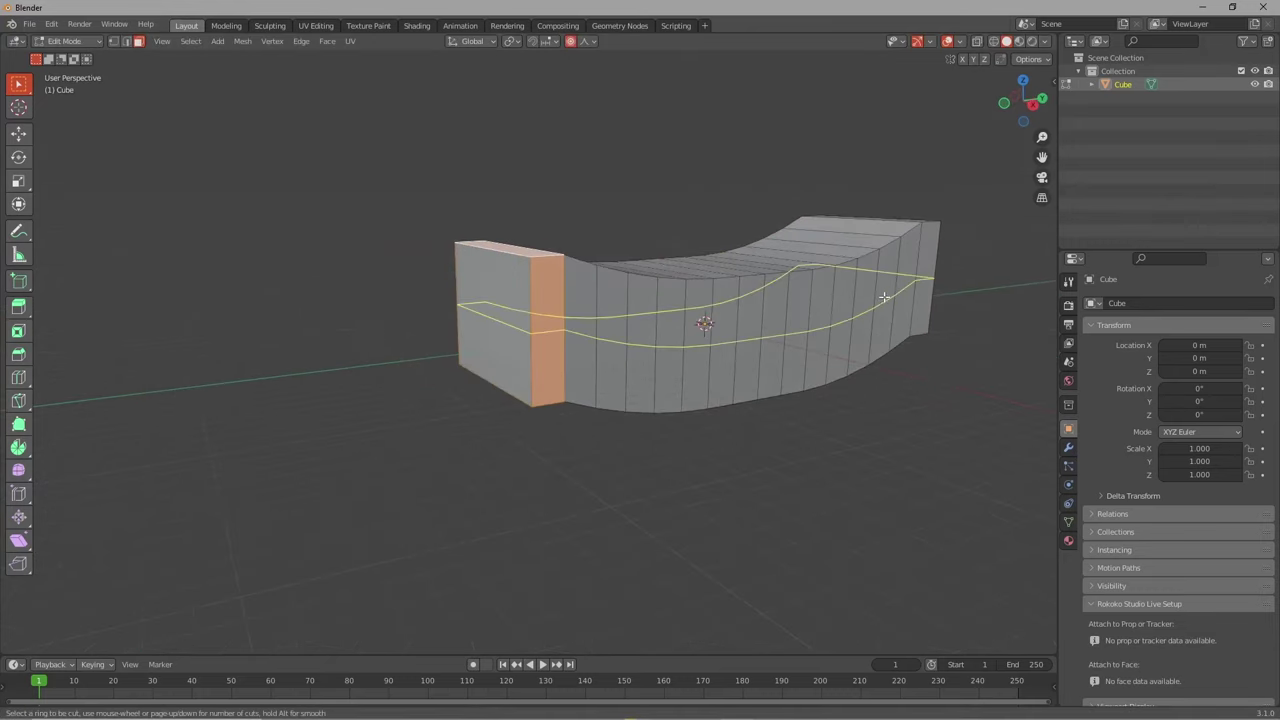
pyautogui.scroll(4, 875, 305)
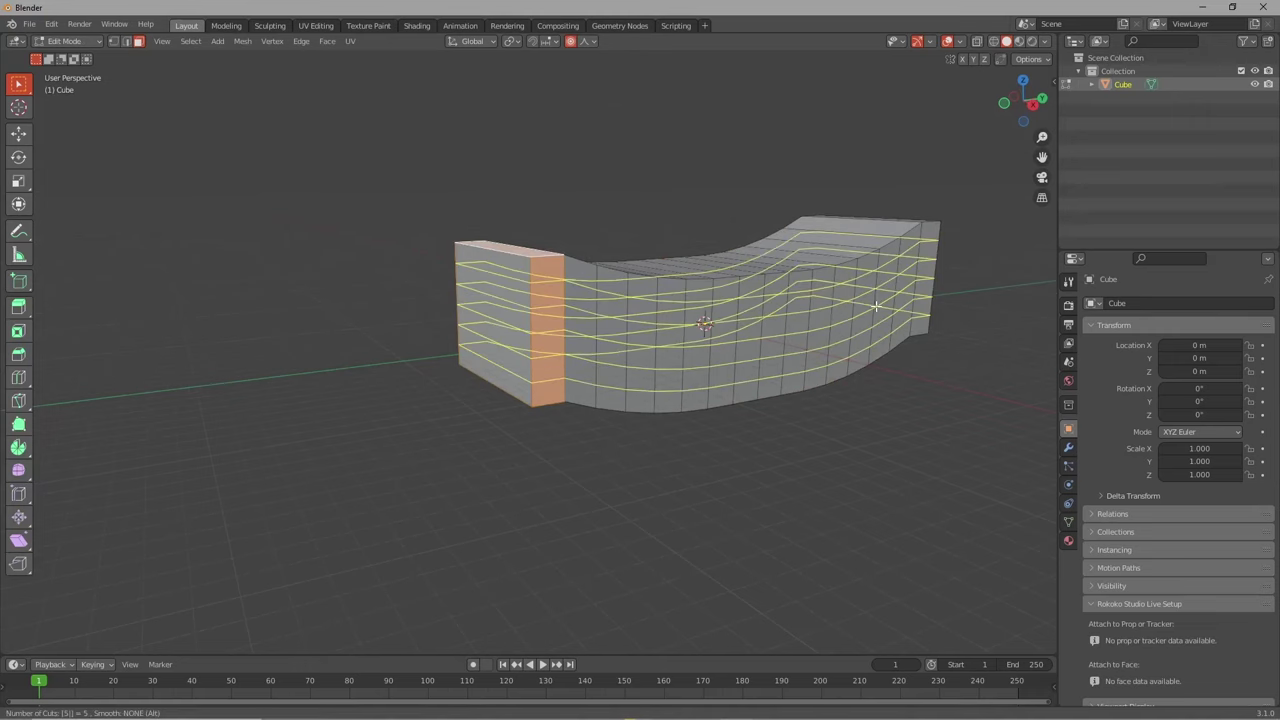
pyautogui.click(875, 305)
pyautogui.rightClick(877, 300)
# - Narrow the hull's bottom faces along X with proportional editing so the sides taper downward
pyautogui.moveTo(877, 300); pyautogui.dragTo(617, 235, button='middle')
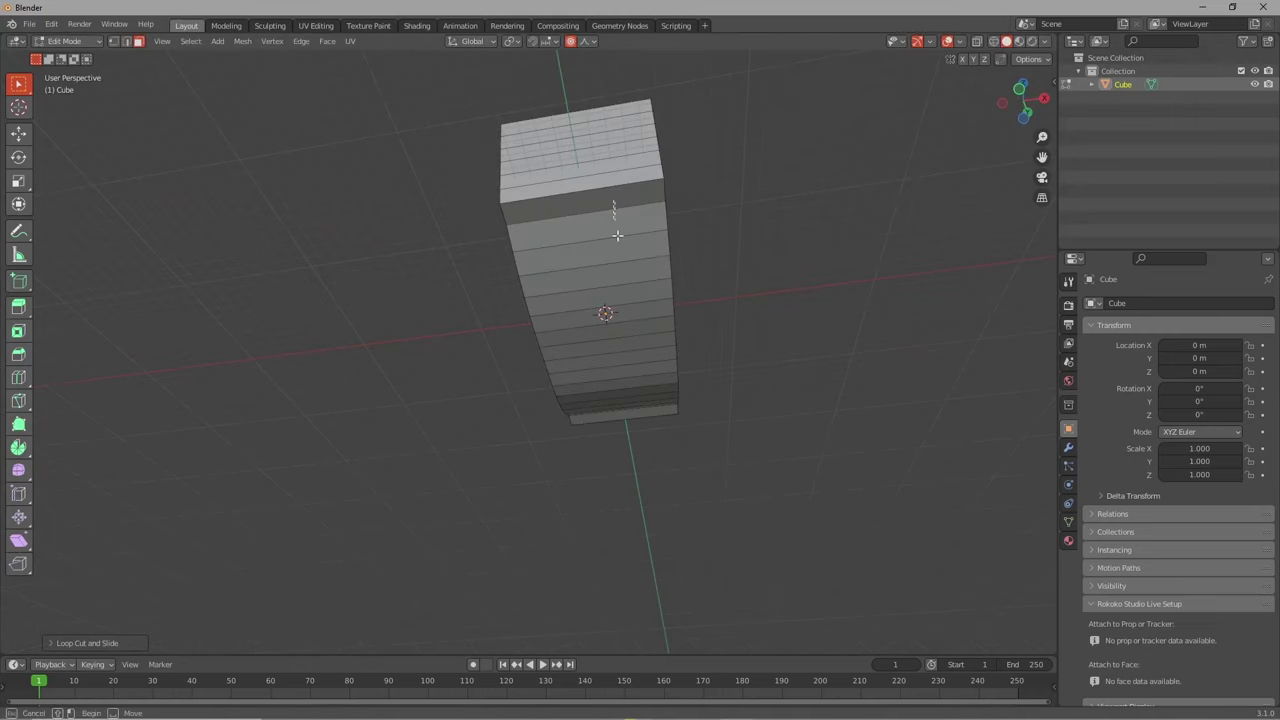
pyautogui.moveTo(626, 412); pyautogui.dragTo(627, 412)
pyautogui.press('s')
pyautogui.press('x')
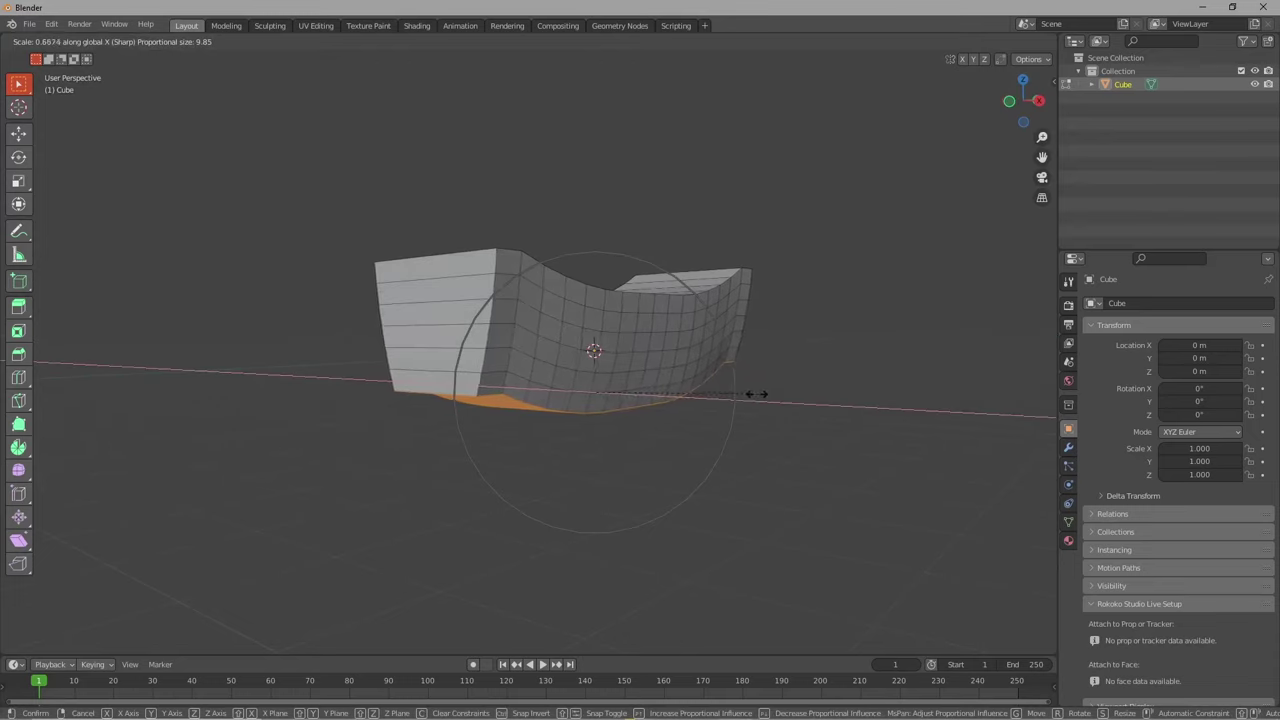
# - Pull the upper front face of the bow forward along Y with proportional editing at a size of about 4.6 m
pyautogui.scroll(6, 624, 405)
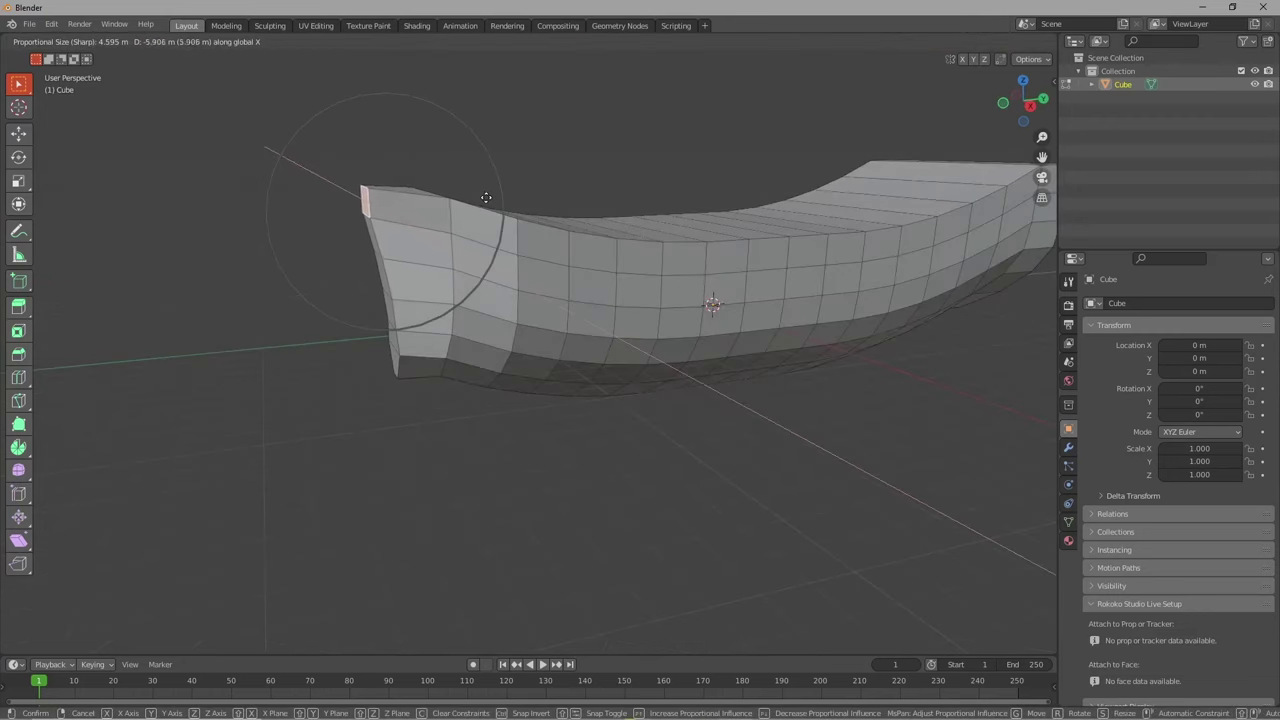
pyautogui.press('y')
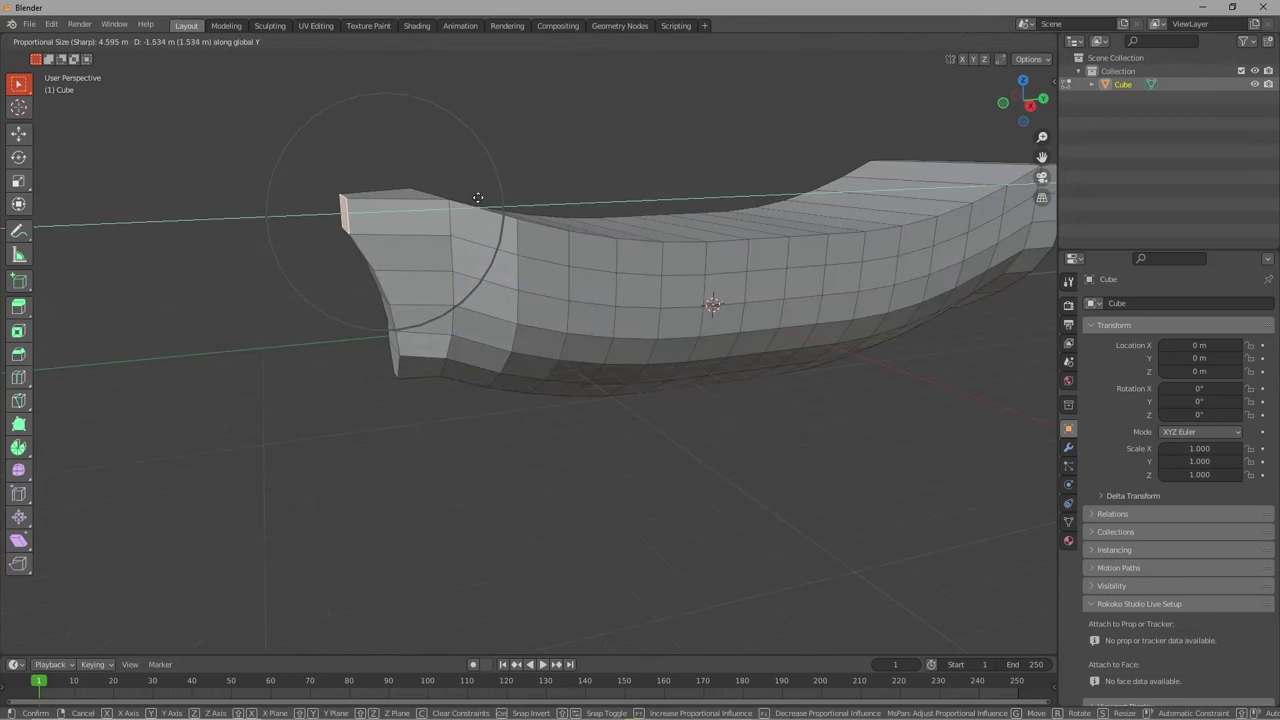
pyautogui.click(460, 202)
# - Extrude the stern's deck faces upward about 4.4 m along Z, and extrude the bow's deck faces upward along Z
pyautogui.press('Tab')
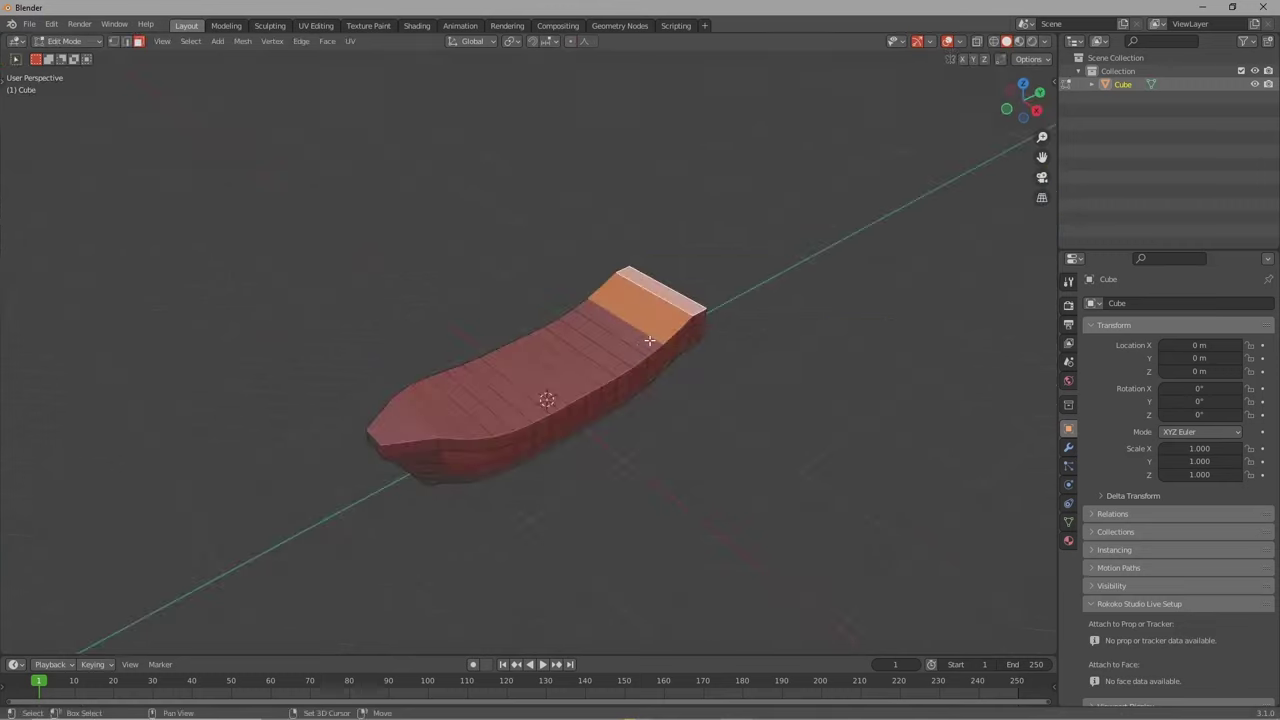
pyautogui.keyDown('shift'); pyautogui.moveTo(614, 338); pyautogui.dragTo(606, 343); pyautogui.keyUp('shift')
pyautogui.moveTo(611, 311); pyautogui.dragTo(517, 257, button='middle')
pyautogui.press('e')
pyautogui.press('z')
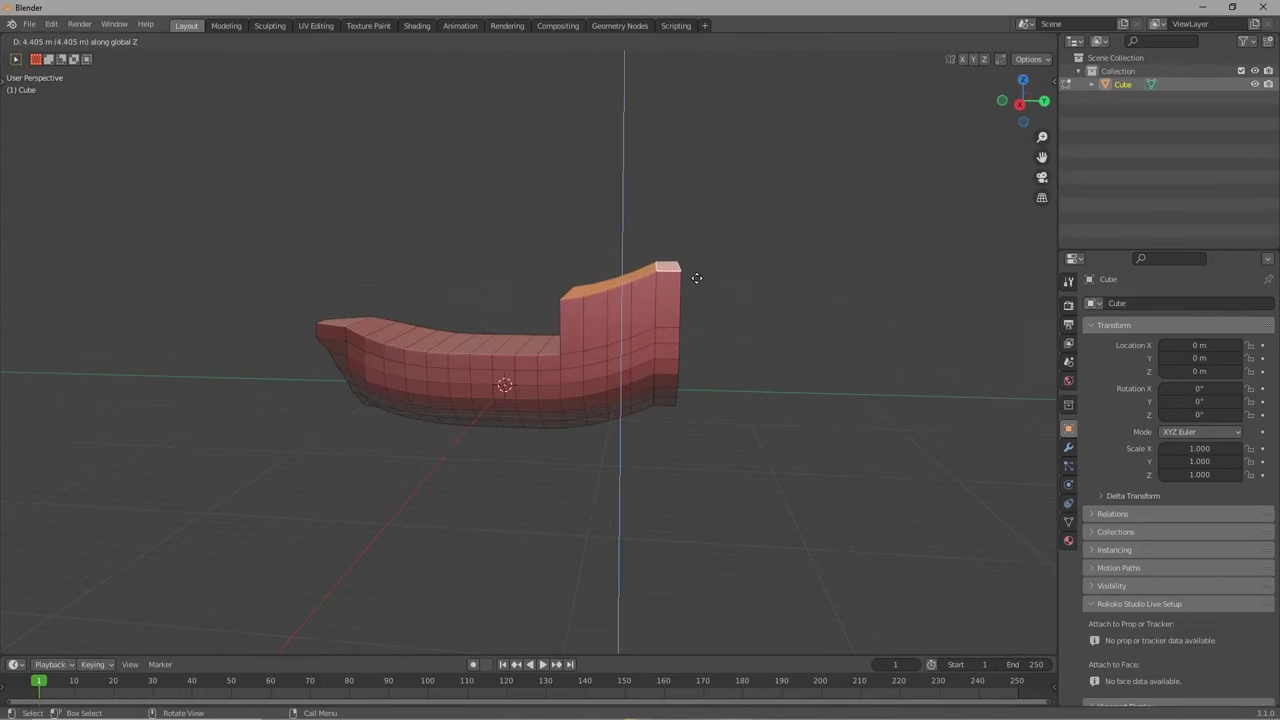
pyautogui.click(691, 280)
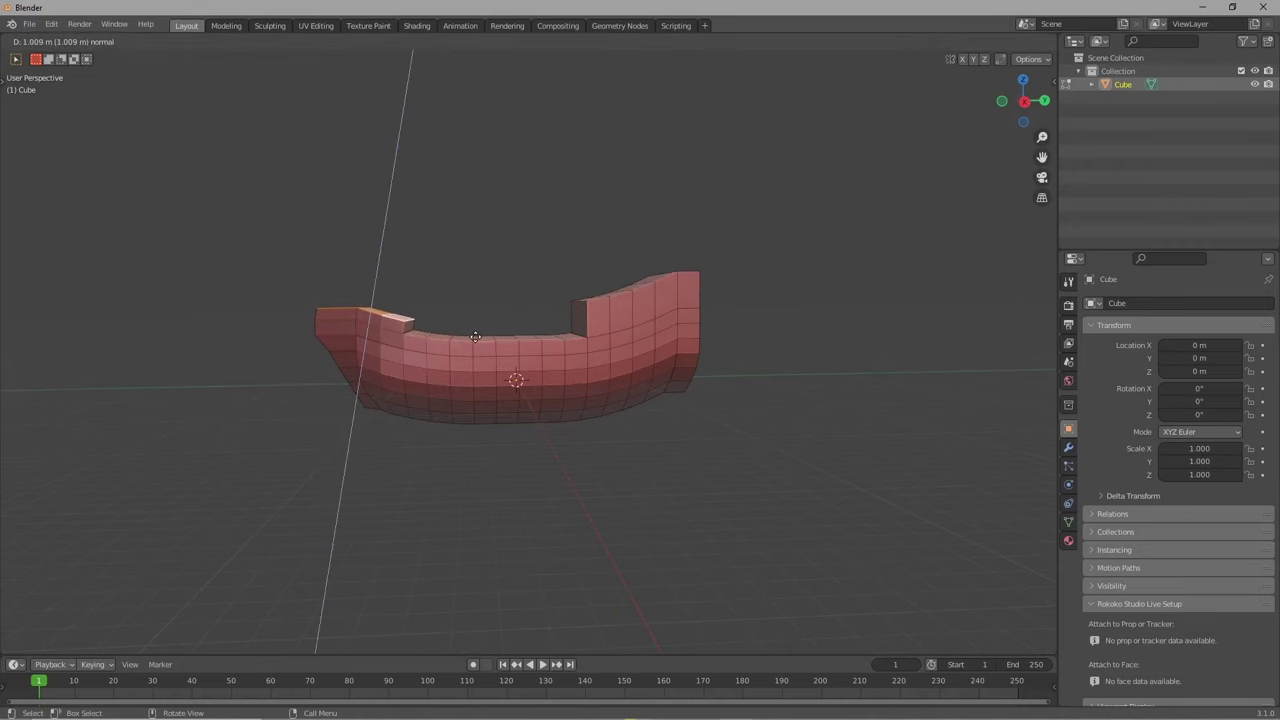
pyautogui.press('z')
pyautogui.click(473, 336)
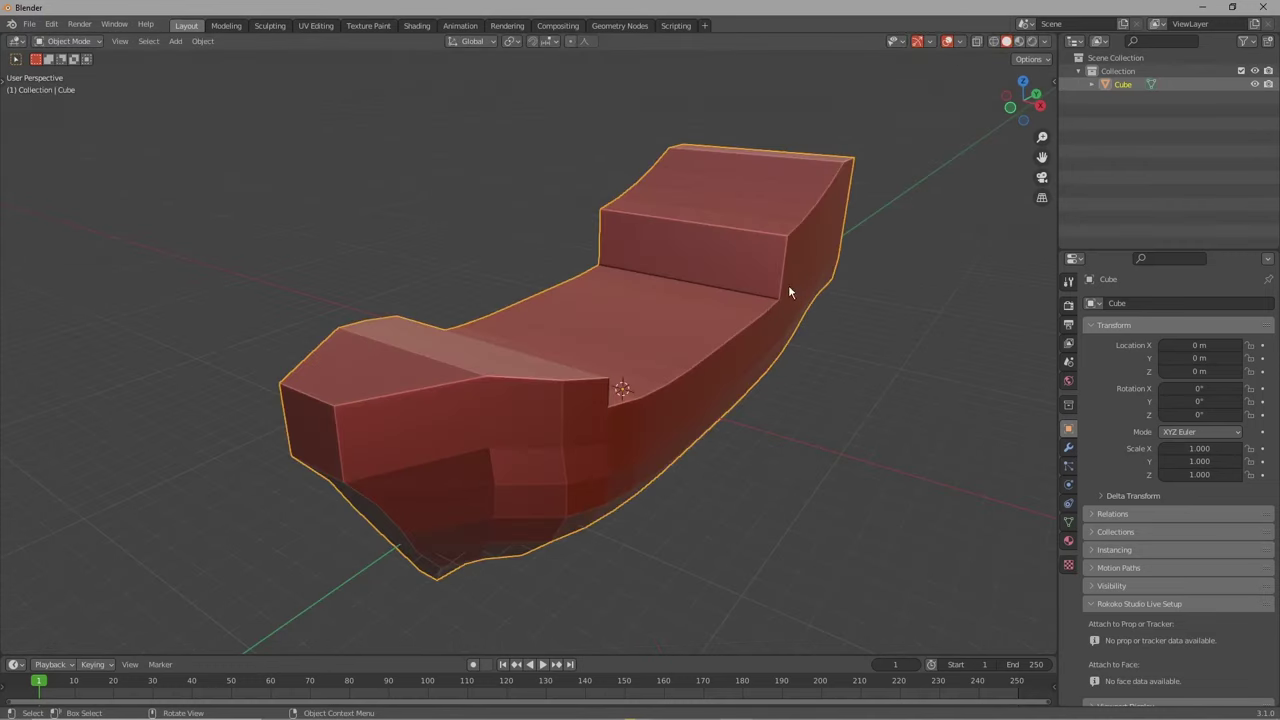
# - Apply the hull's transform and inset all the top deck faces by about 0.28 m
pyautogui.hotkey('ctrl', 'a')
pyautogui.click(734, 324)
pyautogui.press('Tab')
pyautogui.moveTo(839, 269); pyautogui.dragTo(850, 308, button='middle')
pyautogui.press('i')
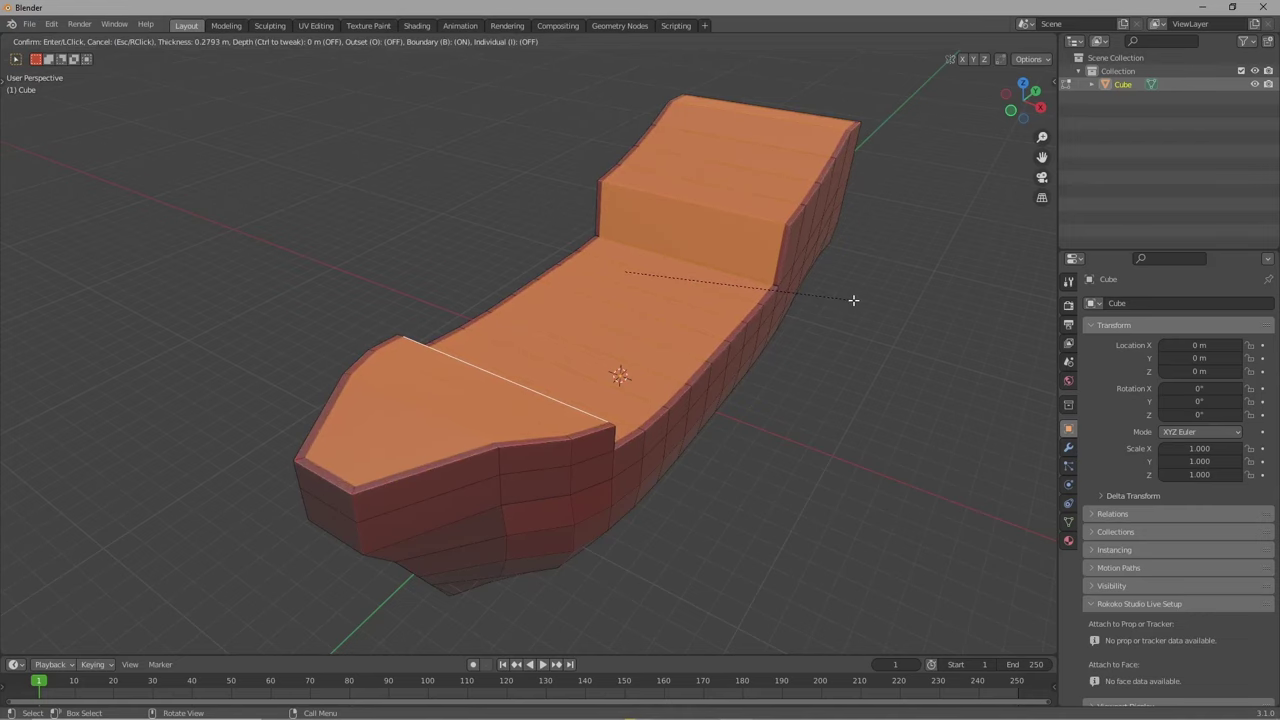
pyautogui.click(854, 300)
# - Sink the inset deck faces along their normals to leave a raised rim around the hull
pyautogui.moveTo(854, 300); pyautogui.dragTo(752, 286, button='middle')
pyautogui.scroll(2, 752, 286)
pyautogui.hotkey('alt', 's')
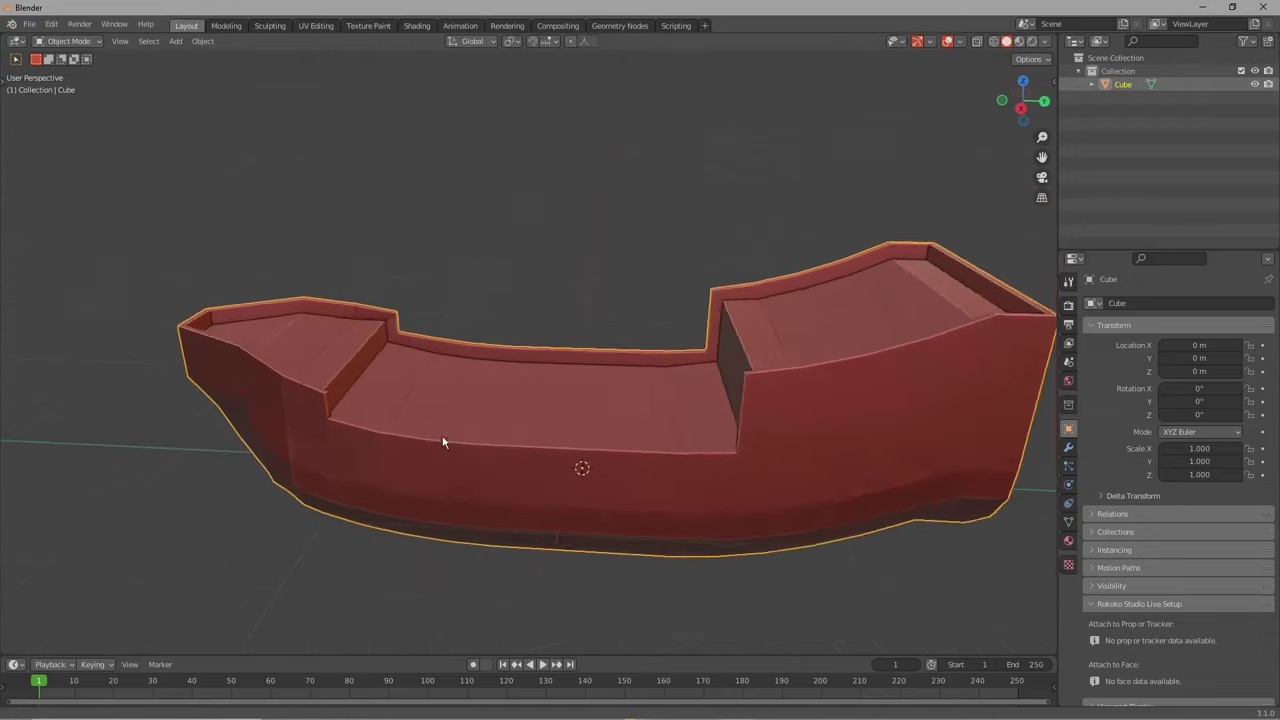
# - Add a 16-vertex cylinder at the ship's centre, scaled by 0.5 and stretched along Z as a mast
pyautogui.moveTo(443, 443)
pyautogui.mouseDown(button='middle')
pyautogui.moveTo(603, 380)
pyautogui.moveTo(726, 371)
pyautogui.moveTo(568, 377)
pyautogui.moveTo(557, 323)
pyautogui.moveTo(520, 266)
pyautogui.mouseUp(button='middle')
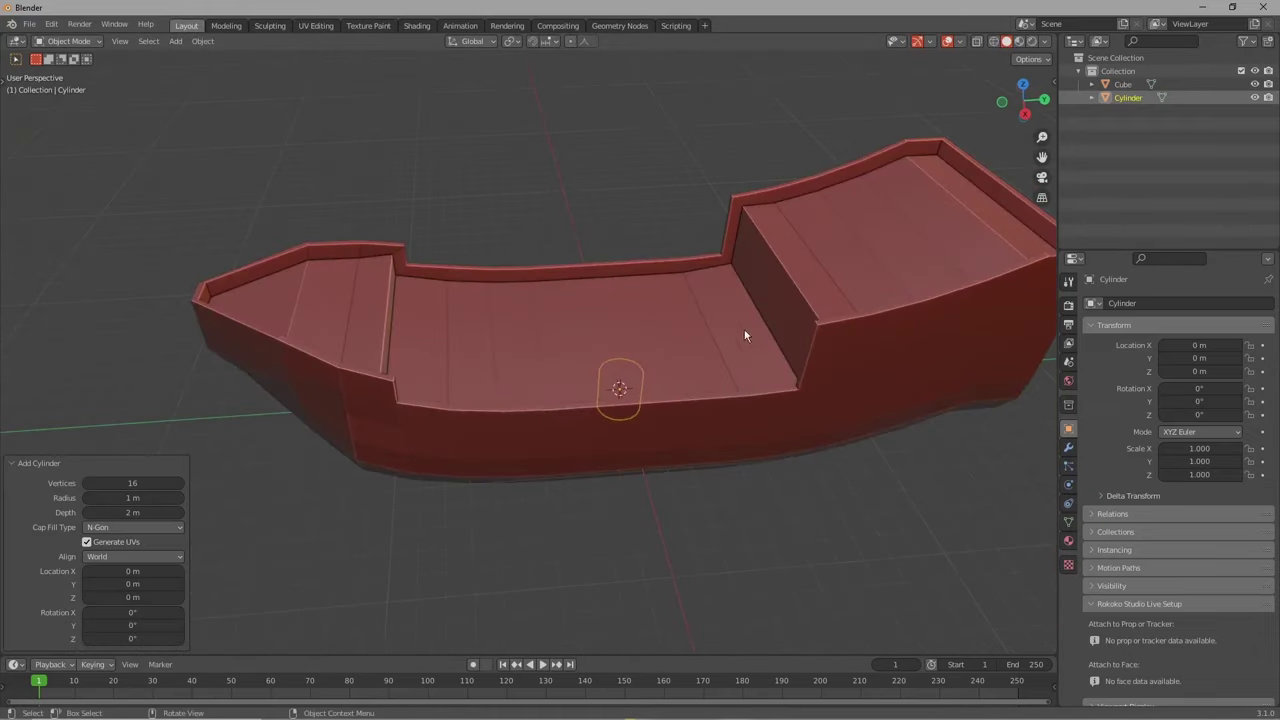
pyautogui.press('s')
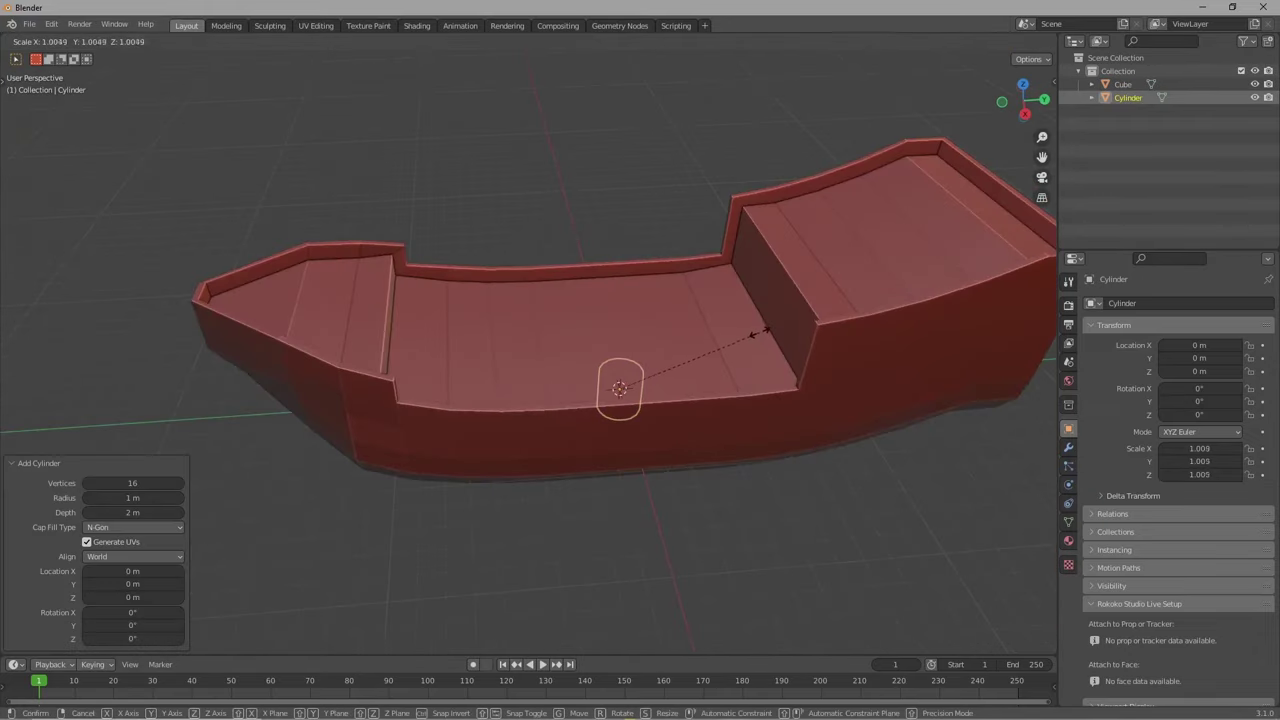
pyautogui.press('Return')
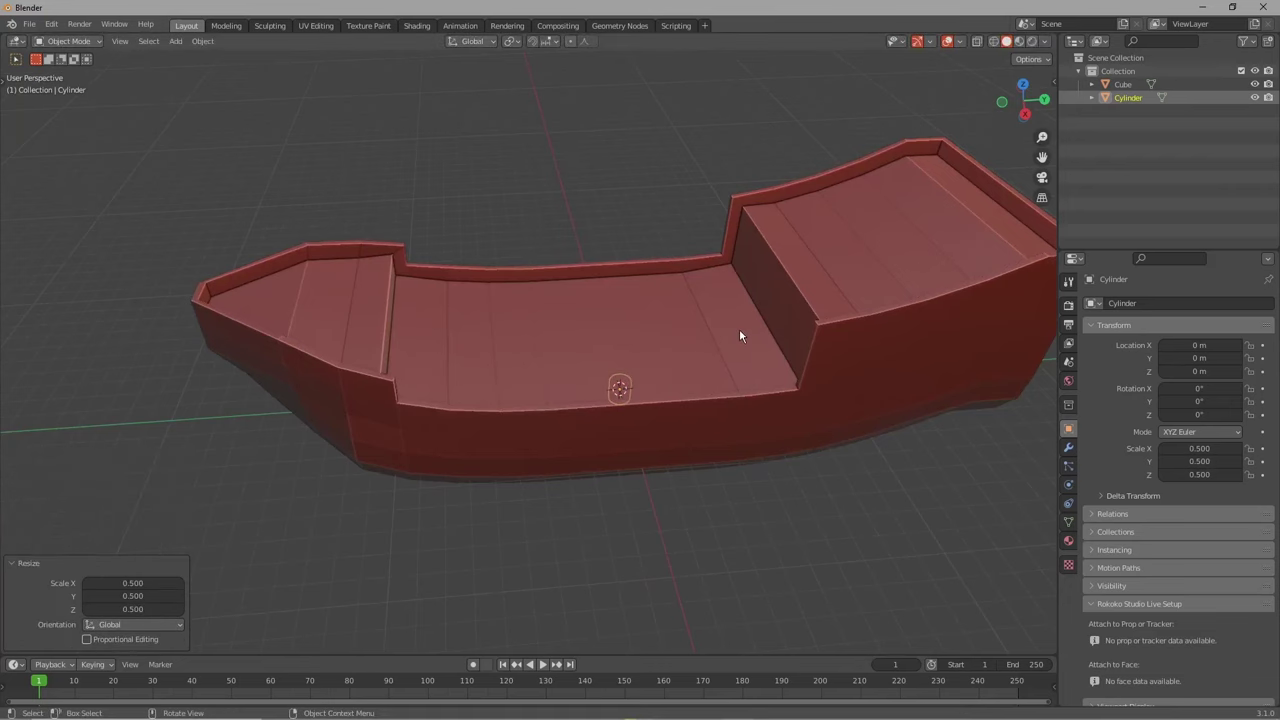
pyautogui.press('s')
pyautogui.press('z')
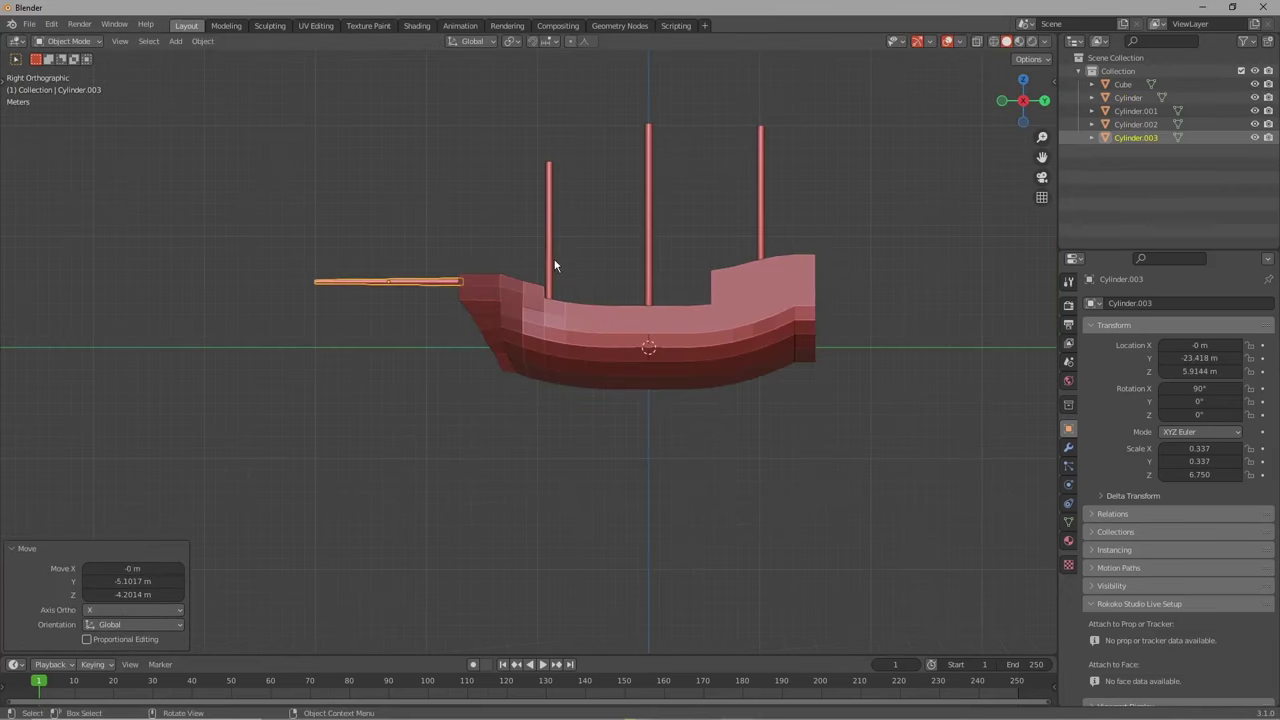
# - Tilt the bowsprit pole upward in the side view and reposition it at the bow
pyautogui.press('r')
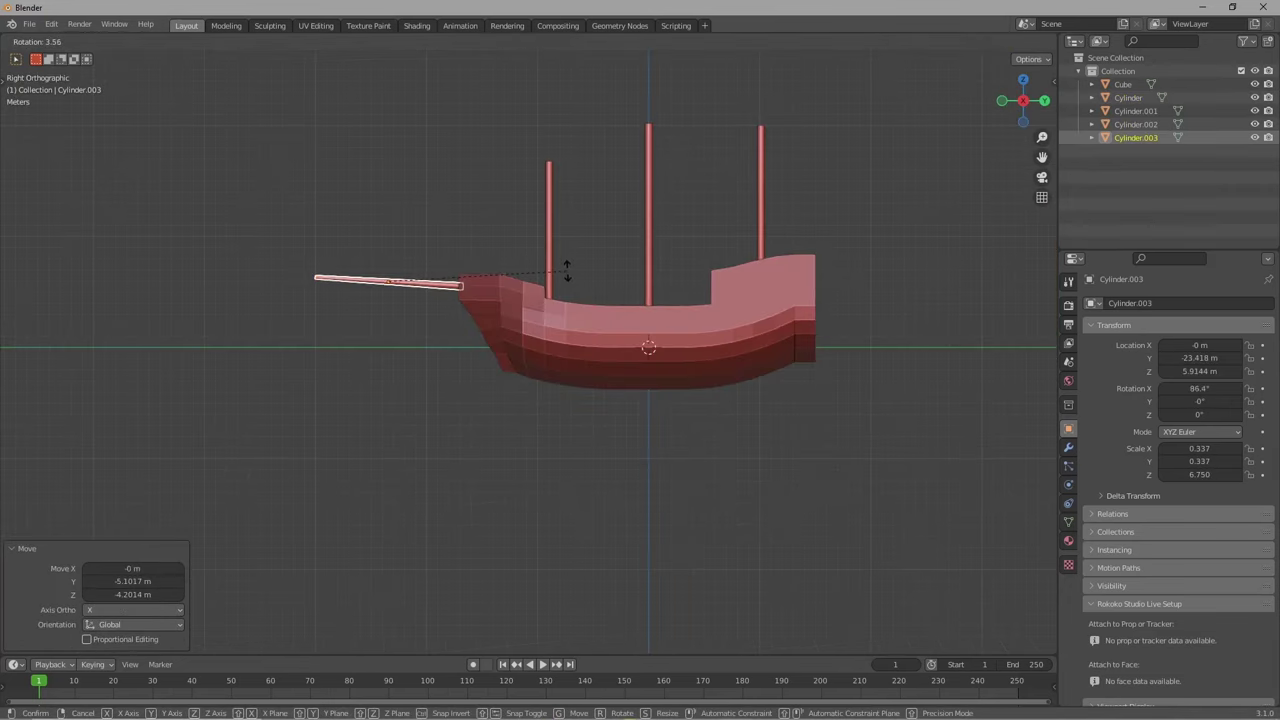
pyautogui.click(562, 283)
pyautogui.press('g')
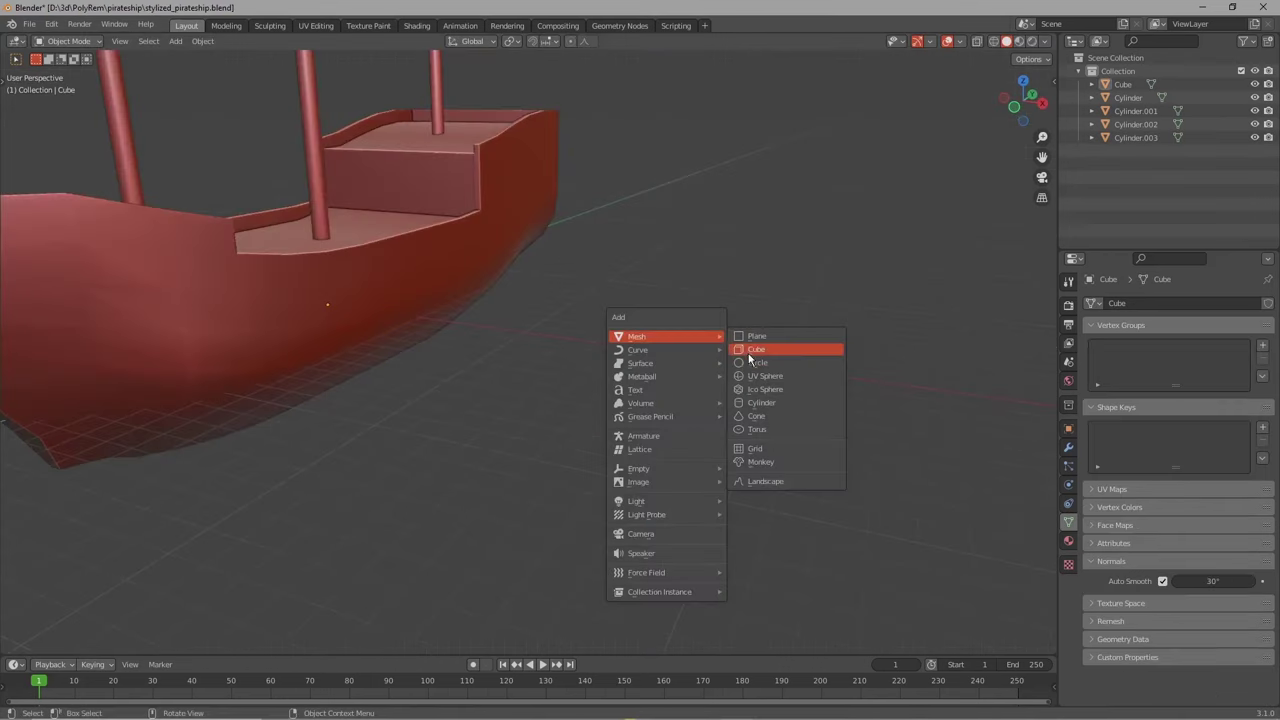
# - Add a 16-vertex cylinder beside the ship for a railing post and frame it in the view
pyautogui.click(757, 405)
pyautogui.press('KP_Decimal')
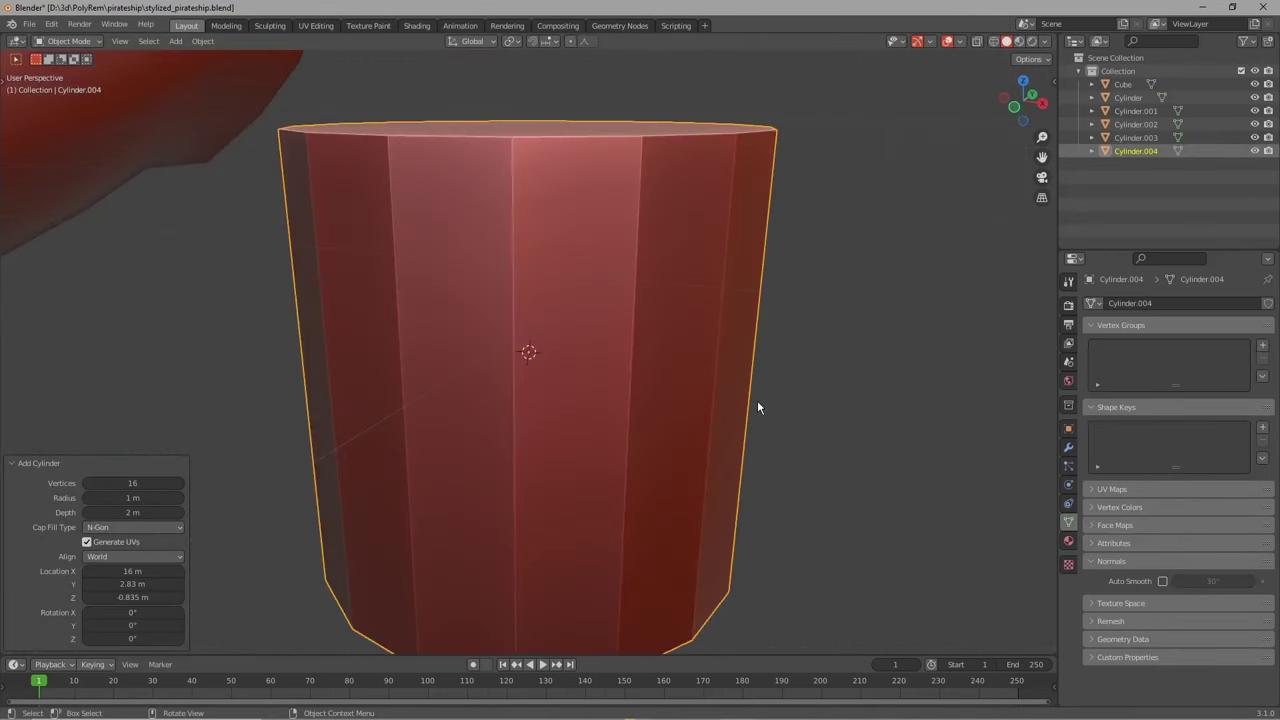
pyautogui.scroll(-4, 551, 363)
pyautogui.moveTo(551, 363); pyautogui.dragTo(511, 348, button='middle')
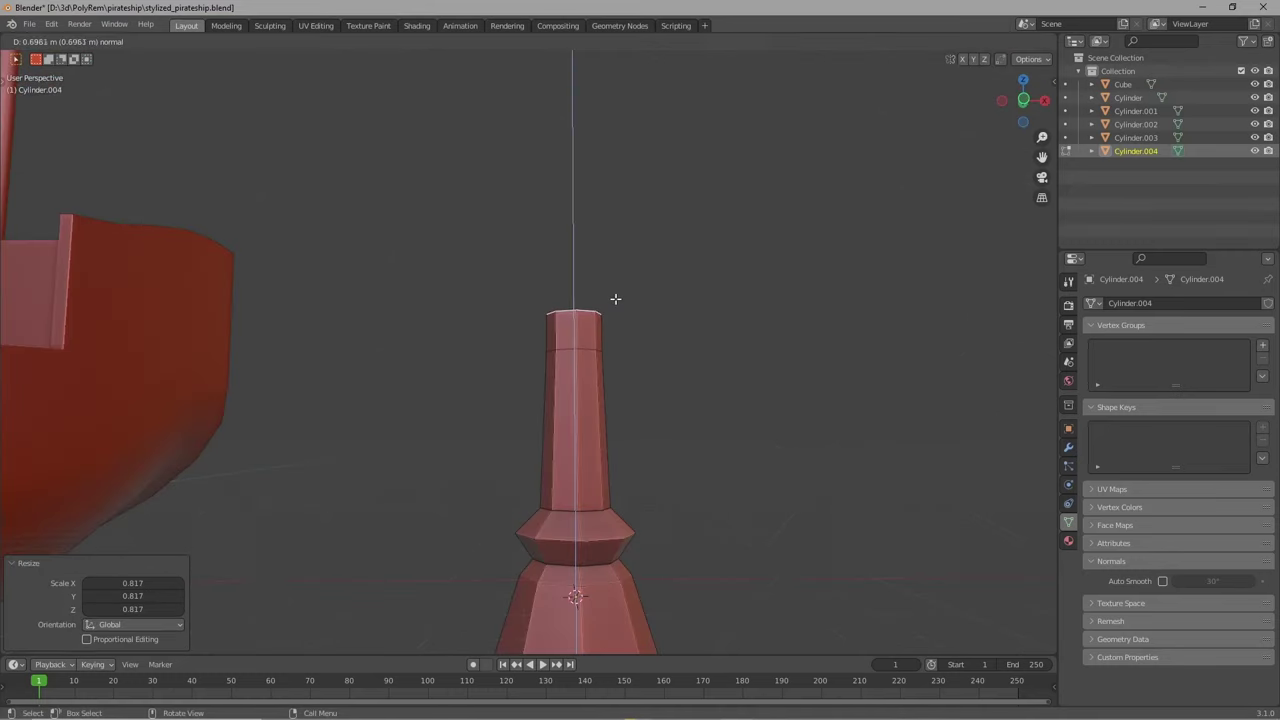
# - Extrude the railing post's top face about 0.7 m, flare it to about 2.1 times its width and adjust its height along Z
pyautogui.press('e')
pyautogui.click(614, 294)
pyautogui.press('s')
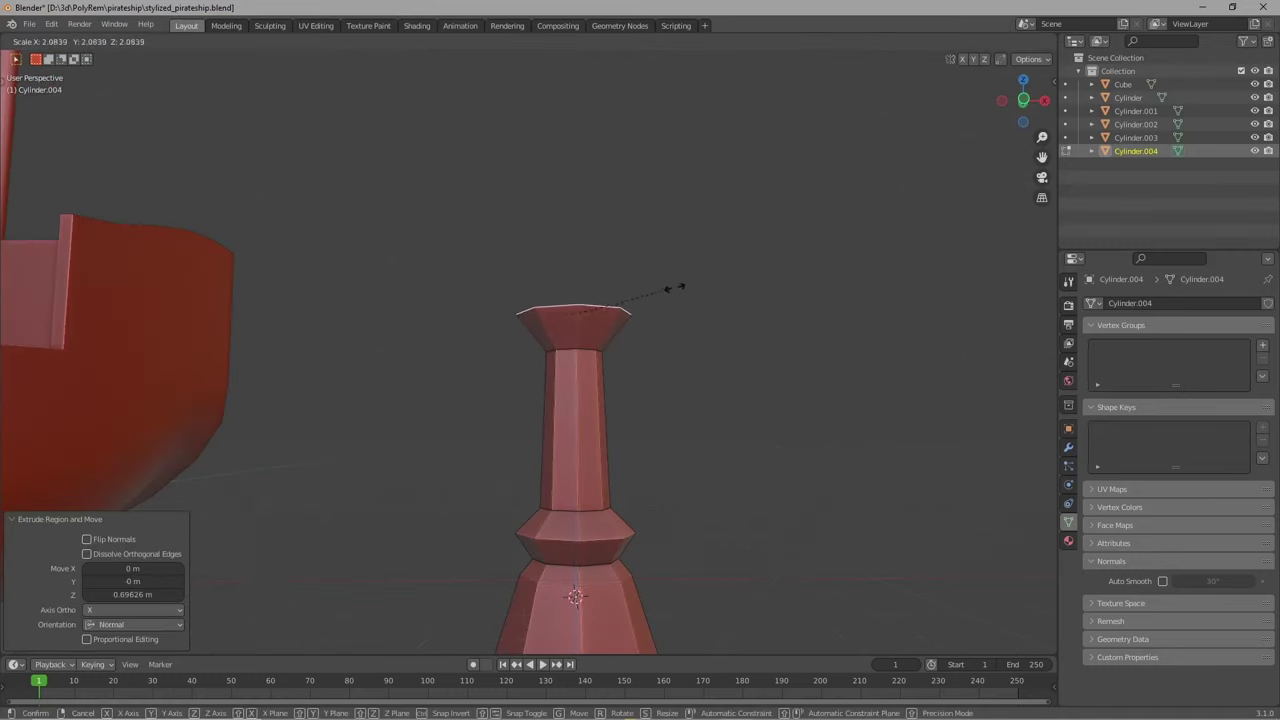
pyautogui.click(677, 286)
pyautogui.press('g')
pyautogui.press('z')
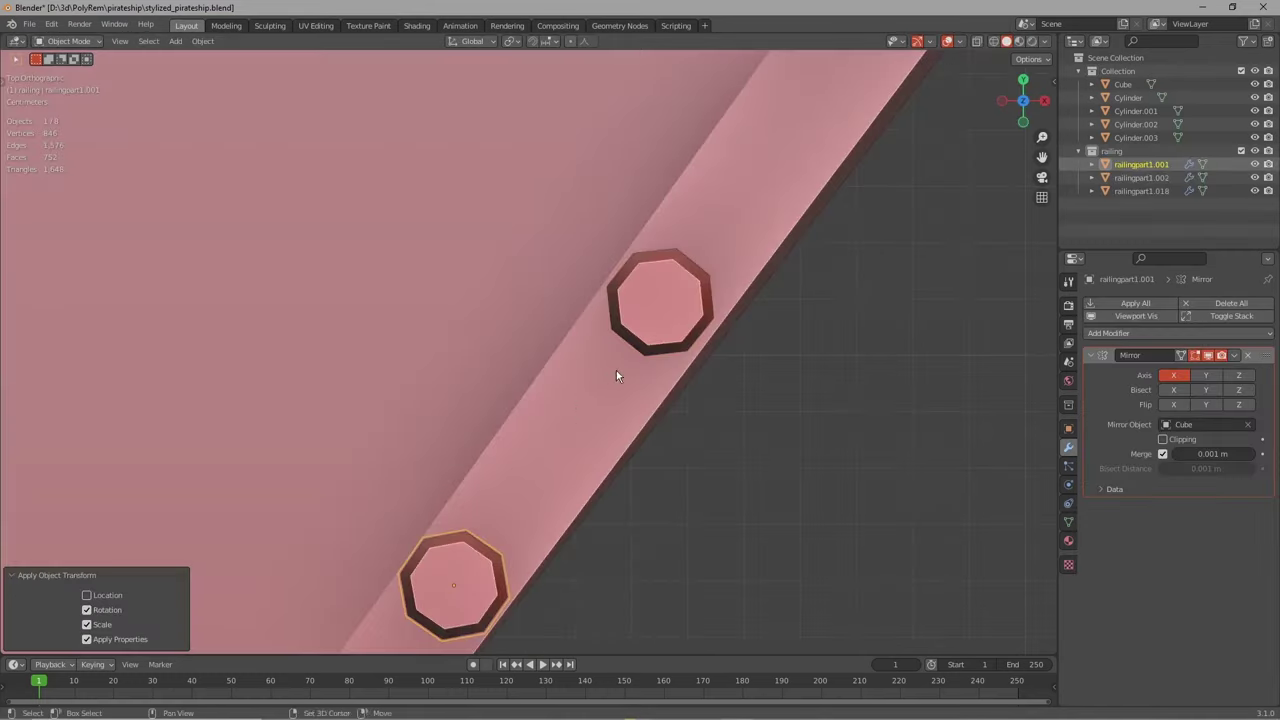
# - Duplicate the railing post and place the copy further along the bow rim, offset about 0.34 m in X and 0.46 m in Y
pyautogui.scroll(2, 616, 370)
pyautogui.hotkey('shift', 'd')
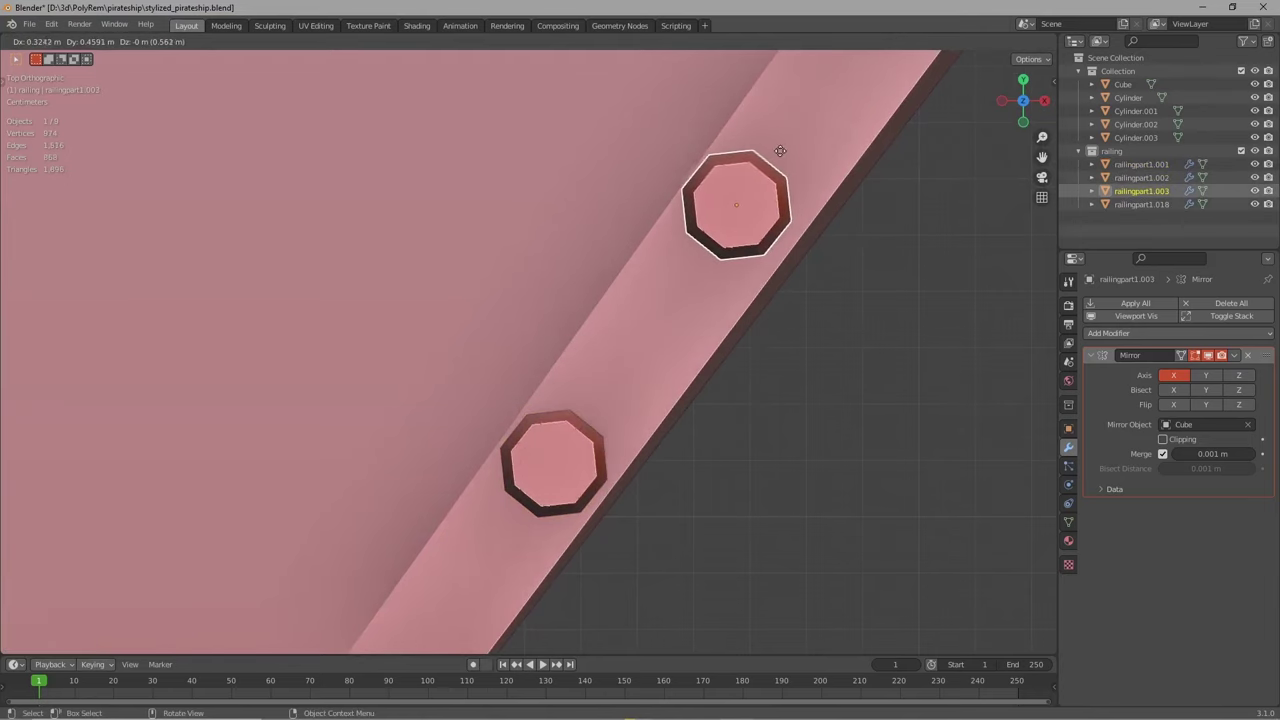
pyautogui.click(796, 155)
pyautogui.scroll(-5, 796, 155)
pyautogui.scroll(3, 751, 192)
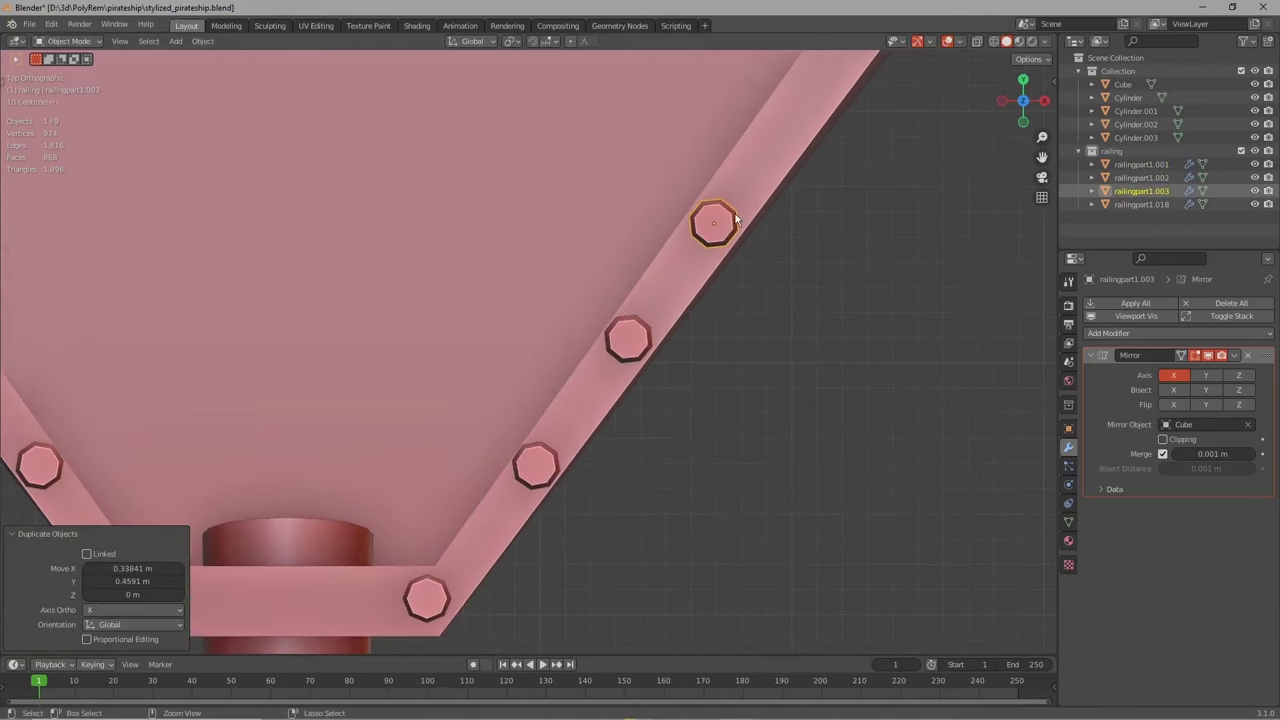
# - Duplicate the selected railing post again to continue the row along the bow rim
pyautogui.hotkey('shift', 'd')
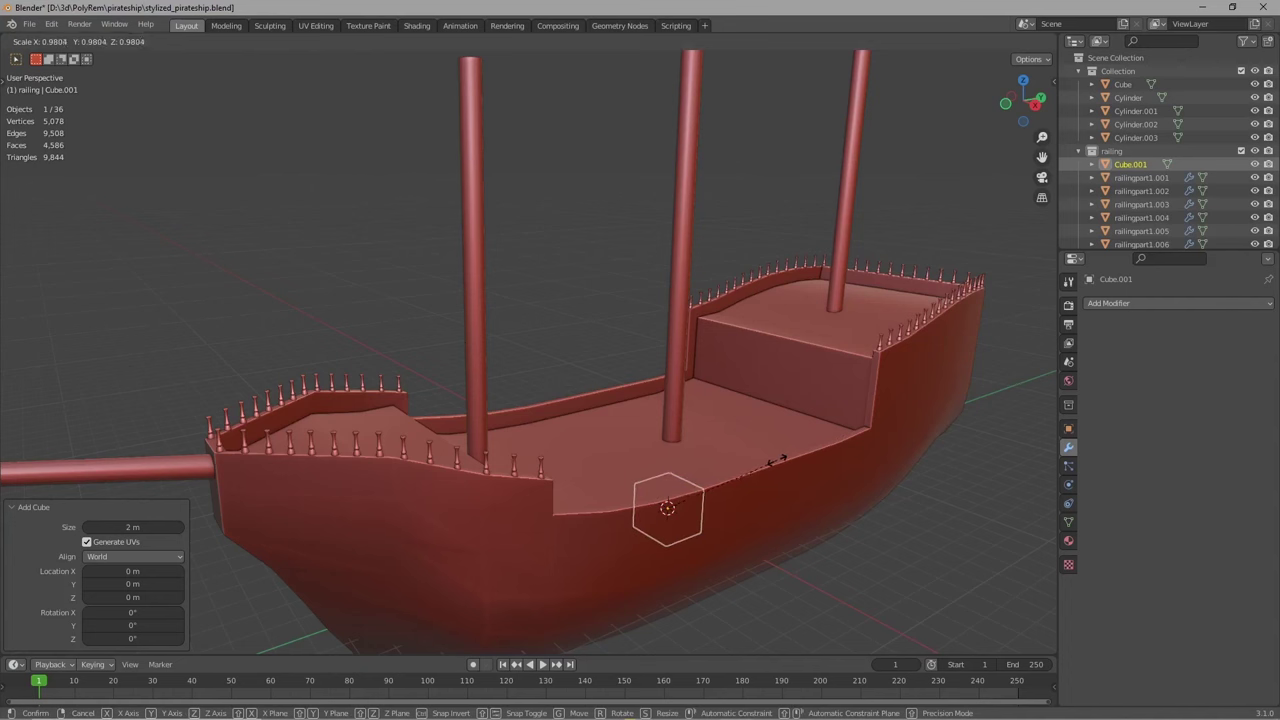
# - Scale the new rail cube to 0.2 in X and Y and 0.1 in Z, and AutoMirror it across X
pyautogui.press('z')
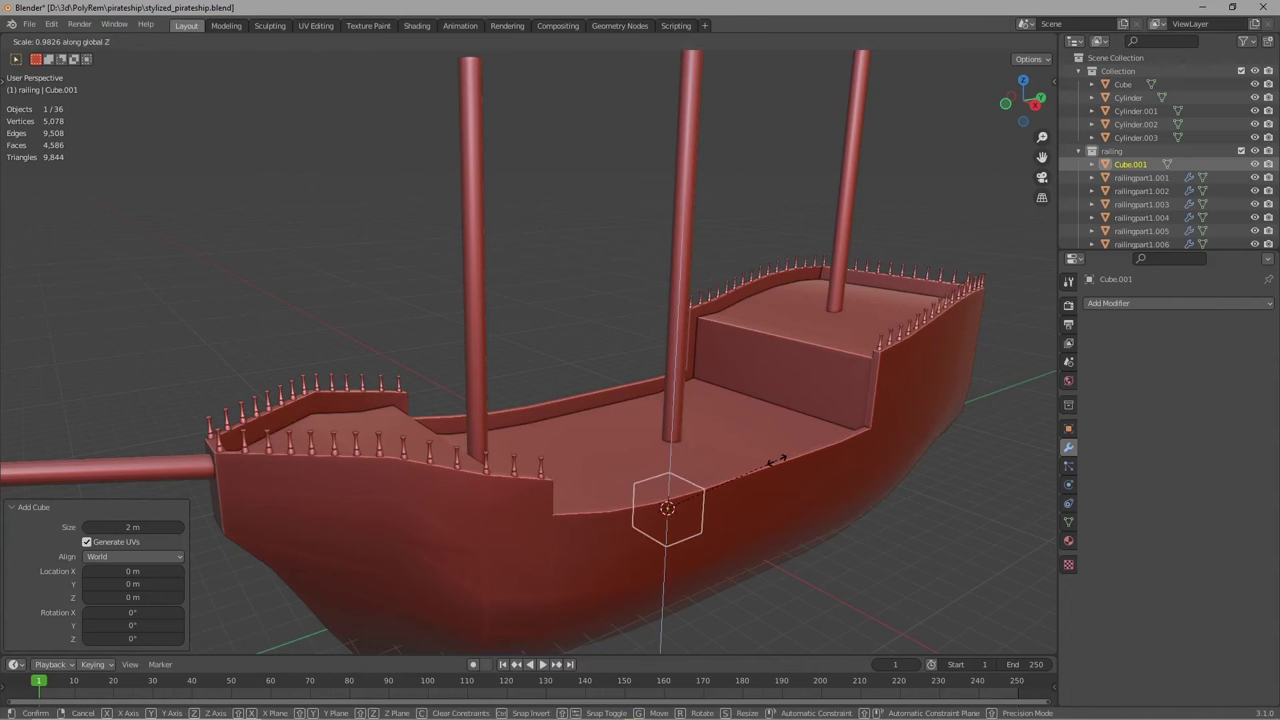
pyautogui.press('Return')
pyautogui.press('s')
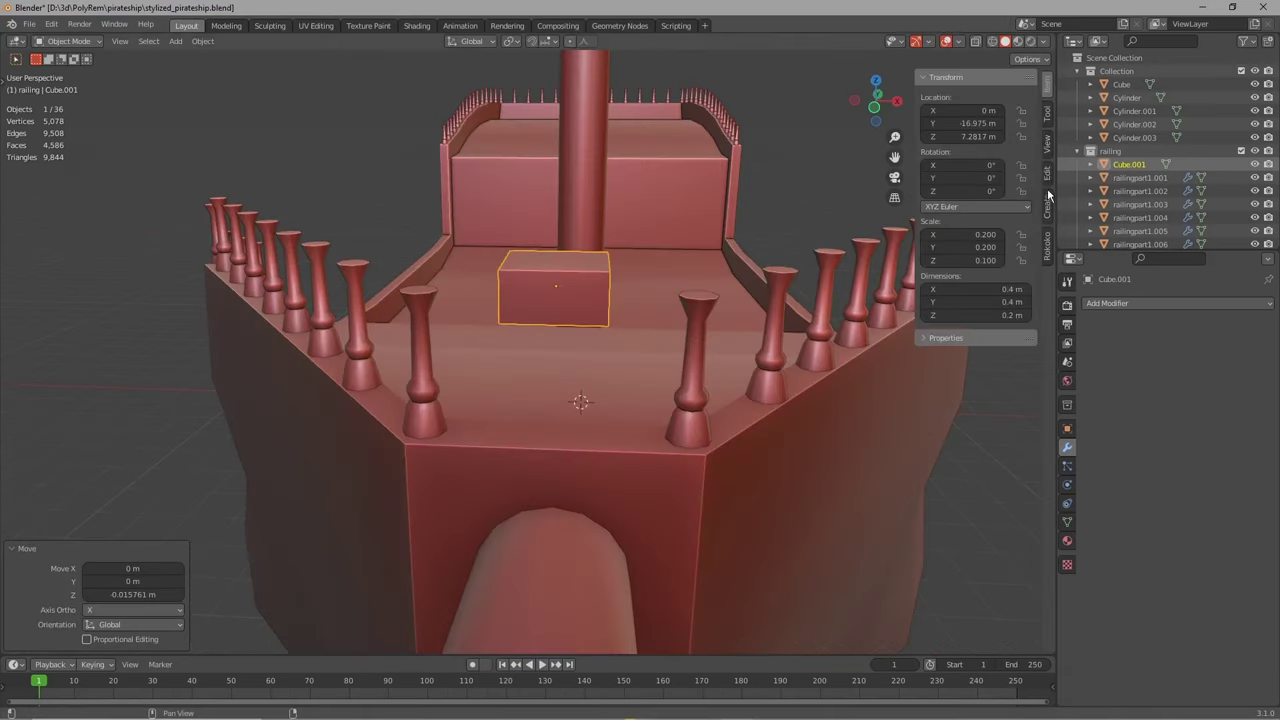
pyautogui.click(1044, 176)
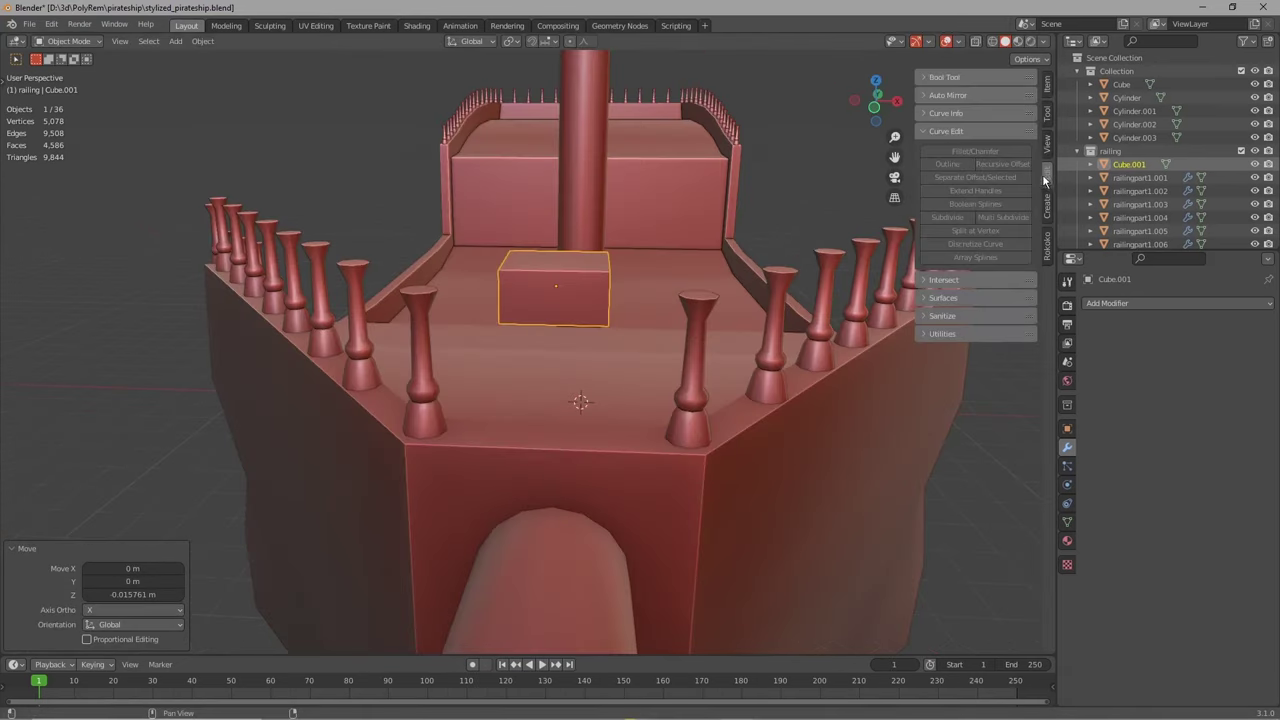
pyautogui.click(940, 95)
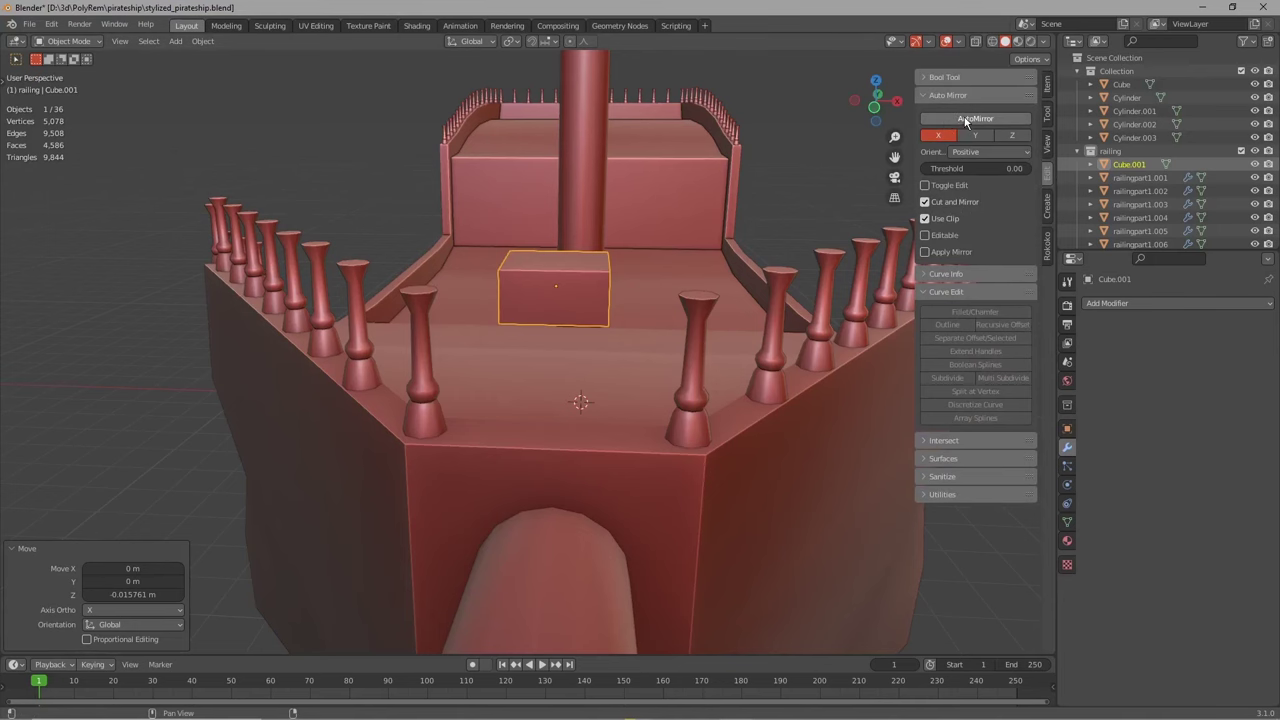
pyautogui.click(961, 120)
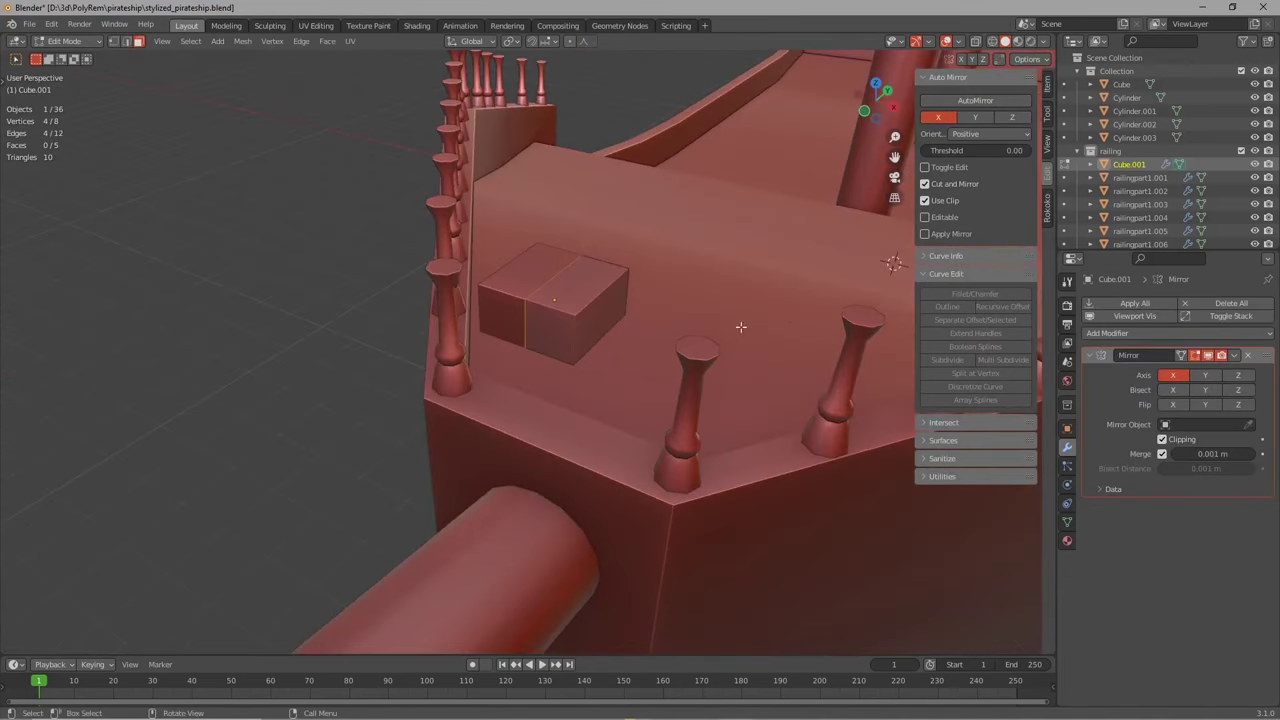
# - Move the outer side face of the mirrored bow rail block along X to widen it across the bow
pyautogui.click(615, 312)
pyautogui.moveTo(615, 312); pyautogui.dragTo(561, 313, button='middle')
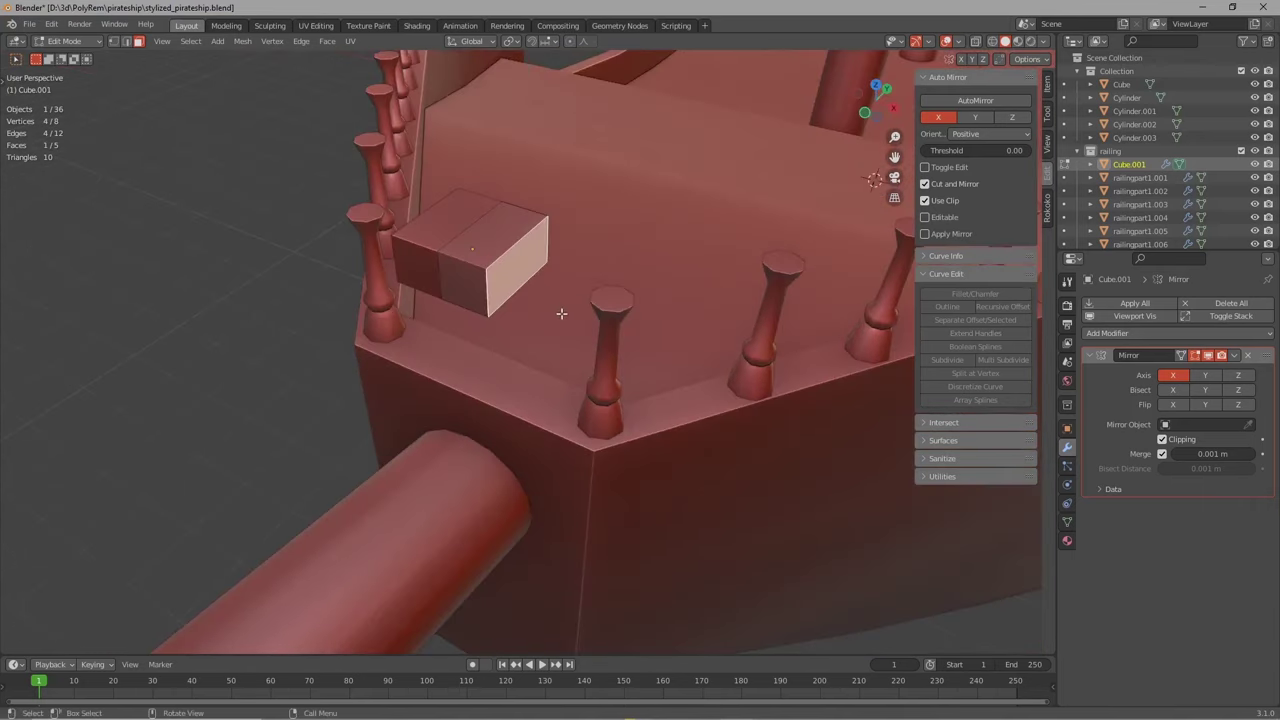
pyautogui.press('g')
pyautogui.press('x')
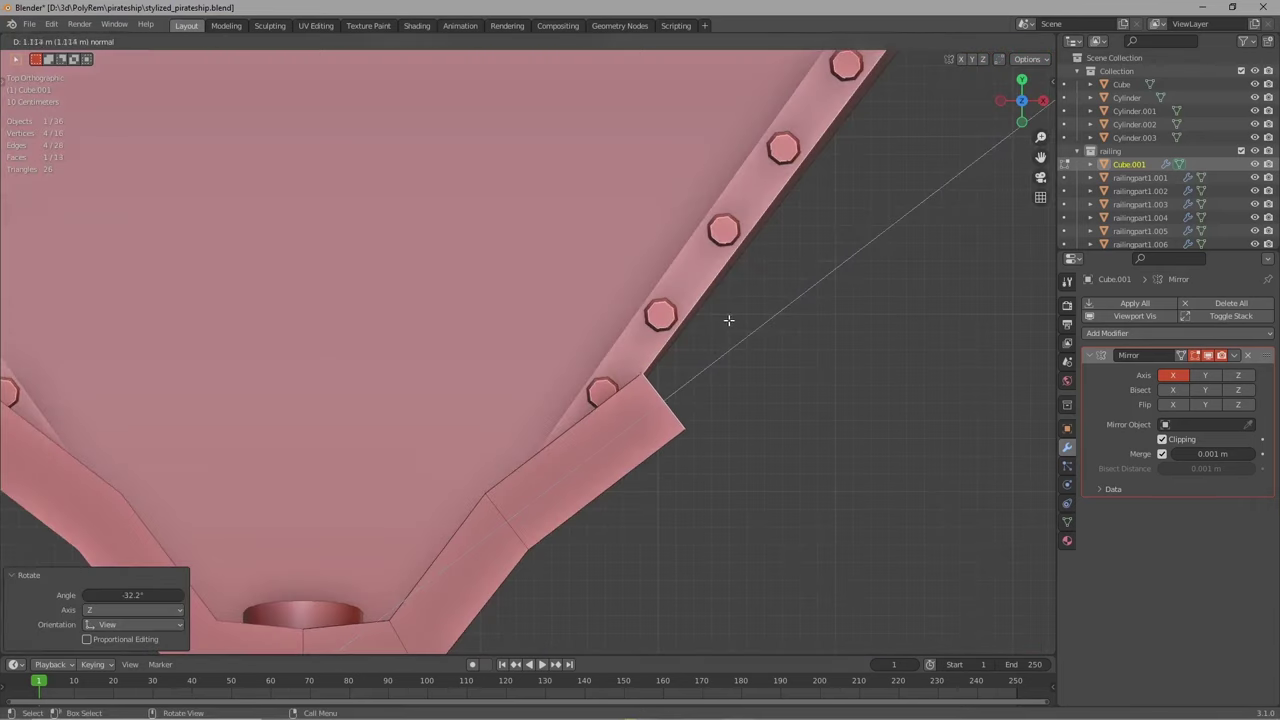
# - Extrude the bow rail's end face about 1.12 m and shift it to follow the rim over the posts
pyautogui.click(729, 320)
pyautogui.press('g')
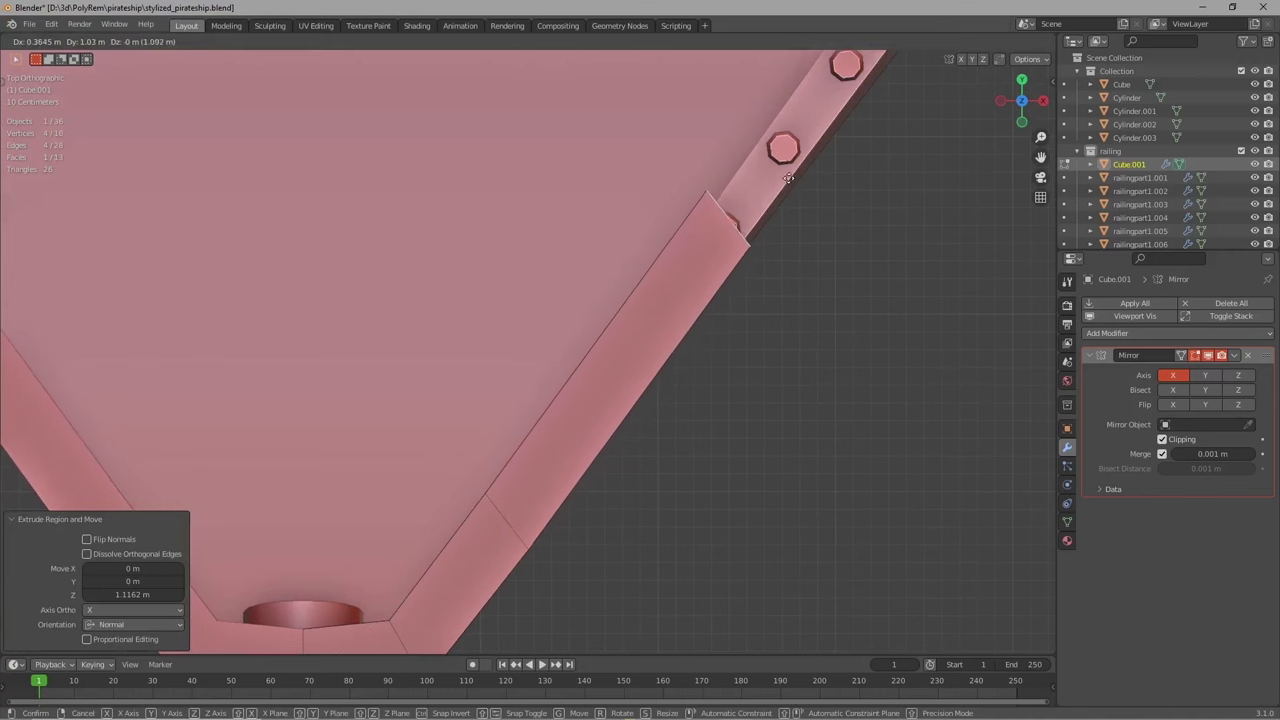
pyautogui.click(790, 160)
pyautogui.keyDown('shift'); pyautogui.moveTo(842, 245); pyautogui.dragTo(764, 346, button='middle'); pyautogui.keyUp('shift')
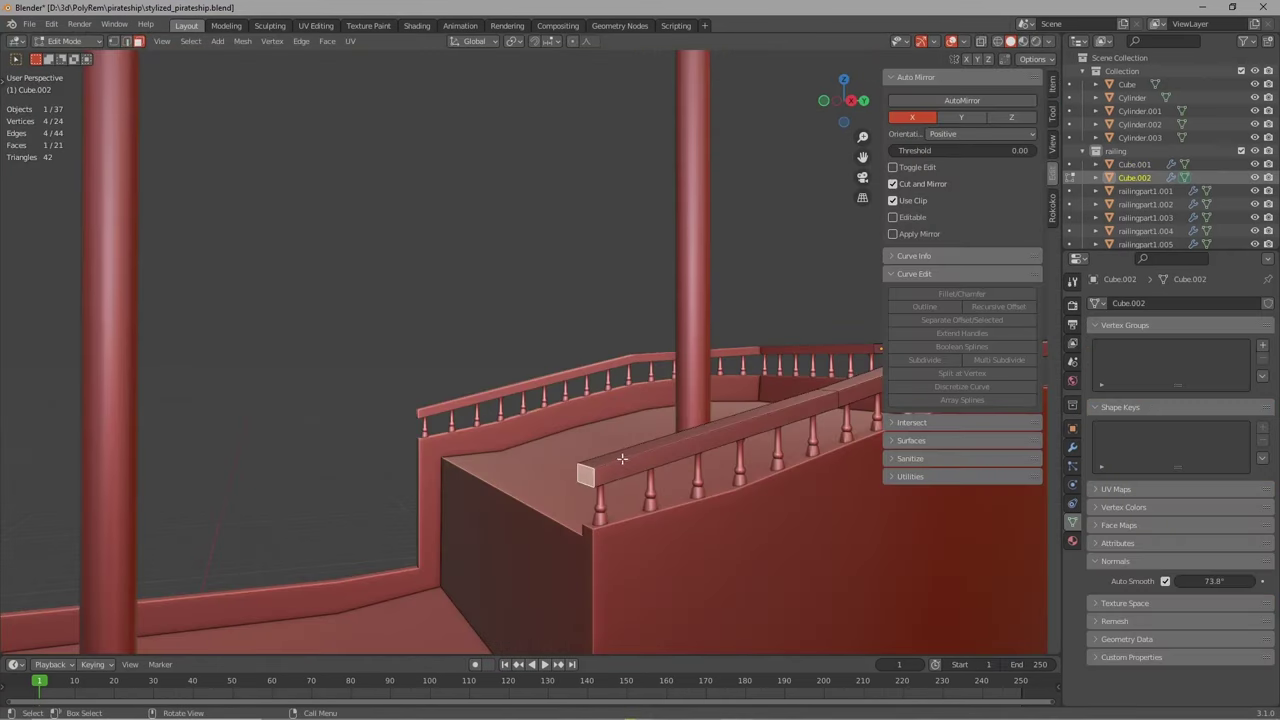
# - Extrude the forward end face of the stern handrail slightly and scale it to about 0.65 to taper the tip
pyautogui.press('e')
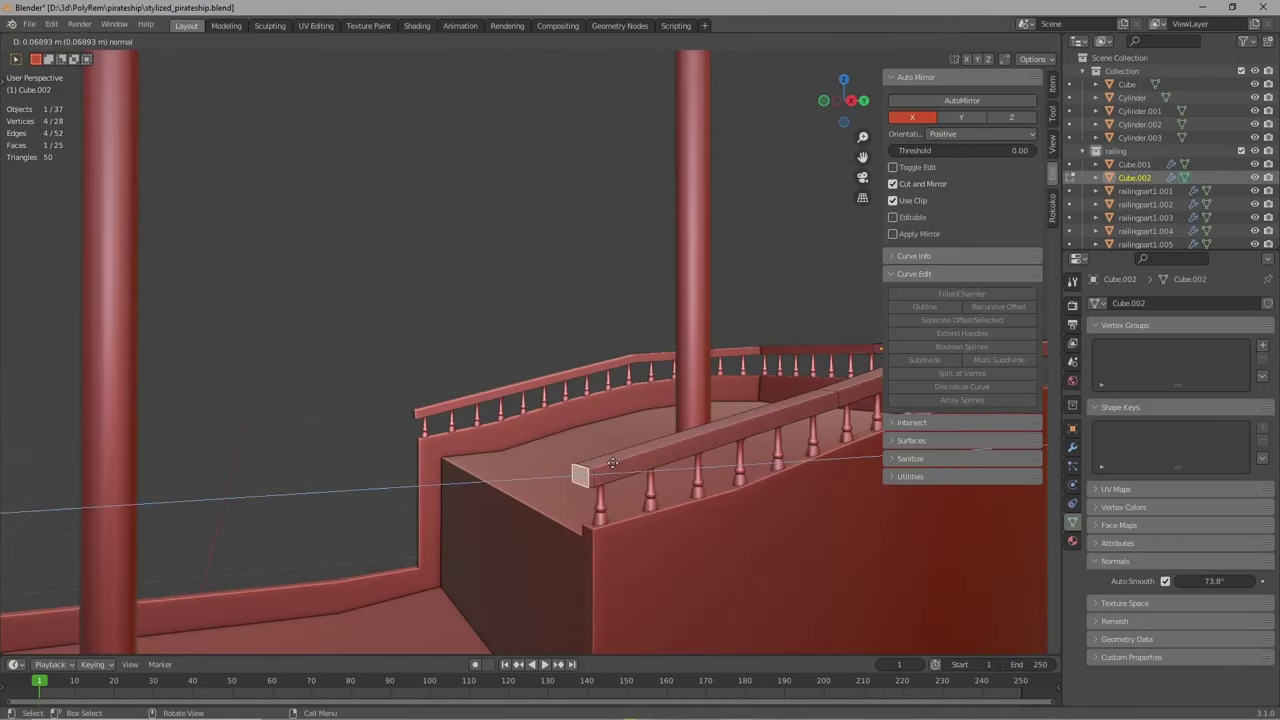
pyautogui.click(582, 474)
pyautogui.press('s')
pyautogui.click(602, 466)
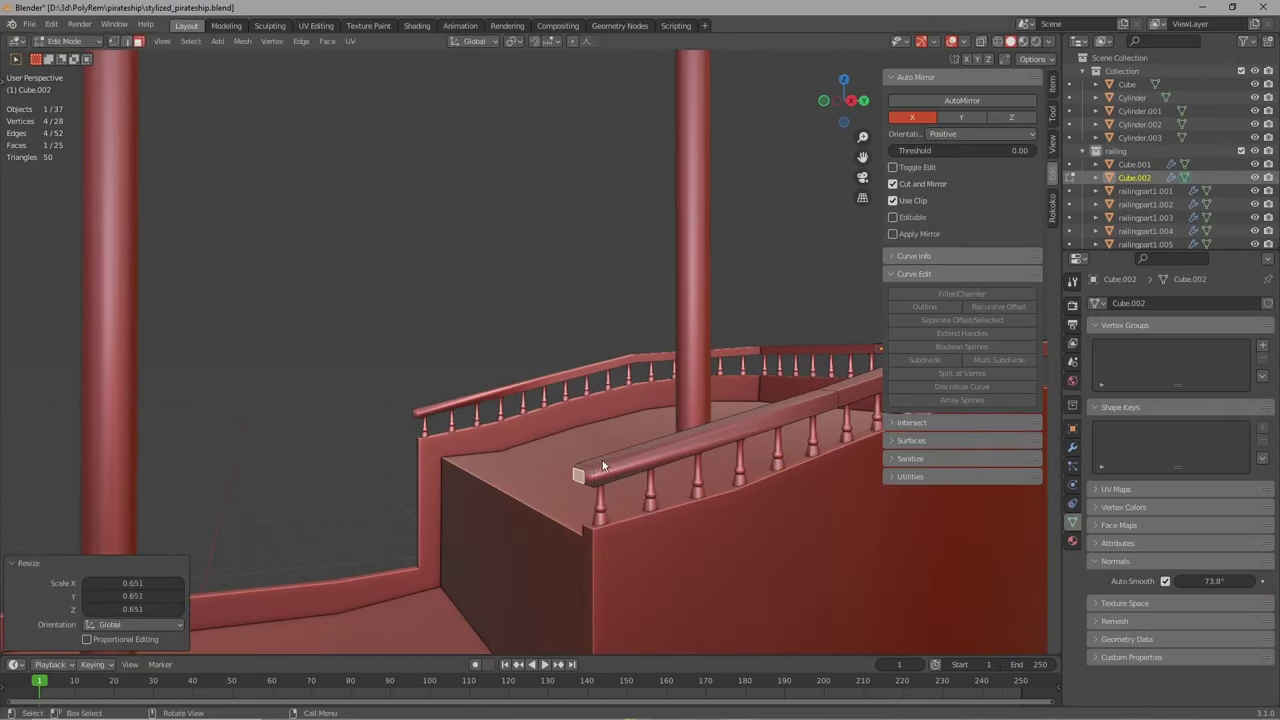
pyautogui.press('Tab')
# - Select three rows of hull faces across the stern and its adjoining side faces, and extrude them along their normals
pyautogui.click(578, 290)
pyautogui.scroll(-6, 560, 380)
pyautogui.moveTo(533, 408); pyautogui.dragTo(575, 386, button='middle')
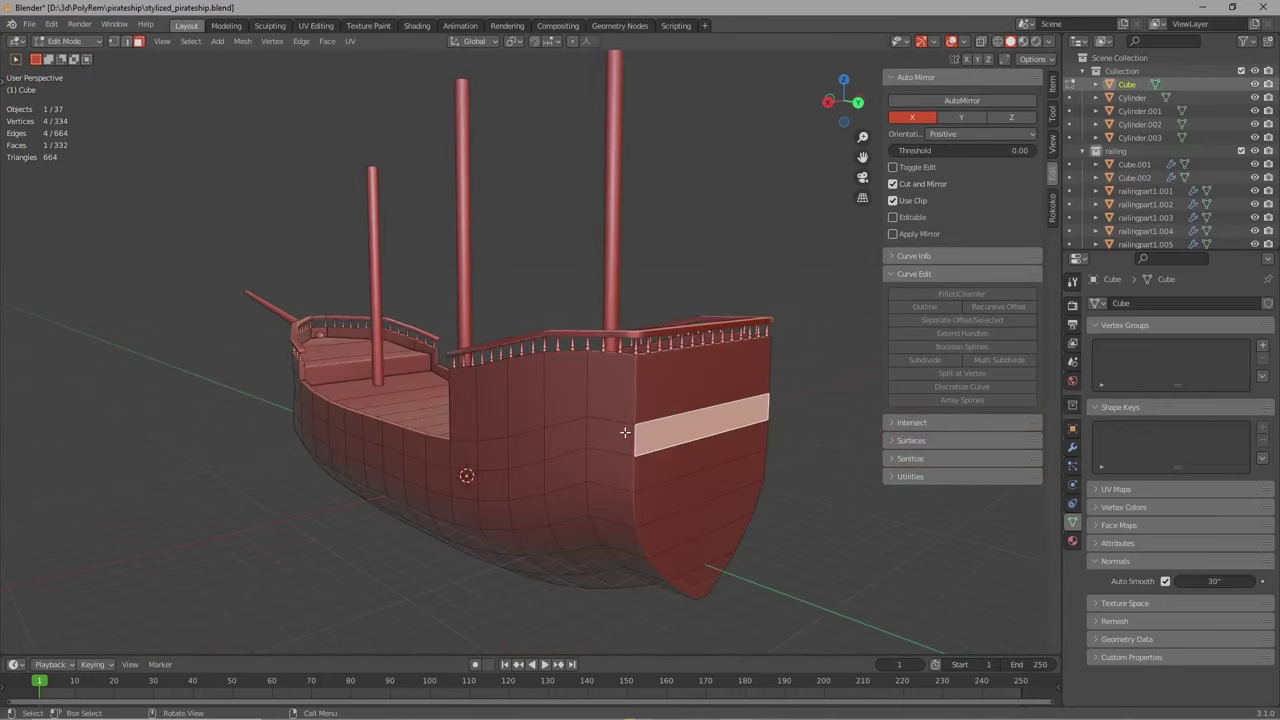
pyautogui.click(625, 432)
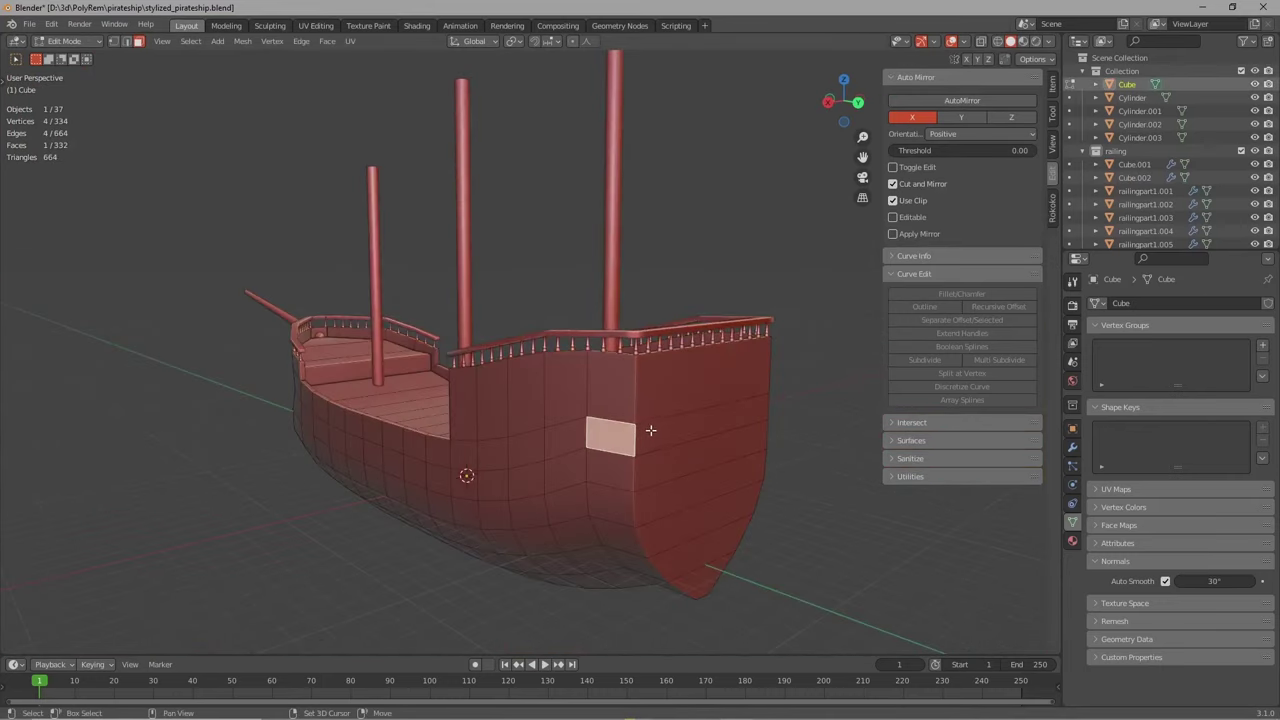
pyautogui.keyDown('shift'); pyautogui.click(649, 435); pyautogui.keyUp('shift')
pyautogui.keyDown('shift'); pyautogui.click(628, 475); pyautogui.keyUp('shift')
pyautogui.keyDown('shift'); pyautogui.click(646, 472); pyautogui.keyUp('shift')
pyautogui.keyDown('shift'); pyautogui.click(626, 503); pyautogui.keyUp('shift')
pyautogui.keyDown('shift'); pyautogui.click(641, 506); pyautogui.keyUp('shift')
pyautogui.moveTo(652, 393); pyautogui.dragTo(637, 418, button='middle')
pyautogui.keyDown('shift'); pyautogui.click(462, 414); pyautogui.keyUp('shift')
pyautogui.keyDown('shift'); pyautogui.click(456, 449); pyautogui.keyUp('shift')
pyautogui.keyDown('shift'); pyautogui.click(454, 489); pyautogui.keyUp('shift')
pyautogui.hotkey('alt', 'e')
pyautogui.click(630, 427)
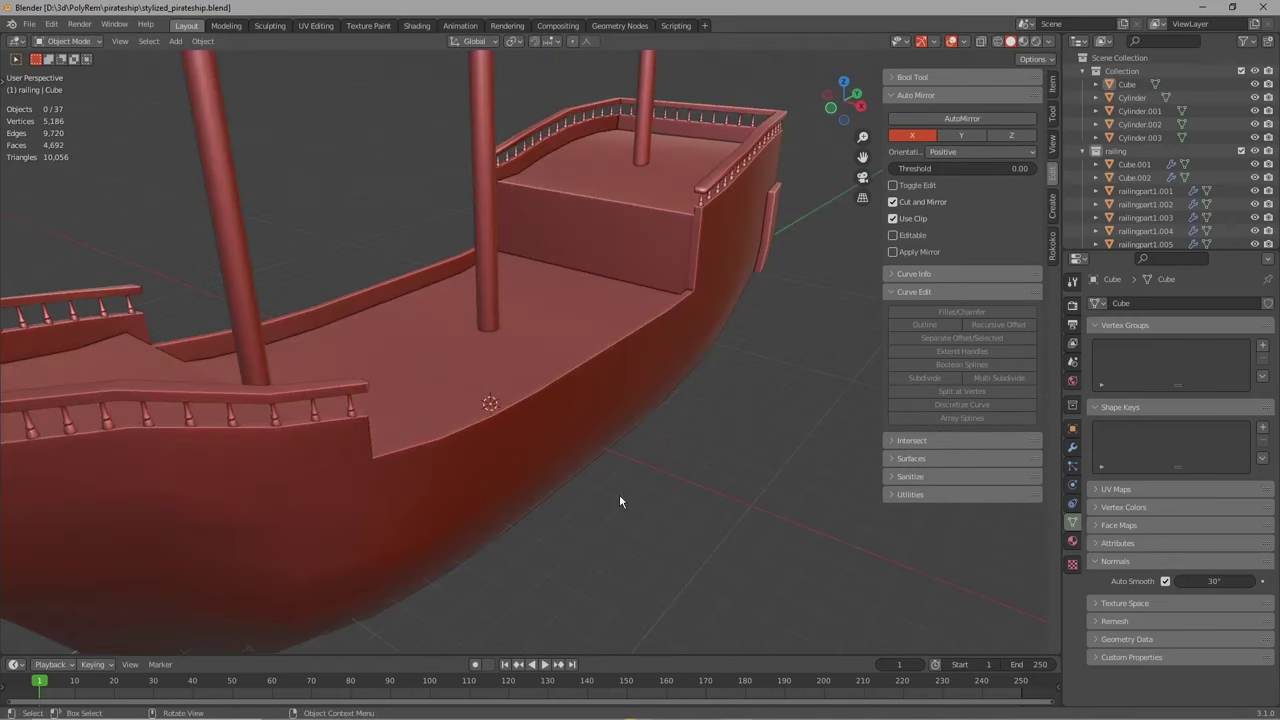
# - Select the face loop along the main deck's rim and extrude it twice along its normals
pyautogui.click(470, 398)
pyautogui.press('Tab')
pyautogui.keyDown('alt'); pyautogui.click(479, 418); pyautogui.keyUp('alt')
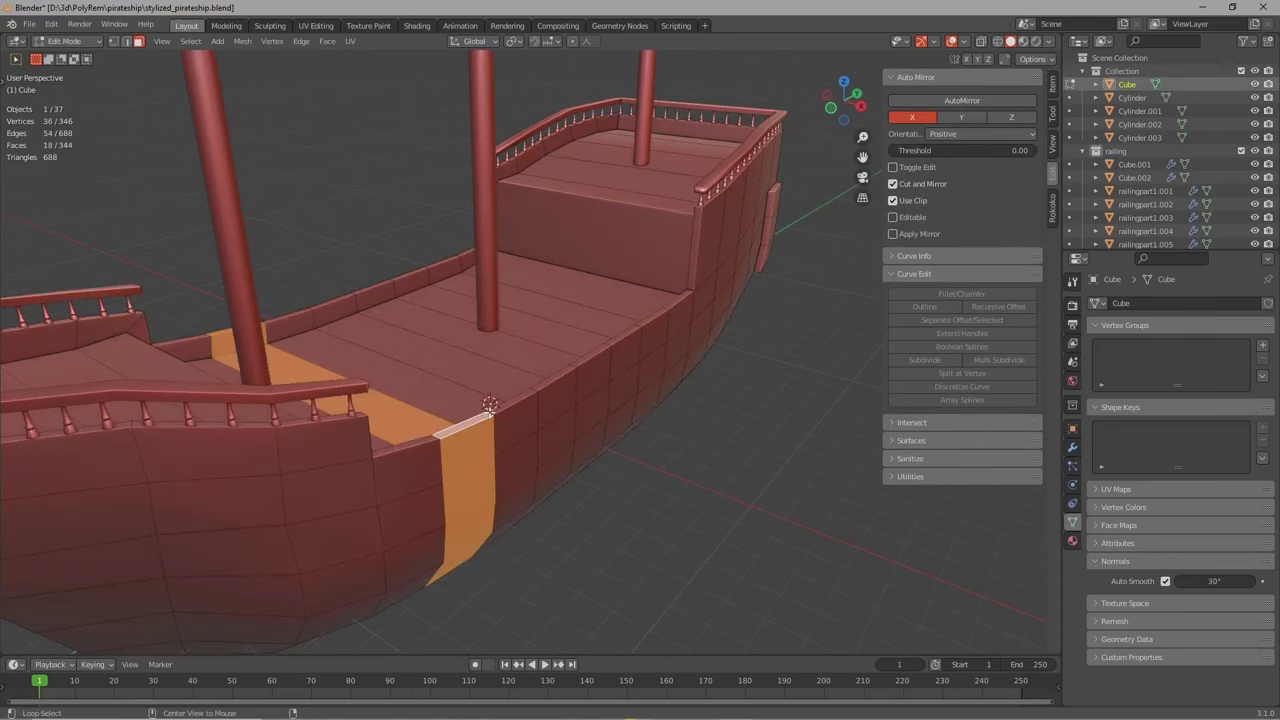
pyautogui.keyDown('alt'); pyautogui.click(491, 411); pyautogui.keyUp('alt')
pyautogui.moveTo(491, 411); pyautogui.dragTo(417, 443, button='middle')
pyautogui.hotkey('alt', 'e')
pyautogui.click(503, 395)
pyautogui.click(506, 389)
pyautogui.hotkey('alt', 'e')
pyautogui.click(440, 412)
pyautogui.click(437, 412)
pyautogui.press('Tab')
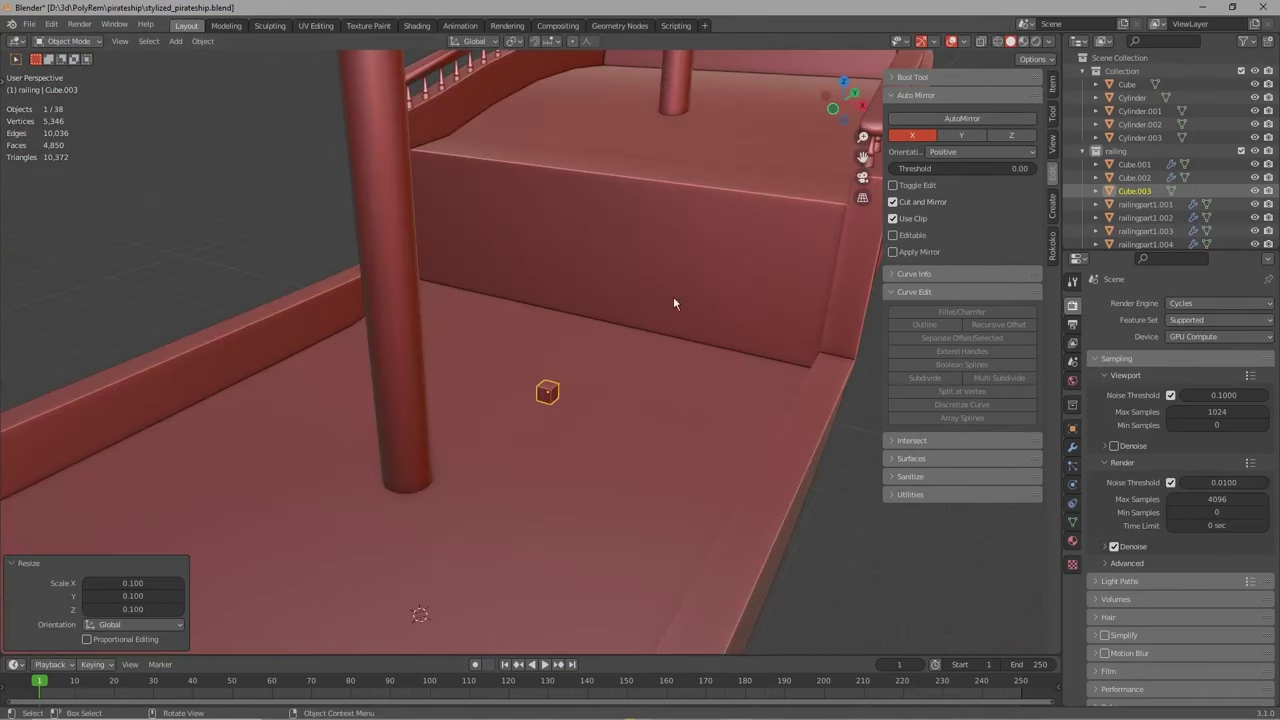
# - Scale the small cube on the main deck by 0.5 and stretch it 5 times along Y for a stair tread
pyautogui.moveTo(673, 303); pyautogui.dragTo(683, 314, button='middle')
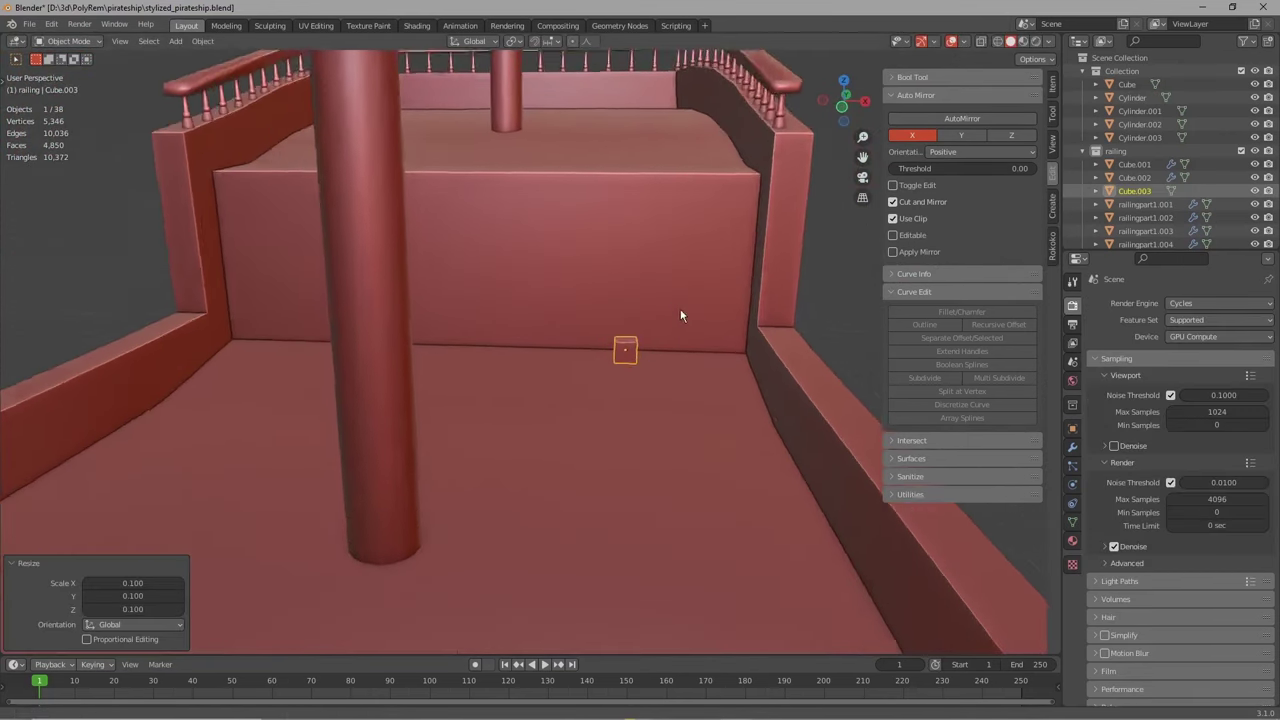
pyautogui.scroll(2, 683, 314)
pyautogui.press('s')
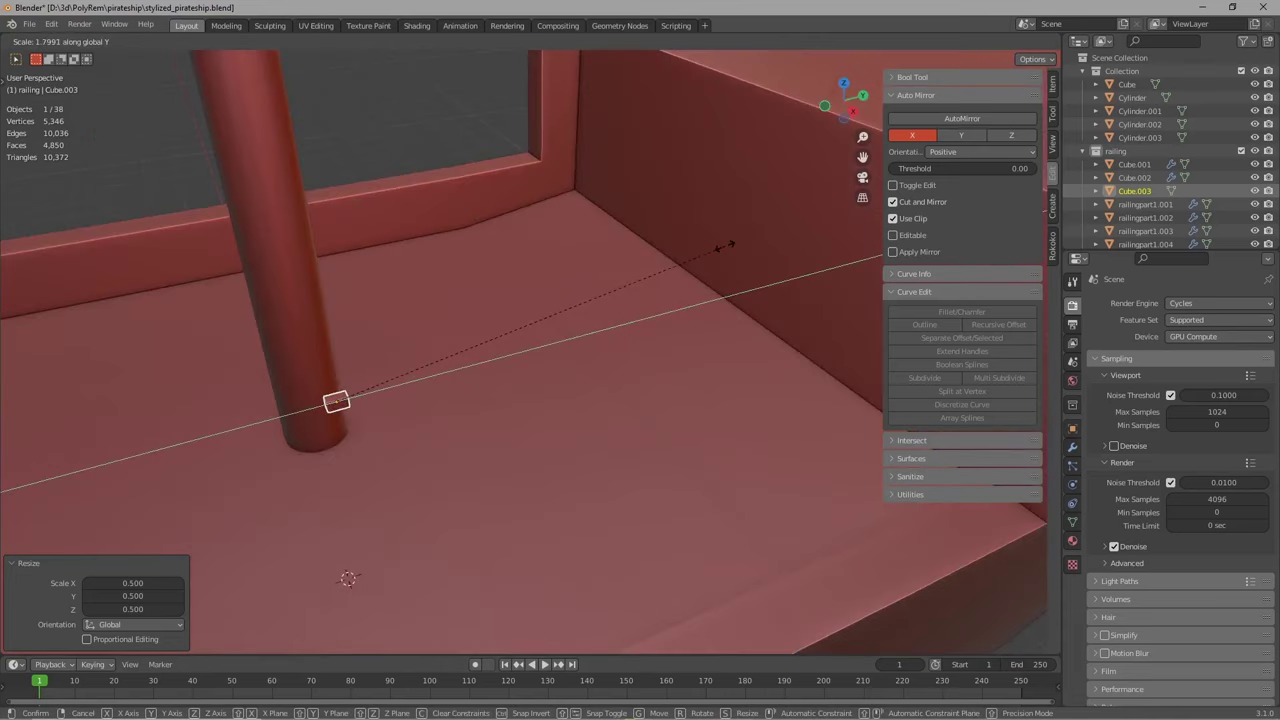
pyautogui.press('5')
pyautogui.press('Return')
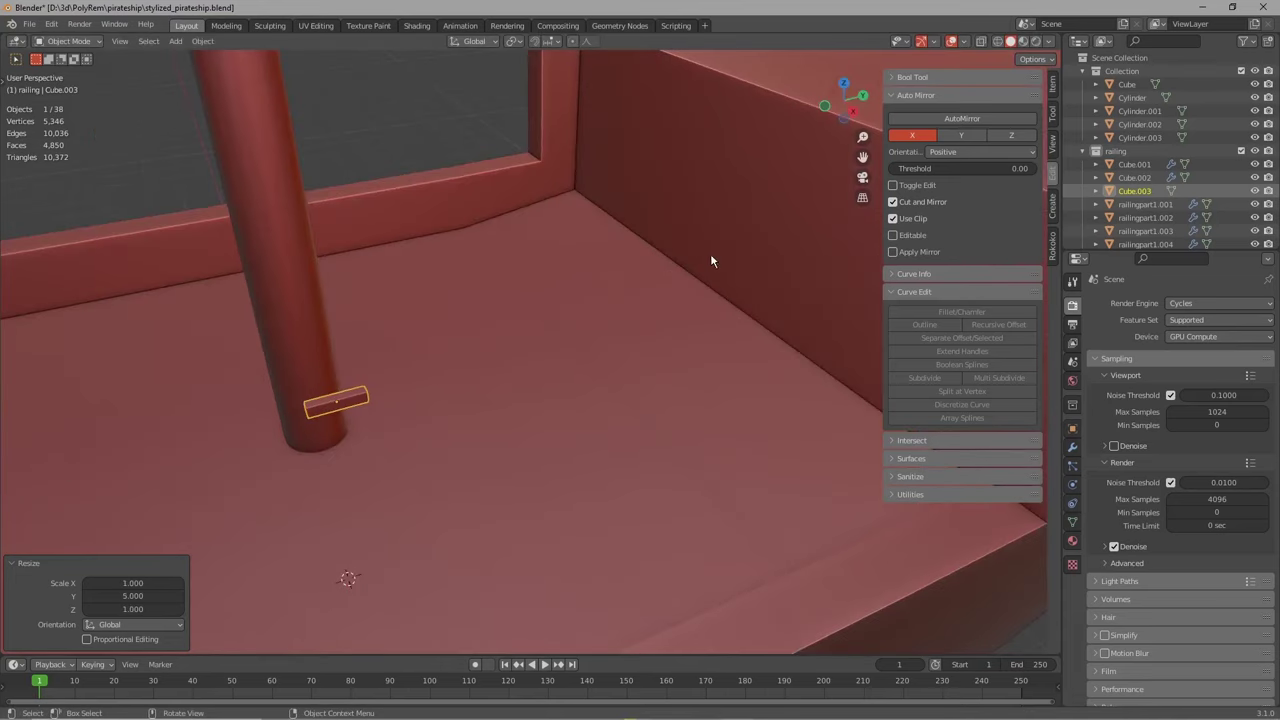
# - Stretch the tread 20 times along X and position it along Y in front of the aft deck wall
pyautogui.moveTo(710, 253); pyautogui.dragTo(677, 303, button='middle')
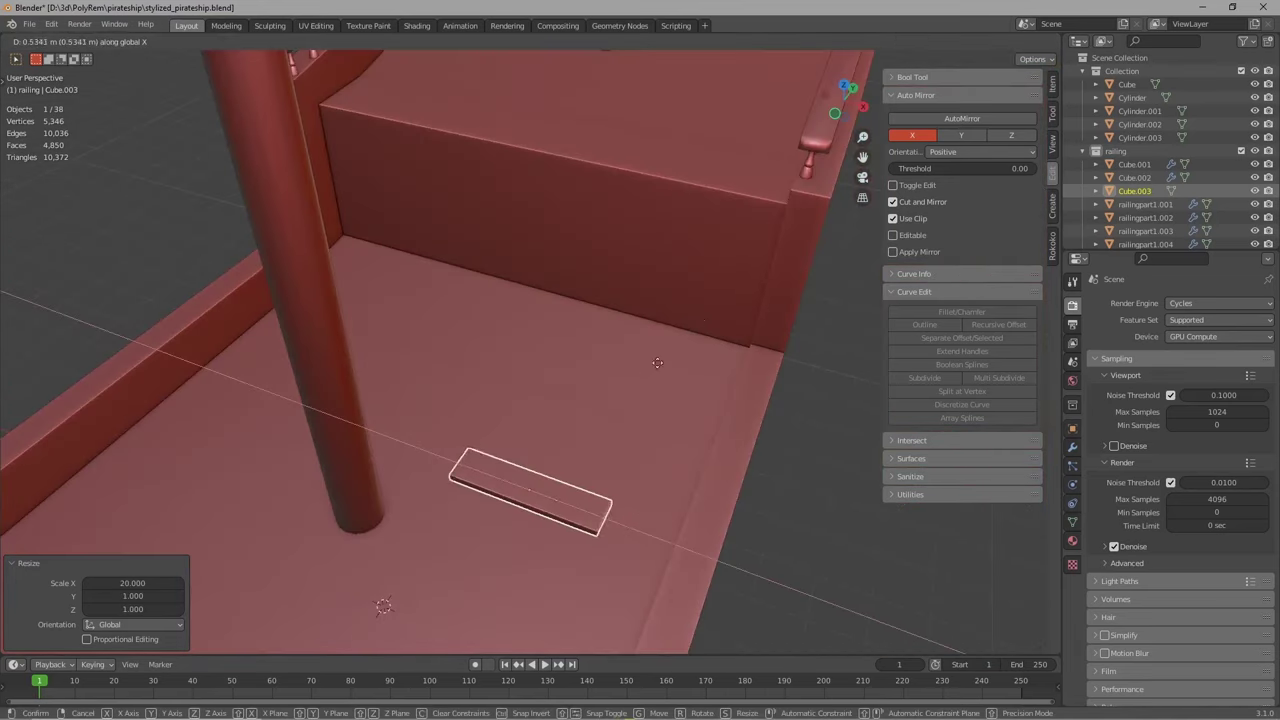
pyautogui.press('y')
pyautogui.click(767, 248)
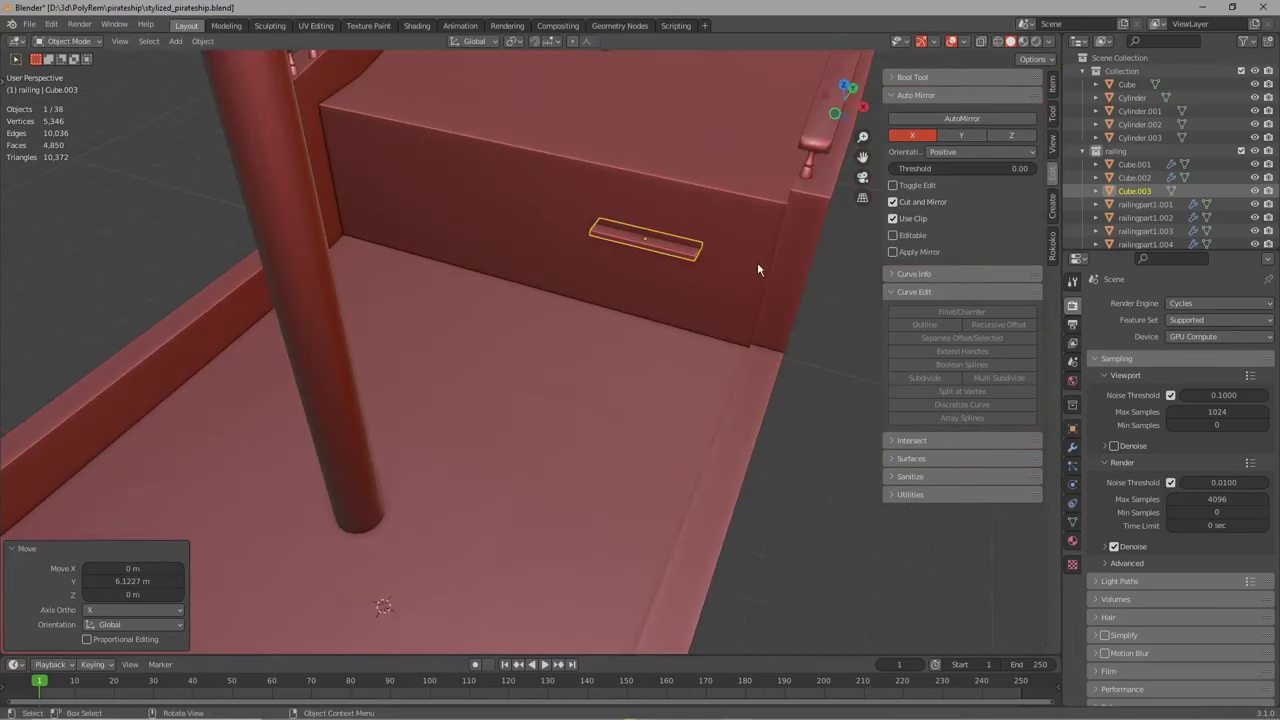
pyautogui.moveTo(757, 262); pyautogui.dragTo(658, 259, button='middle')
pyautogui.press('g')
pyautogui.press('y')
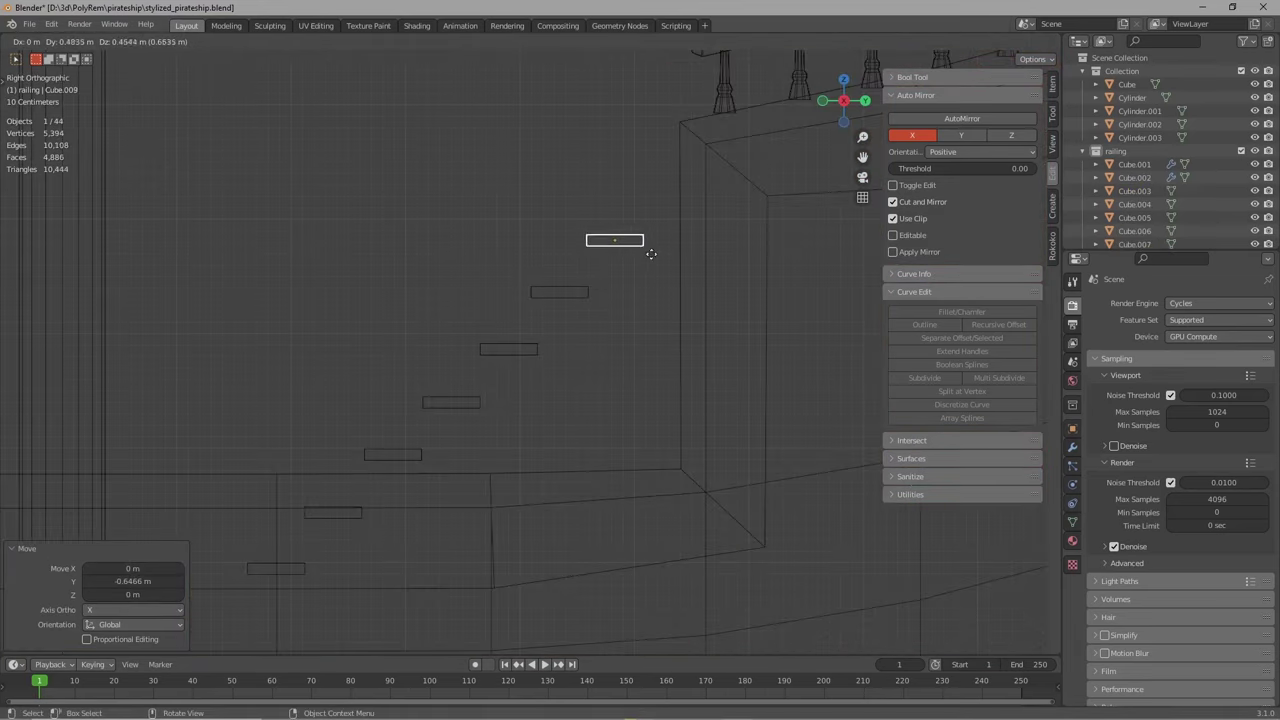
# - Duplicate the tread diagonally up toward the aft deck, spacing the copies about 0.48 m in Y and 0.45 m in Z
pyautogui.click(648, 256)
pyautogui.hotkey('shift', 'd')
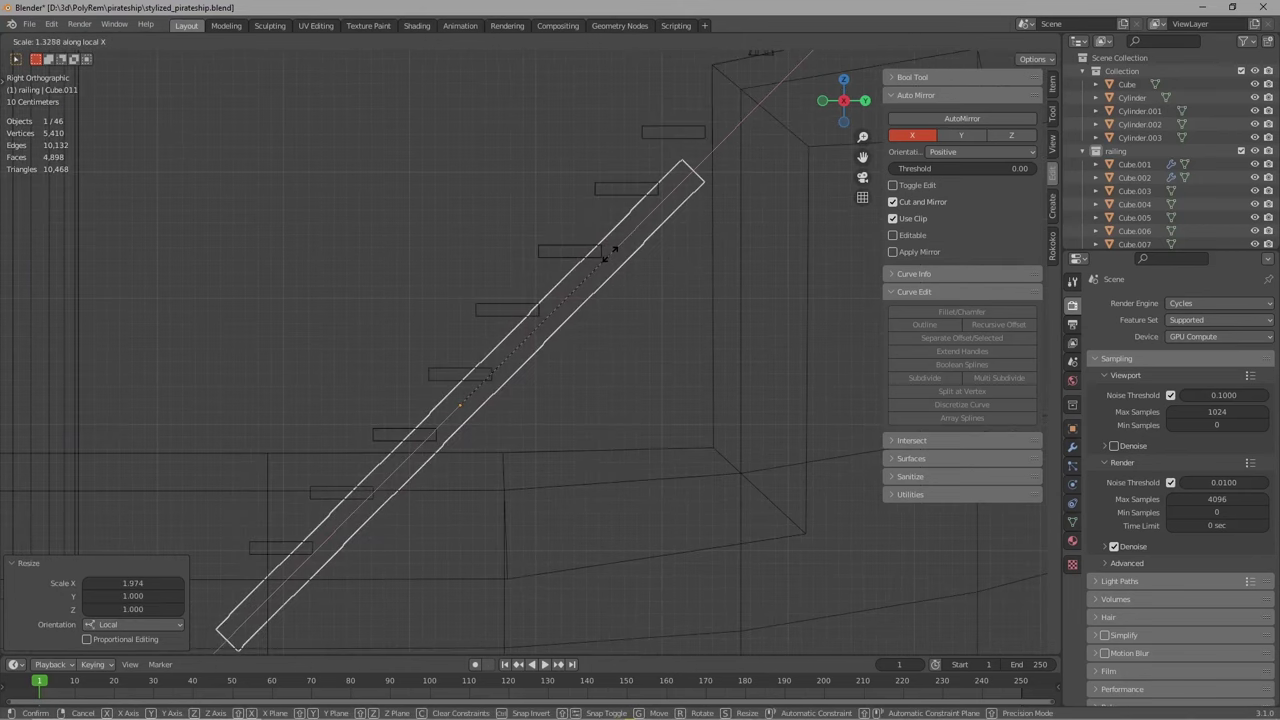
# - Lengthen the slanted stair side board by about 1.29 along its local X and move it under the treads
pyautogui.click(610, 254)
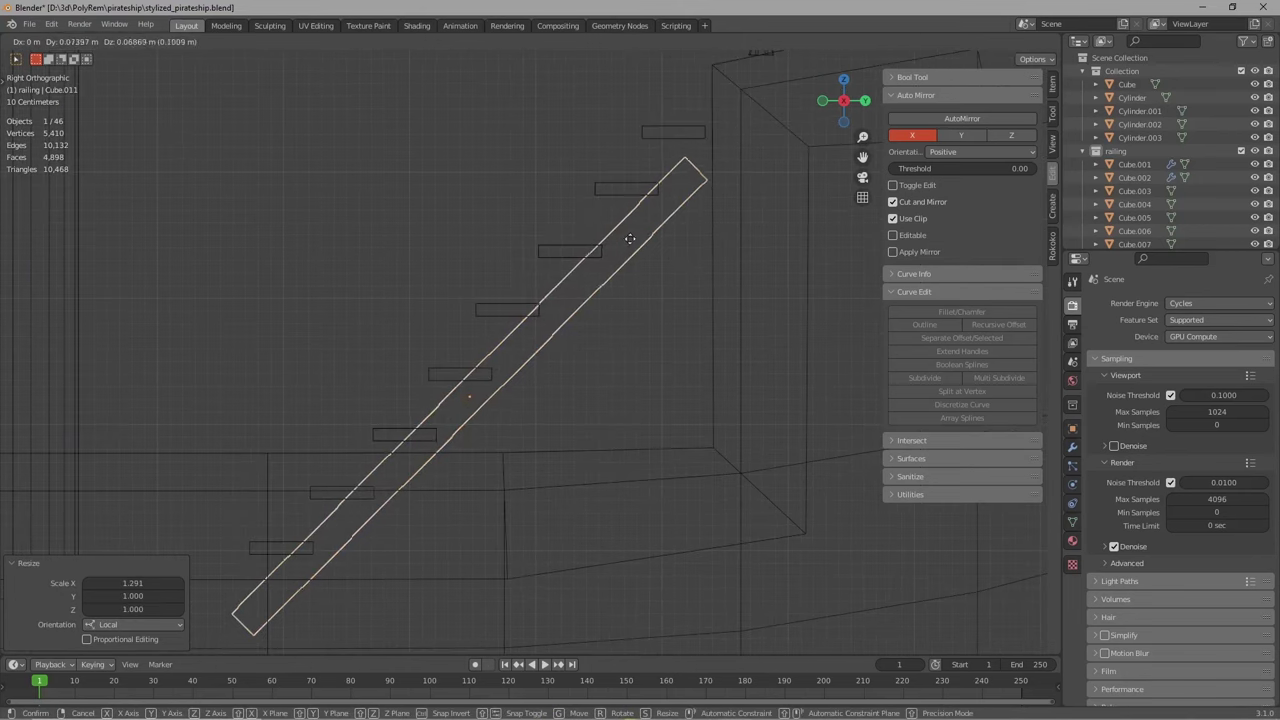
pyautogui.press('g')
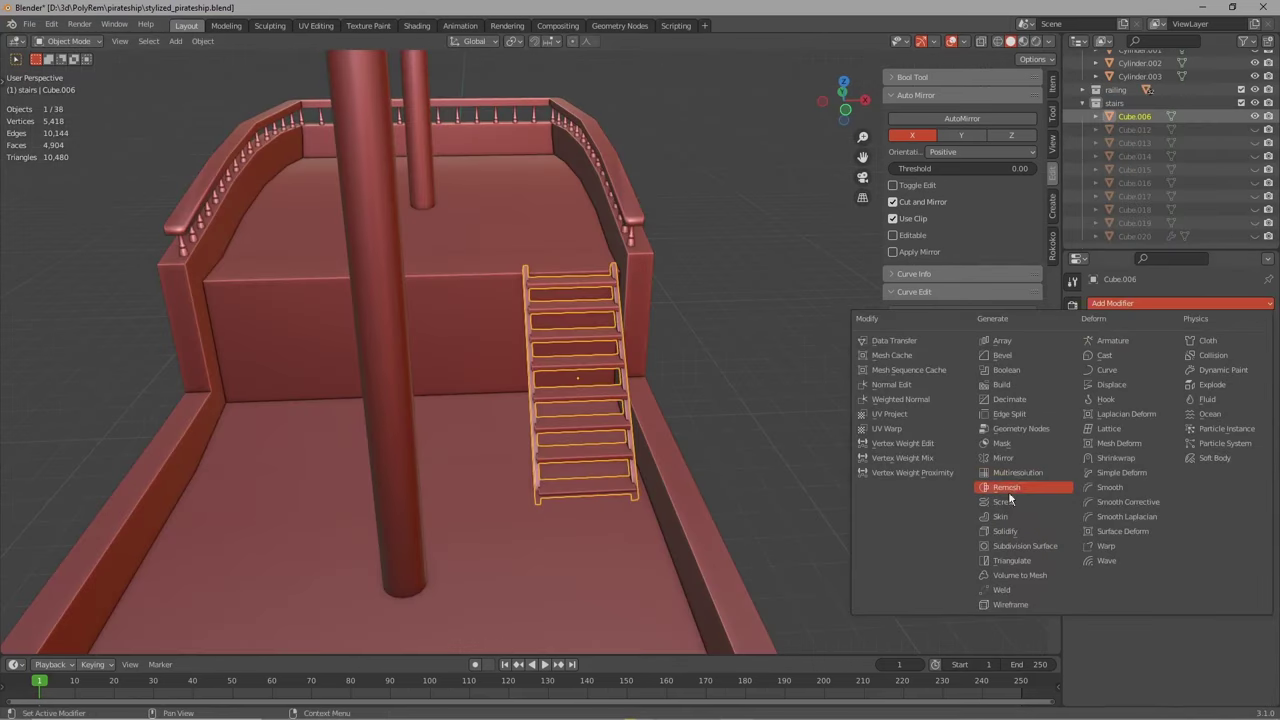
# - Add a Mirror modifier on X to the aft stairs with the hull as mirror object
pyautogui.click(1010, 488)
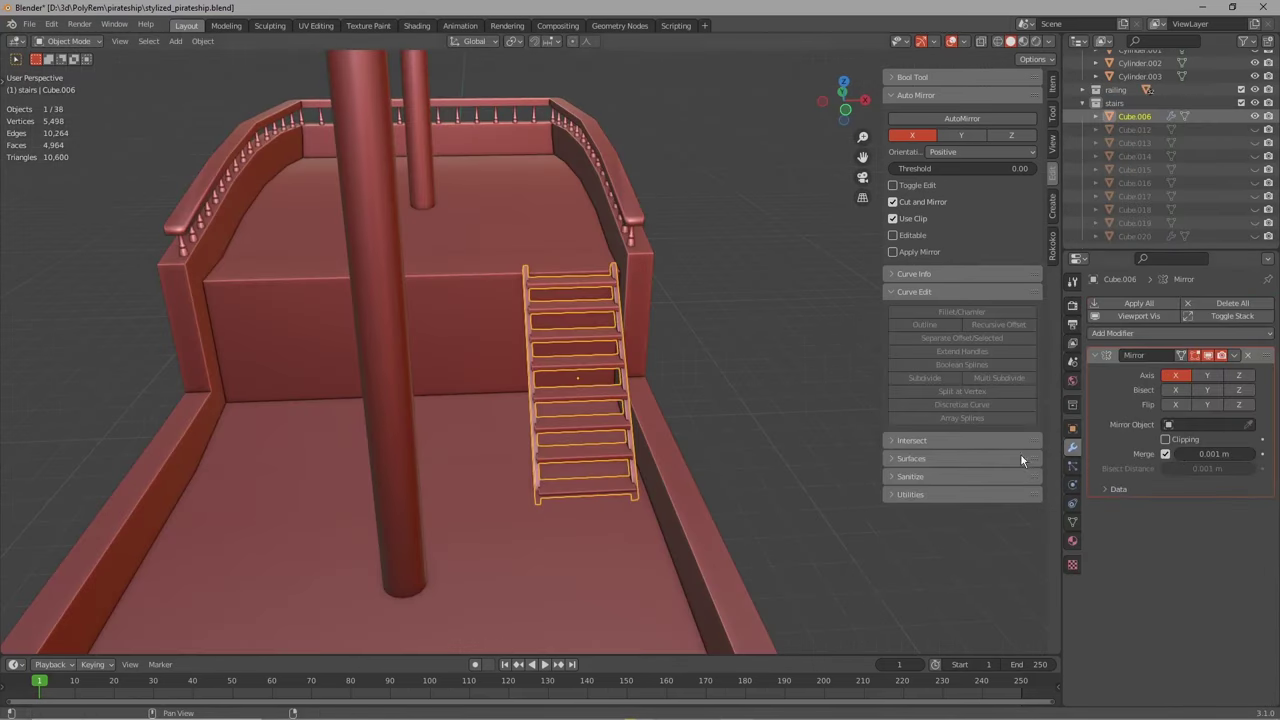
pyautogui.click(460, 292)
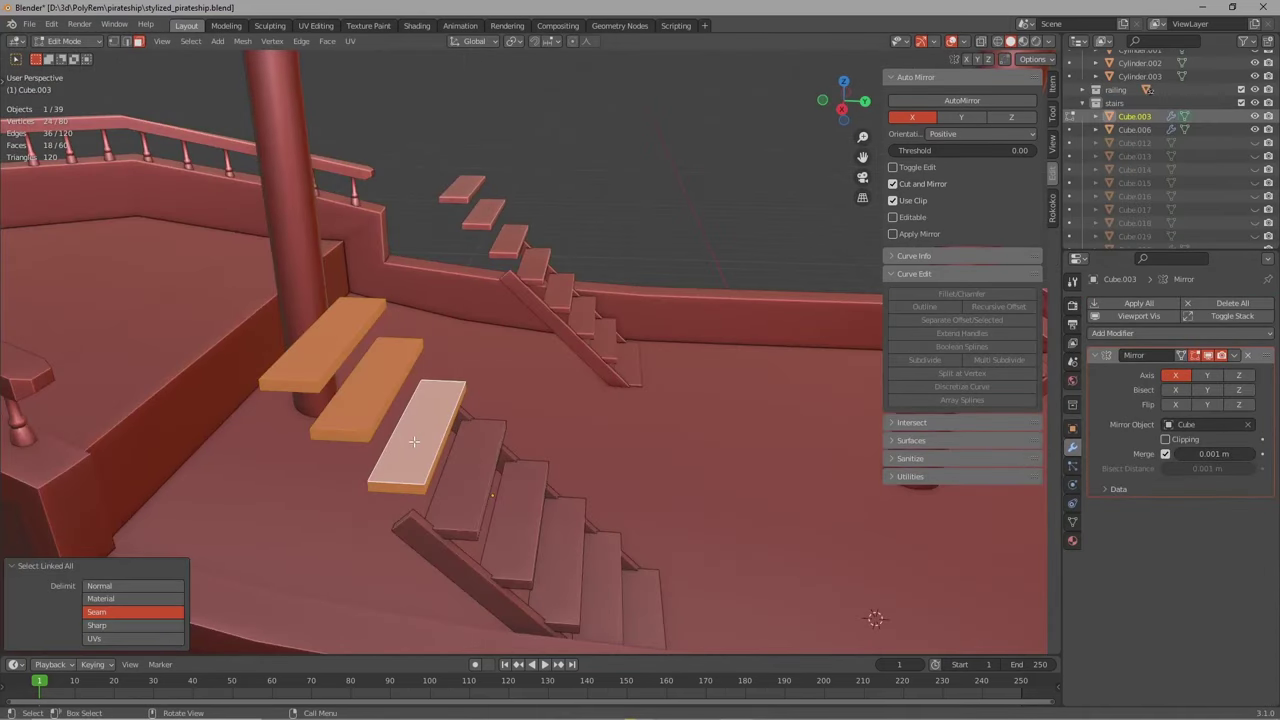
# - Delete the faces of the three topmost treads of the forward stairs
pyautogui.press('x')
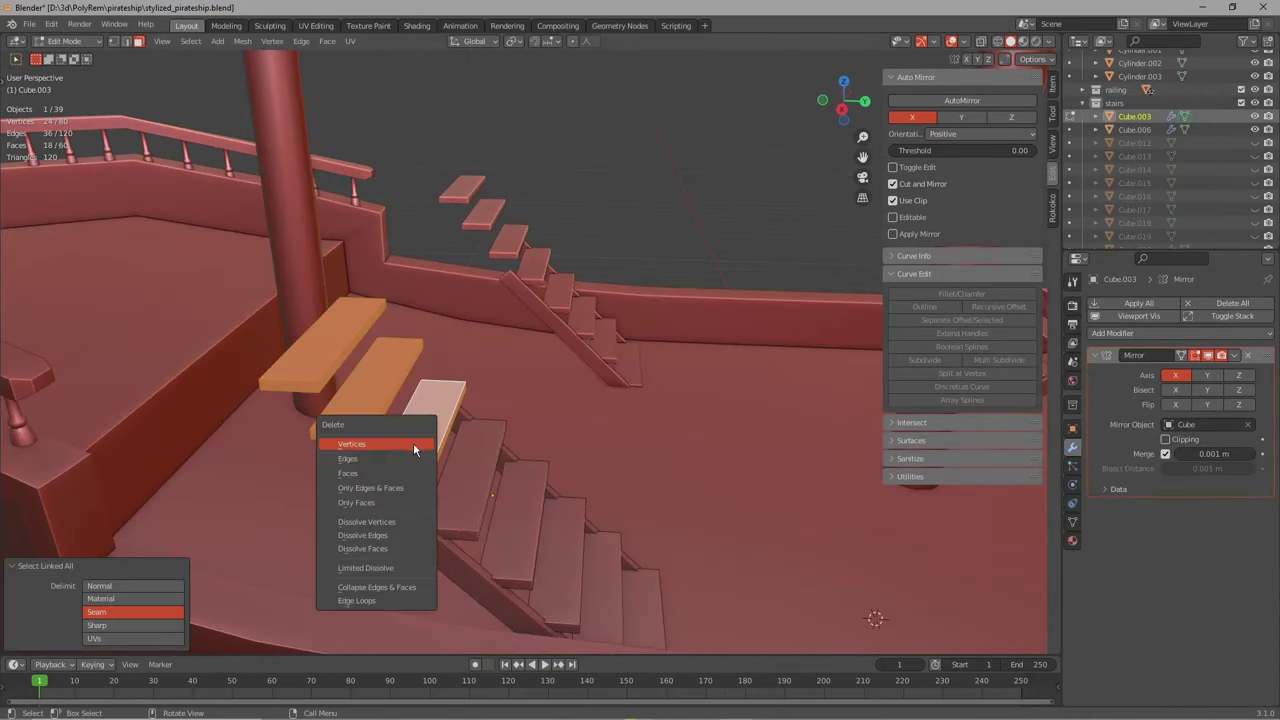
pyautogui.click(394, 474)
pyautogui.press('Tab')
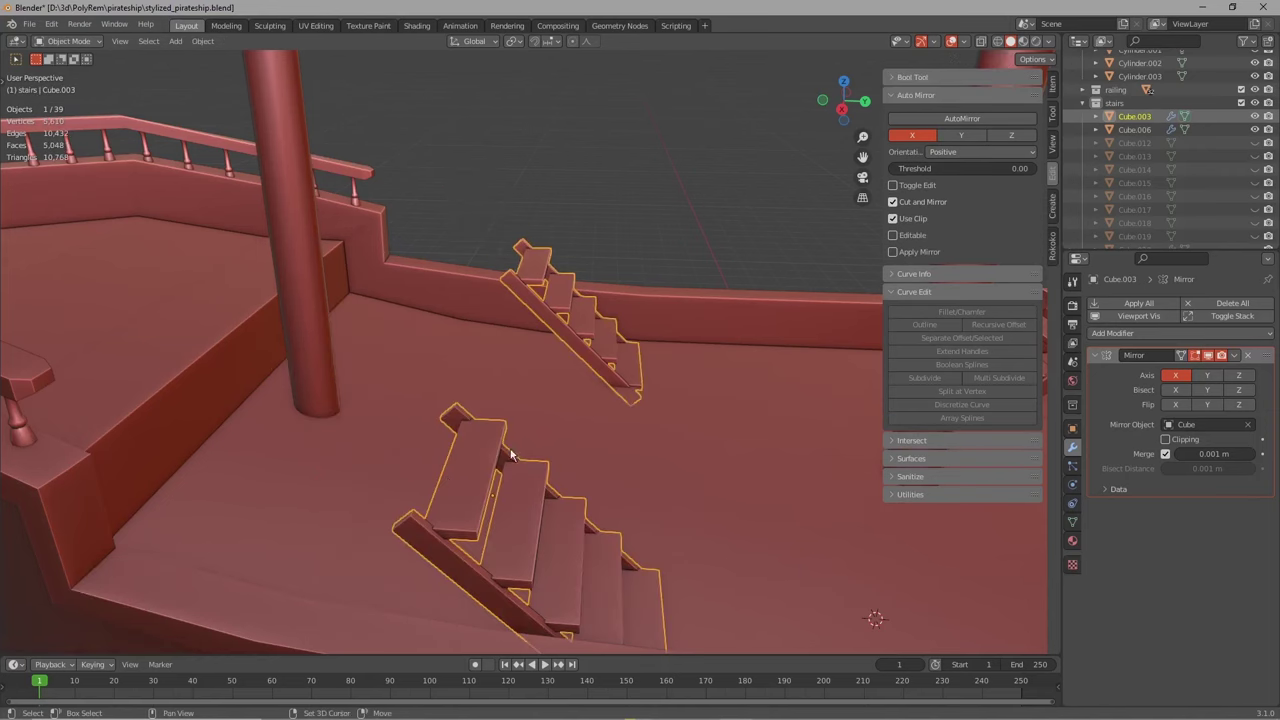
# - Duplicate railing posts along the aft deck's front edge and move the new rail cube about 0.14 m along Y over them
pyautogui.hotkey('shift', 'd')
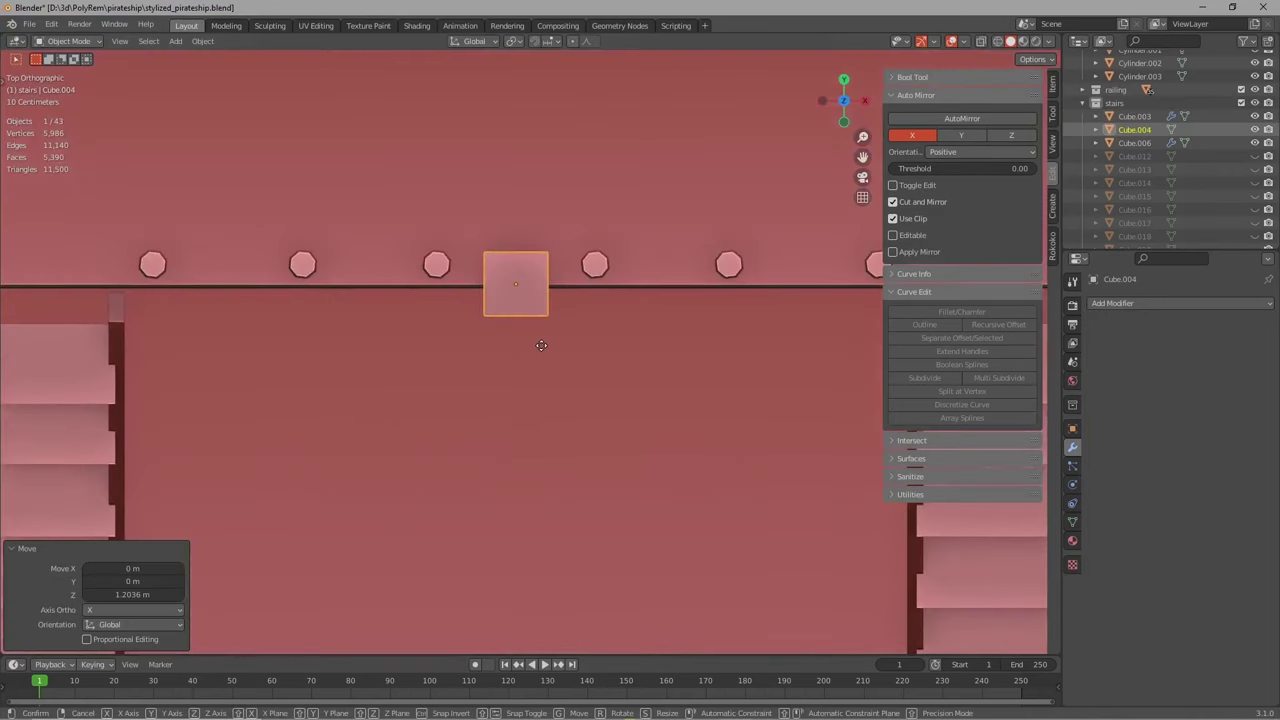
pyautogui.press('y')
pyautogui.click(545, 328)
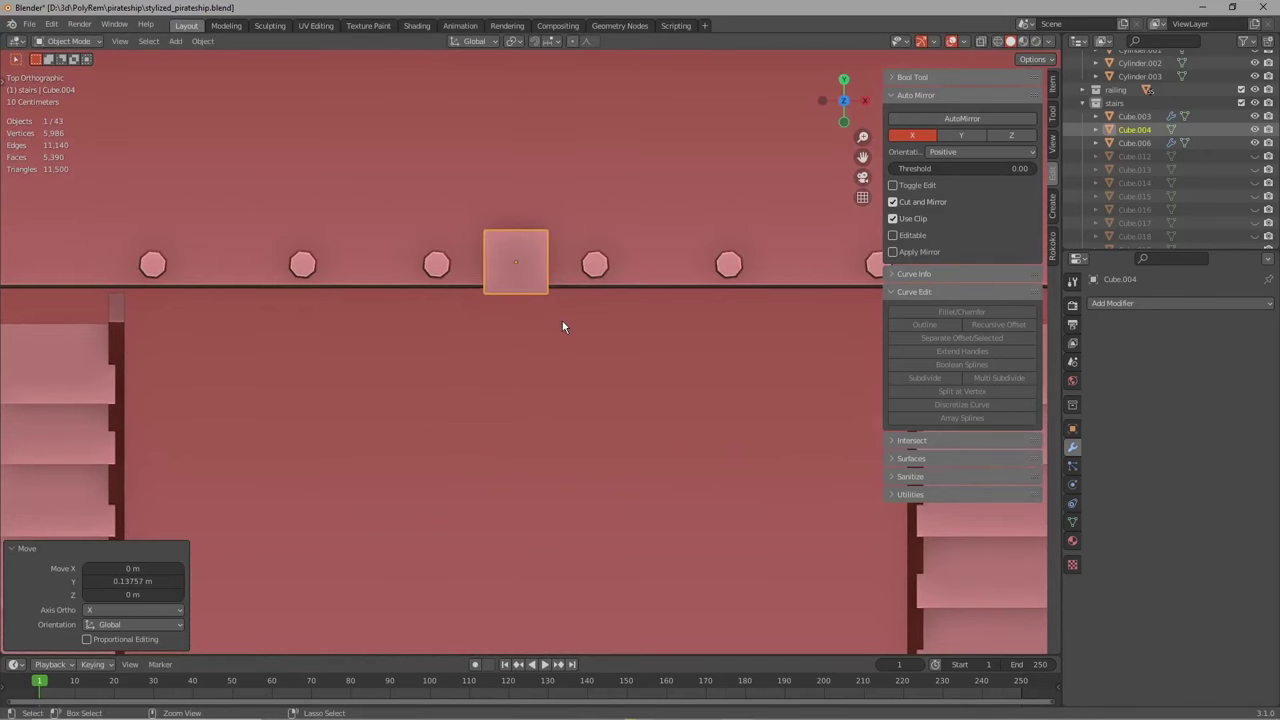
# - Stretch the rail cube along X across the posts between the stairs and set its Auto Smooth angle to 86.5°
pyautogui.scroll(-4, 563, 326)
pyautogui.press('s')
pyautogui.press('x')
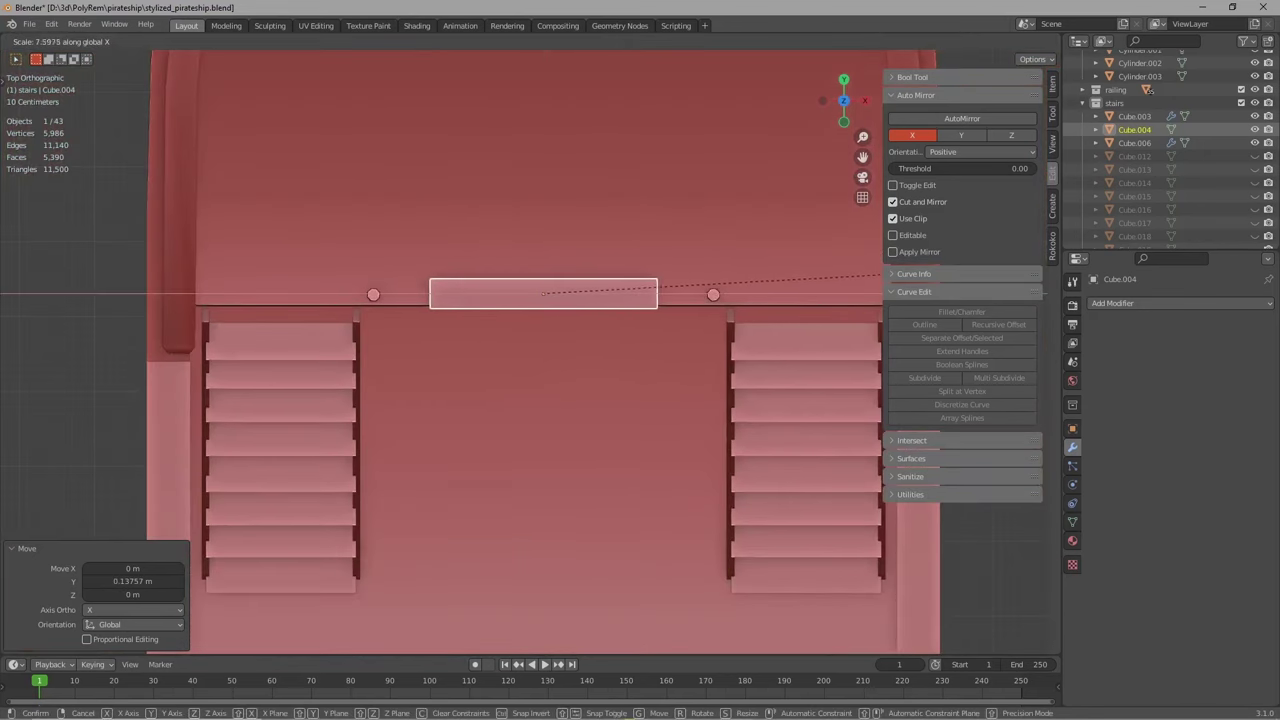
pyautogui.click(900, 285)
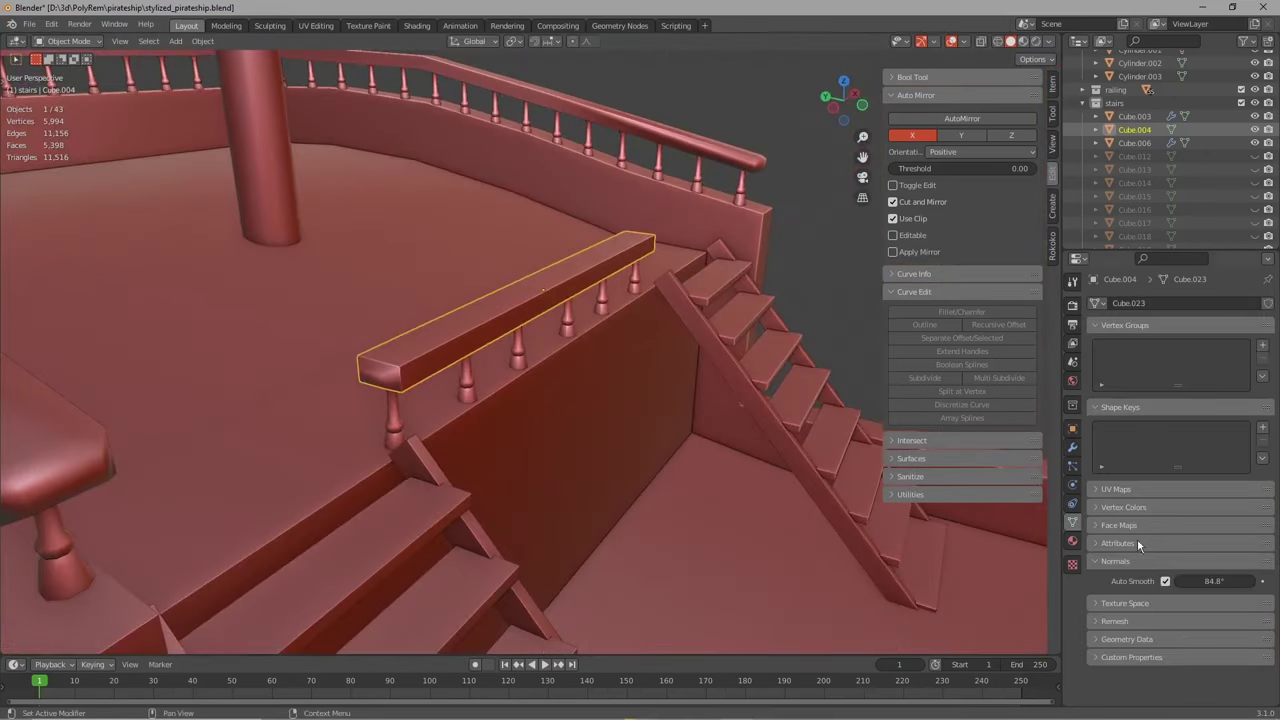
pyautogui.moveTo(1207, 580); pyautogui.dragTo(1222, 577)
pyautogui.scroll(-5, 758, 411)
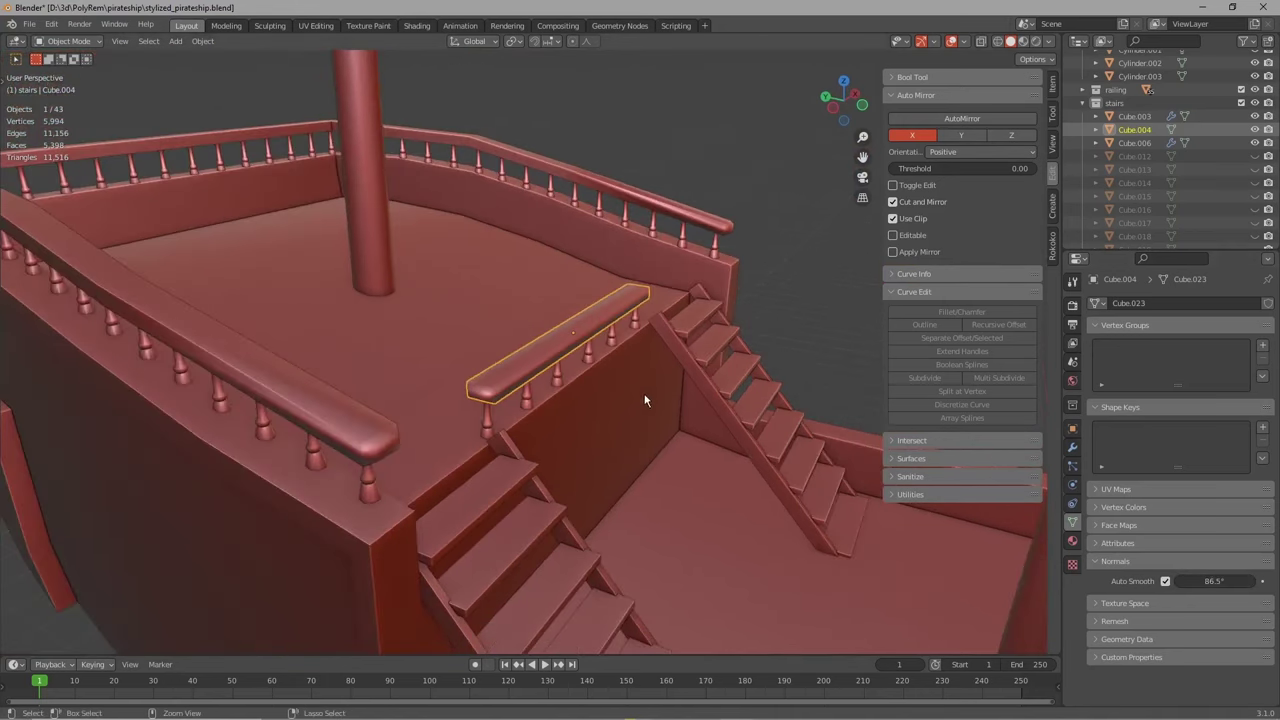
# - Reposition the middle of the three long cross-deck cubes along Y between the other two
pyautogui.click(778, 267)
pyautogui.moveTo(778, 267); pyautogui.dragTo(494, 327, button='middle')
pyautogui.scroll(2, 541, 315)
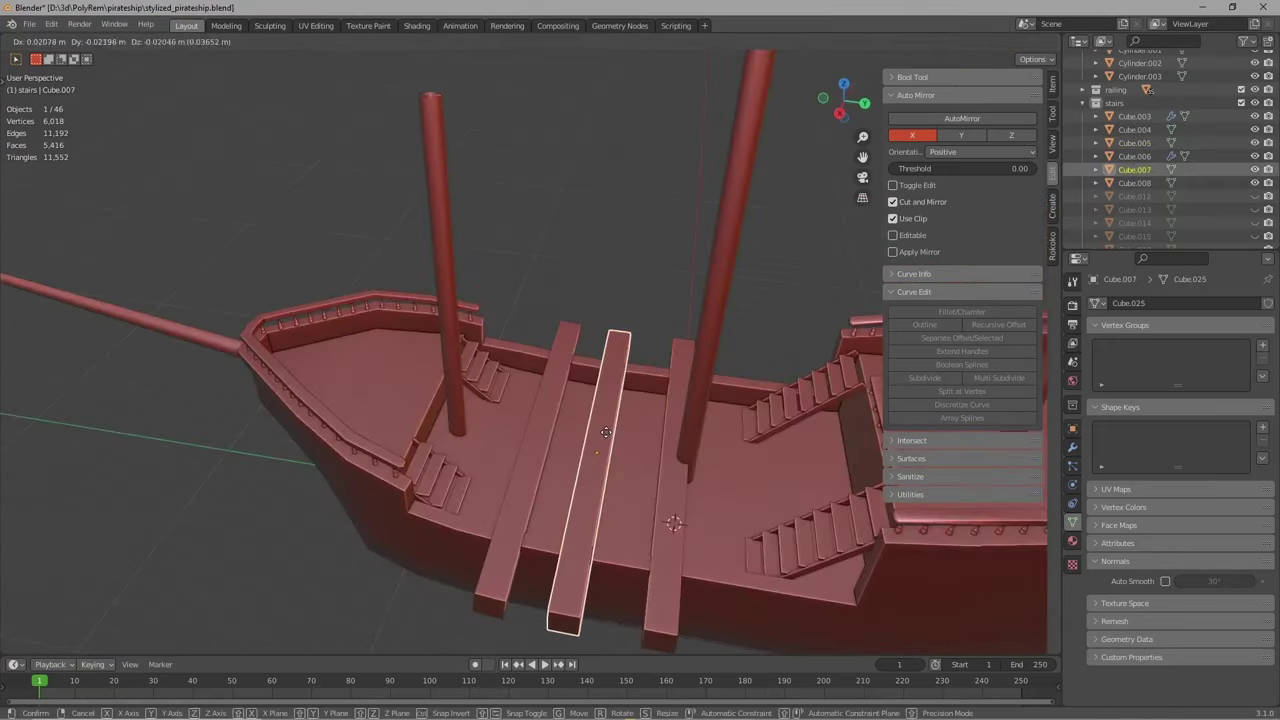
pyautogui.press('g')
pyautogui.press('y')
pyautogui.click(612, 433)
pyautogui.moveTo(610, 432); pyautogui.dragTo(640, 461, button='middle')
pyautogui.press('g')
pyautogui.press('y')
pyautogui.click(650, 420)
# - Cut gun ports into the midship bulwarks by subtracting the three long cubes from the hull with a Boolean difference
pyautogui.keyDown('shift'); pyautogui.click(615, 460); pyautogui.keyUp('shift')
pyautogui.keyDown('shift'); pyautogui.click(545, 452); pyautogui.keyUp('shift')
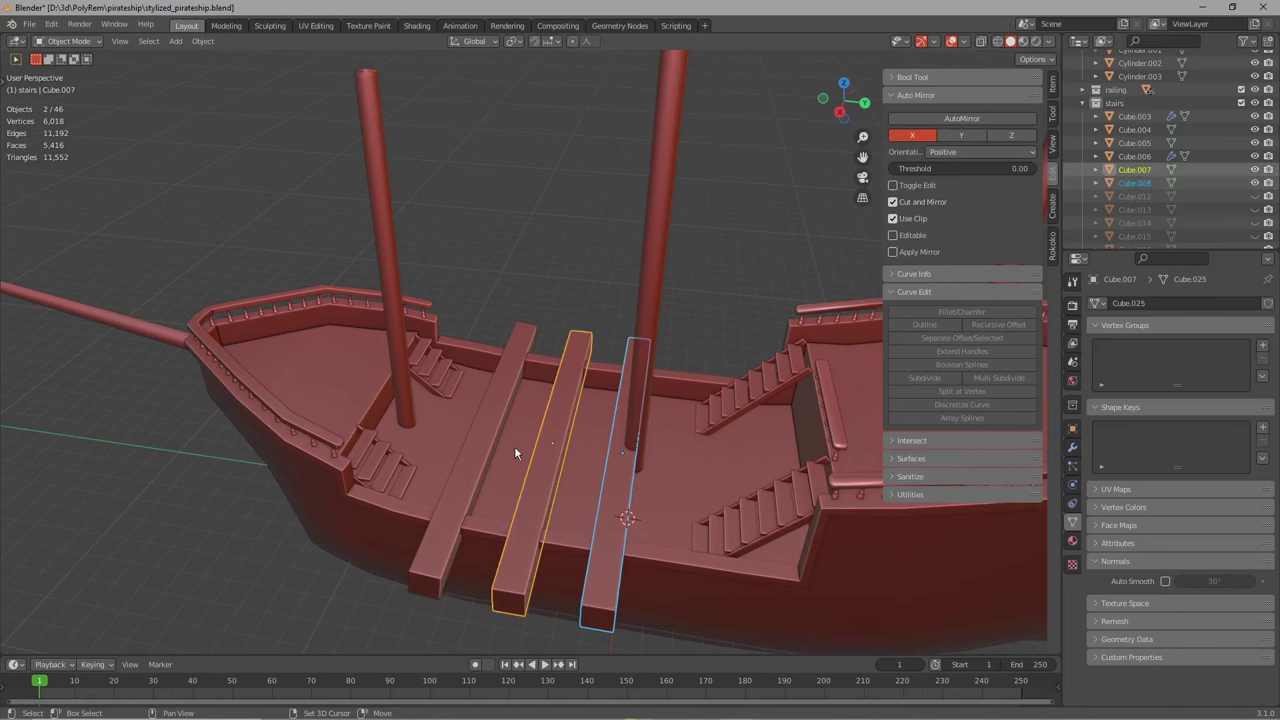
pyautogui.keyDown('shift'); pyautogui.click(500, 438); pyautogui.keyUp('shift')
pyautogui.keyDown('shift'); pyautogui.click(448, 419); pyautogui.keyUp('shift')
pyautogui.press('ctrl+shift+KP_Subtract')
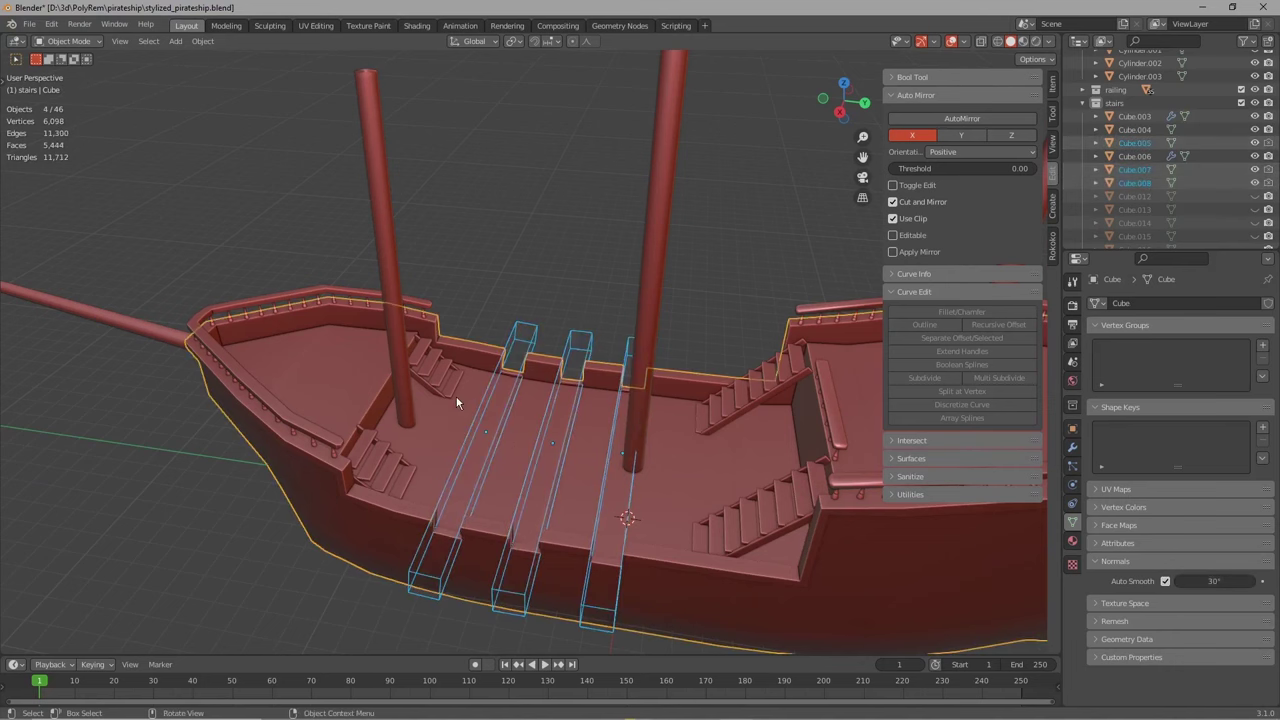
# - Select the three wireframe cutter cubes across the mid deck and hide them
pyautogui.moveTo(507, 350); pyautogui.dragTo(532, 416, button='middle')
pyautogui.hotkey('alt', 'a')
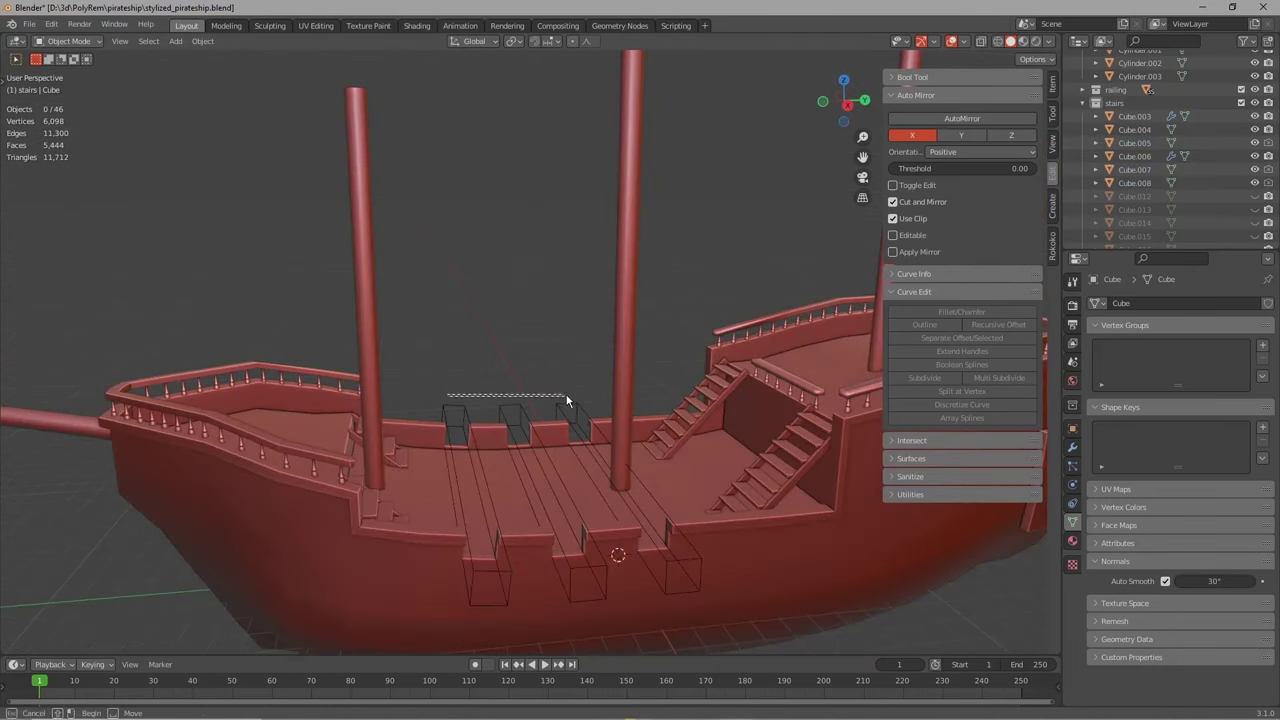
pyautogui.moveTo(566, 398); pyautogui.dragTo(581, 413)
pyautogui.press('h')
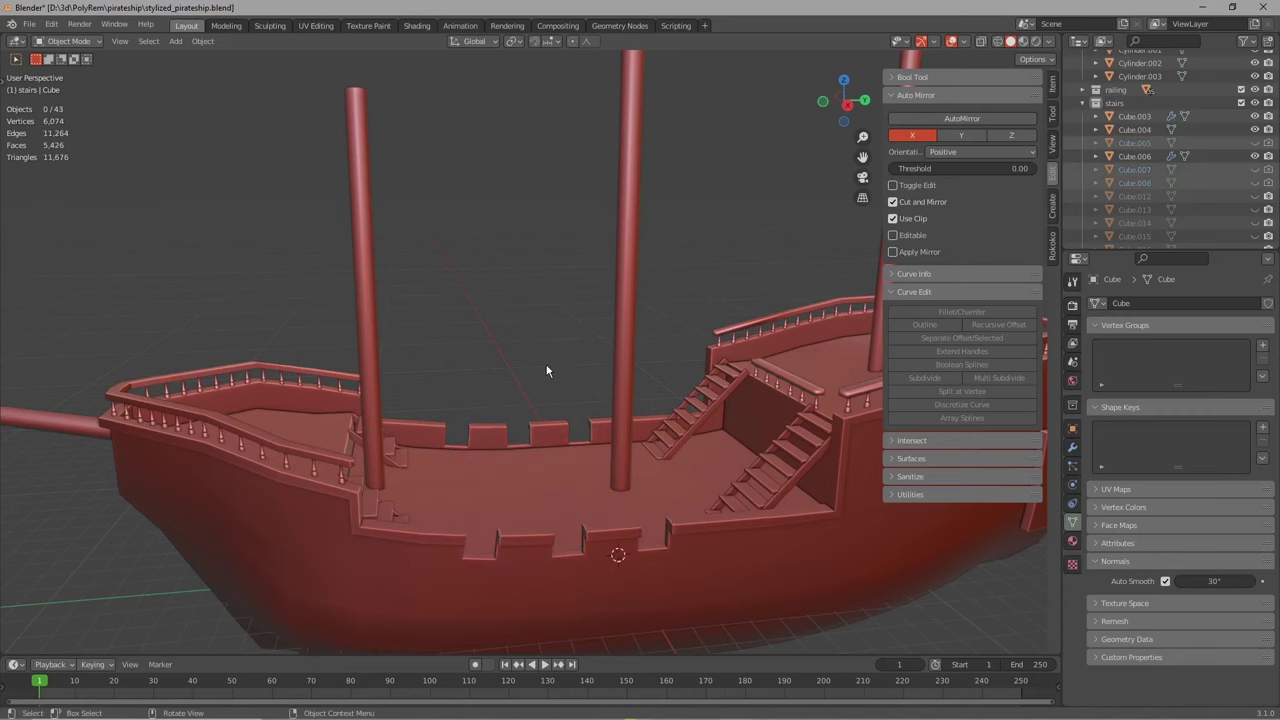
# - Extrude the cannon barrel's front face about 0.14 m and scale it to about 1.46 as a flared muzzle
pyautogui.press('e')
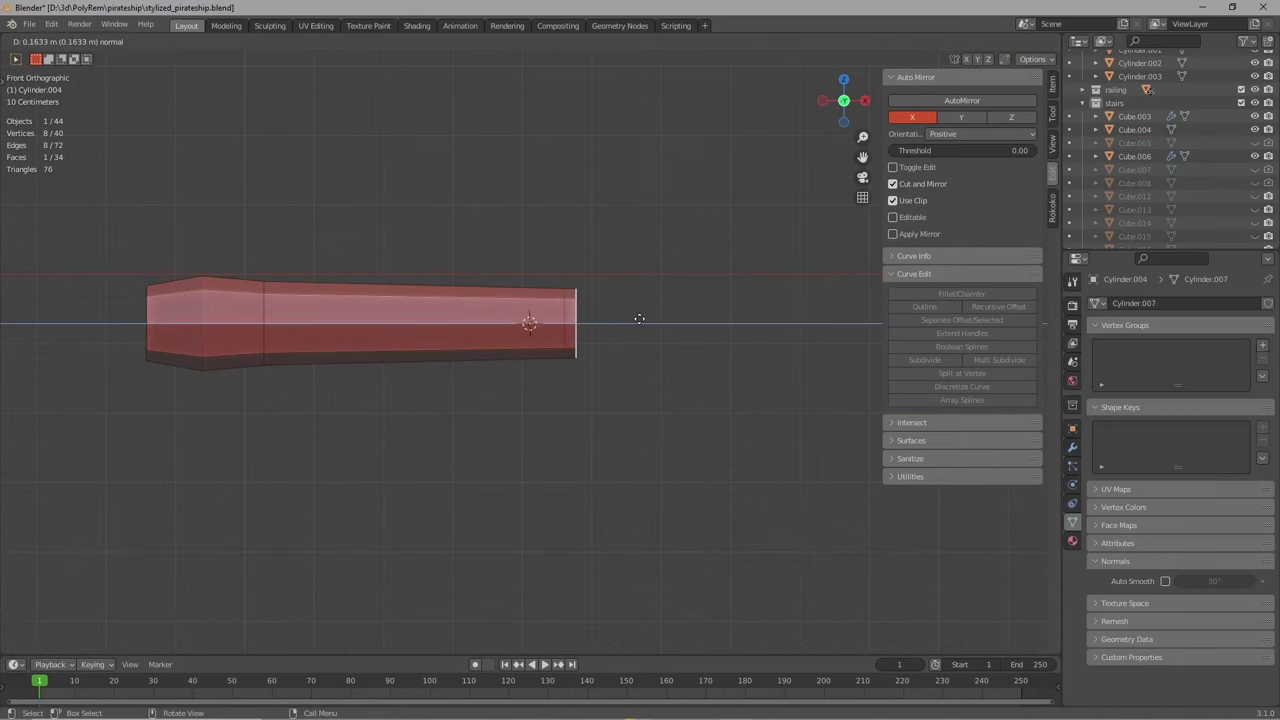
pyautogui.click(637, 317)
pyautogui.press('s')
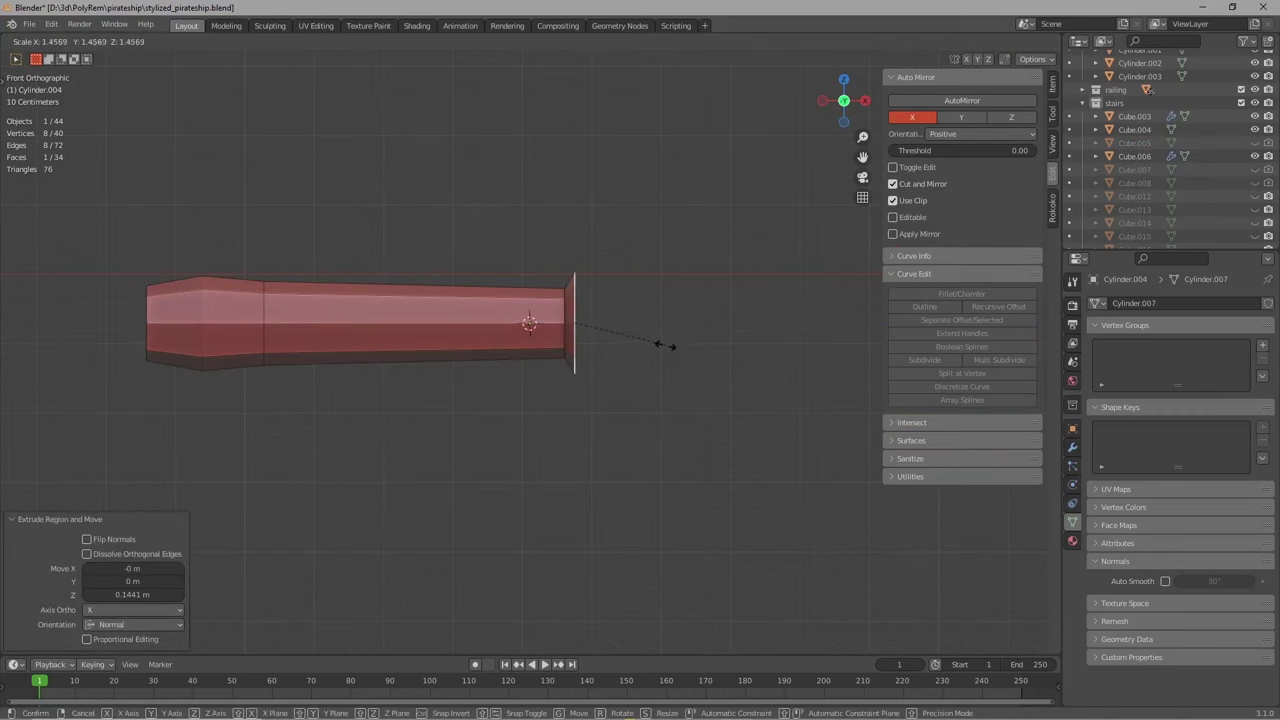
pyautogui.click(666, 346)
# - Extrude the muzzle face about 0.18 m, extrude again about 0.06 m and scale the end face down
pyautogui.press('e')
pyautogui.click(675, 349)
pyautogui.press('e')
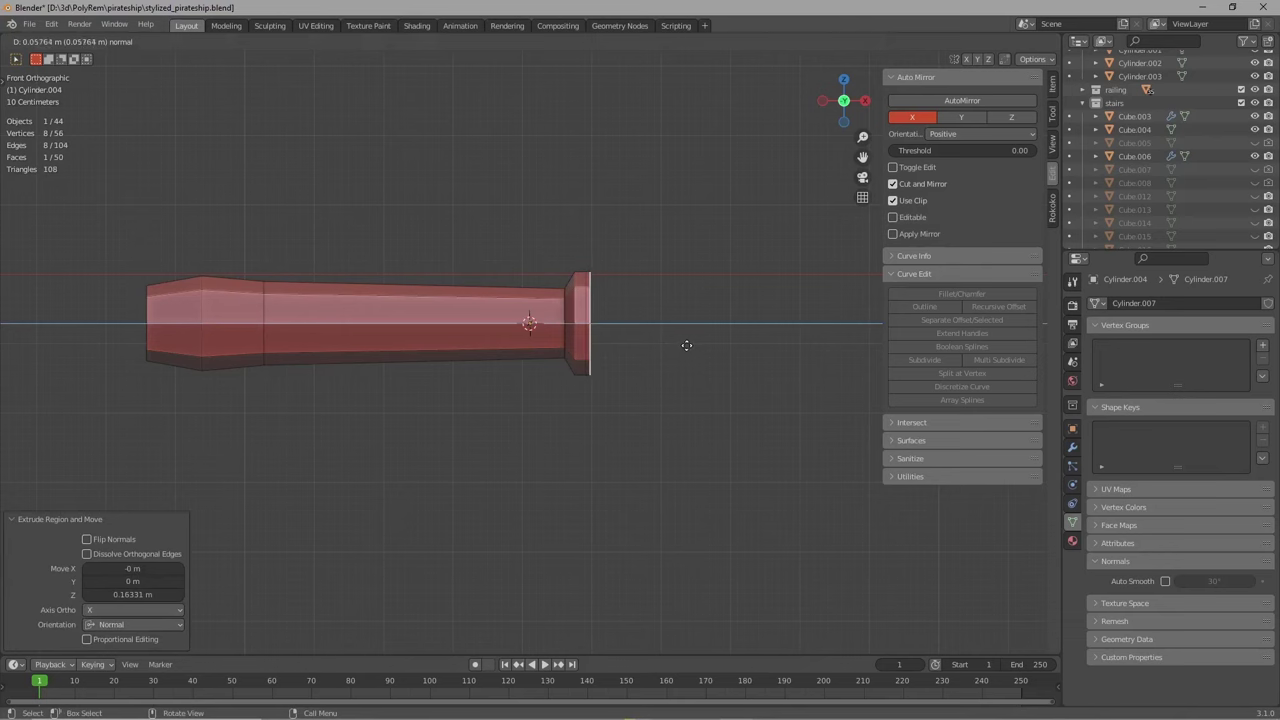
pyautogui.click(686, 345)
pyautogui.press('s')
pyautogui.click(663, 334)
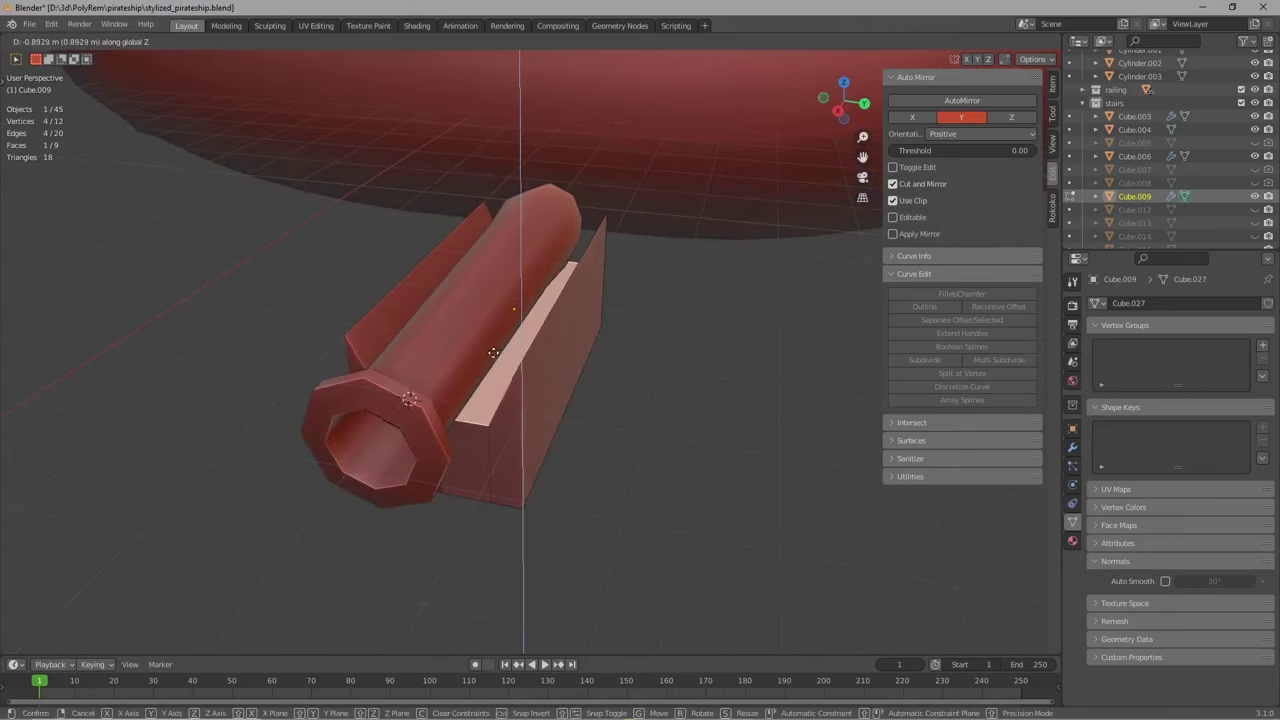
pyautogui.click(526, 333)
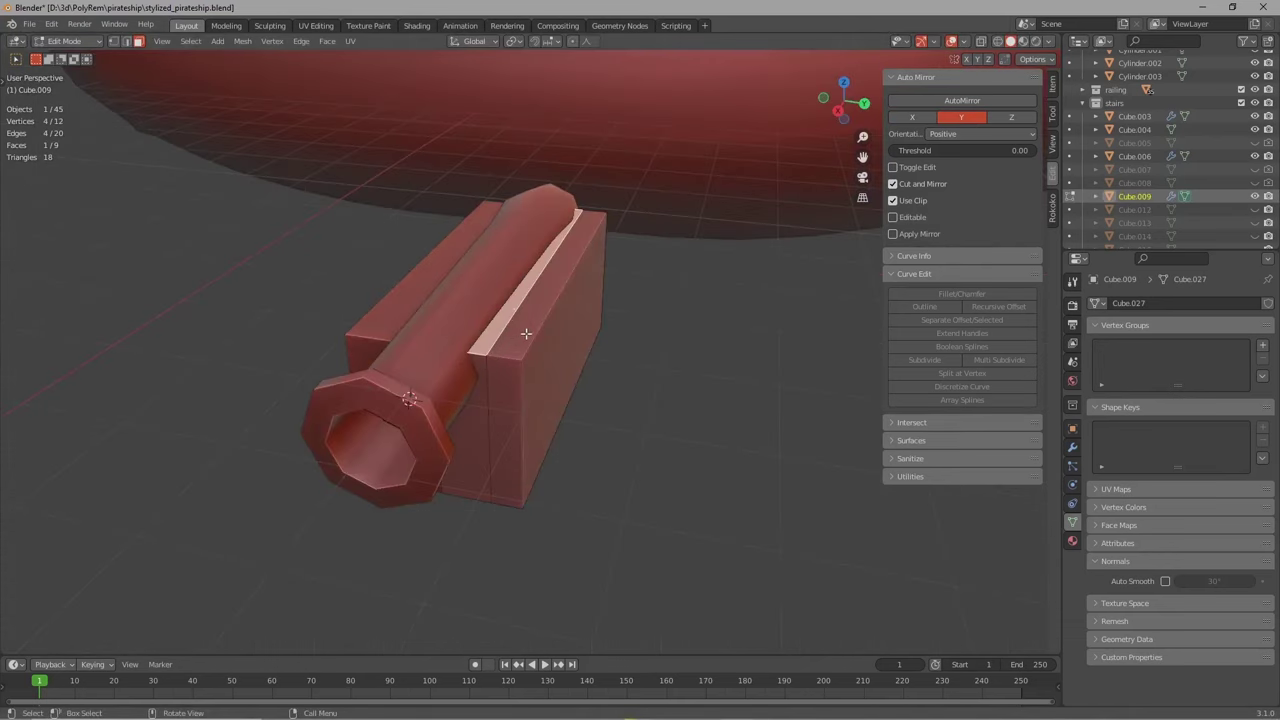
pyautogui.scroll(-2, 526, 333)
pyautogui.click(544, 327)
pyautogui.moveTo(550, 319); pyautogui.dragTo(557, 241, button='middle')
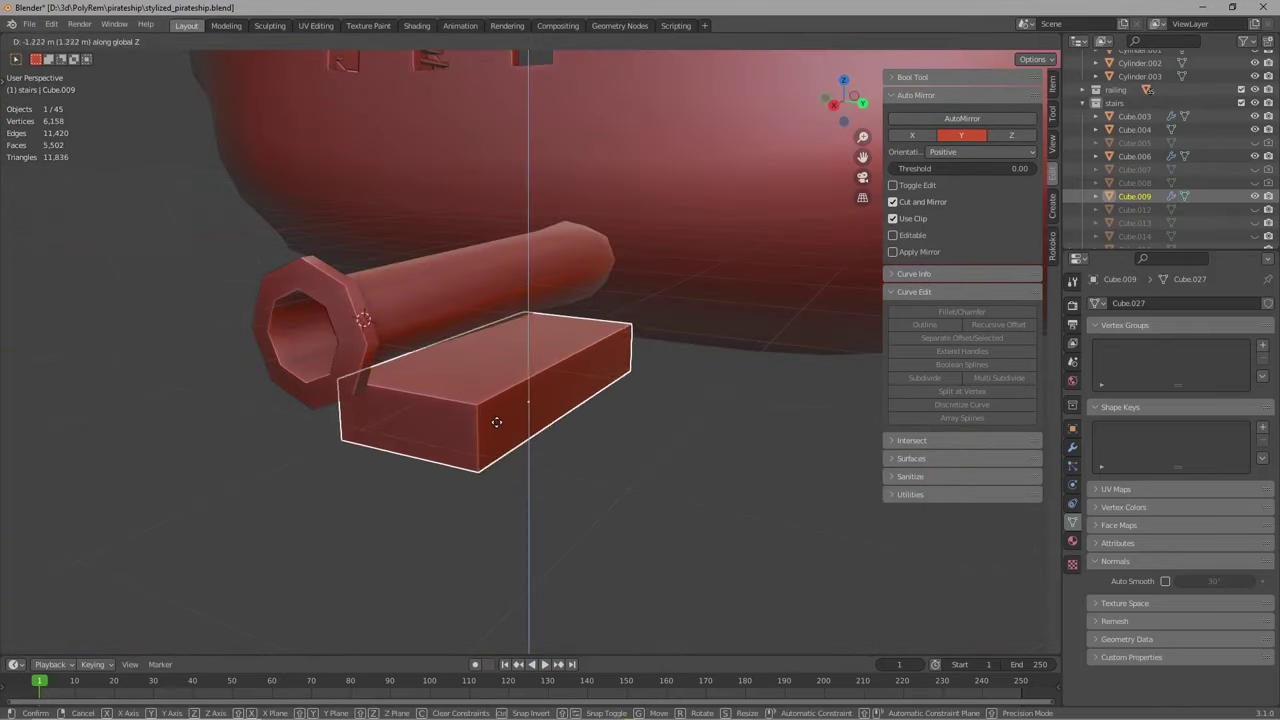
# - Lower the cannon carriage block about 1.22 m beneath the barrel and extrude its outer top faces upward as side walls
pyautogui.click(497, 420)
pyautogui.press('Tab')
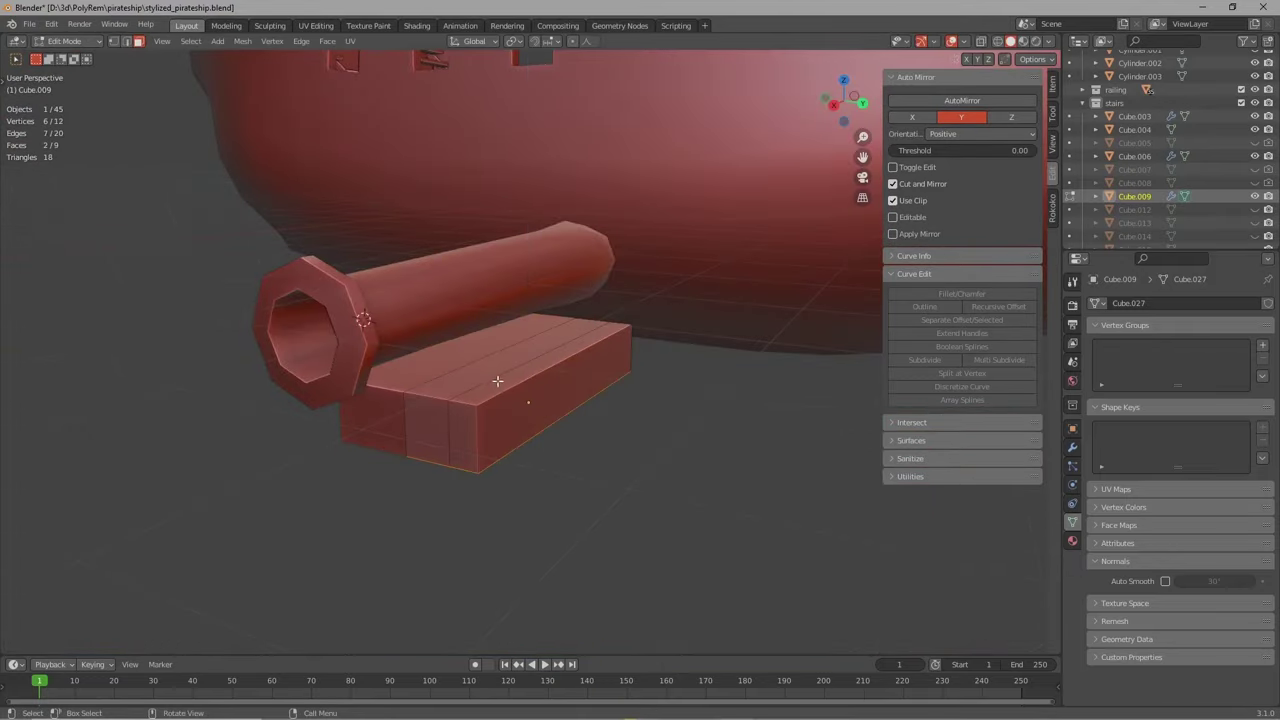
pyautogui.click(497, 383)
pyautogui.moveTo(497, 383); pyautogui.dragTo(536, 405, button='middle')
pyautogui.press('e')
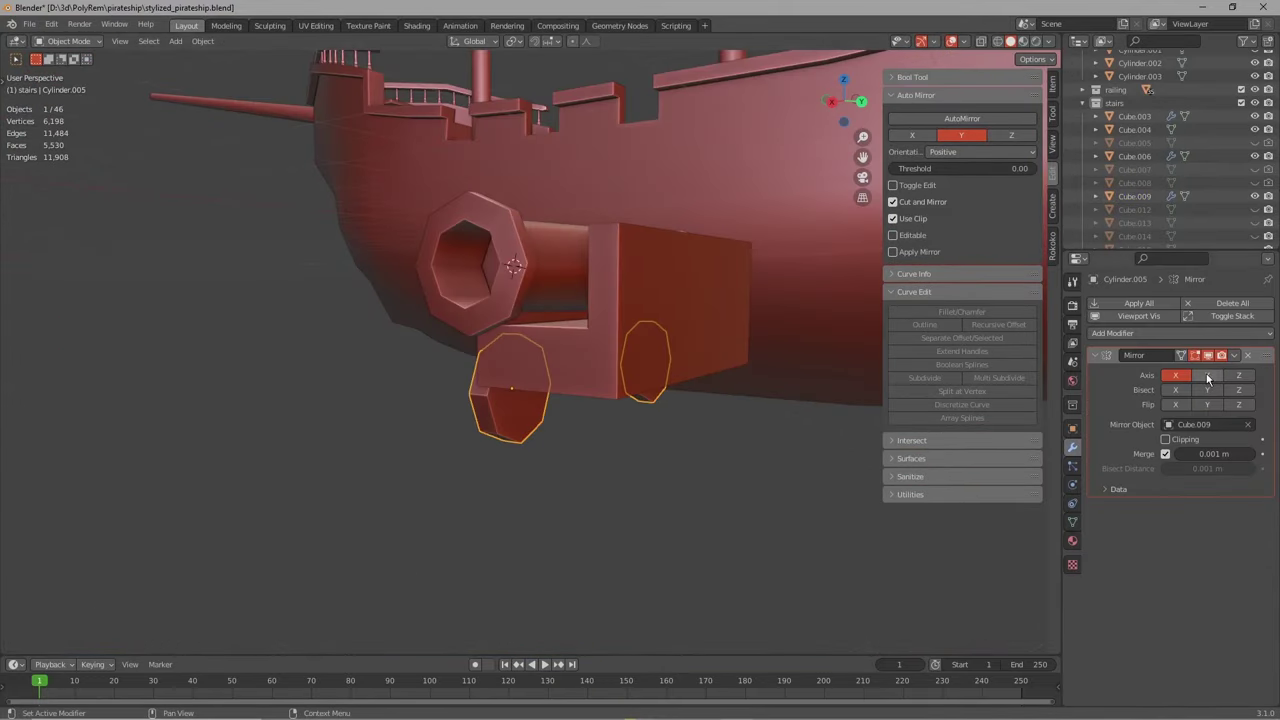
# - Switch the carriage wheel's Mirror modifier from the X axis to the Y axis
pyautogui.click(1207, 376)
pyautogui.click(779, 484)
pyautogui.moveTo(779, 484); pyautogui.dragTo(847, 430, button='middle')
pyautogui.moveTo(646, 408); pyautogui.dragTo(660, 396, button='middle')
pyautogui.click(1175, 376)
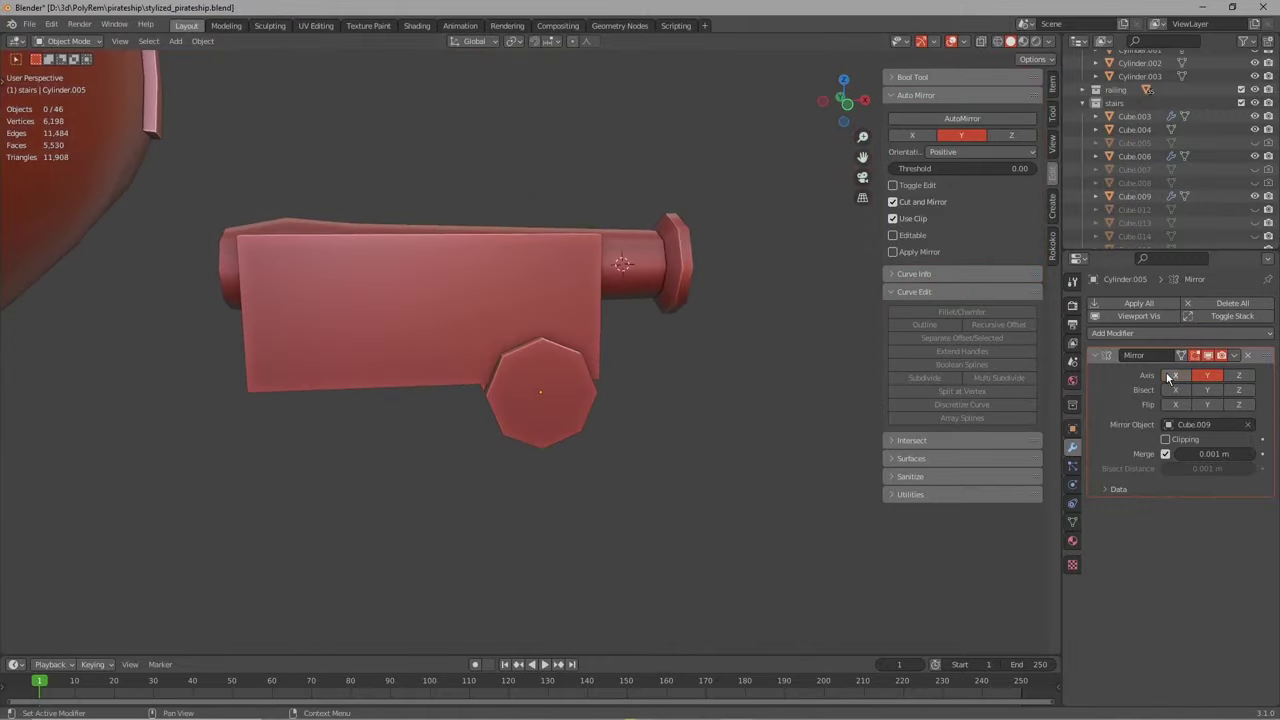
# - Duplicate the mirrored wheel along X to the other end of the carriage and select the cannon parts together
pyautogui.click(573, 413)
pyautogui.moveTo(573, 413); pyautogui.dragTo(728, 388, button='middle')
pyautogui.hotkey('shift', 'd')
pyautogui.press('x')
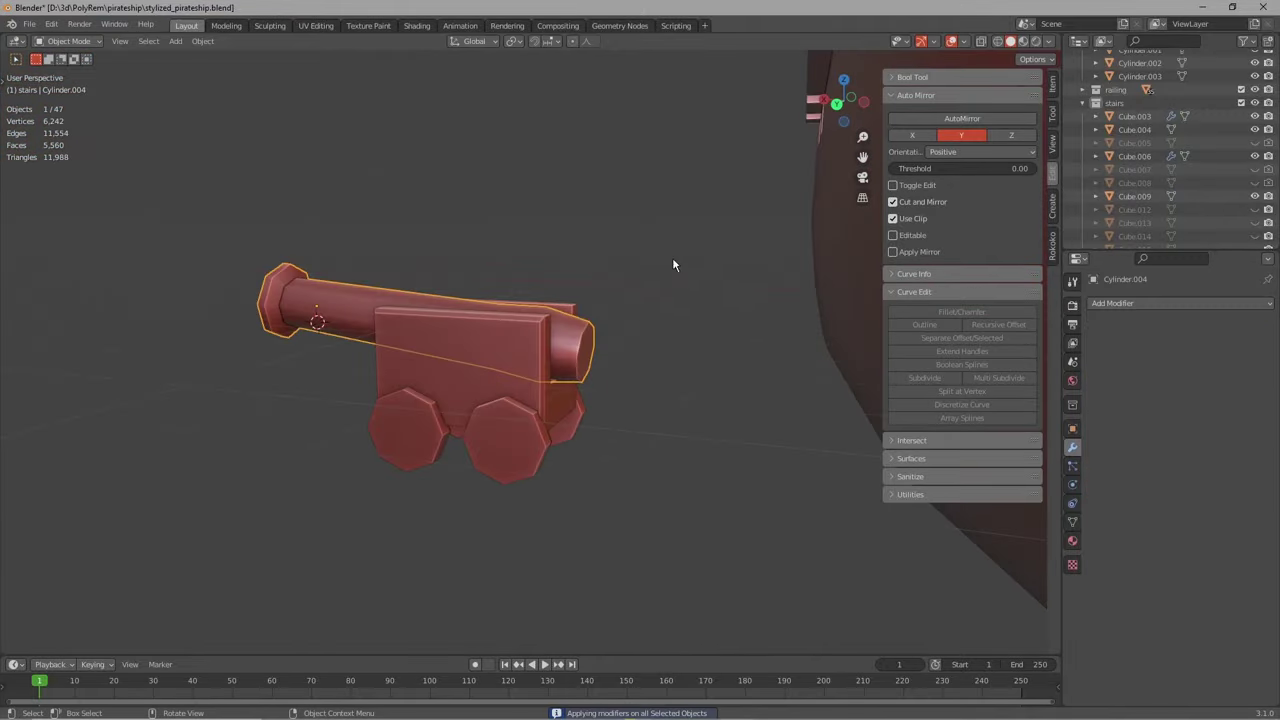
pyautogui.keyDown('shift'); pyautogui.moveTo(672, 257); pyautogui.dragTo(454, 392); pyautogui.keyUp('shift')
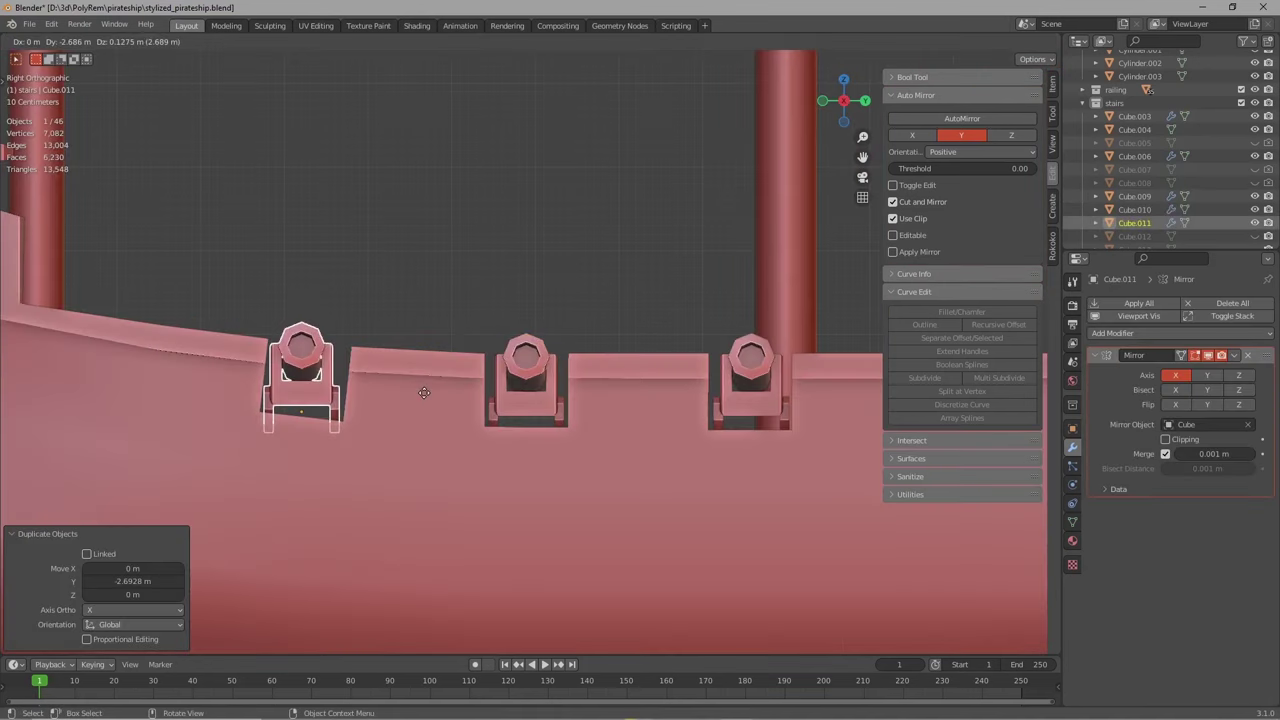
# - Move the third cannon copy about 2.69 m along Y into the forwardmost gun port and rotate it to fit
pyautogui.keyDown('shift'); pyautogui.moveTo(473, 398); pyautogui.dragTo(563, 395, button='middle'); pyautogui.keyUp('shift')
pyautogui.press('r')
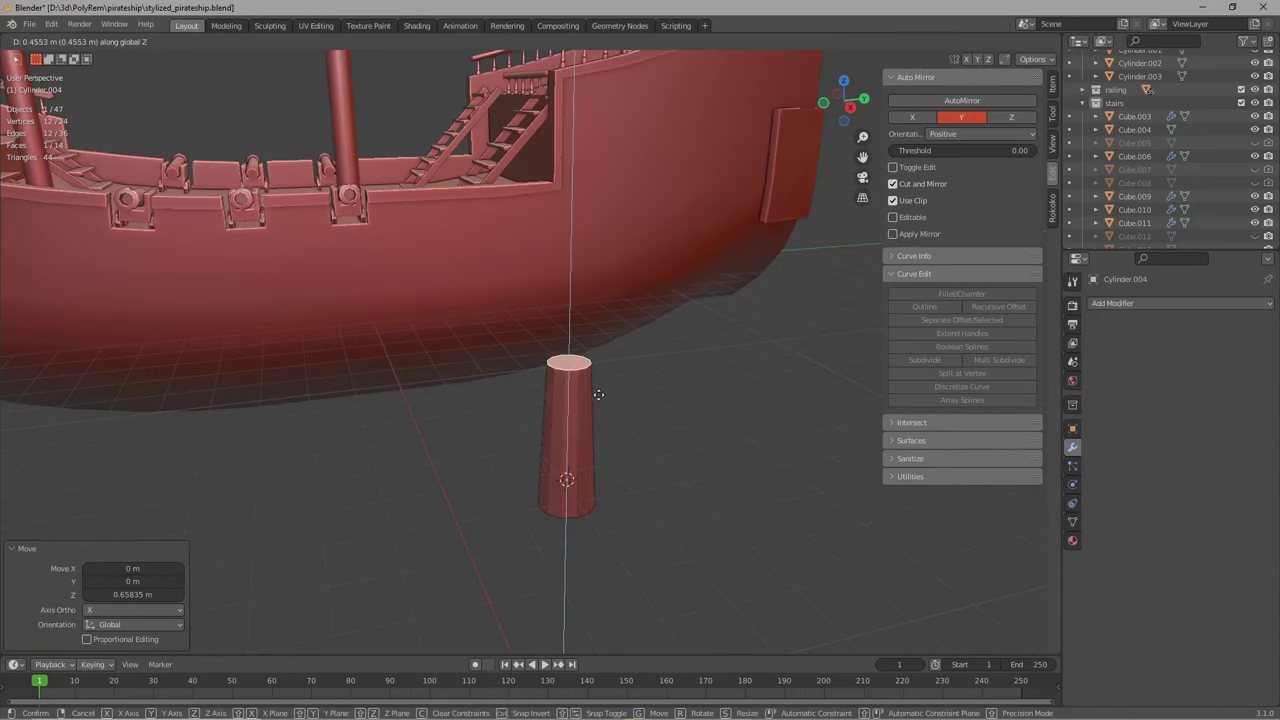
# - Raise the helm post's top face about 0.46 m and scale the post to about 0.88 on X and Y only
pyautogui.click(598, 394)
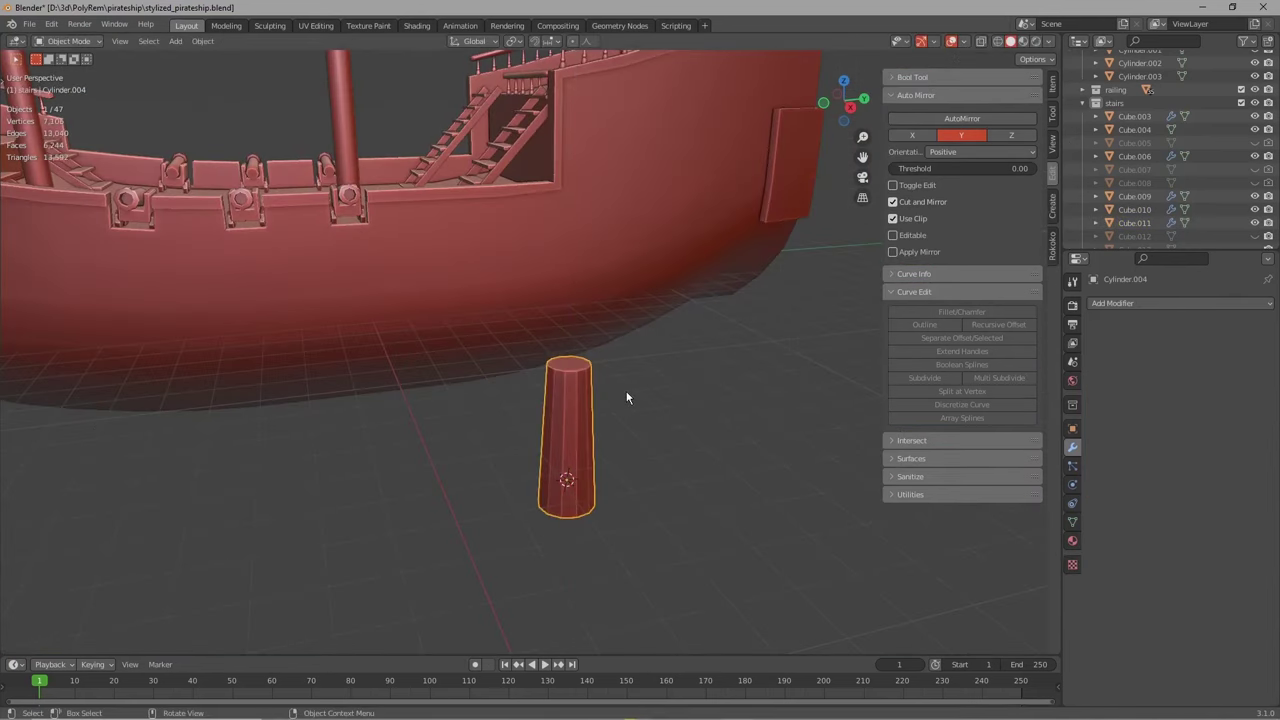
pyautogui.press('s')
pyautogui.hotkey('shift', 'z')
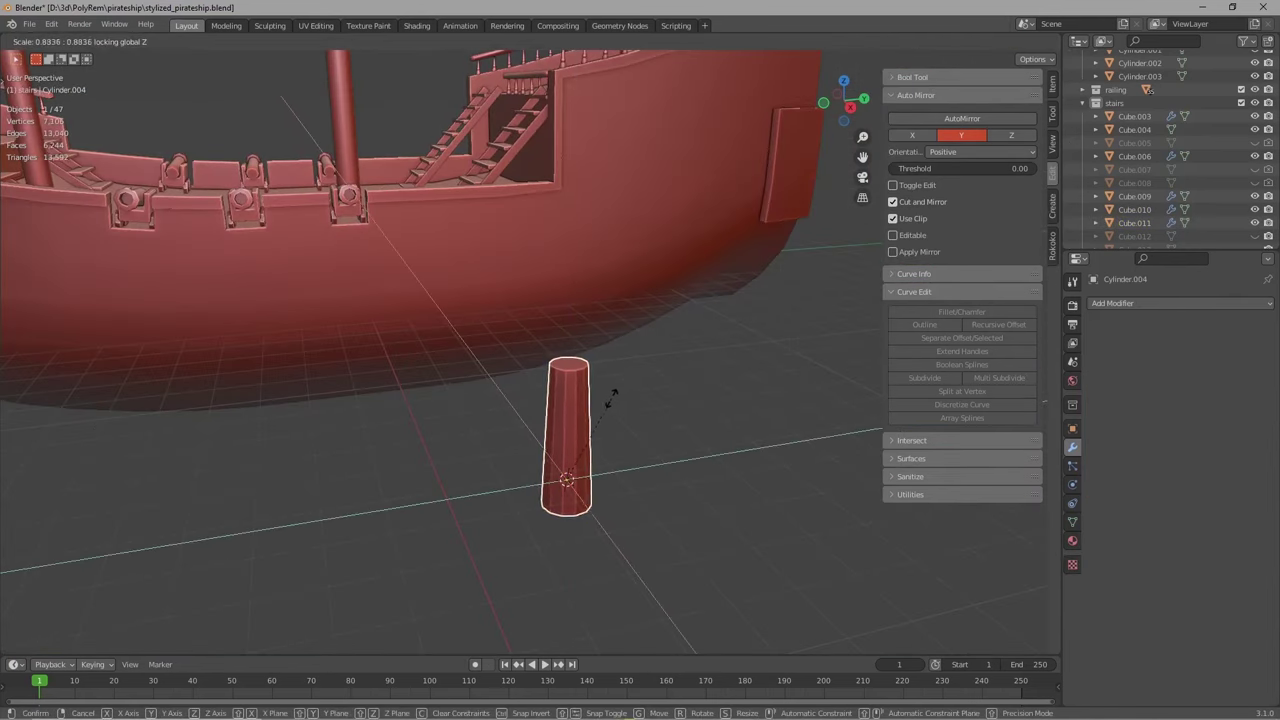
pyautogui.click(608, 400)
# - Add a torus at the helm post's base for the steering wheel rim and thin it with Shrink/Fatten
pyautogui.hotkey('shift', 'a')
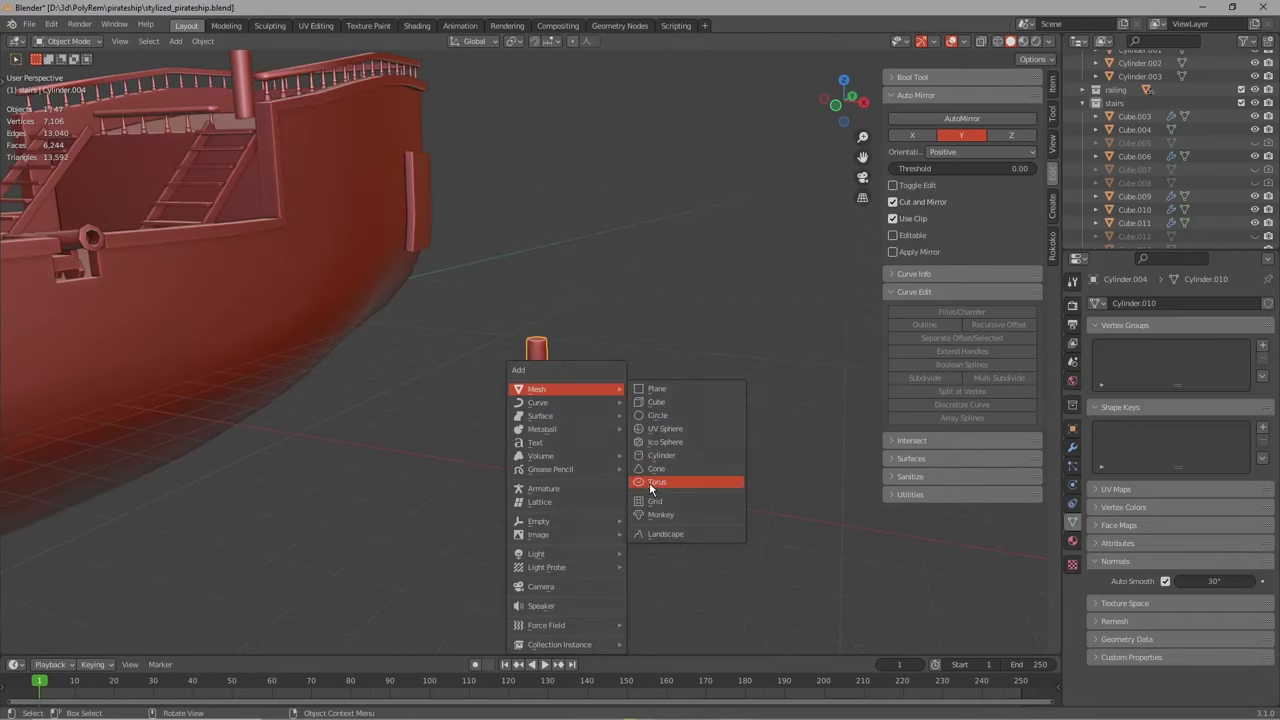
pyautogui.click(649, 483)
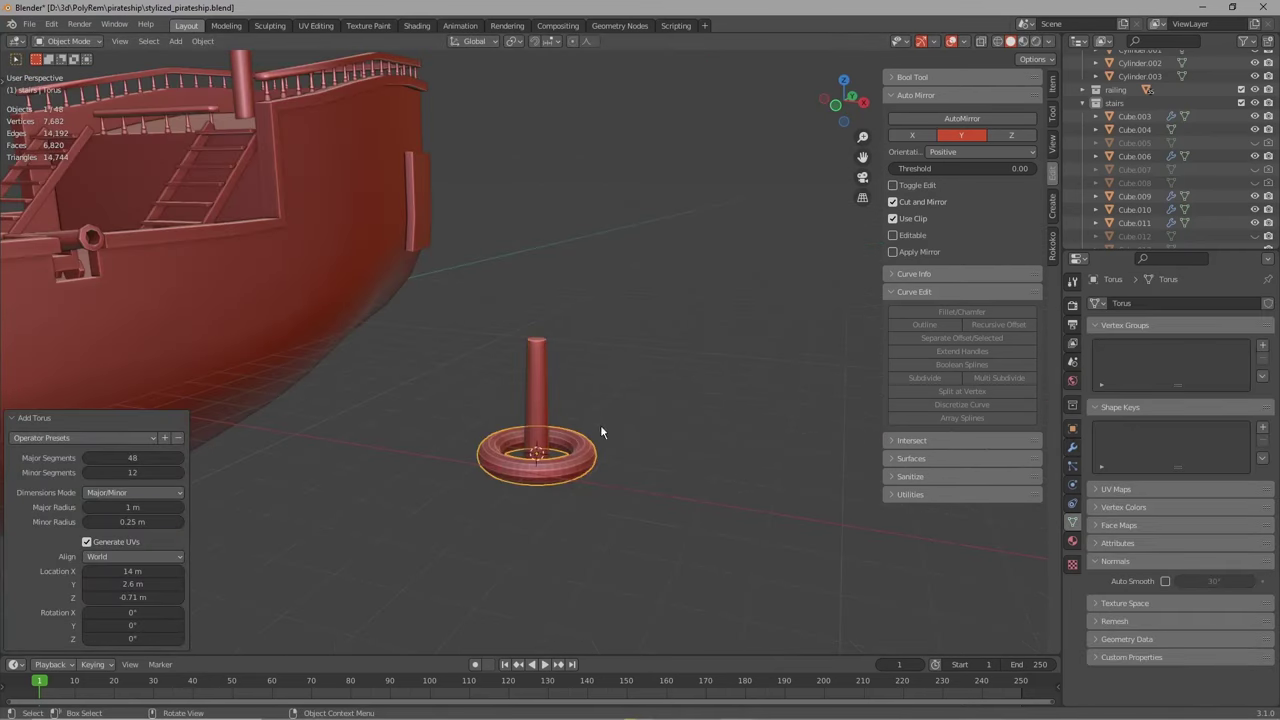
pyautogui.moveTo(600, 432); pyautogui.dragTo(546, 424, button='middle')
pyautogui.press('Tab')
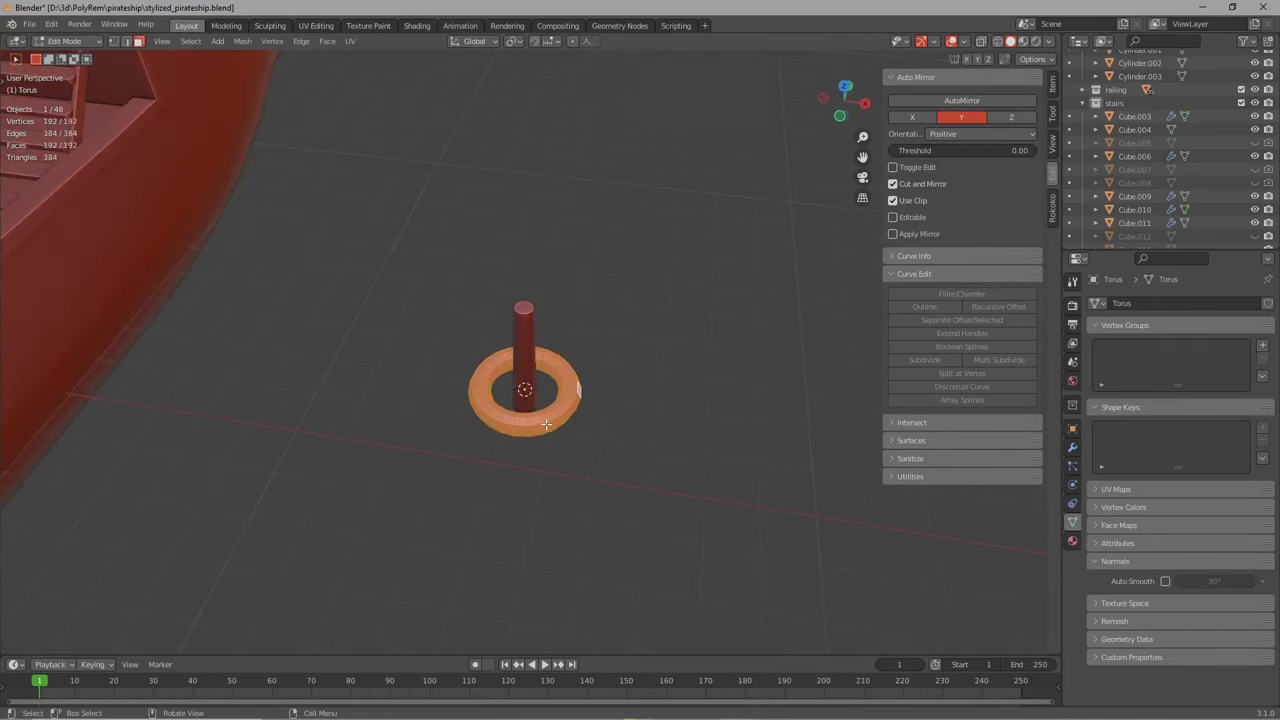
pyautogui.hotkey('alt', 's')
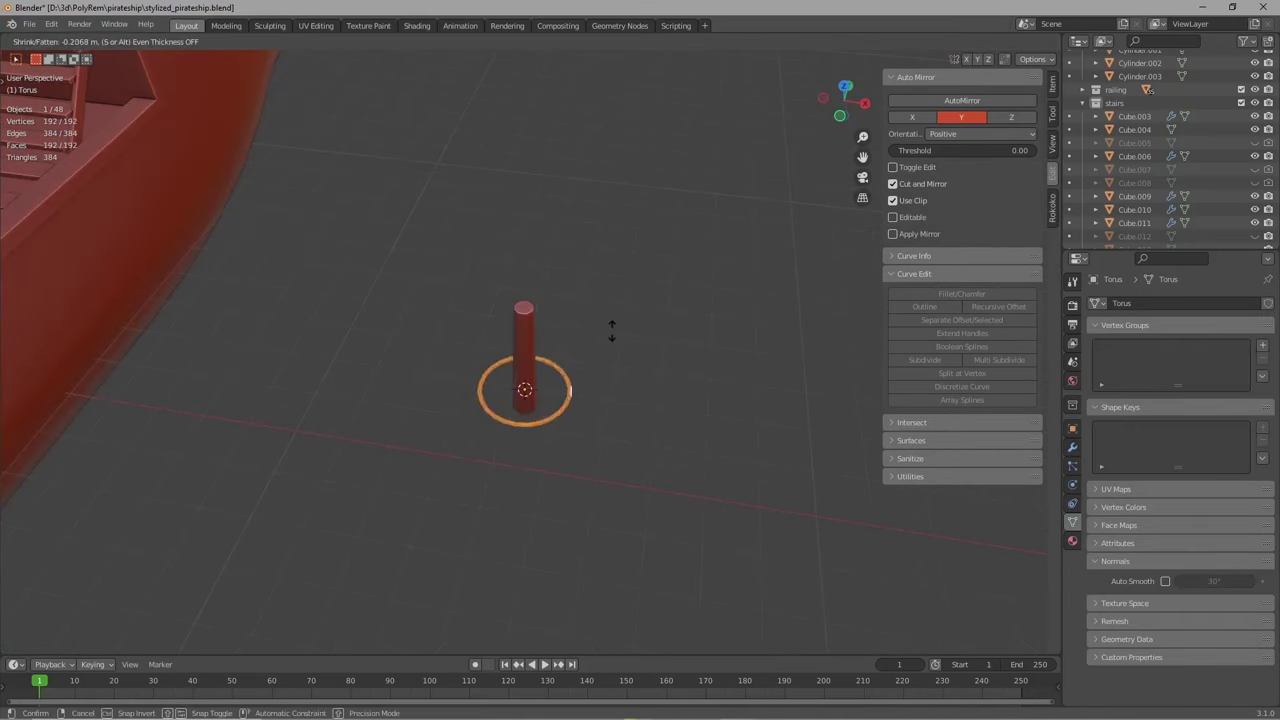
pyautogui.click(615, 330)
pyautogui.press('Tab')
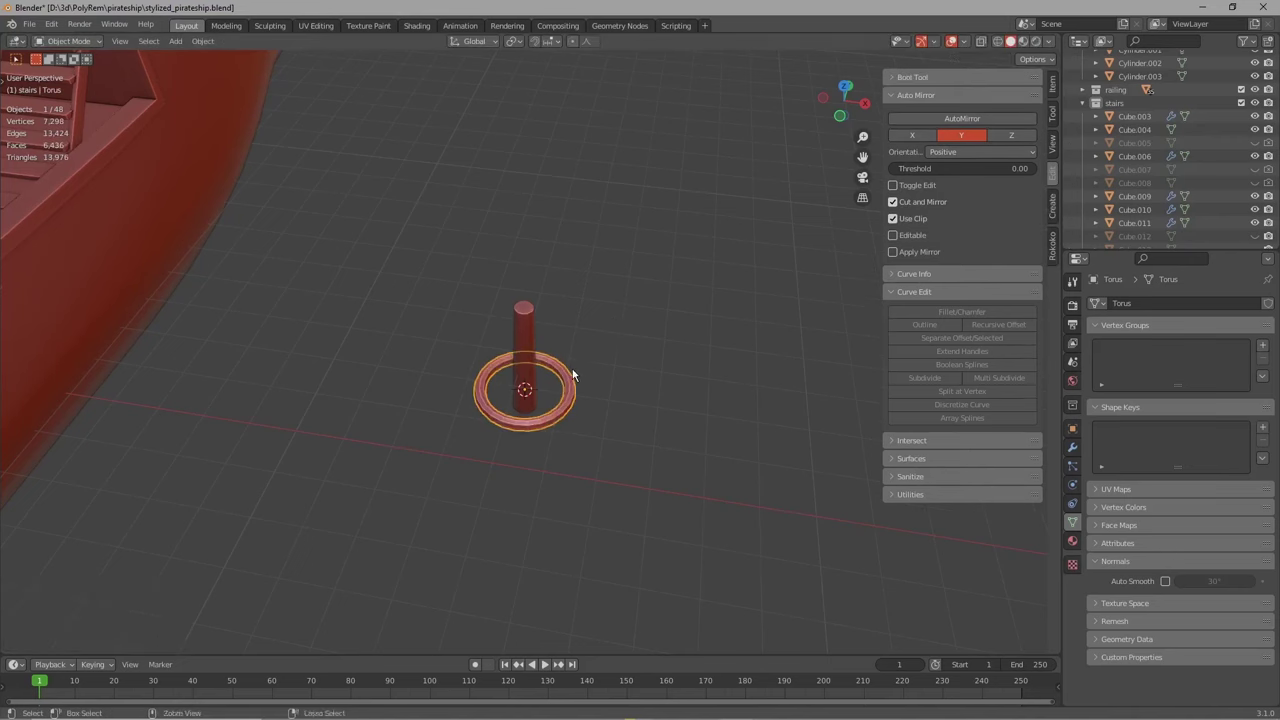
# - Rotate the duplicated steering wheel spoke 90° about X to cross the vertical one
pyautogui.scroll(2, 571, 371)
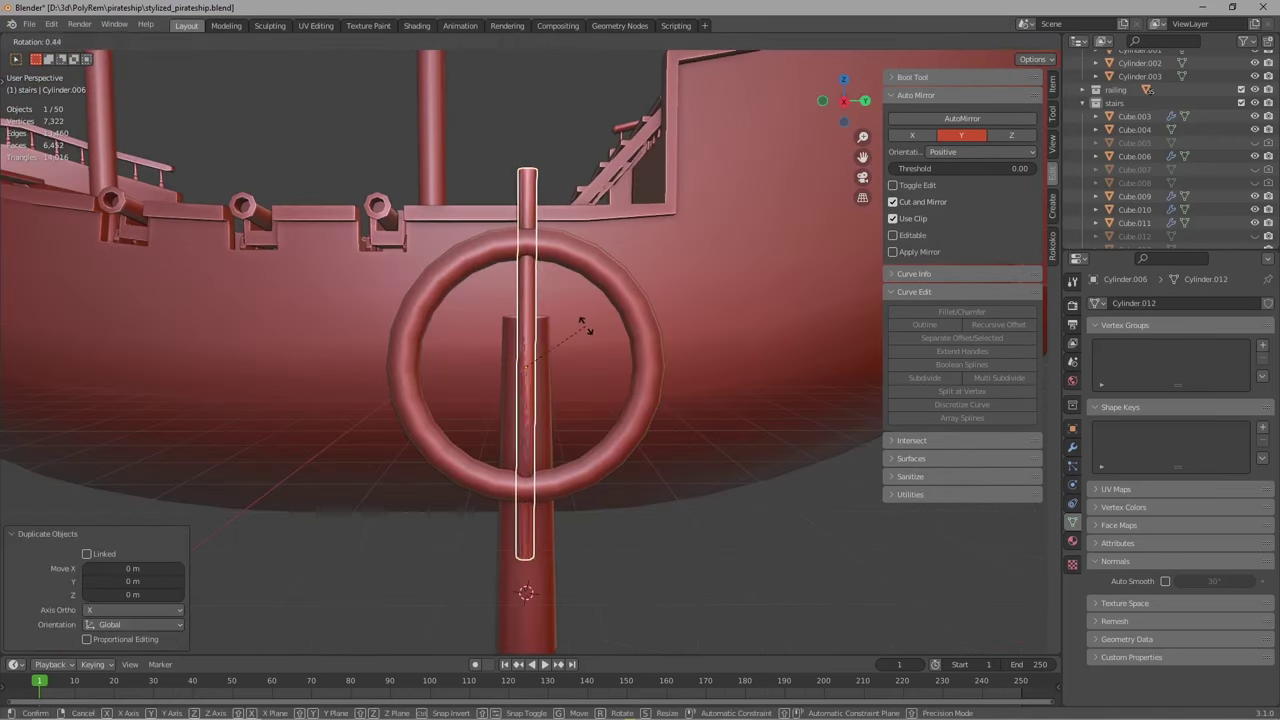
pyautogui.write('rx')
pyautogui.write('90')
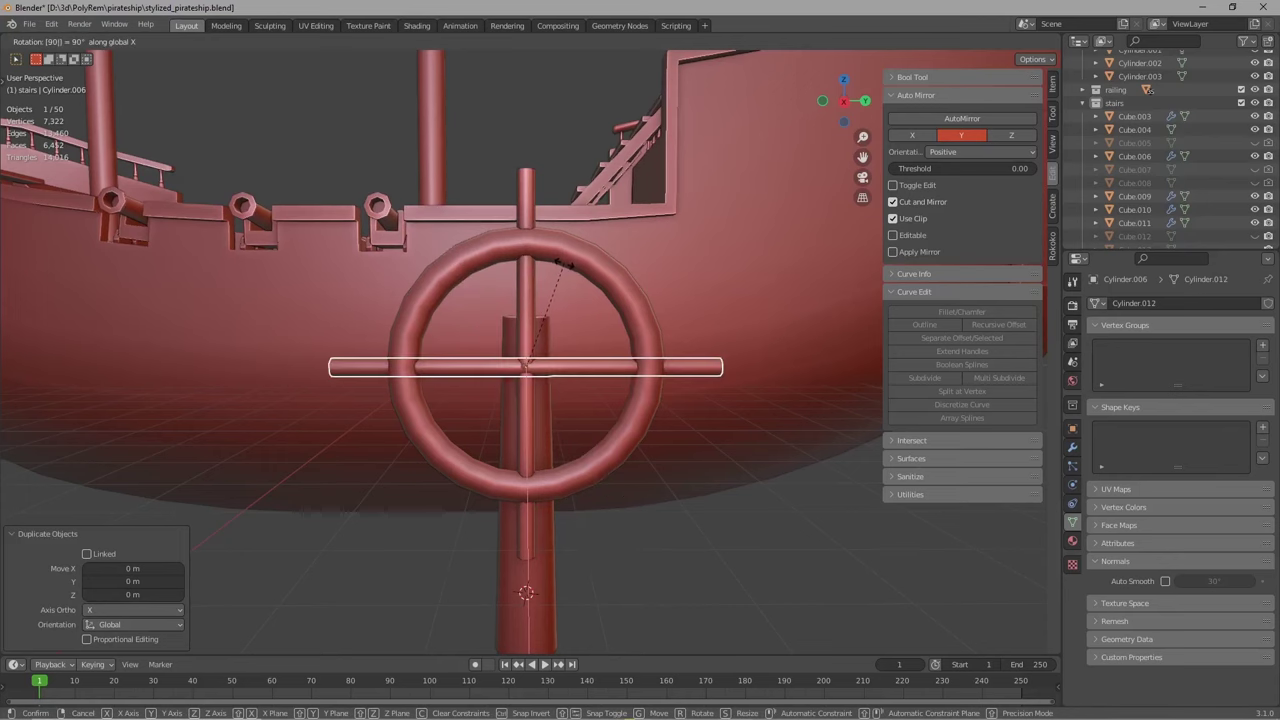
pyautogui.press('Return')
# - Duplicate both crossed spokes in place and rotate the copies 45° about X
pyautogui.keyDown('shift'); pyautogui.click(533, 302); pyautogui.keyUp('shift')
pyautogui.hotkey('shift', 'd')
pyautogui.press('Escape')
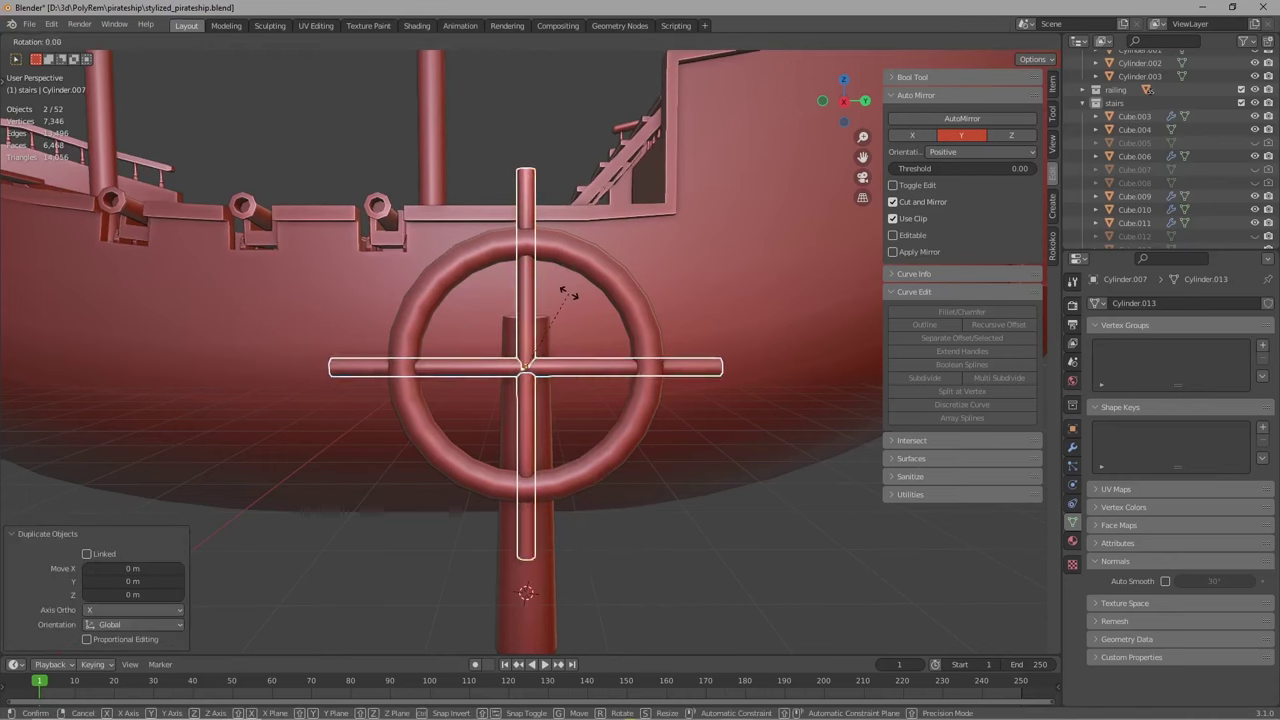
pyautogui.write('rx45')
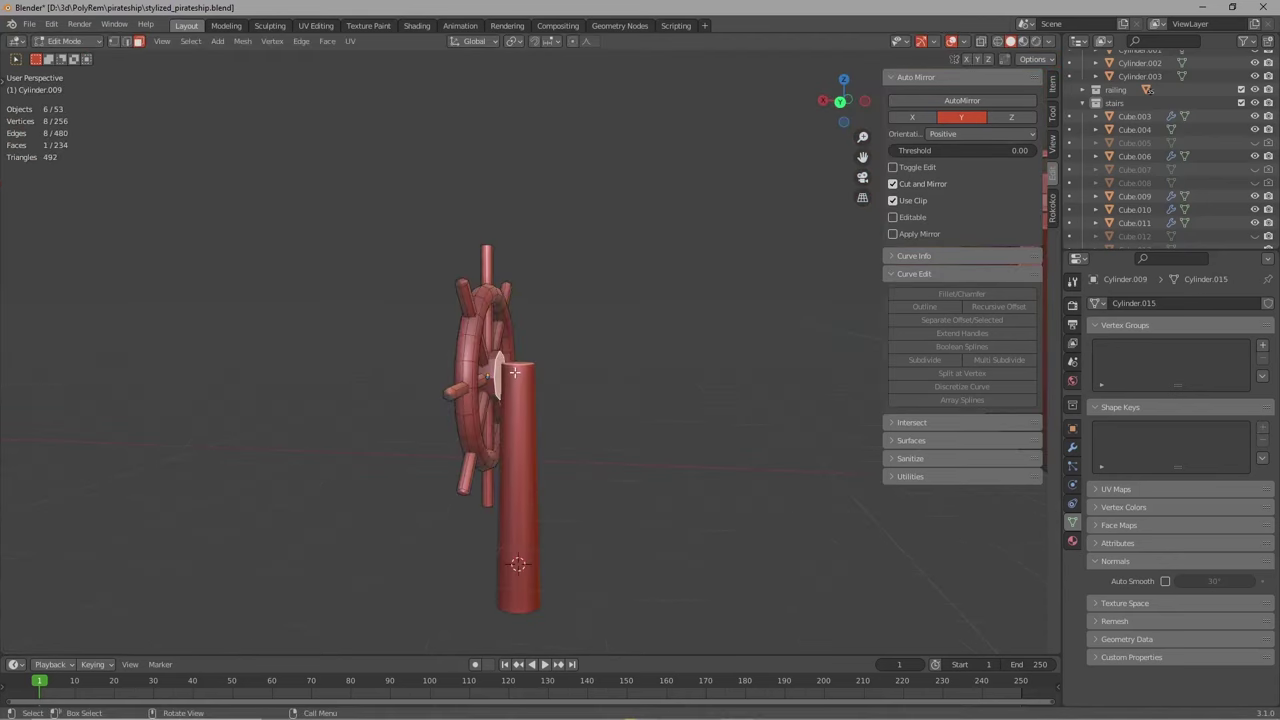
# - Inset the wheel hub's face on the post side by about 0.28 m and extrude the inner face
pyautogui.moveTo(570, 300); pyautogui.dragTo(579, 350, button='middle')
pyautogui.press('i')
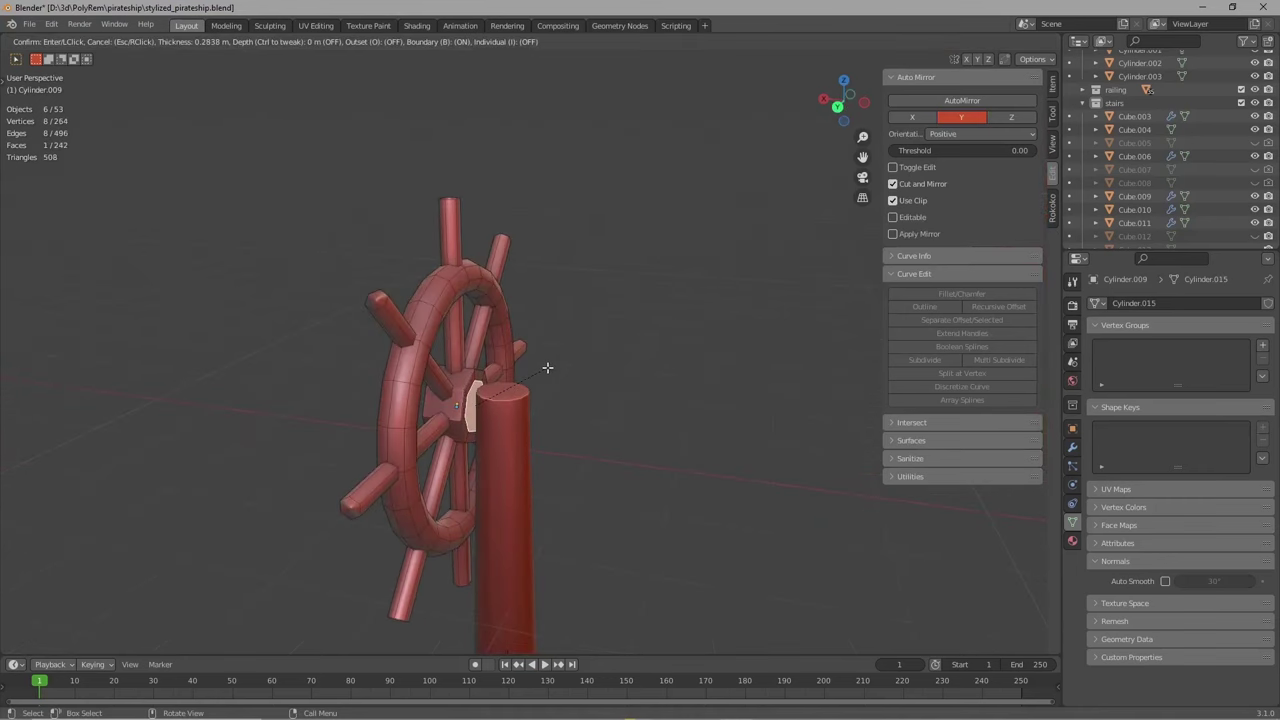
pyautogui.click(549, 366)
pyautogui.press('e')
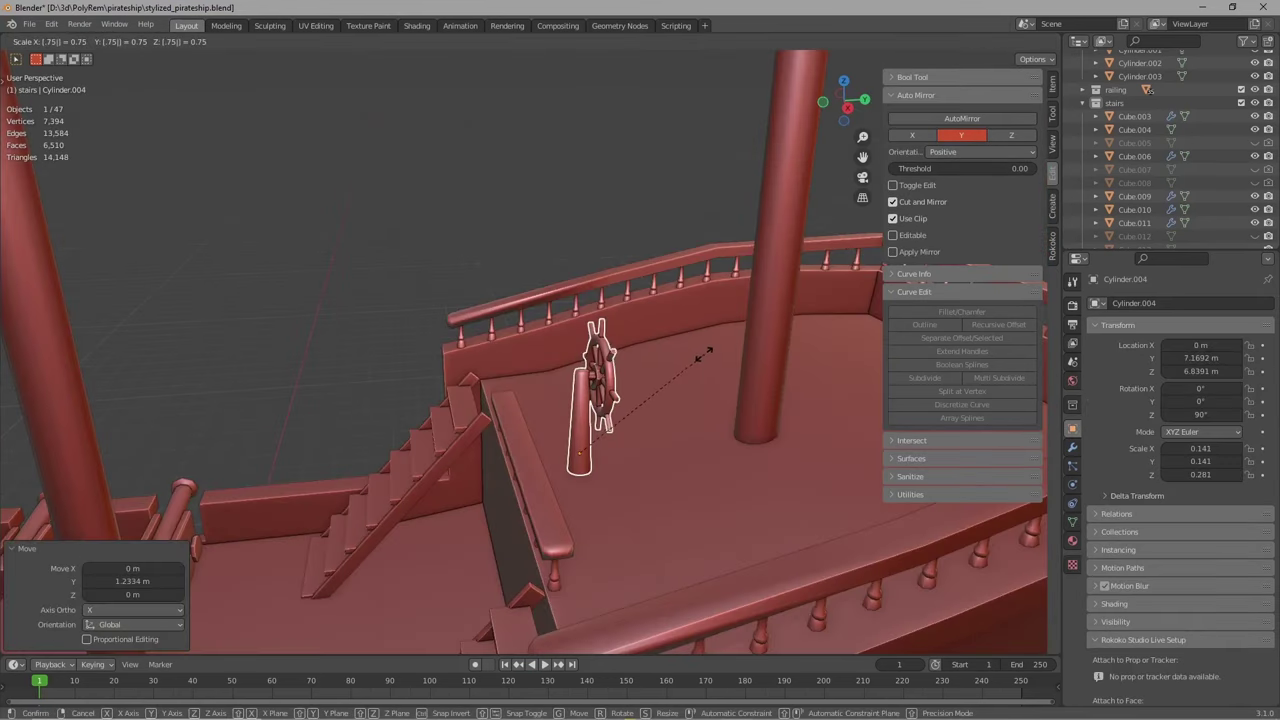
# - Lower the steering wheel and its post about 0.4 m onto the aft deck and shift them along Y
pyautogui.moveTo(600, 330); pyautogui.dragTo(660, 400, button='middle')
pyautogui.press('g')
pyautogui.press('z')
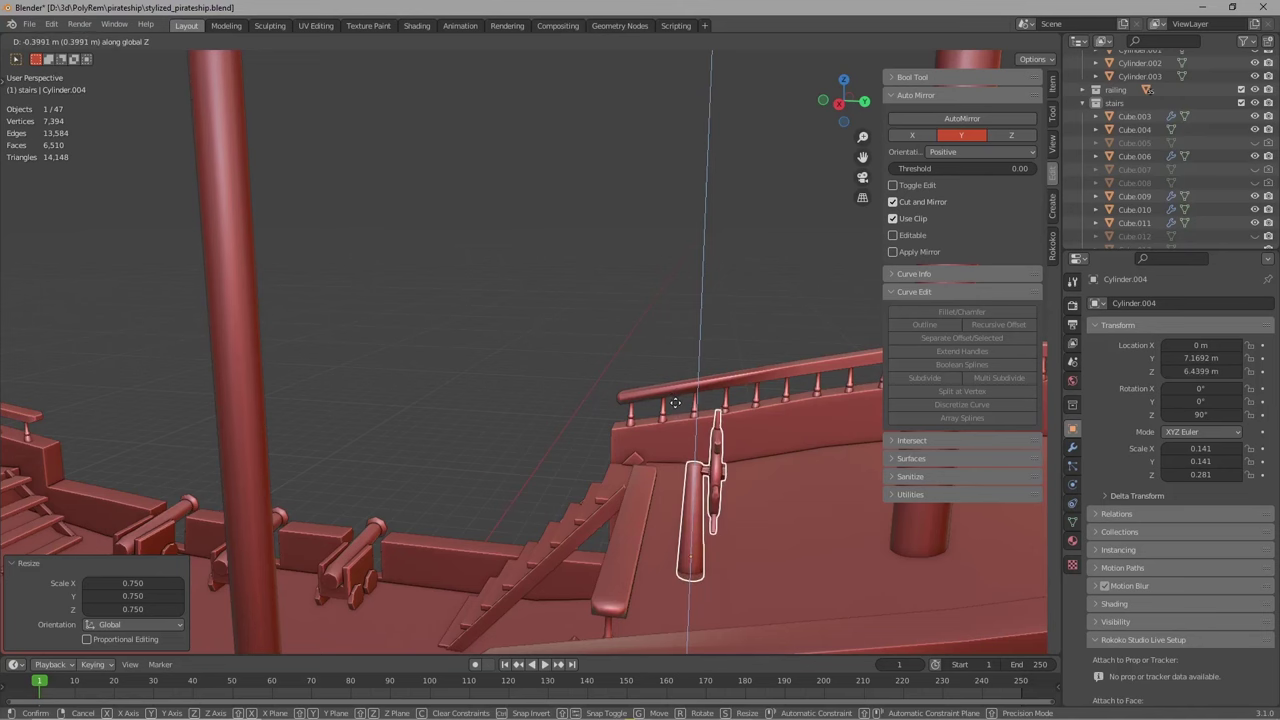
pyautogui.click(680, 420)
pyautogui.press('g')
pyautogui.press('y')
pyautogui.click(777, 438)
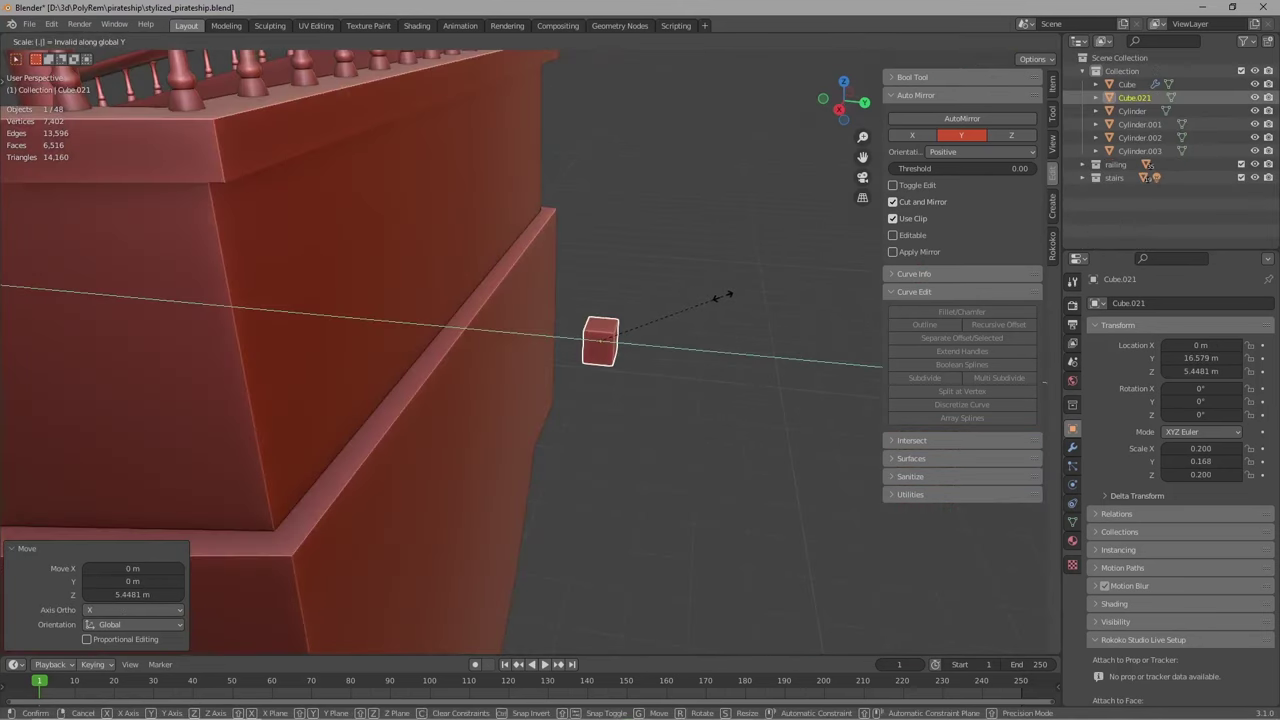
# - Scale the small cube behind the stern to 0.5 along Y and move it along Y and Z onto the stern ledge
pyautogui.write('5')
pyautogui.press('Return')
pyautogui.moveTo(668, 326); pyautogui.dragTo(691, 331, button='middle')
pyautogui.press('g')
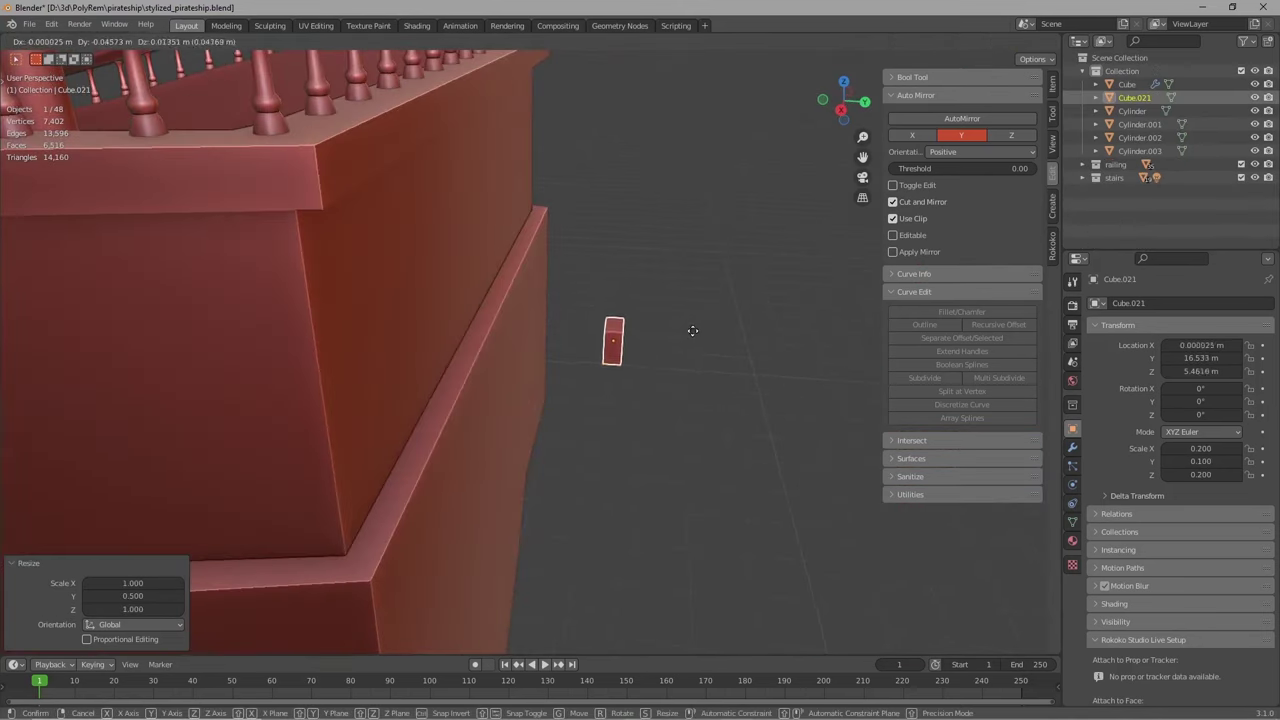
pyautogui.press('y')
pyautogui.click(561, 317)
pyautogui.press('g')
pyautogui.press('z')
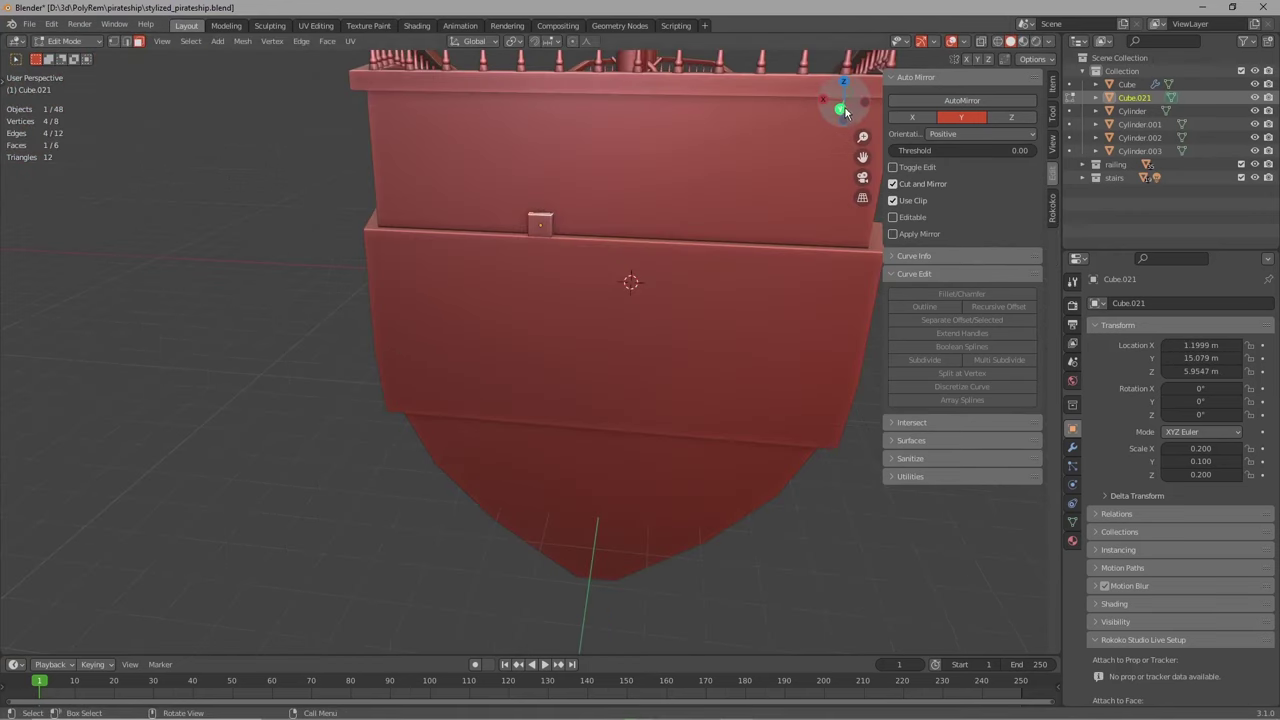
# - Raise the top face of the small stern cube along Z and spin it about Y into an arch
pyautogui.click(841, 109)
pyautogui.press('g')
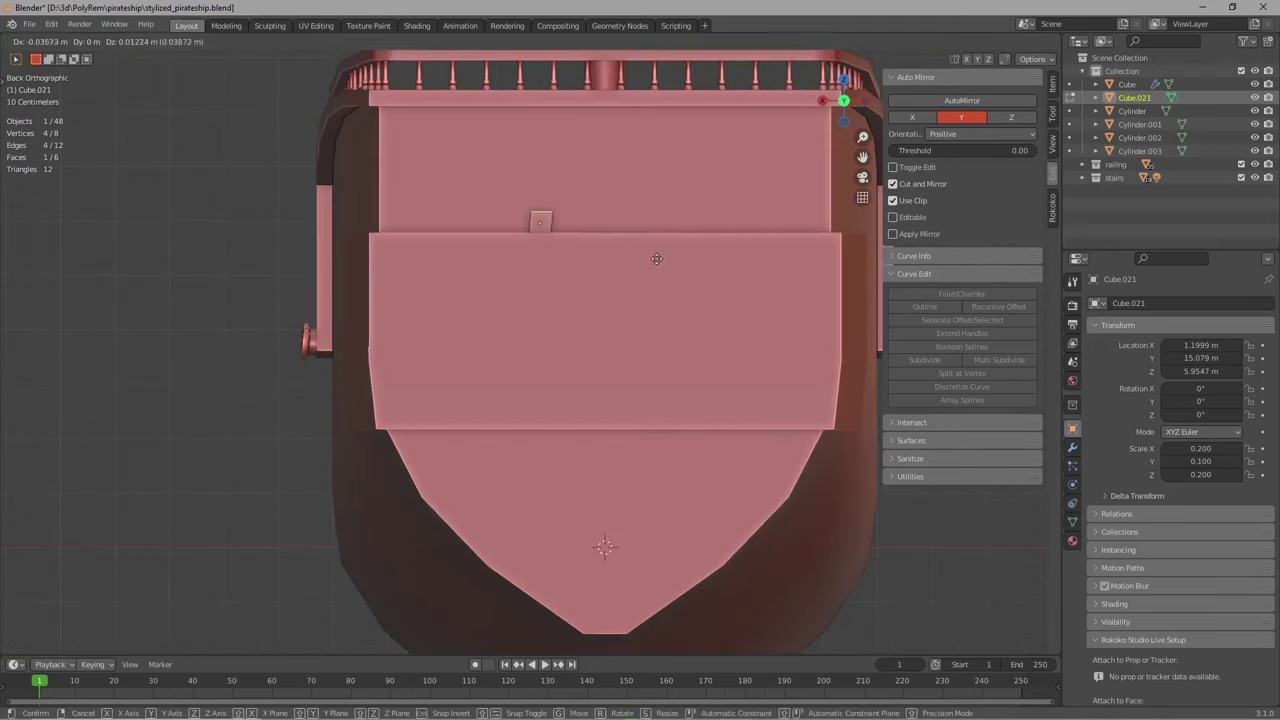
pyautogui.press('z')
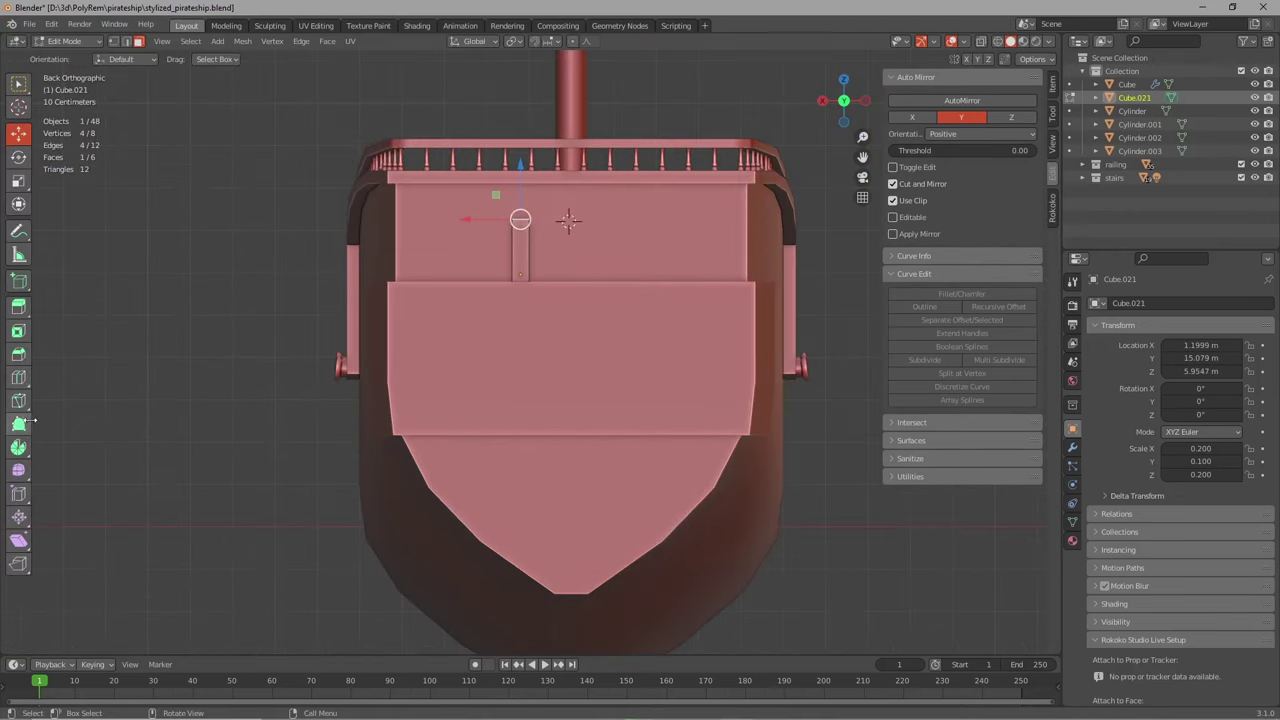
pyautogui.click(18, 446)
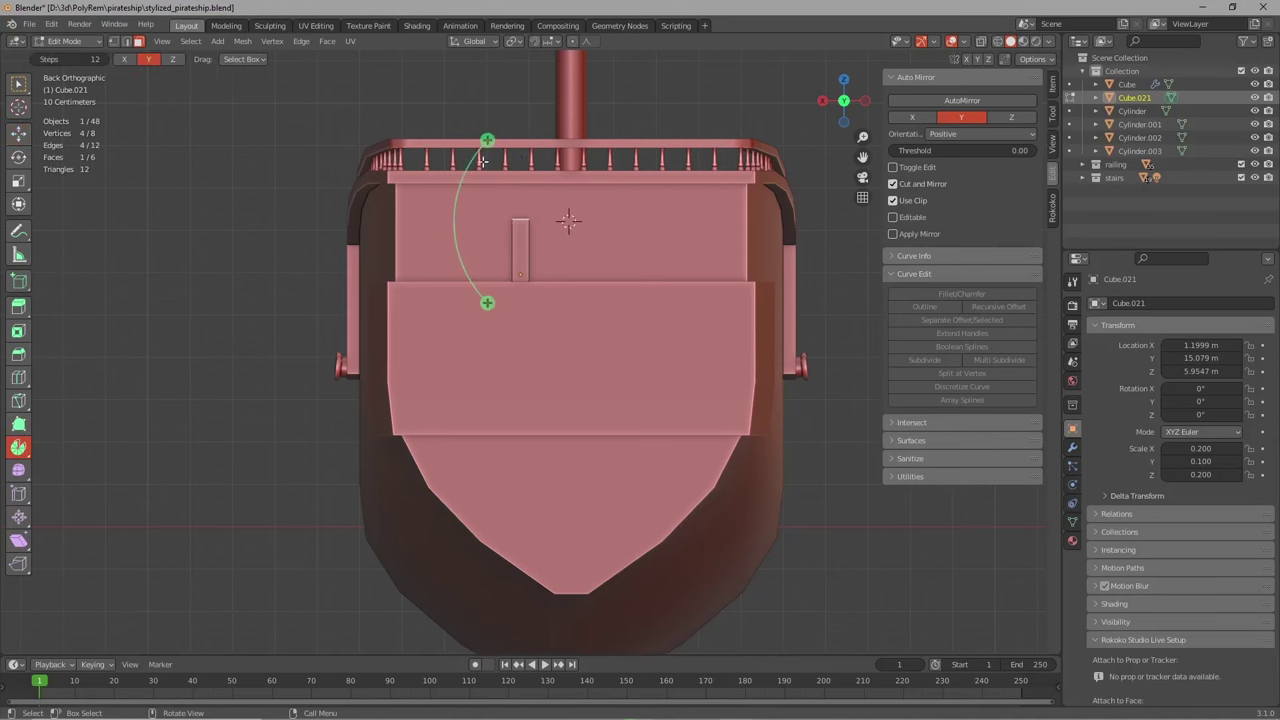
pyautogui.moveTo(487, 140); pyautogui.dragTo(500, 130)
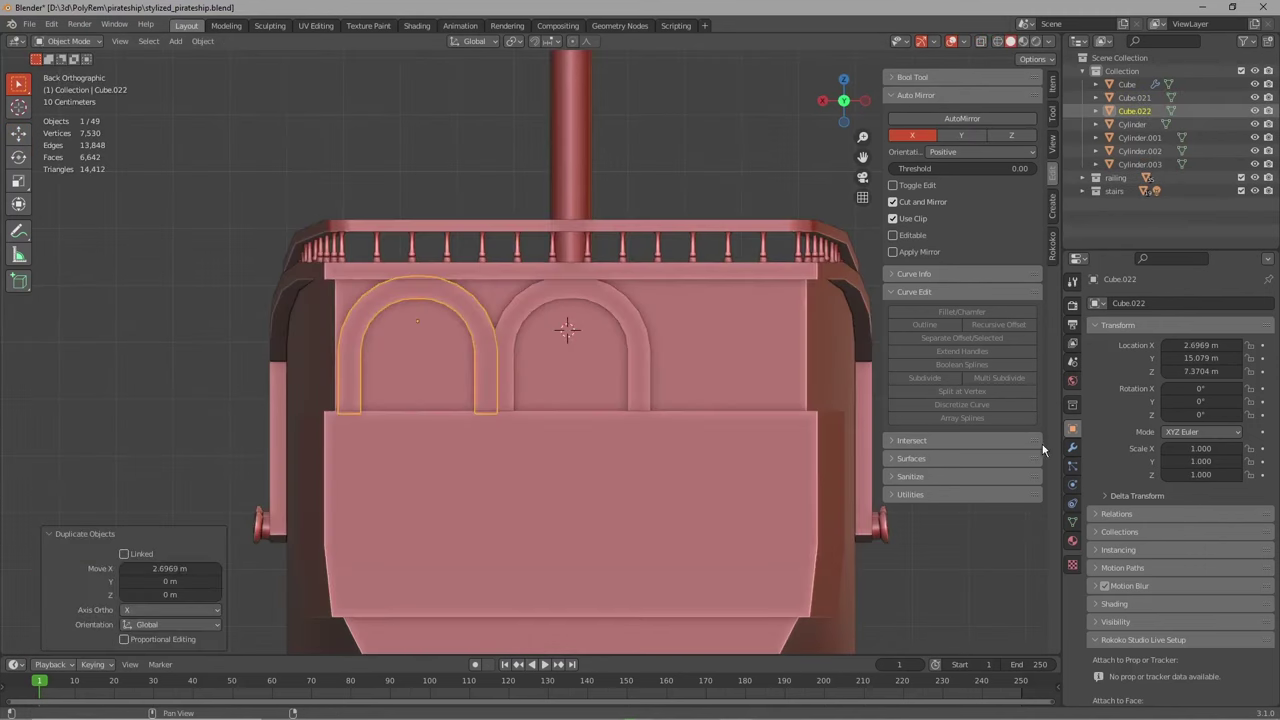
# - Add a Mirror modifier to the duplicated stern arch, with the hull as its mirror object
pyautogui.click(1072, 447)
pyautogui.click(1133, 303)
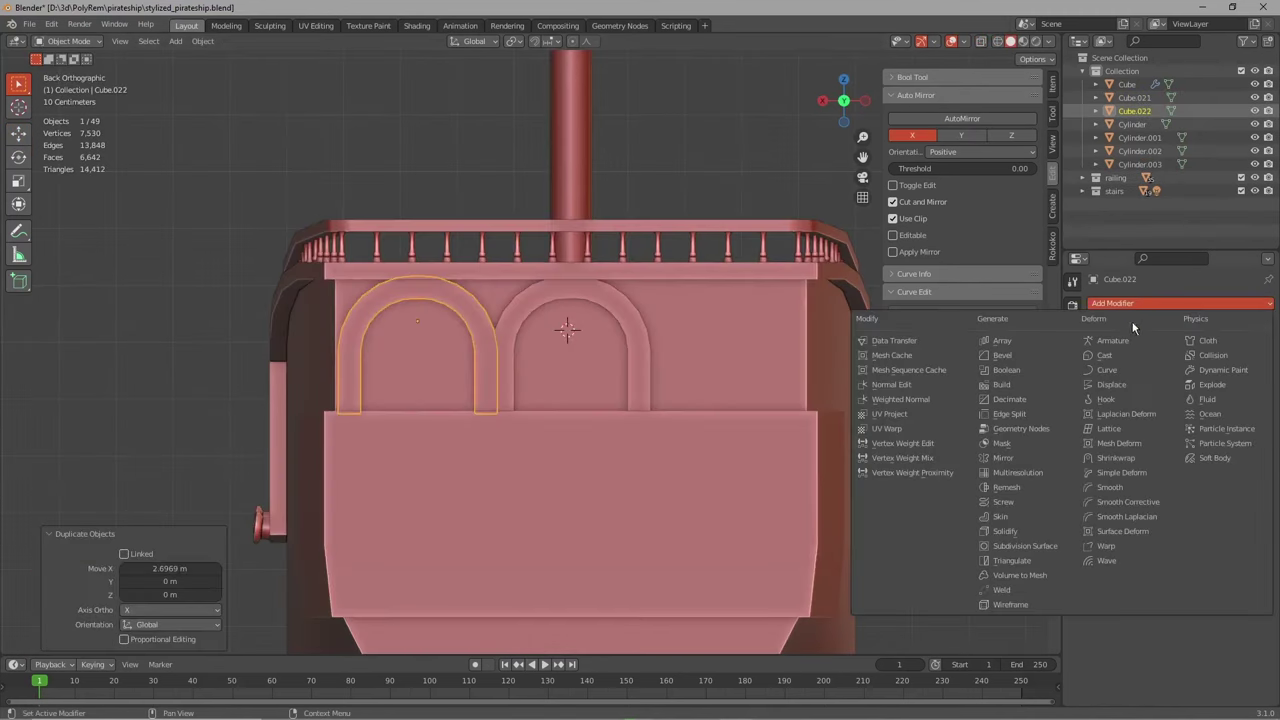
pyautogui.click(1010, 458)
pyautogui.click(757, 343)
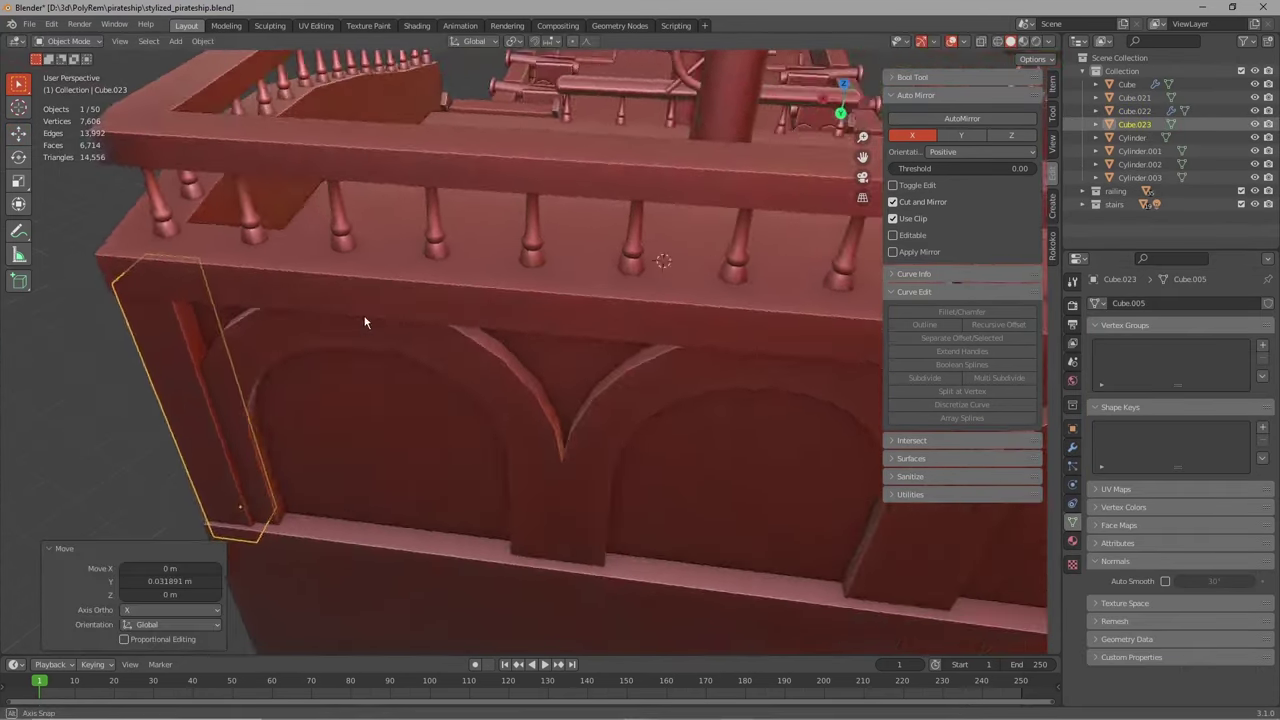
# - Shift the stern's corner pillar about -0.012 m along X and deselect it
pyautogui.moveTo(365, 322); pyautogui.dragTo(557, 295, button='middle')
pyautogui.press('g')
pyautogui.press('x')
pyautogui.click(559, 291)
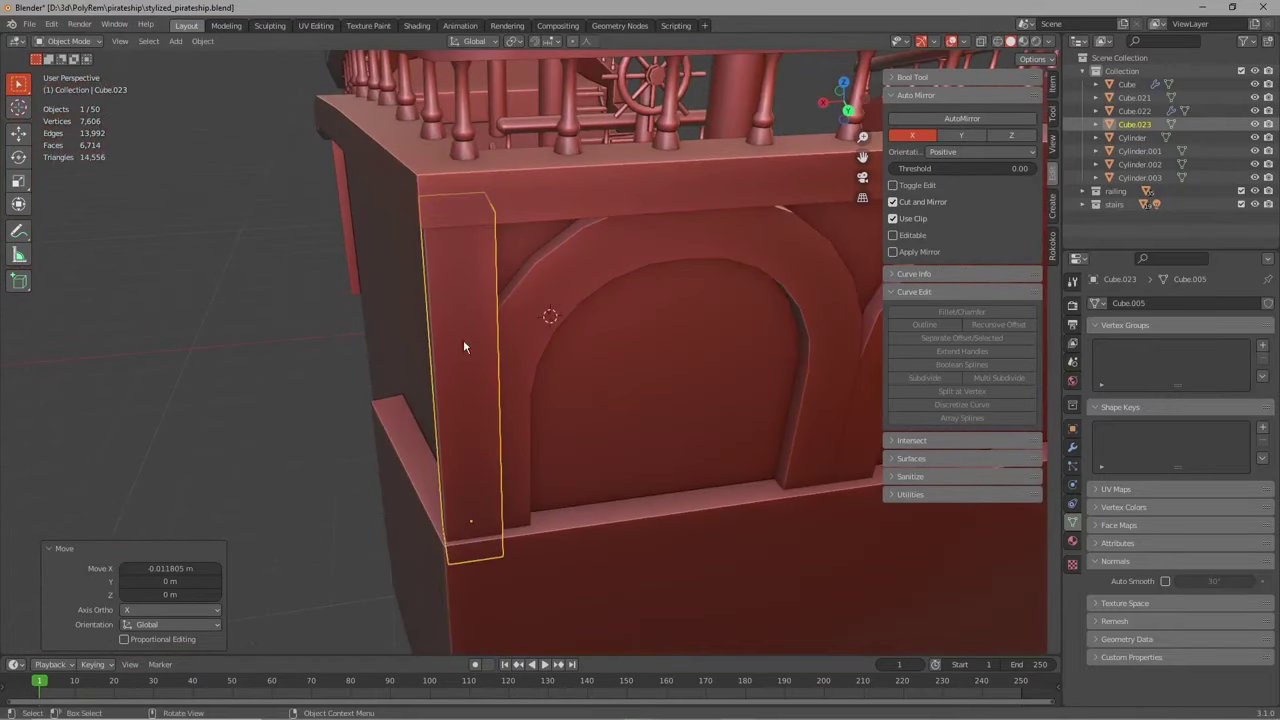
pyautogui.hotkey('alt', 'a')
pyautogui.moveTo(400, 372); pyautogui.dragTo(487, 339, button='middle')
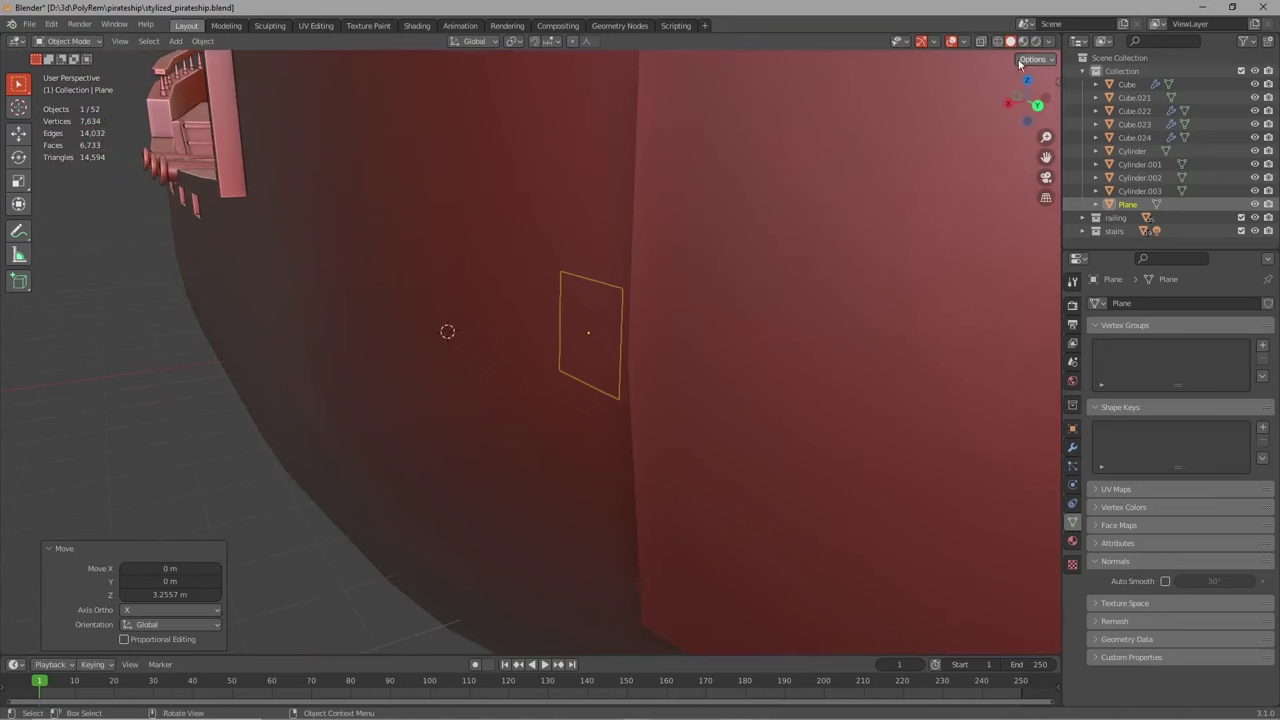
# - Move the small plane near the stern about 0.48 m along X, out from the hull side
pyautogui.scroll(-6, 898, 126)
pyautogui.keyDown('shift'); pyautogui.moveTo(798, 195); pyautogui.dragTo(626, 380, button='middle'); pyautogui.keyUp('shift')
pyautogui.scroll(4, 686, 314)
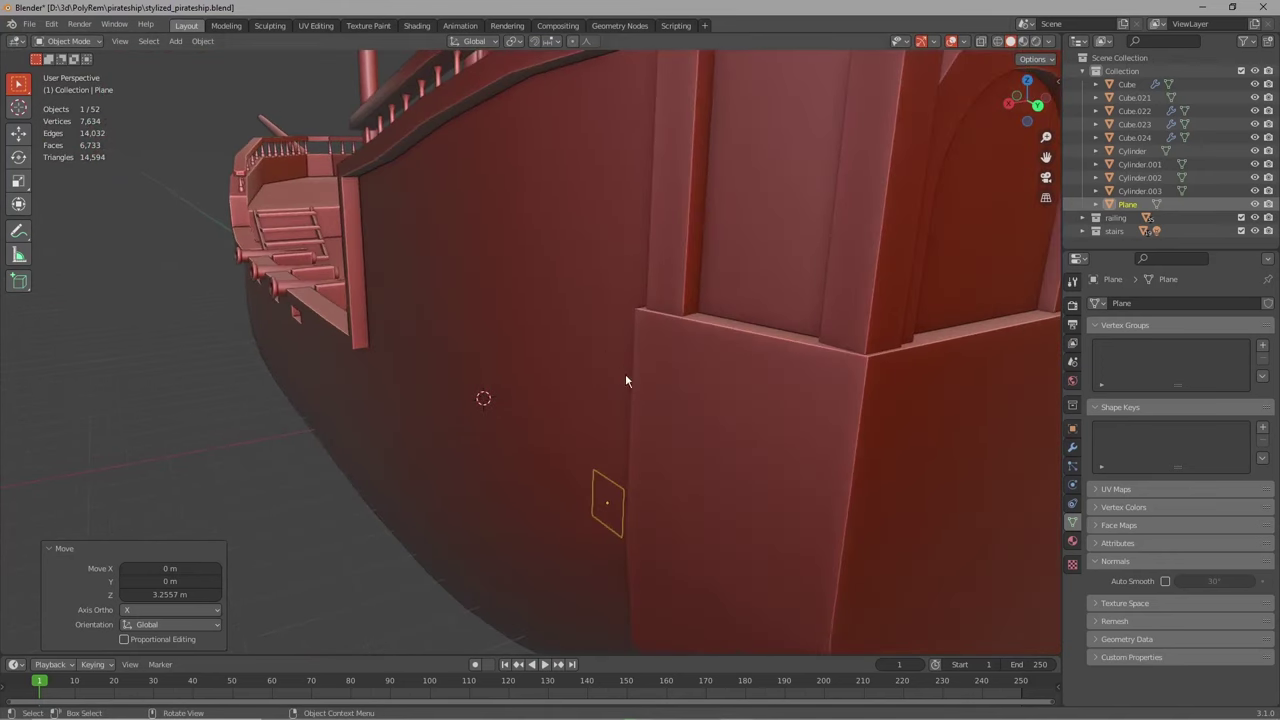
pyautogui.press('g')
pyautogui.press('x')
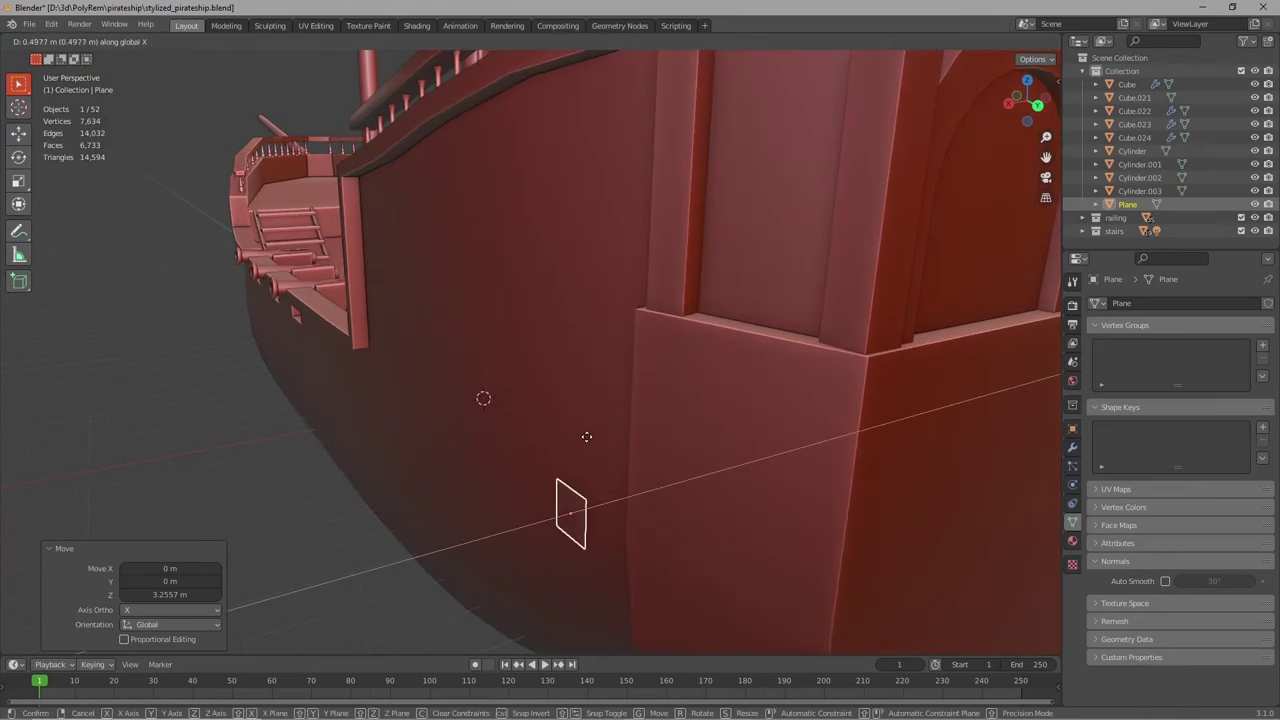
pyautogui.click(586, 443)
# - Adjust the small plane along Y and Z to sit next to the stern block's lower corner
pyautogui.moveTo(586, 443); pyautogui.dragTo(660, 477, button='middle')
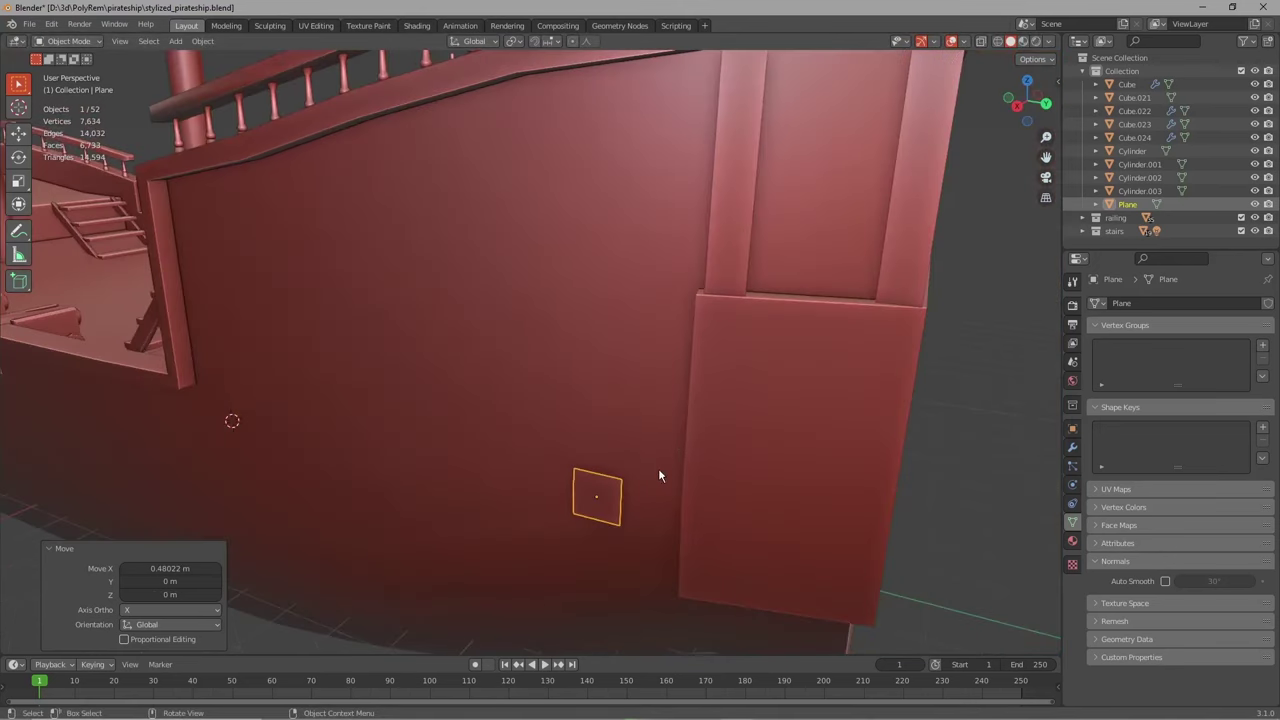
pyautogui.press('g')
pyautogui.press('y')
pyautogui.click(710, 496)
pyautogui.press('g')
pyautogui.press('z')
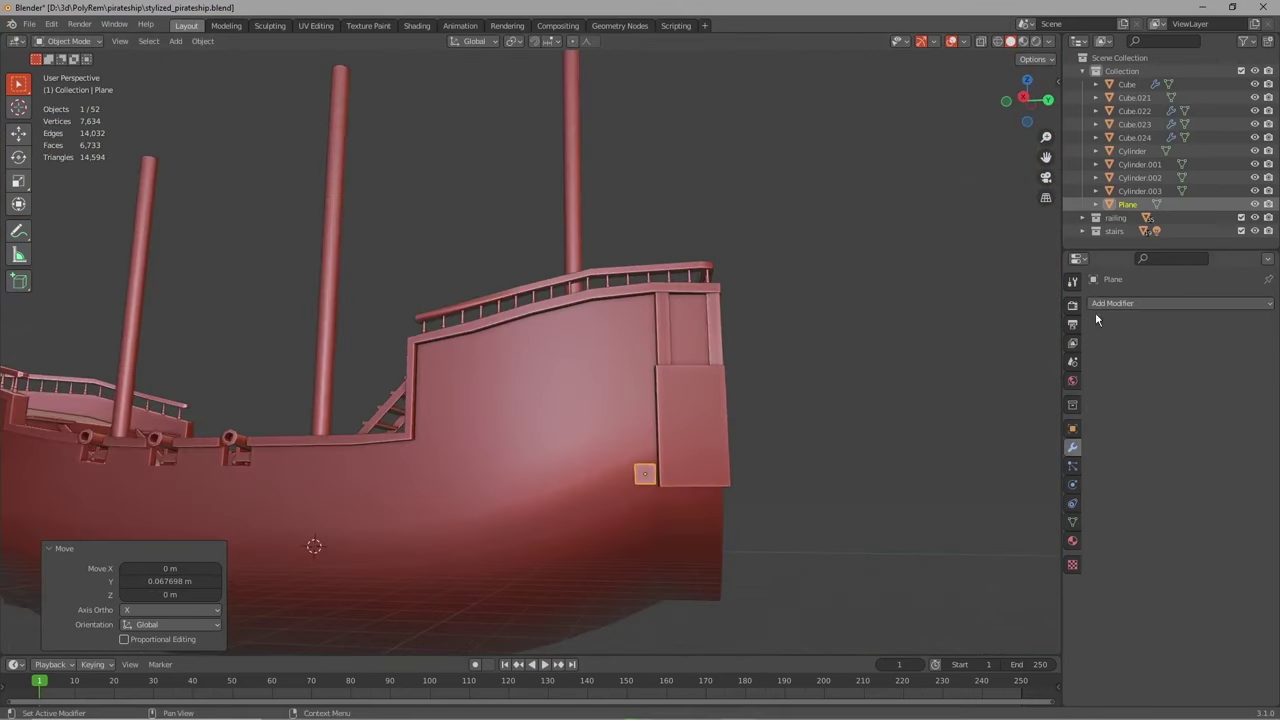
# - Add a Shrinkwrap modifier to the plane with the hull as target and snap mode Above Surface
pyautogui.click(1128, 303)
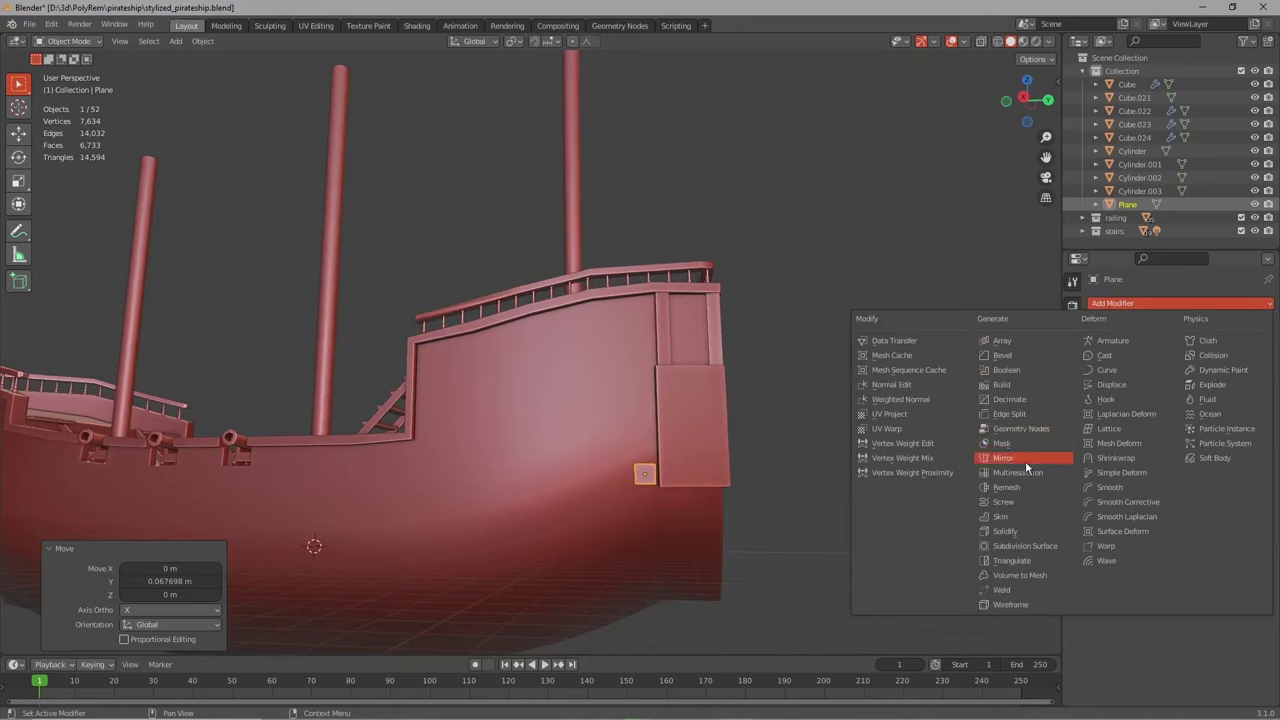
pyautogui.click(1116, 458)
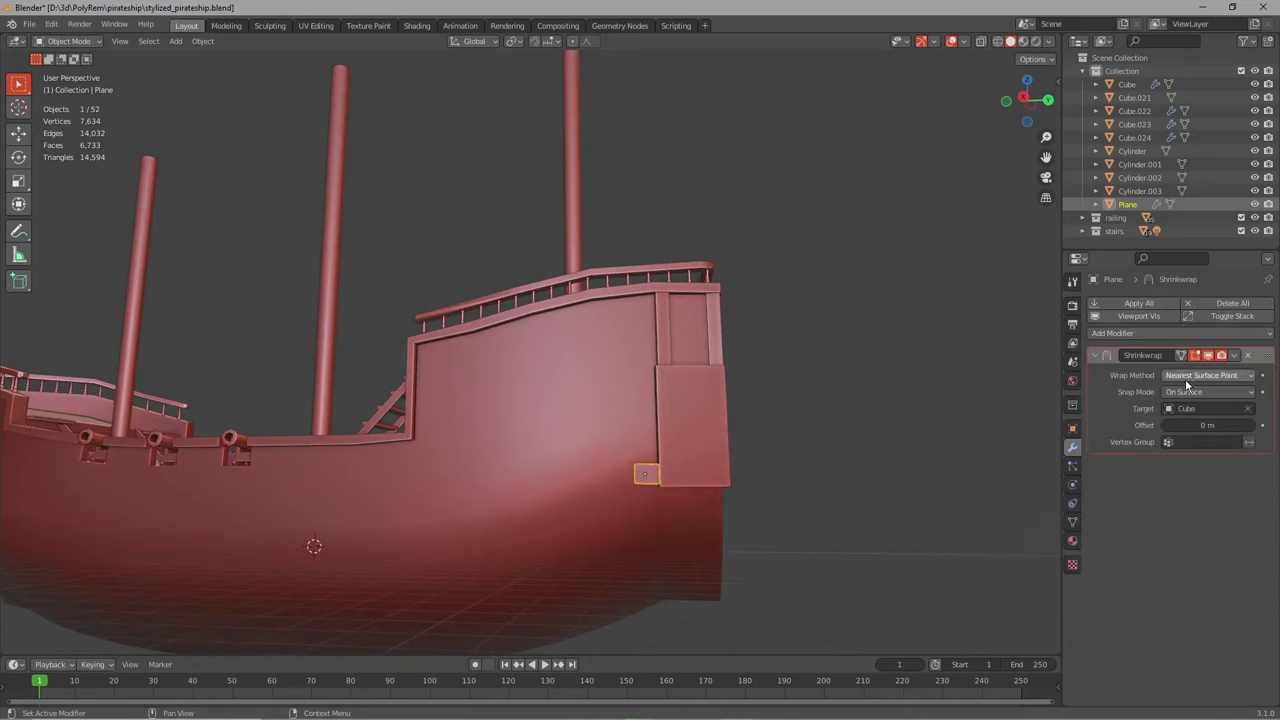
pyautogui.click(1180, 392)
pyautogui.click(1186, 471)
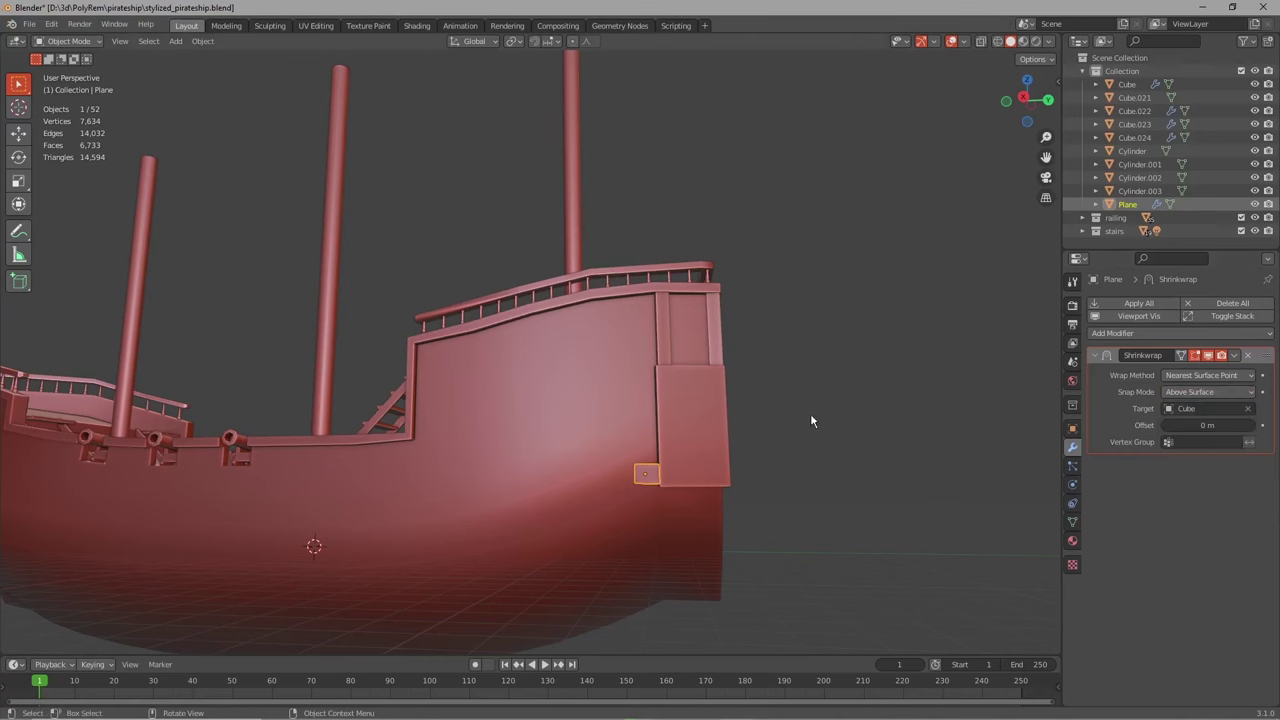
# - Slide the shrinkwrapped plane over the hull and place it against the stern block's lower corner
pyautogui.moveTo(811, 420); pyautogui.dragTo(759, 475, button='middle')
pyautogui.press('g')
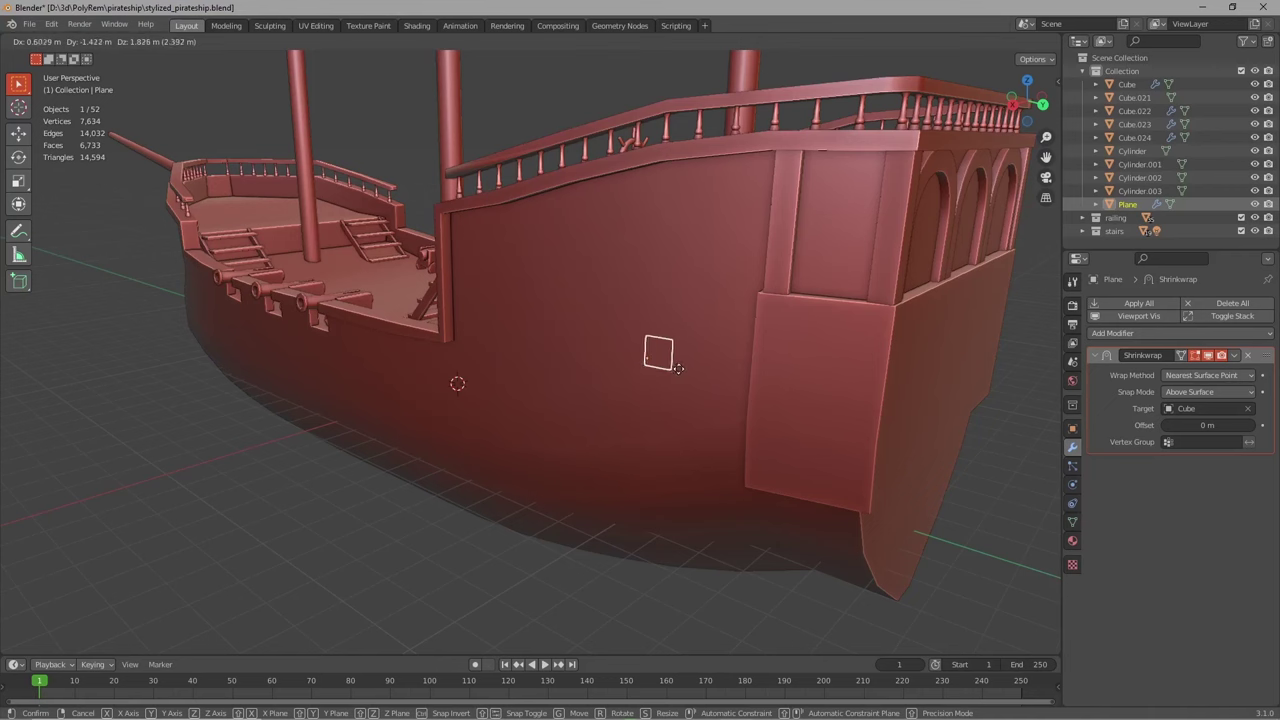
pyautogui.click(749, 476)
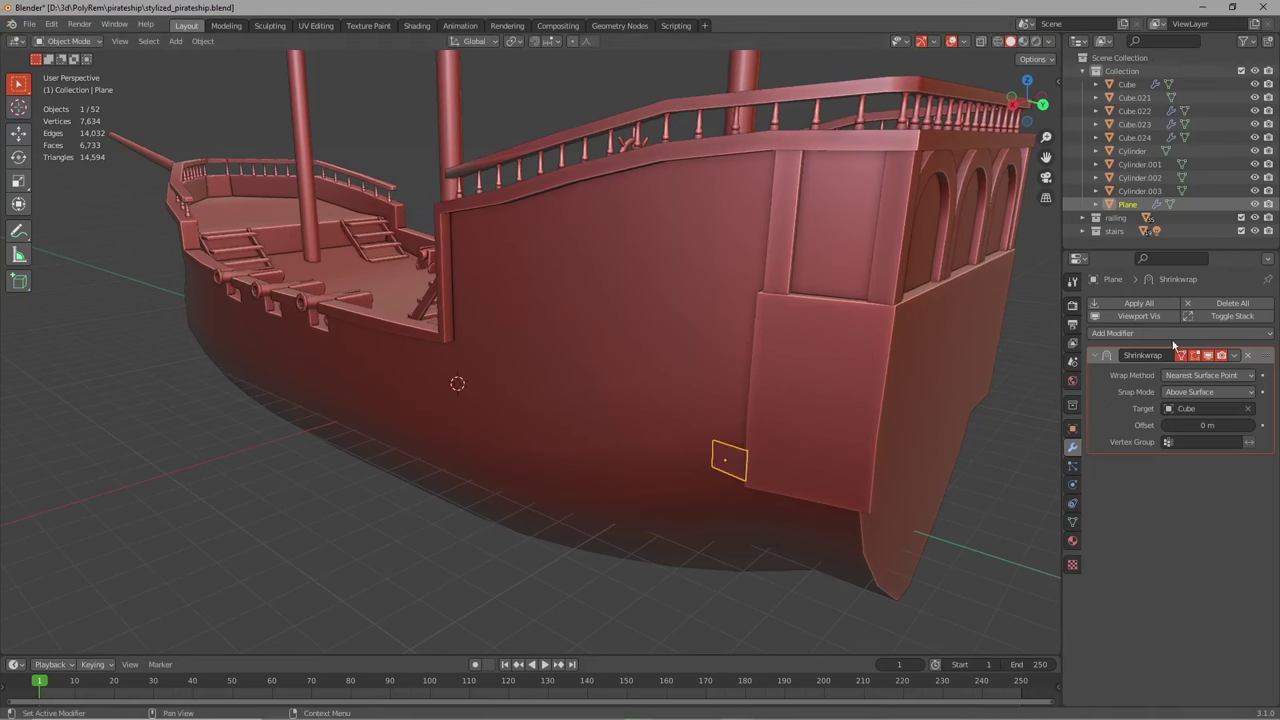
pyautogui.press('g')
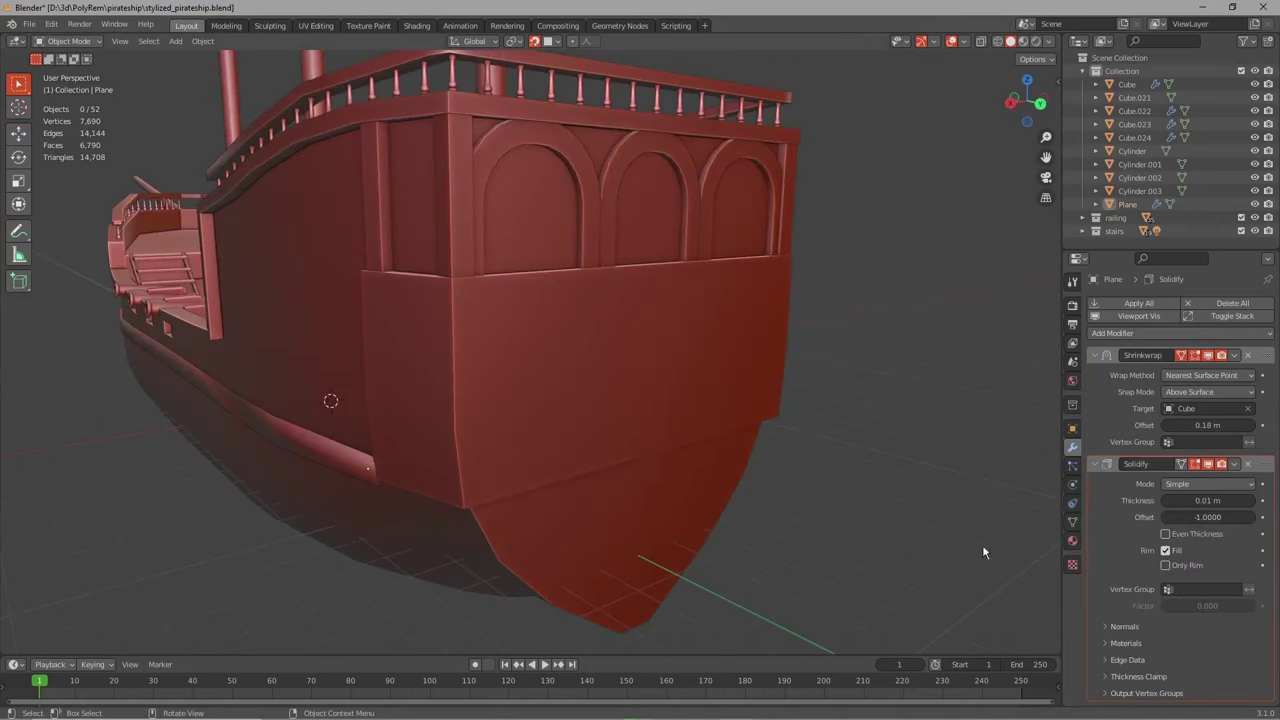
# - Increase the Solidify thickness of the shrinkwrapped trim strip running along the hull
pyautogui.moveTo(982, 551); pyautogui.dragTo(1022, 399, button='middle')
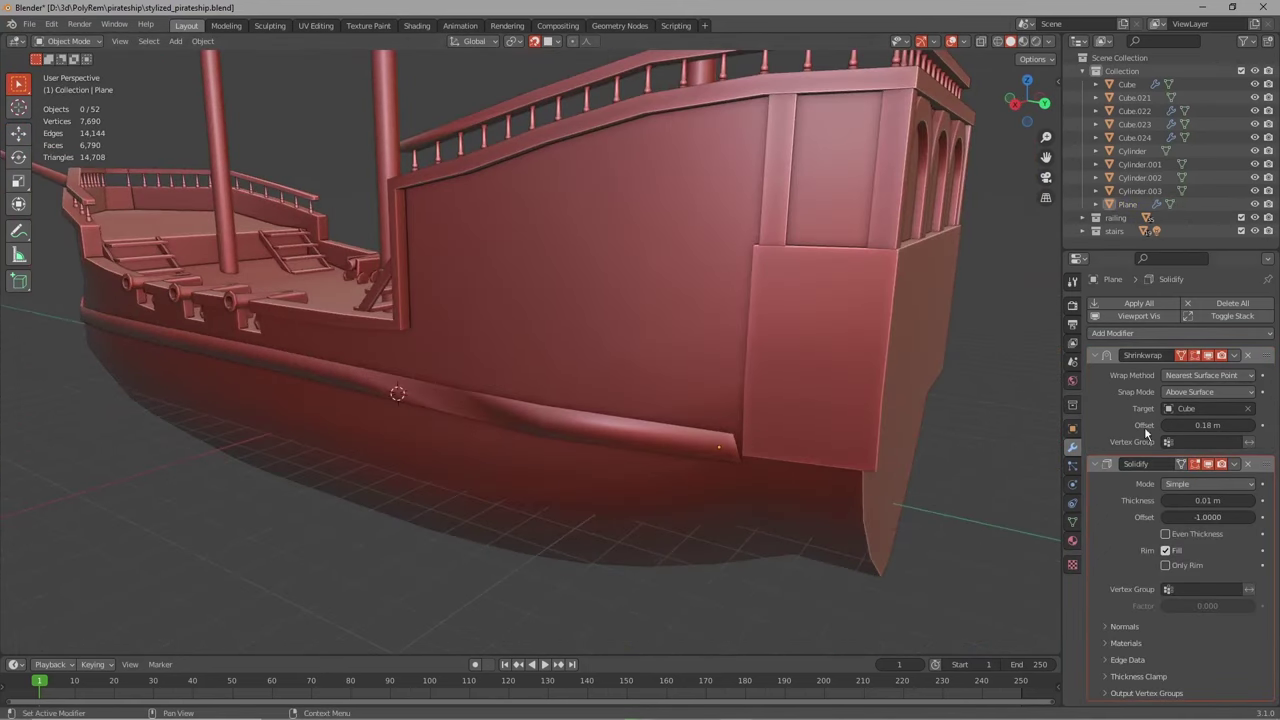
pyautogui.moveTo(1210, 499); pyautogui.dragTo(1262, 486)
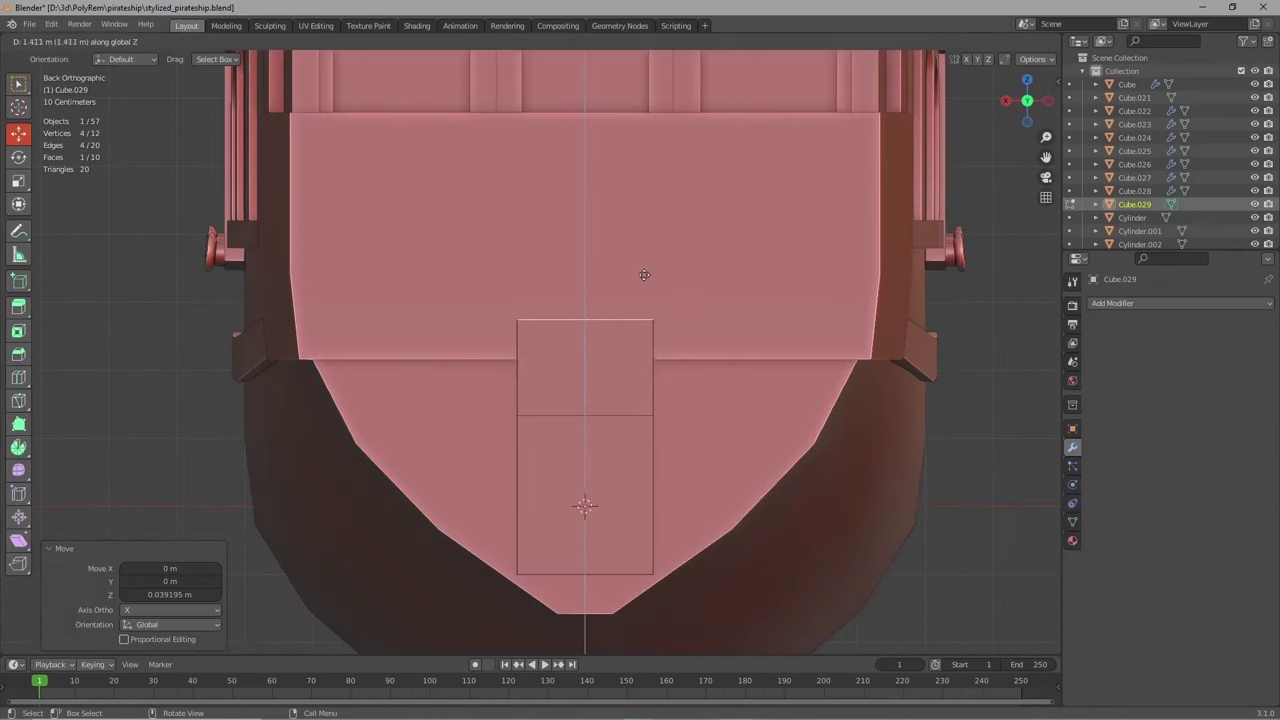
# - Extrude the top face of the block behind the stern about 1.32 m along Z and add five loop cuts
pyautogui.click(645, 280)
pyautogui.hotkey('ctrl', 'r')
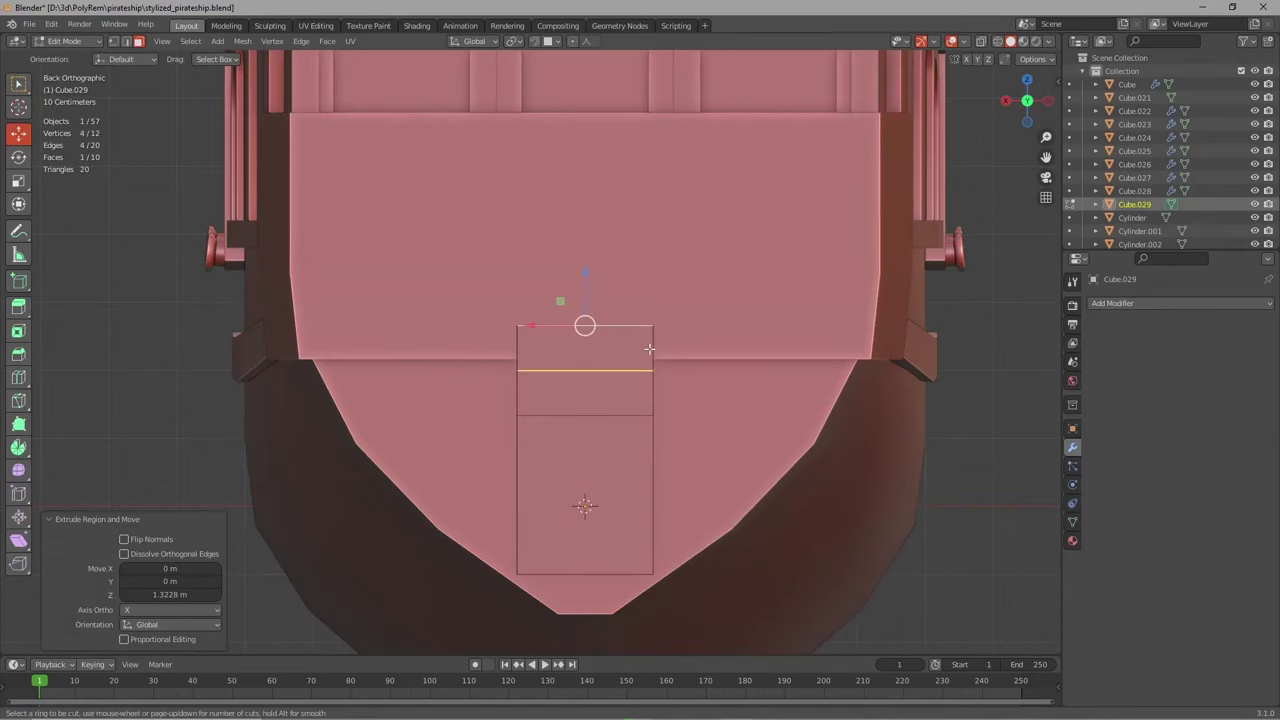
pyautogui.press('5')
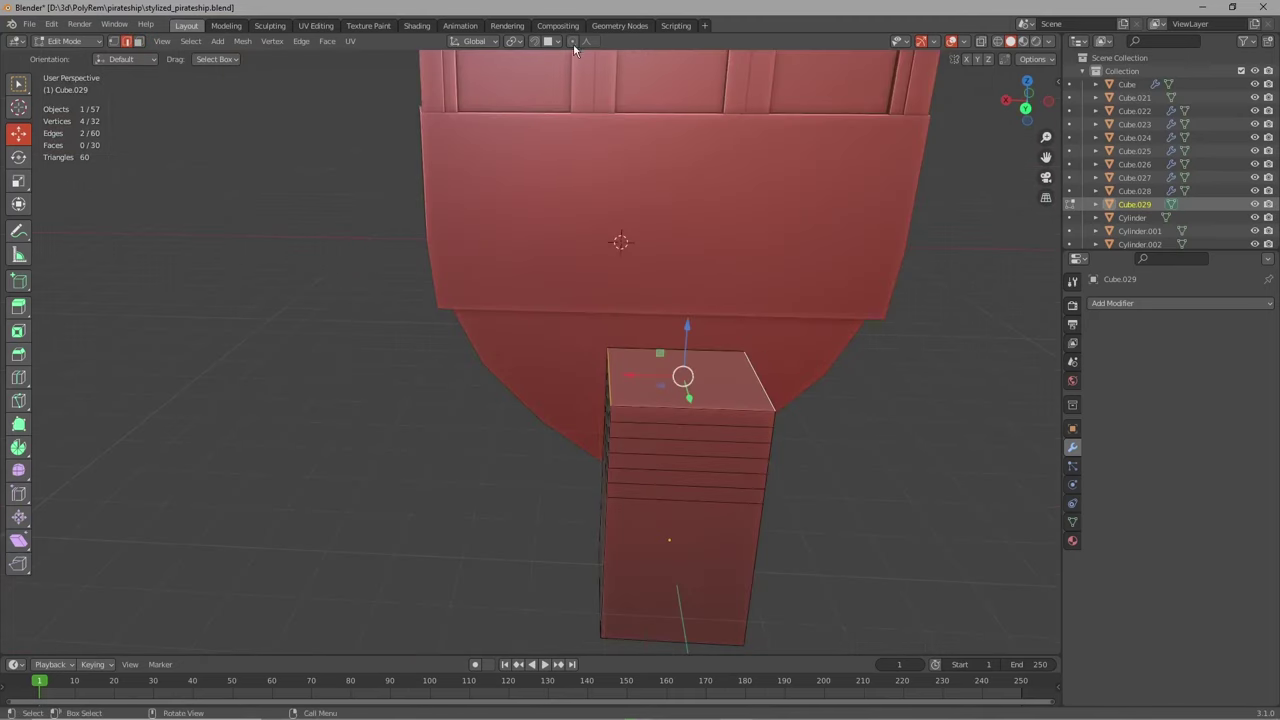
# - Scale the block's two top side edges inward along X using Sharp proportional editing
pyautogui.press('s')
pyautogui.press('x')
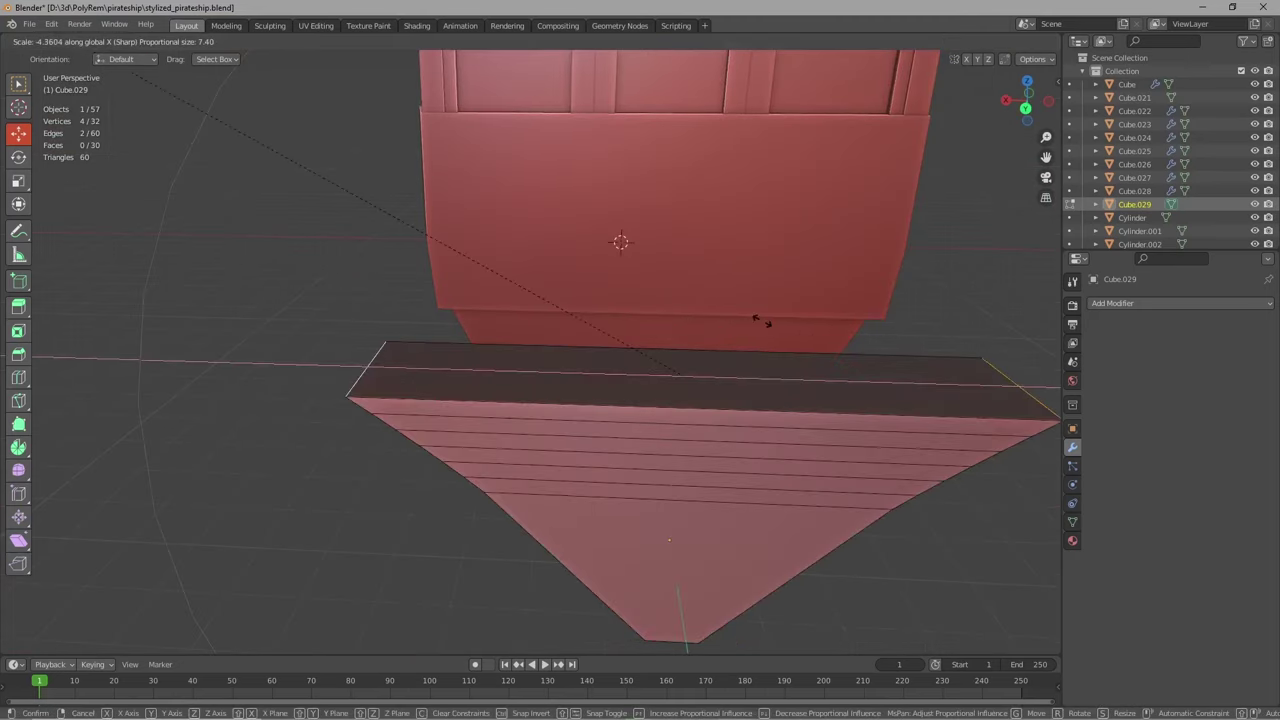
pyautogui.scroll(15, 700, 372)
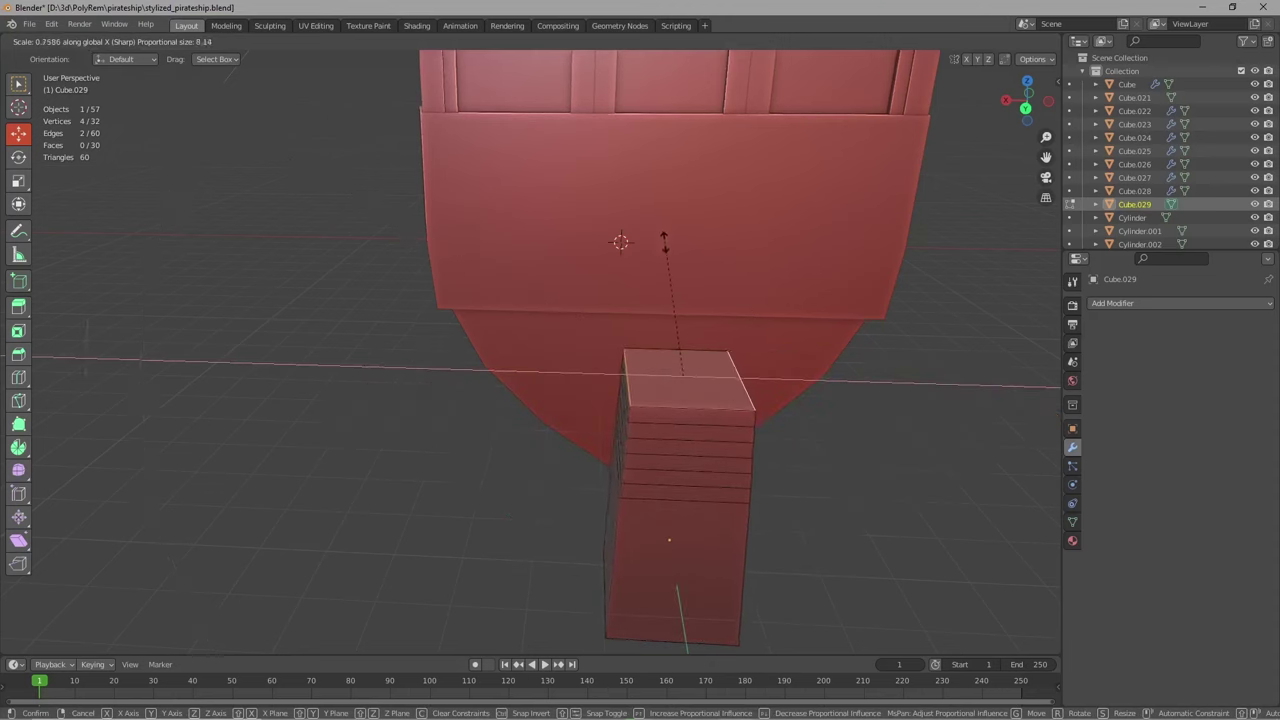
pyautogui.click(700, 378)
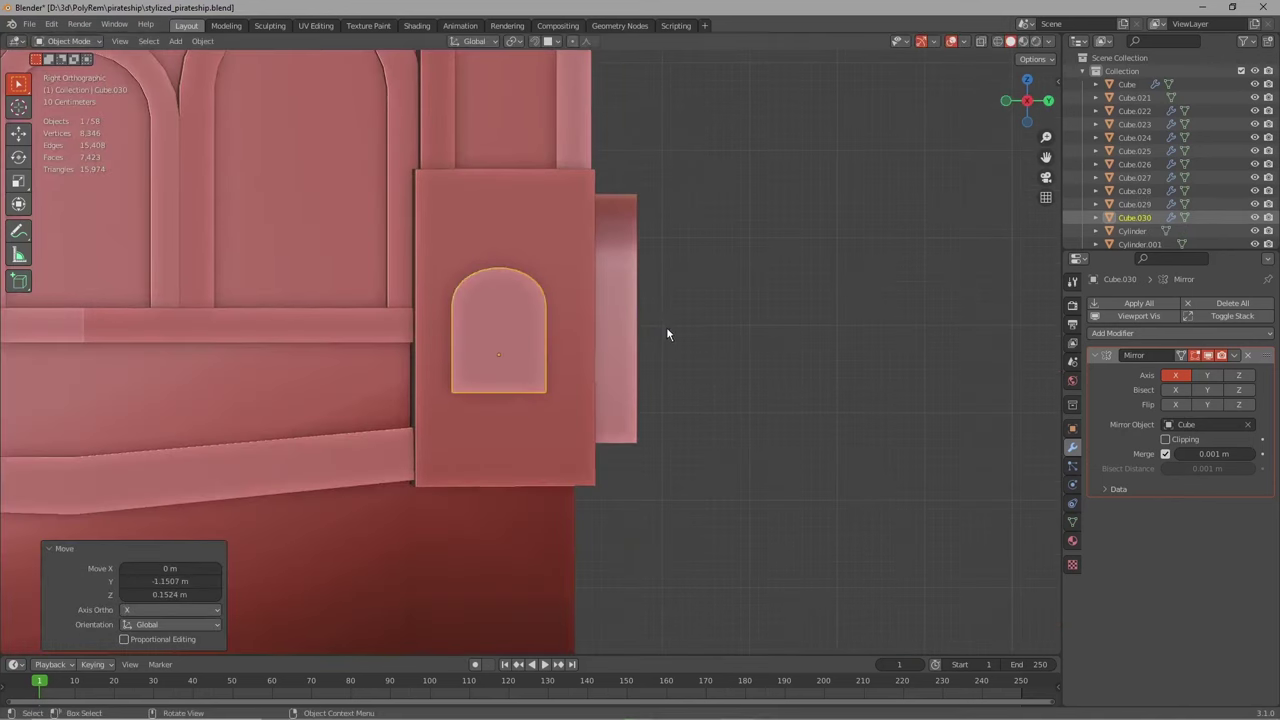
# - Scale the arched block on the stern's side and subtract both mirrored pairs of arched blocks from the hull with Boolean differences
pyautogui.press('s')
pyautogui.click(714, 304)
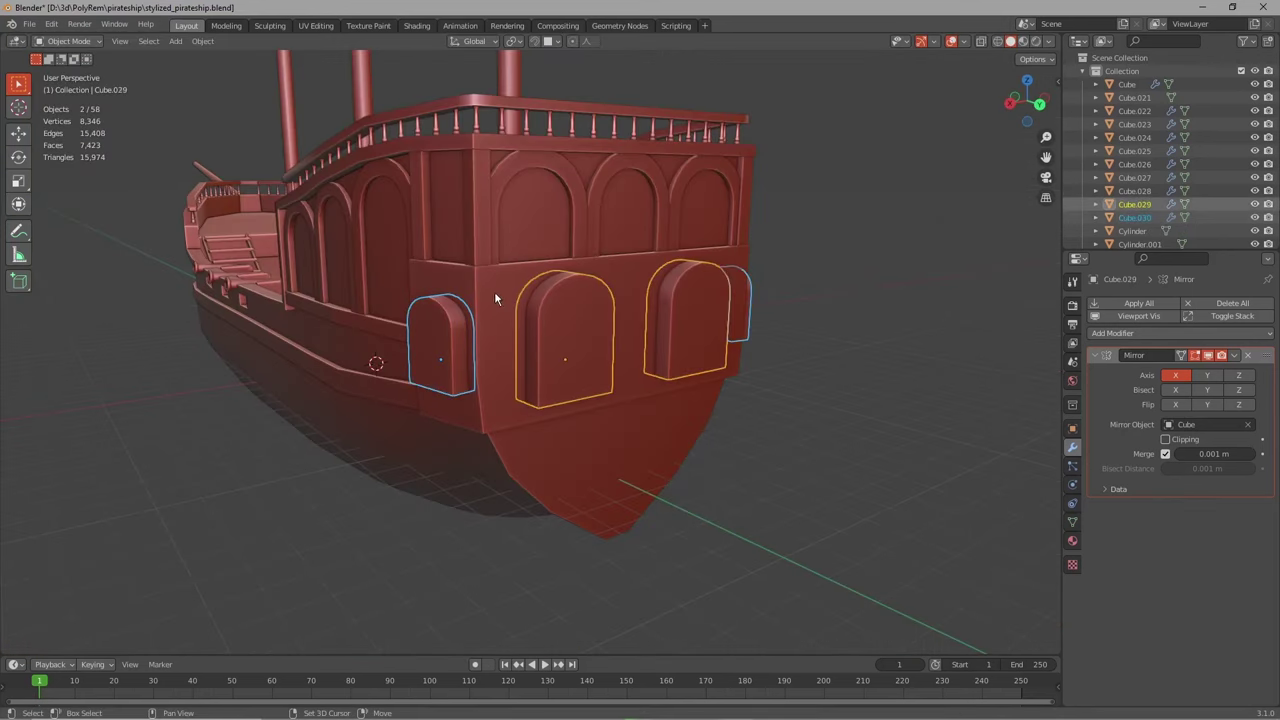
pyautogui.keyDown('shift'); pyautogui.click(500, 287); pyautogui.keyUp('shift')
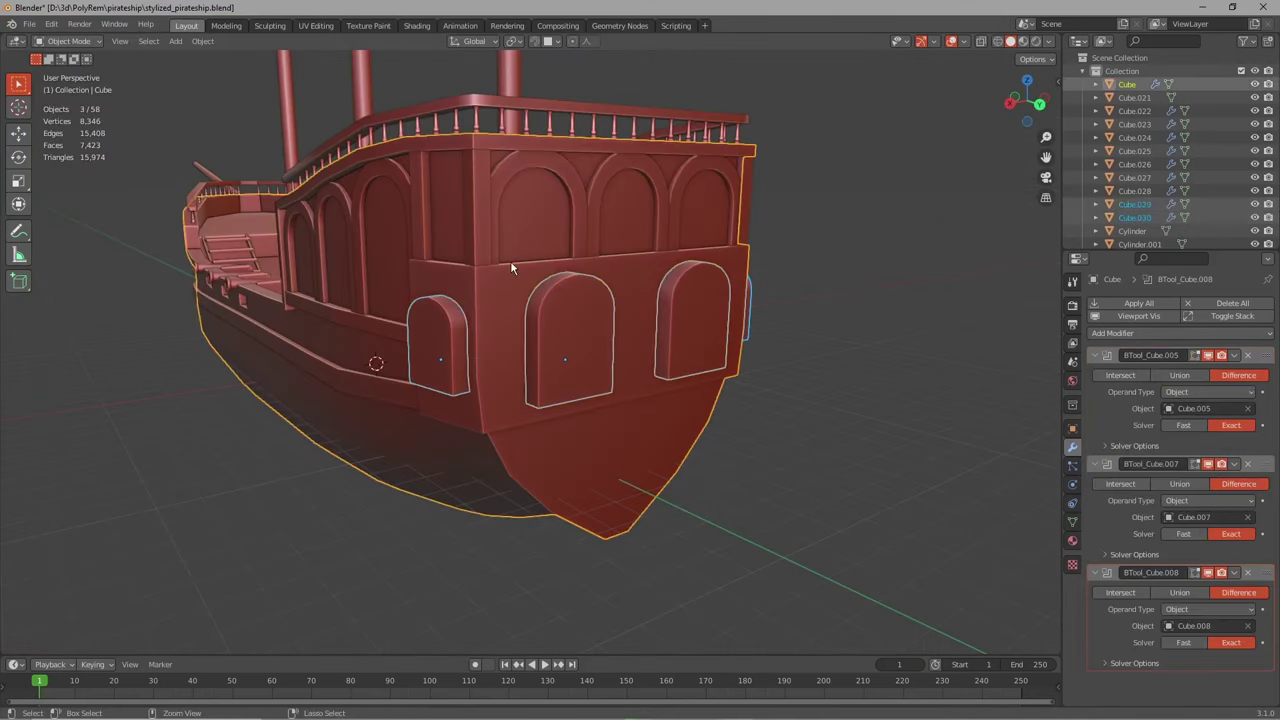
pyautogui.press('ctrl+KP_Subtract')
pyautogui.moveTo(797, 349); pyautogui.dragTo(771, 343, button='middle')
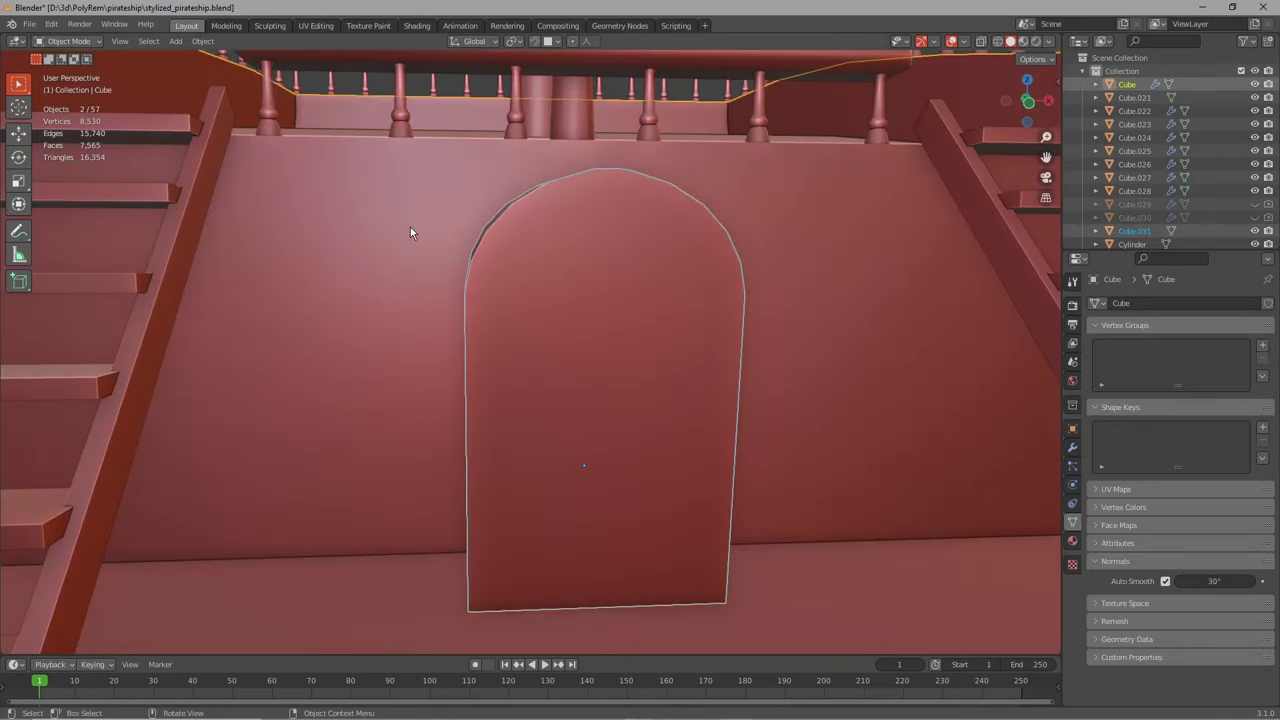
# - Cut an arched doorway into the bulkhead between the stairs by subtracting the arched block from the hull
pyautogui.press('ctrl+KP_Subtract')
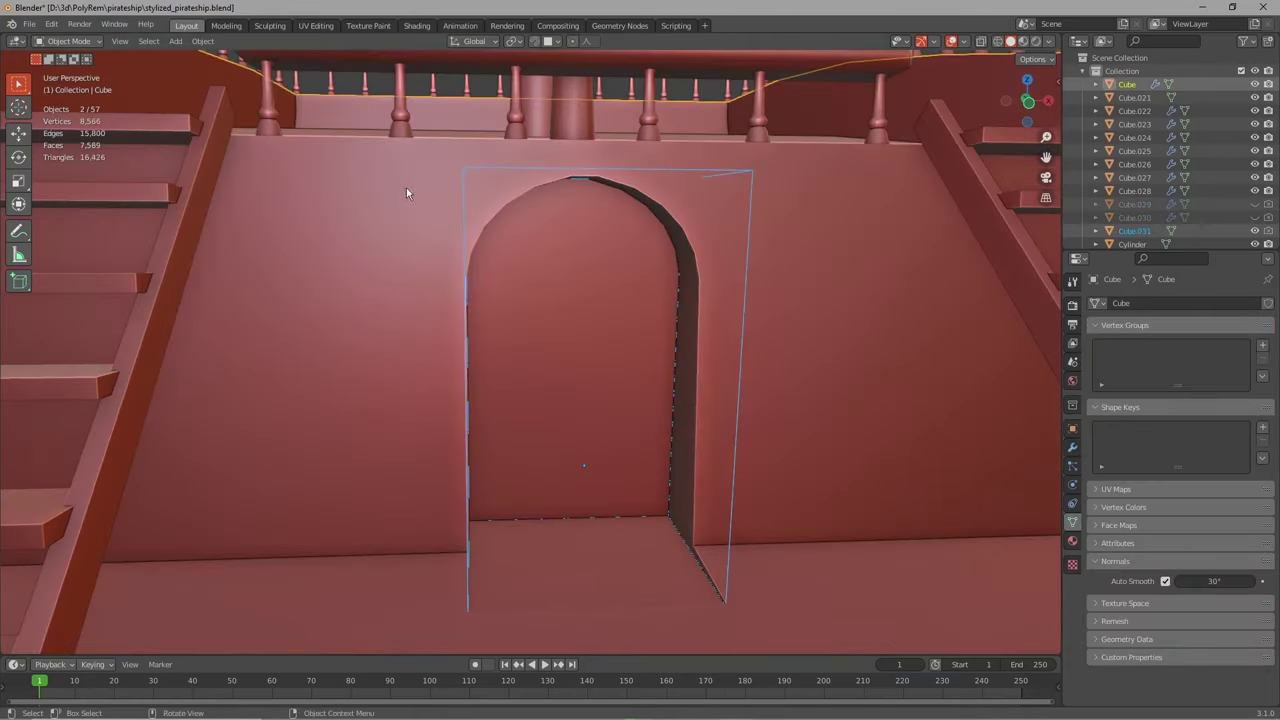
pyautogui.moveTo(406, 189); pyautogui.dragTo(326, 190, button='middle')
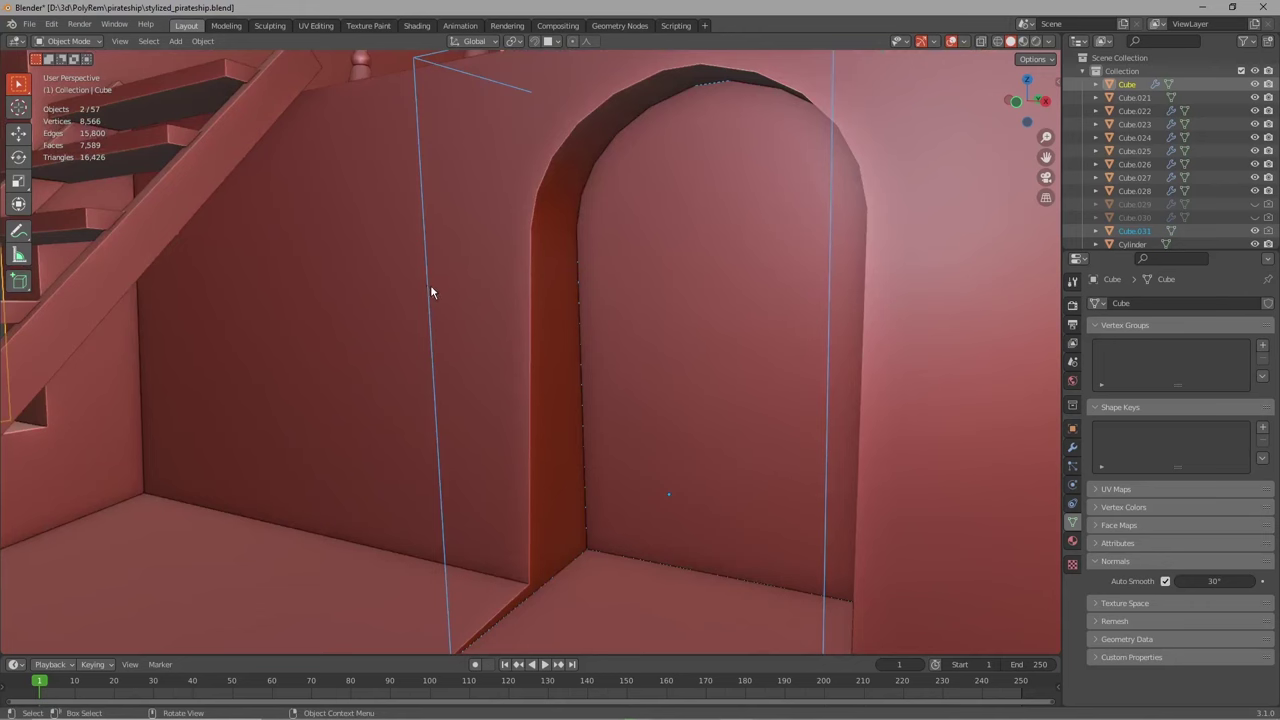
pyautogui.moveTo(430, 291); pyautogui.dragTo(439, 266, button='middle')
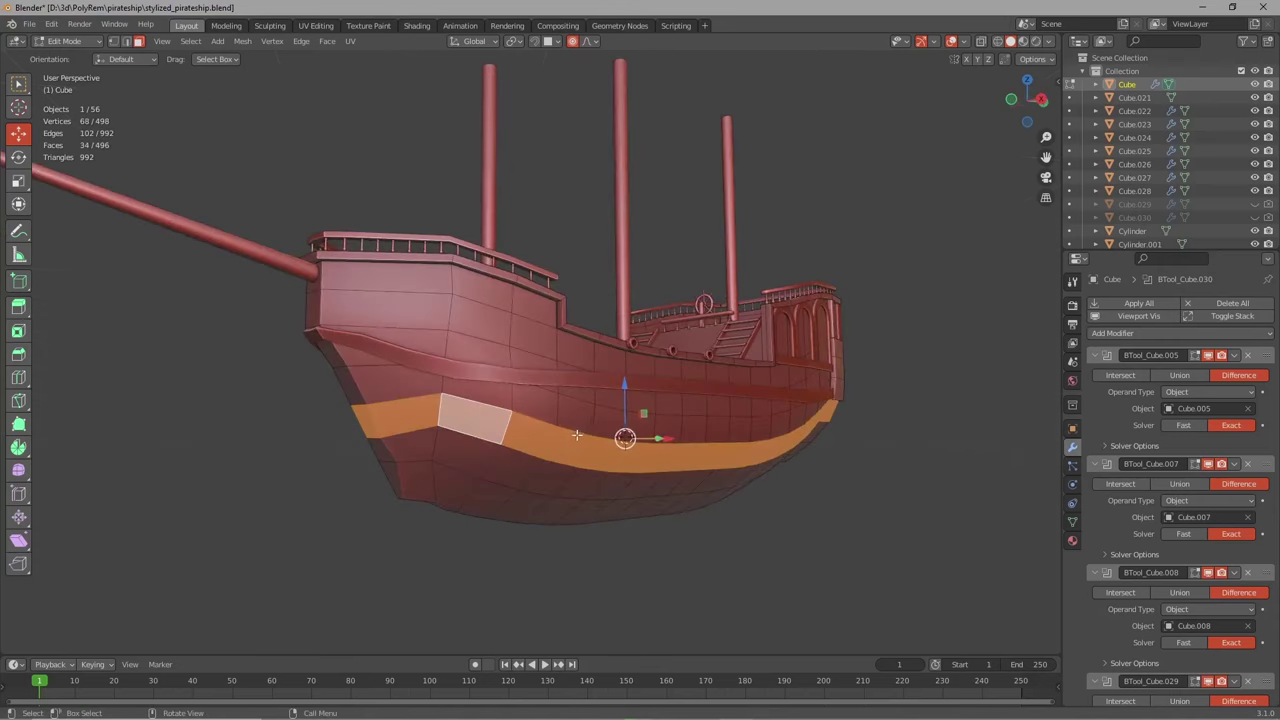
# - Inset the face band around the lower hull by about 0.264 m and extrude it along normals
pyautogui.press('i')
pyautogui.click(720, 425)
pyautogui.hotkey('alt', 'e')
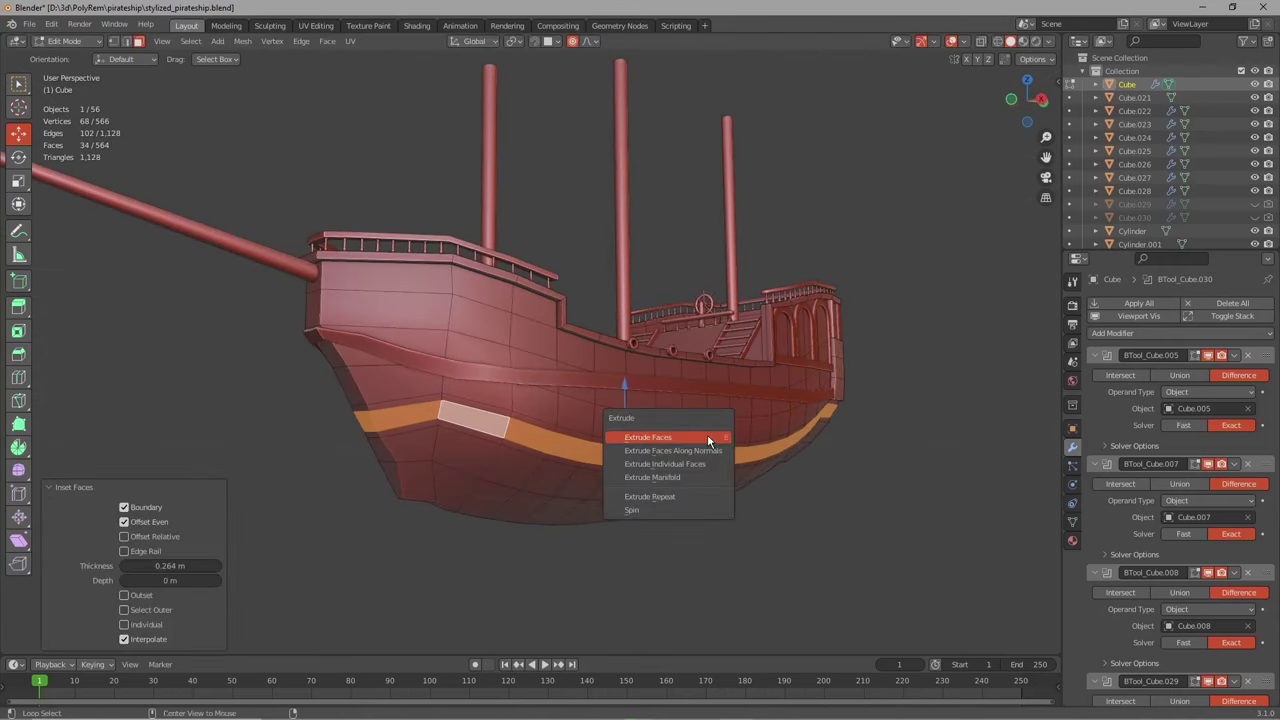
pyautogui.click(697, 451)
pyautogui.click(697, 449)
pyautogui.press('Tab')
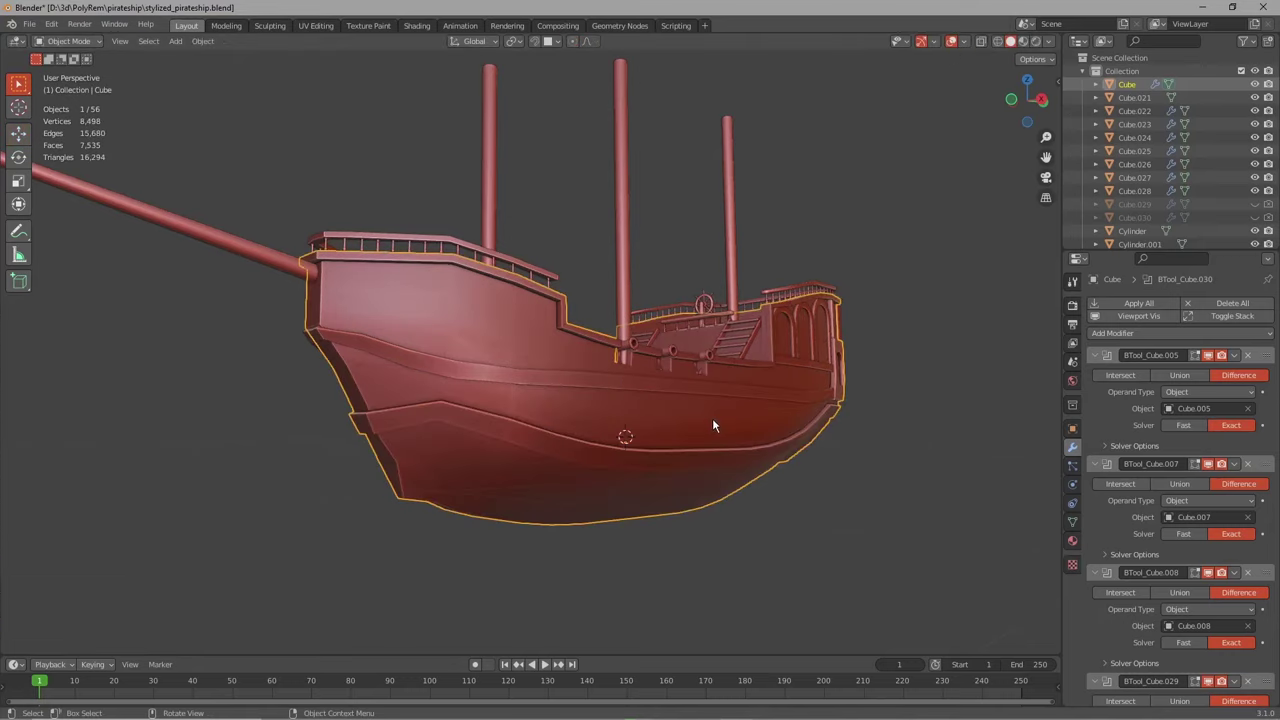
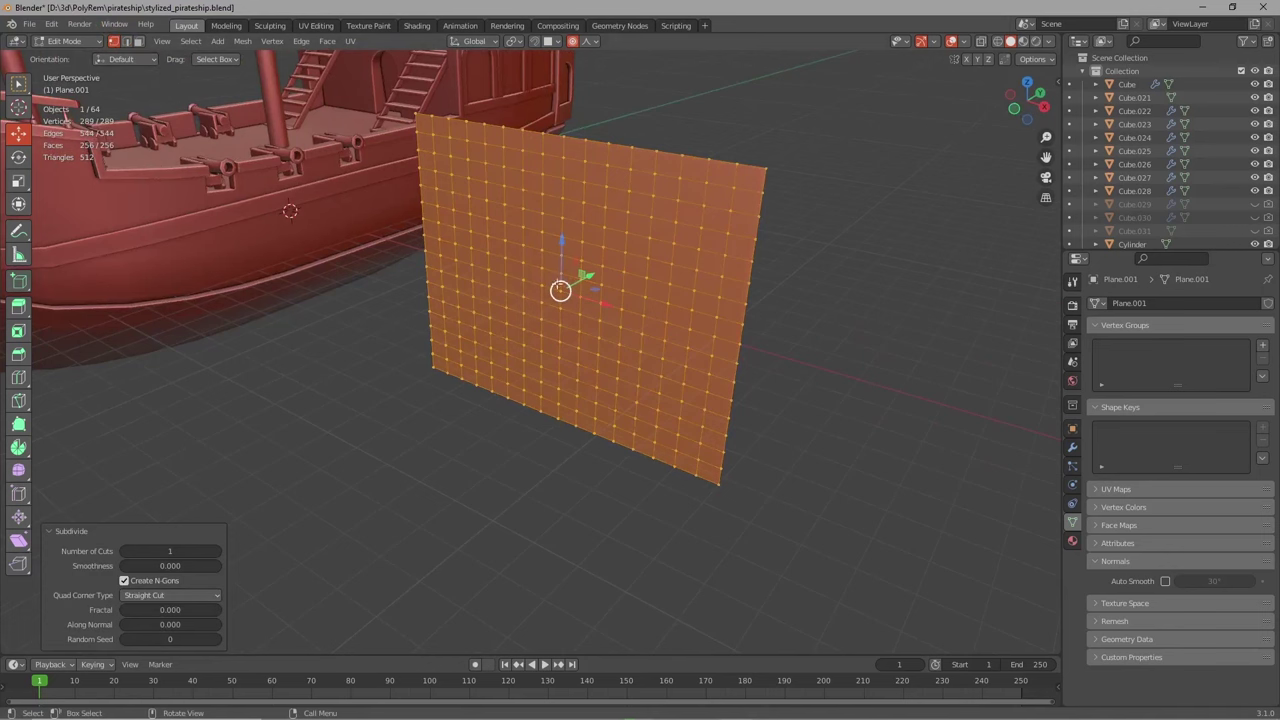
# - Bulge the subdivided plane about 4 m along negative Y from one vertex, using Smooth proportional editing with a size of about 9 m
pyautogui.hotkey('alt', 'a')
pyautogui.press('g')
pyautogui.press('y')
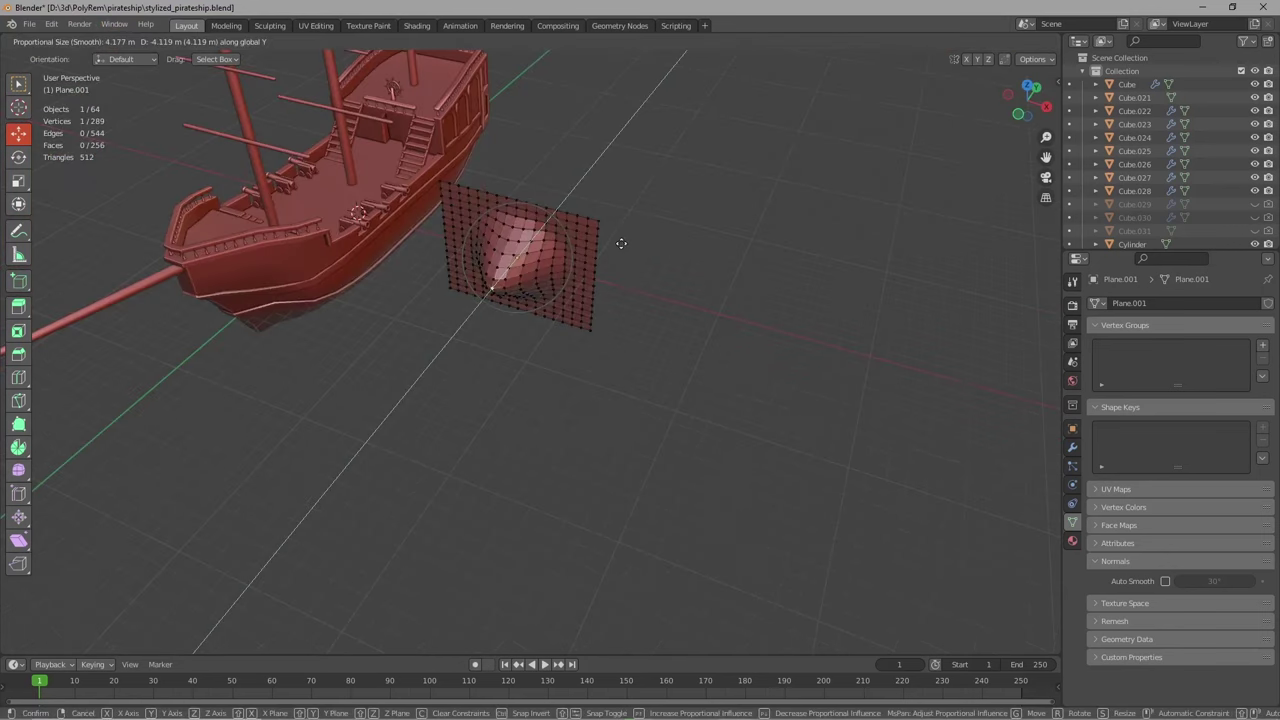
pyautogui.scroll(-8, 621, 243)
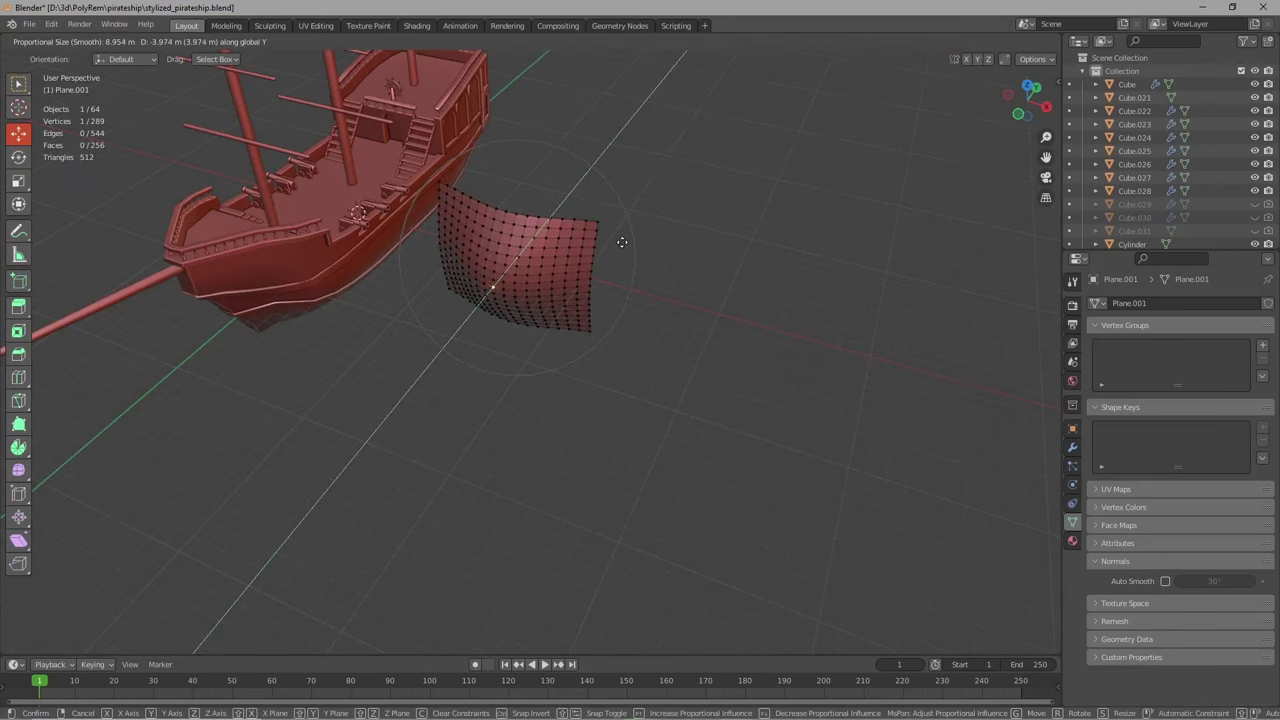
pyautogui.click(621, 243)
pyautogui.press('Tab')
# - Shade the curved sail smooth
pyautogui.hotkey('alt', 'a')
pyautogui.moveTo(627, 239); pyautogui.dragTo(556, 235, button='middle')
pyautogui.rightClick(544, 232)
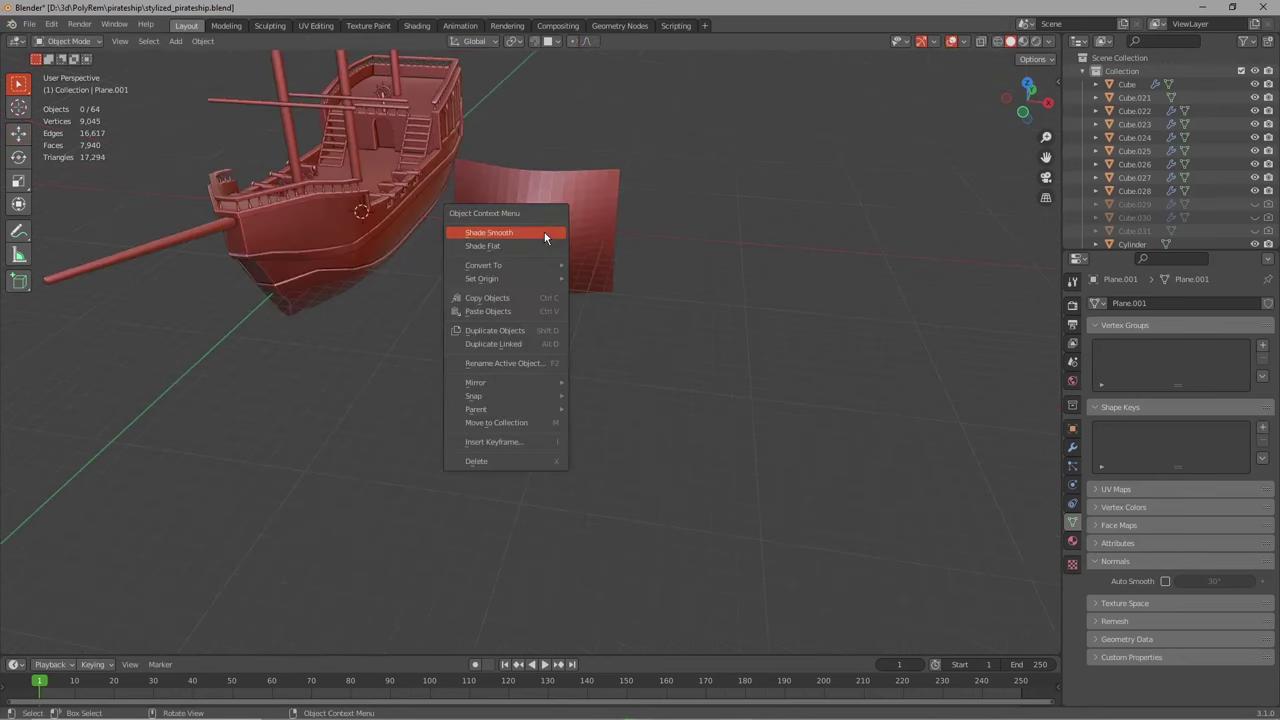
pyautogui.click(544, 232)
pyautogui.click(600, 206)
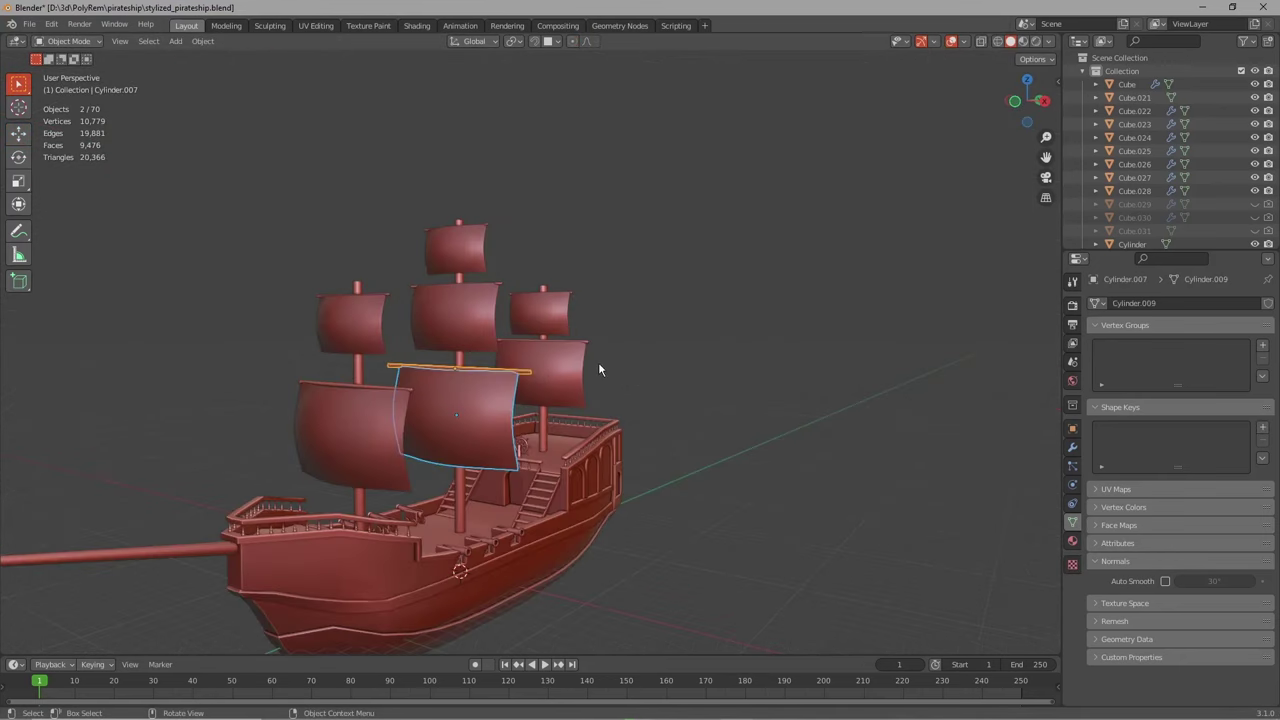
# - Scale the middle mast's lowest sail together with its yard and adjust their height along Z
pyautogui.press('s')
pyautogui.click(622, 366)
pyautogui.press('g')
pyautogui.press('z')
pyautogui.click(626, 371)
pyautogui.press('s')
pyautogui.click(630, 369)
pyautogui.press('g')
pyautogui.press('z')
pyautogui.click(641, 360)
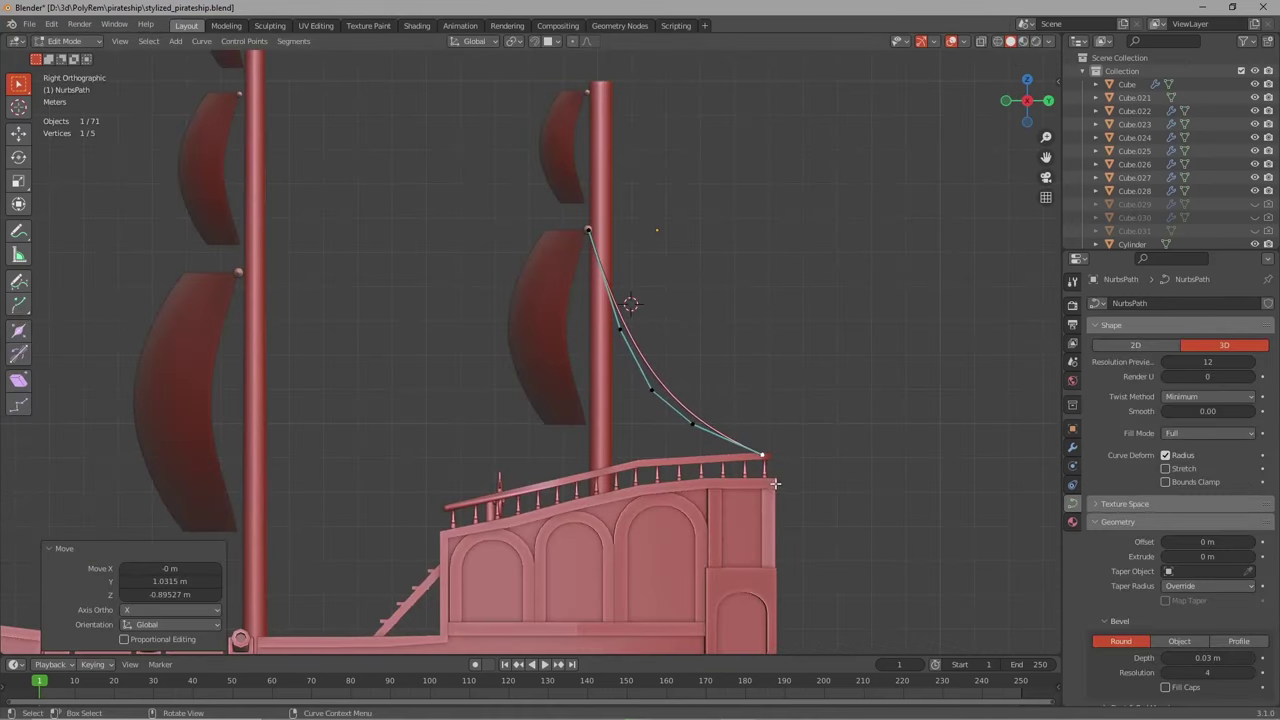
# - Adjust the height of the rope curves along Z so their ends meet the stern railing's corners
pyautogui.press('Tab')
pyautogui.moveTo(767, 355); pyautogui.dragTo(585, 481, button='middle')
pyautogui.press('Tab')
pyautogui.press('Tab')
pyautogui.scroll(1, 573, 508)
pyautogui.scroll(1, 566, 507)
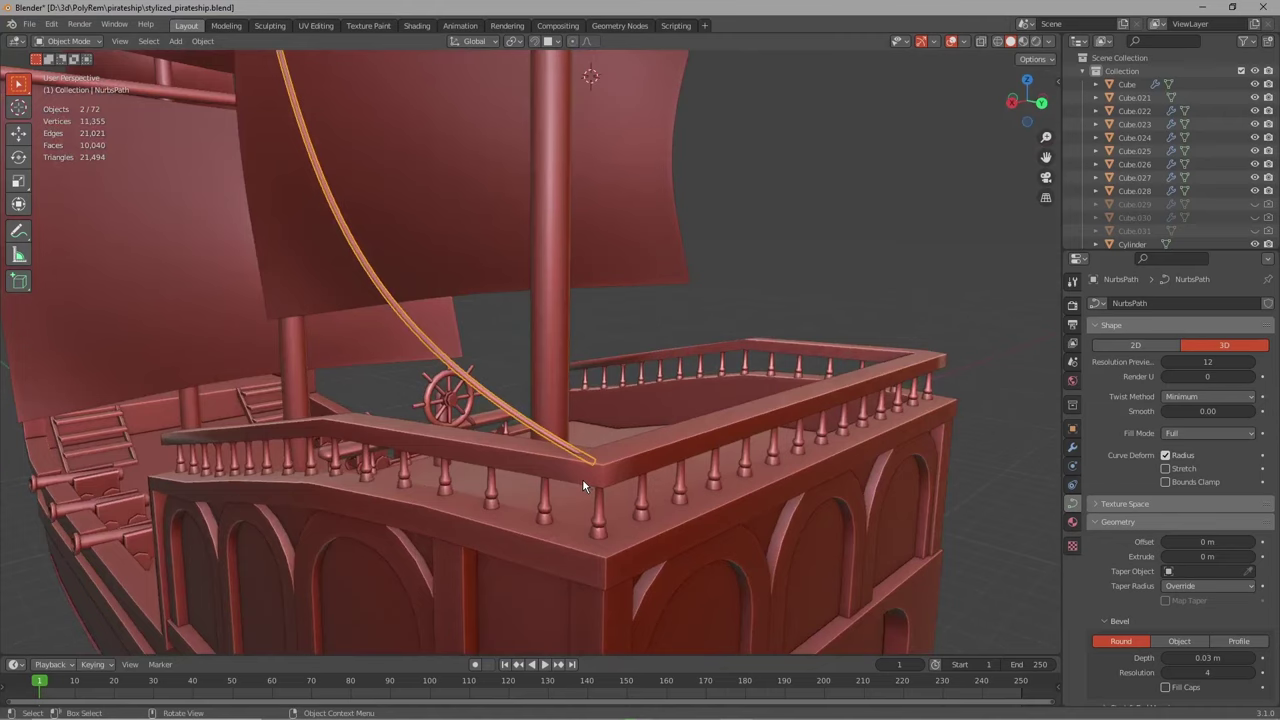
pyautogui.press('g')
pyautogui.press('z')
pyautogui.click(585, 470)
pyautogui.click(738, 311)
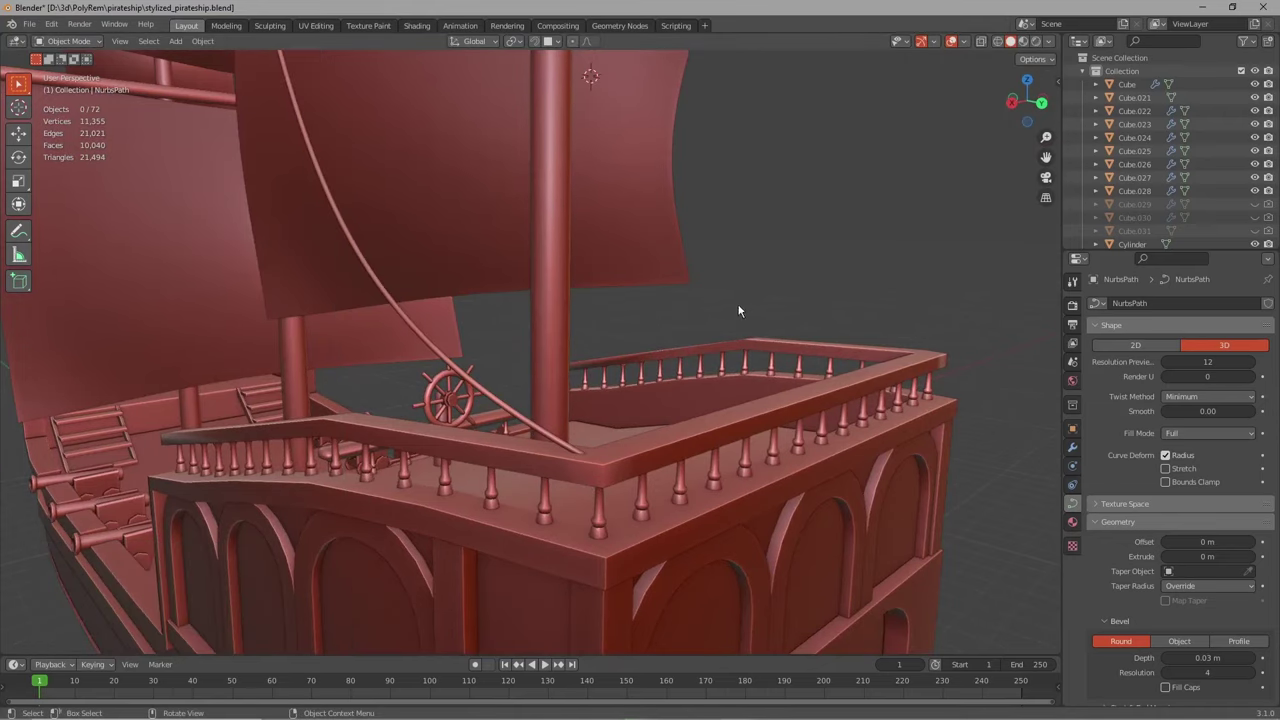
# - Move the end point of the second rope curve onto the stern railing, forward of the first rope
pyautogui.scroll(-3, 720, 322)
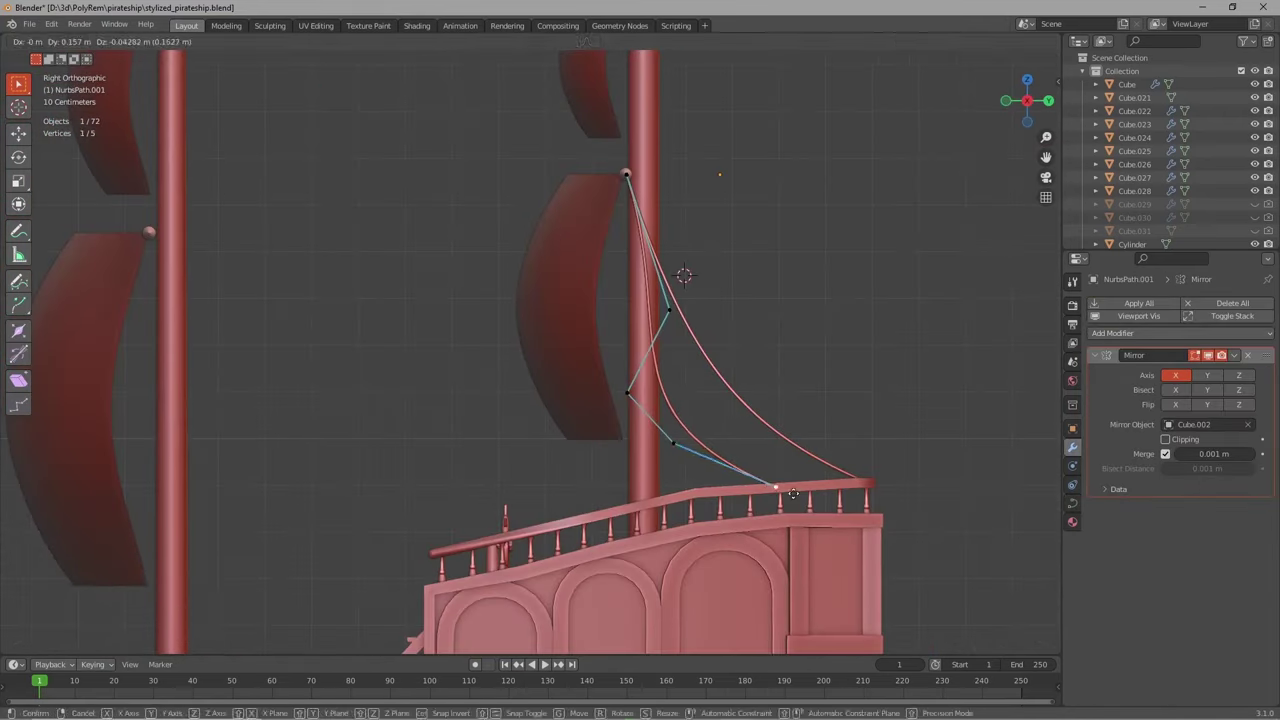
pyautogui.click(793, 493)
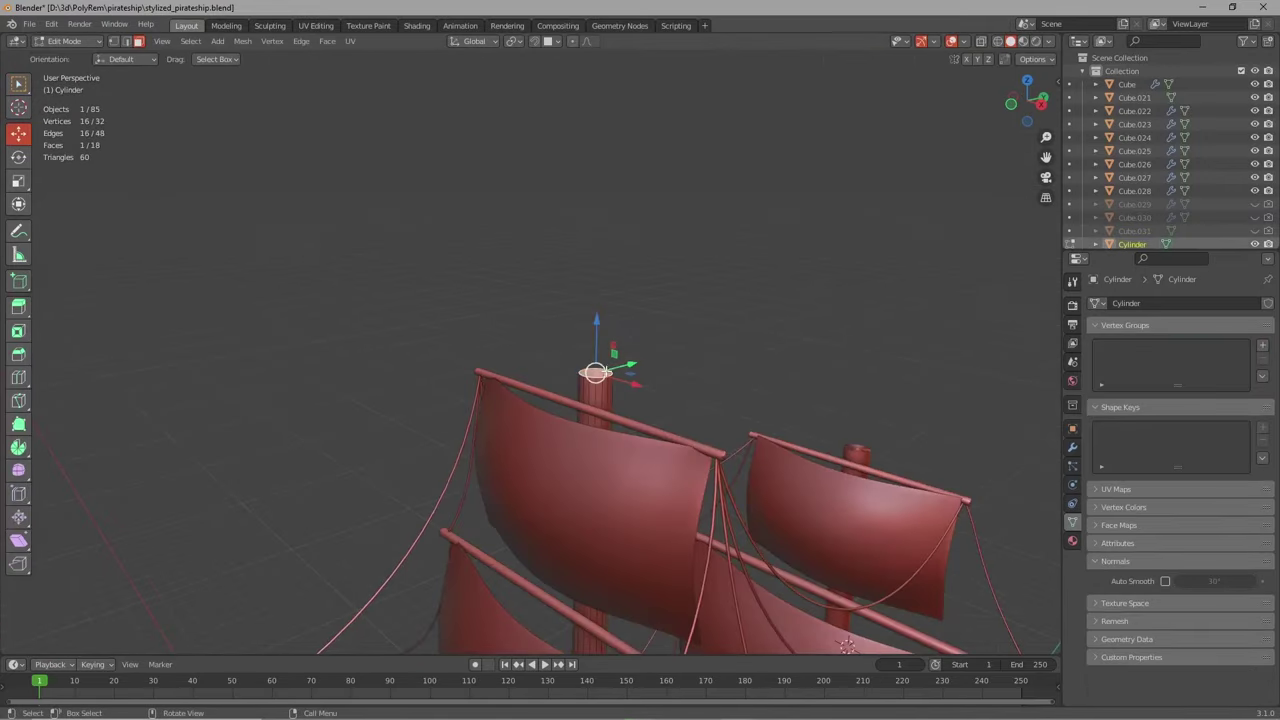
# - Extrude the mast's top face in place and scale it by about 5.5 to start the crow's nest
pyautogui.scroll(2, 613, 365)
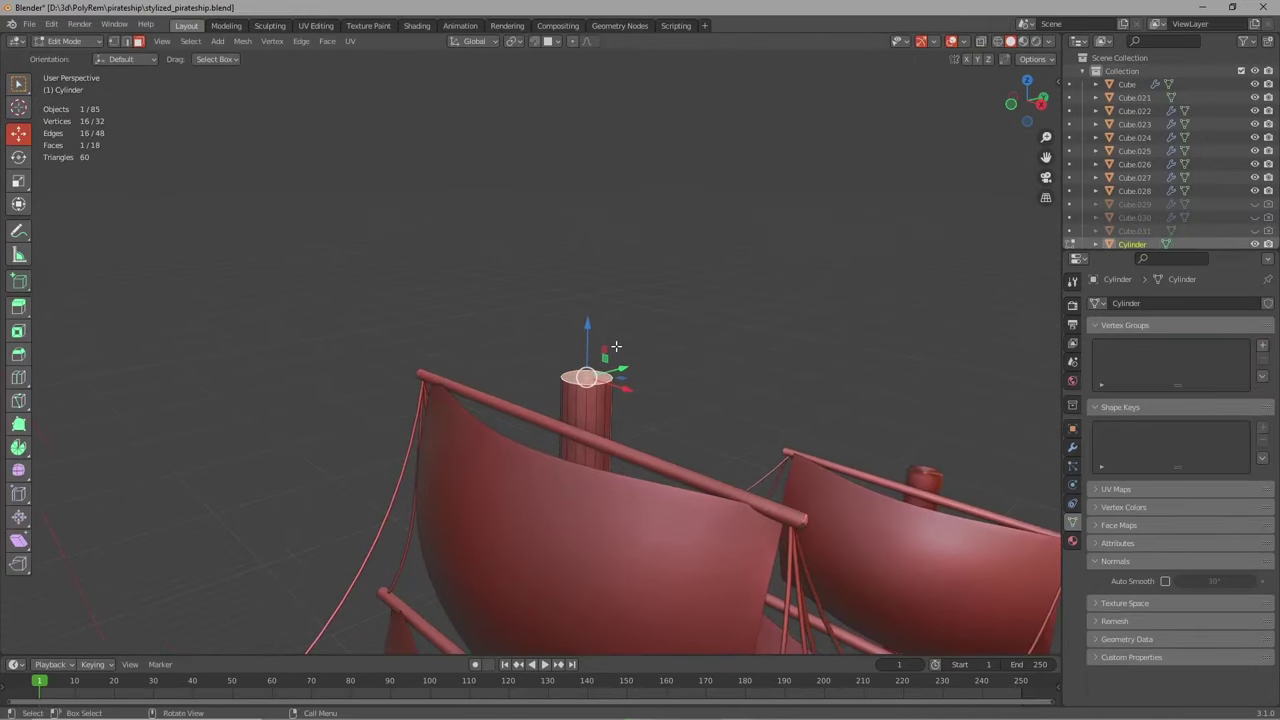
pyautogui.press('e')
pyautogui.rightClick(632, 328)
pyautogui.press('s')
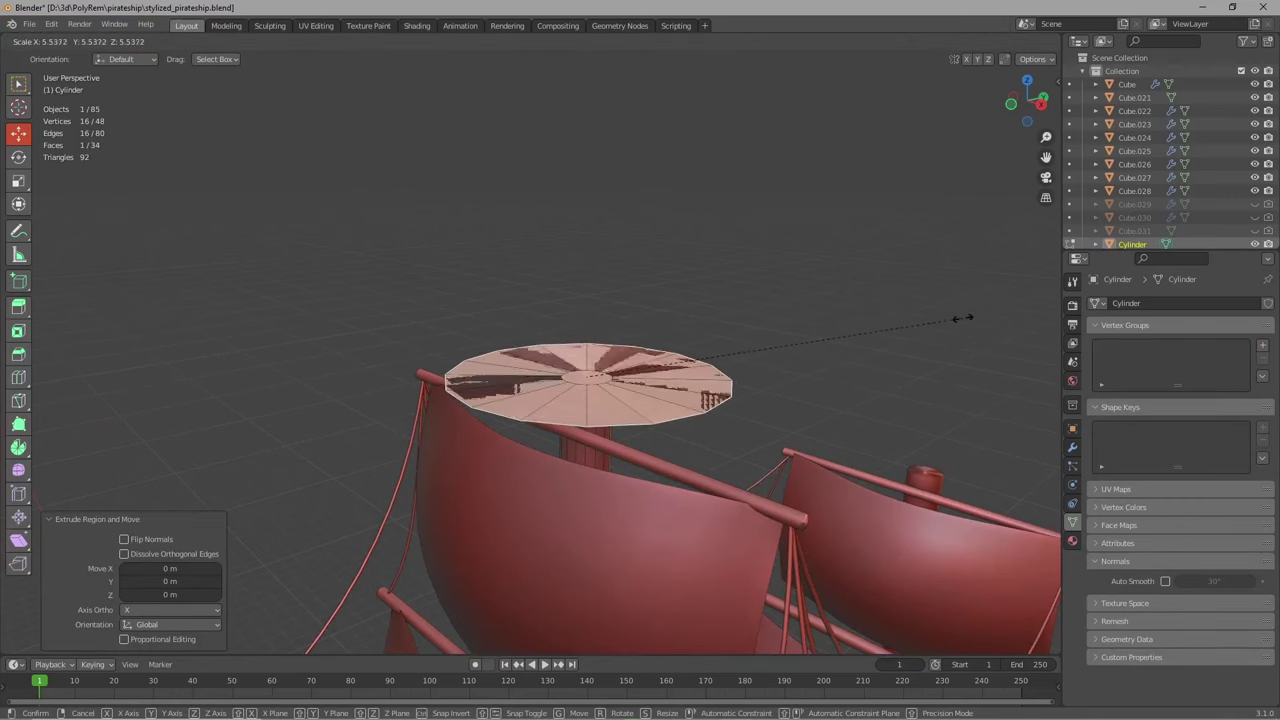
pyautogui.click(969, 319)
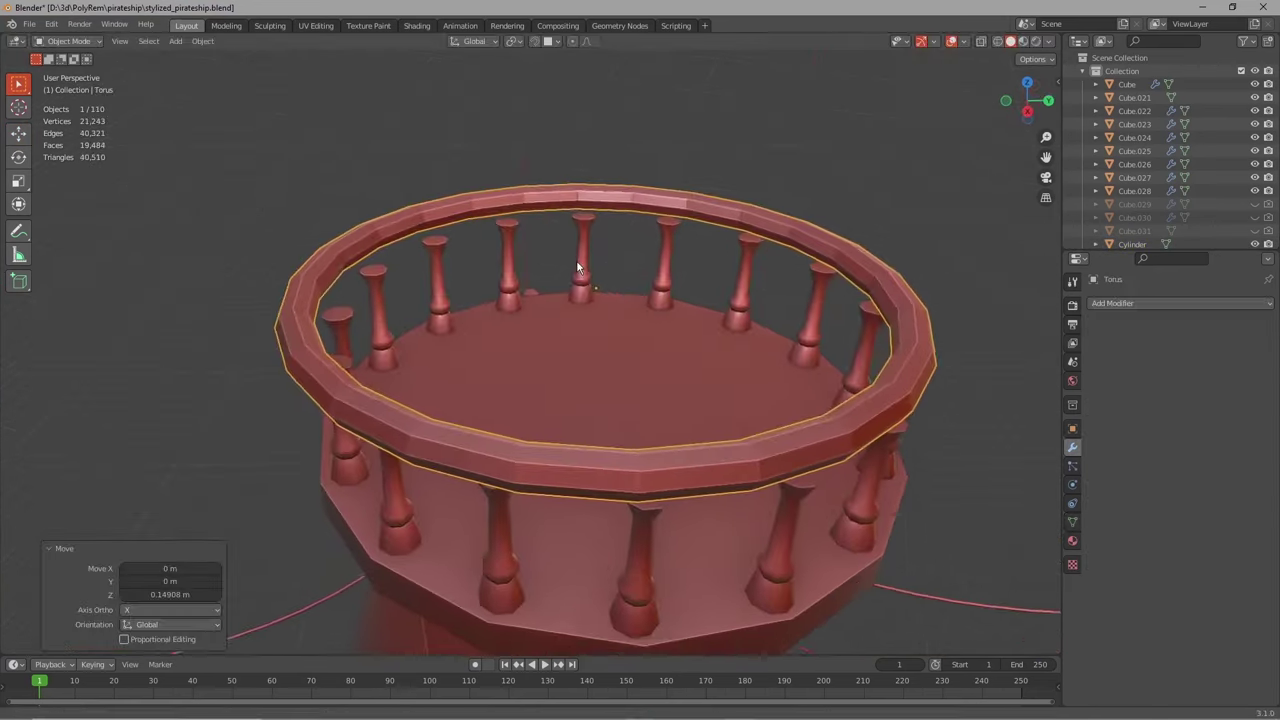
# - Adjust the height of the crow's nest's round handrail along Z
pyautogui.scroll(-5, 585, 295)
pyautogui.press('g')
pyautogui.press('z')
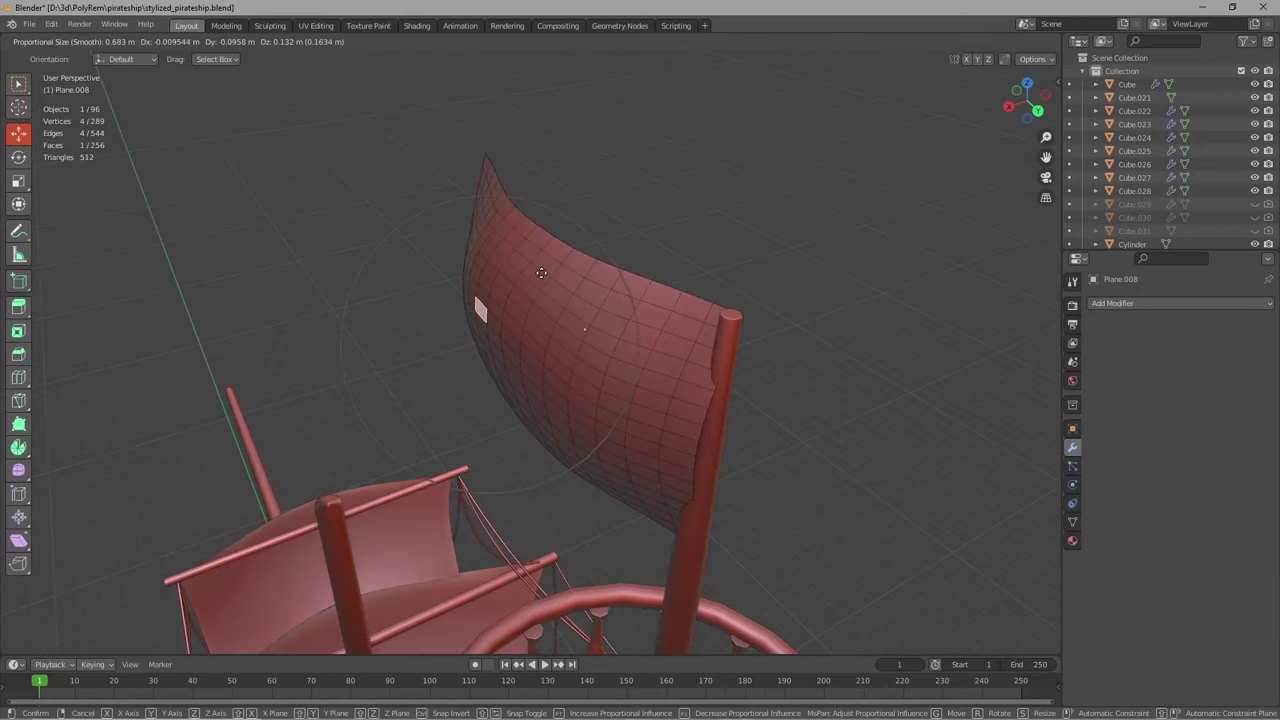
# - Shape waves into the flag by moving several of its faces with Smooth proportional editing at a size of about 0.68 m
pyautogui.click(520, 298)
pyautogui.click(622, 304)
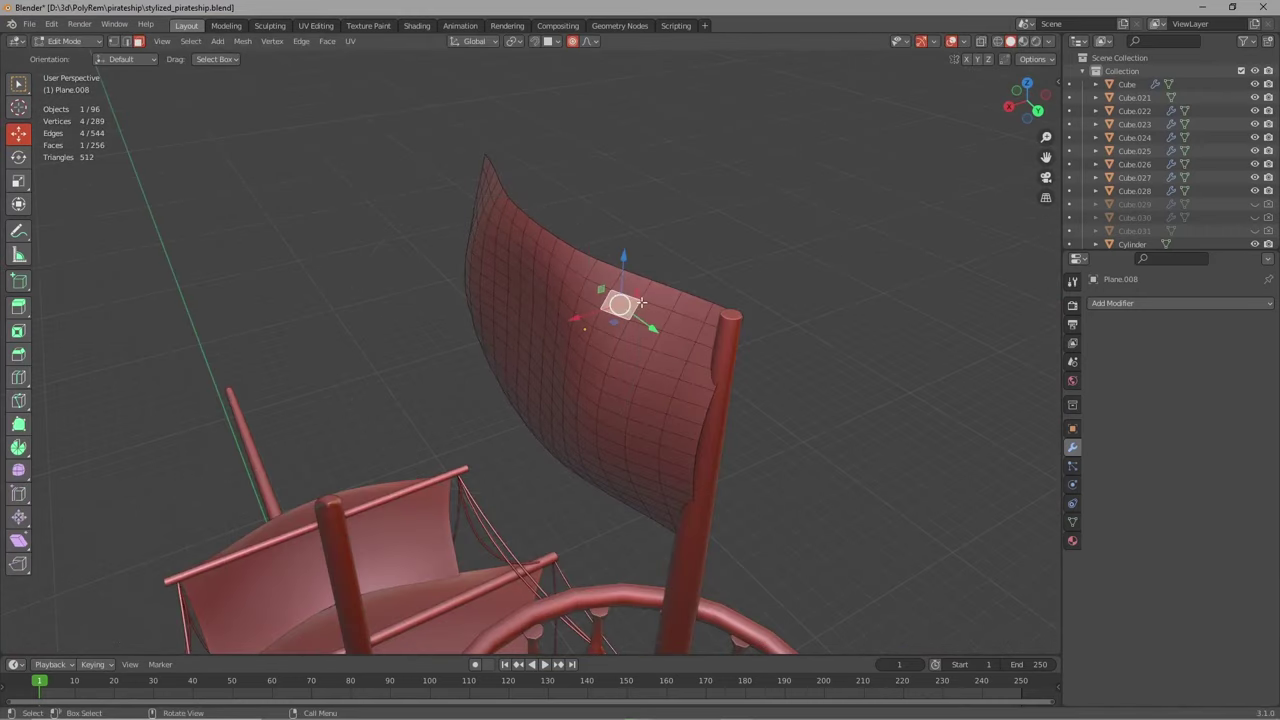
pyautogui.moveTo(516, 376); pyautogui.dragTo(491, 449, button='middle')
pyautogui.press('g')
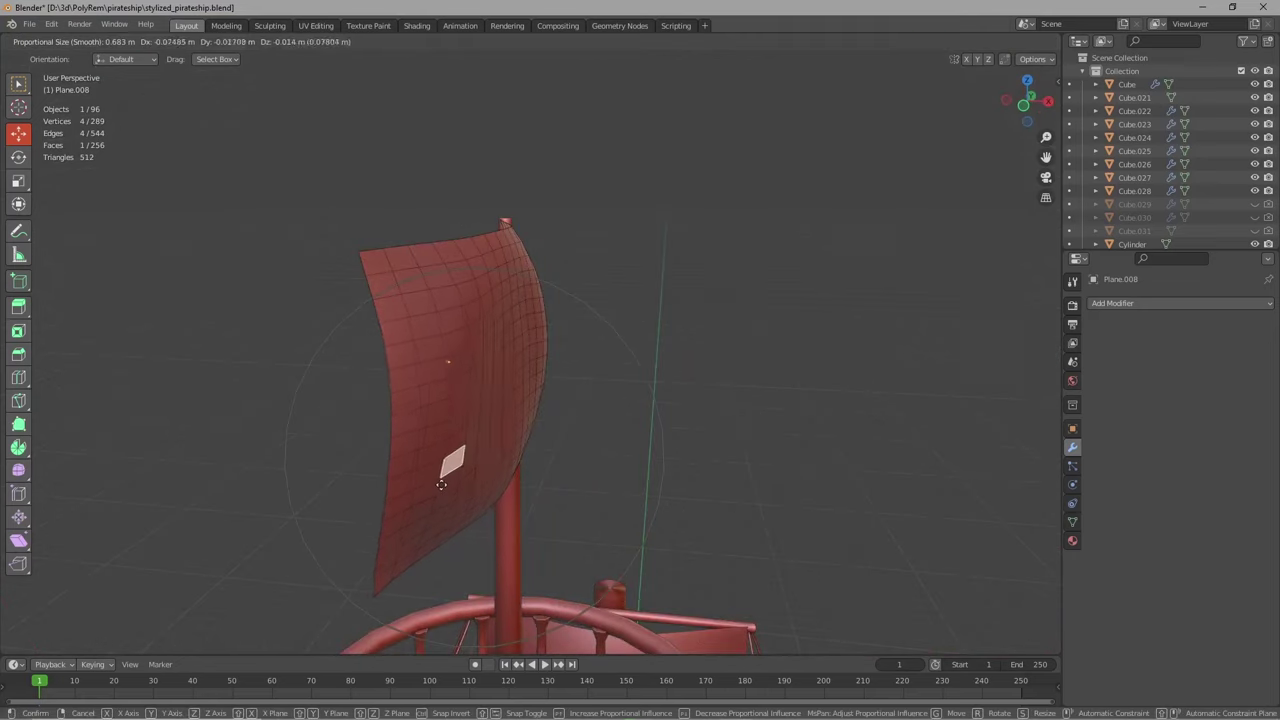
pyautogui.click(454, 341)
pyautogui.click(424, 268)
pyautogui.press('g')
pyautogui.click(537, 363)
pyautogui.click(544, 392)
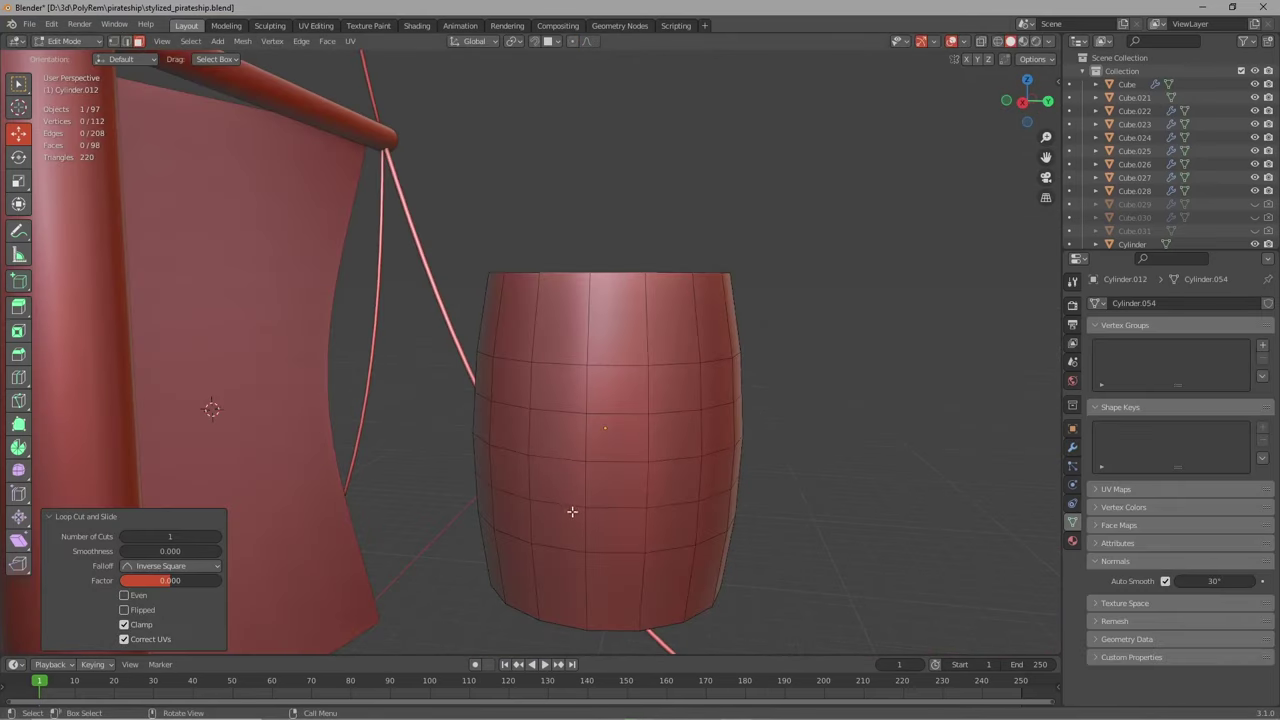
# - Extrude the two face bands around the barrel along their normals by about 0.046 m to form hoops
pyautogui.keyDown('alt'); pyautogui.click(572, 511); pyautogui.keyUp('alt')
pyautogui.keyDown('alt'); pyautogui.keyDown('shift'); pyautogui.click(612, 395); pyautogui.keyUp('shift'); pyautogui.keyUp('alt')
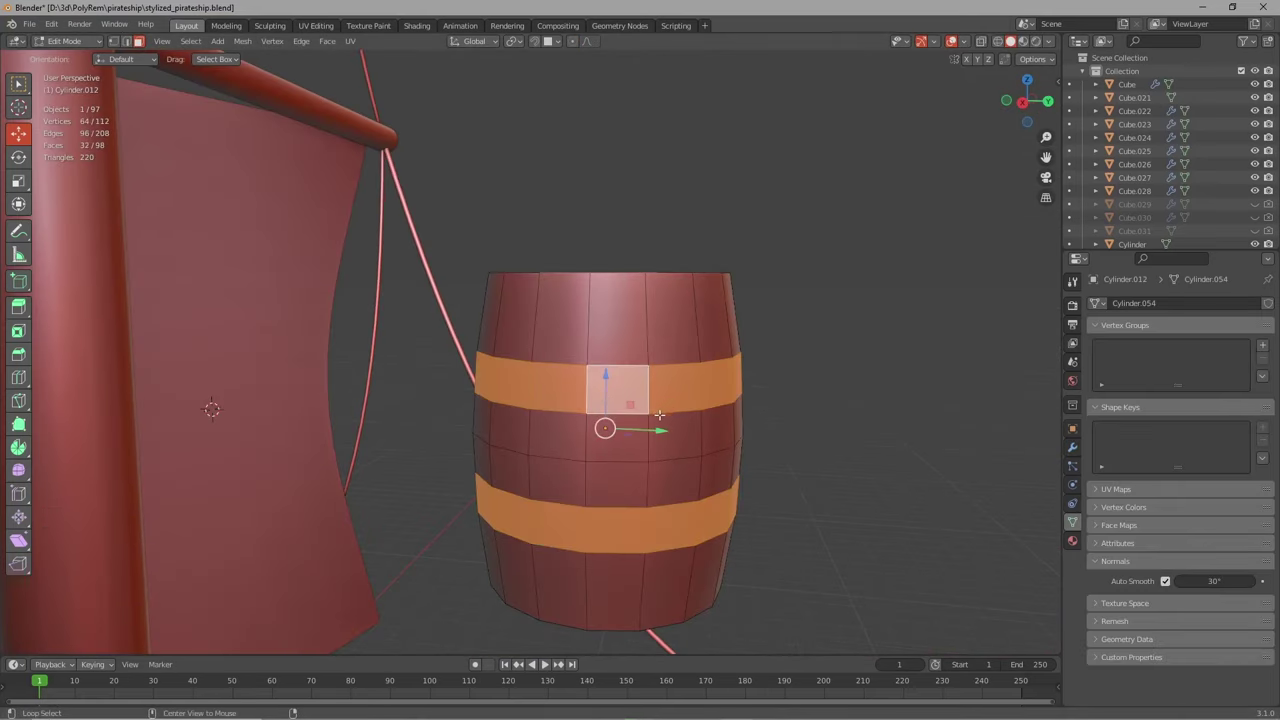
pyautogui.hotkey('alt', 'e')
pyautogui.click(655, 418)
pyautogui.click(660, 410)
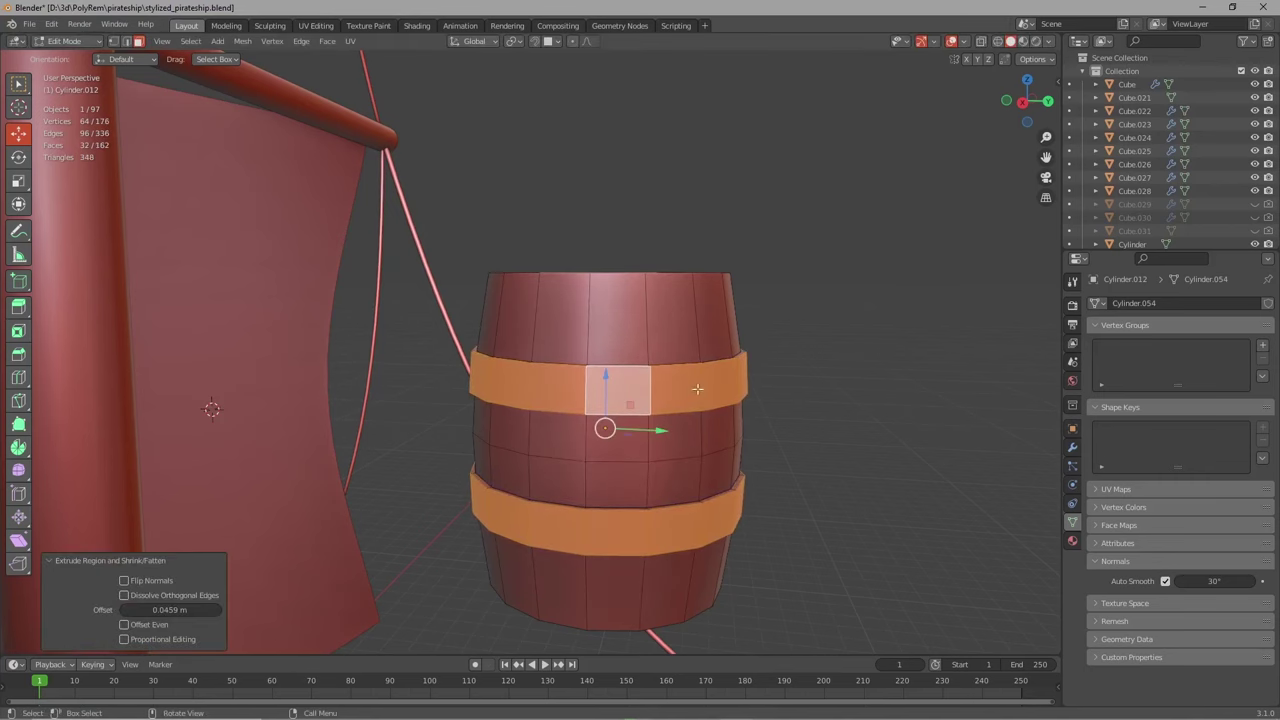
pyautogui.press('Tab')
pyautogui.moveTo(777, 371); pyautogui.dragTo(694, 374, button='middle')
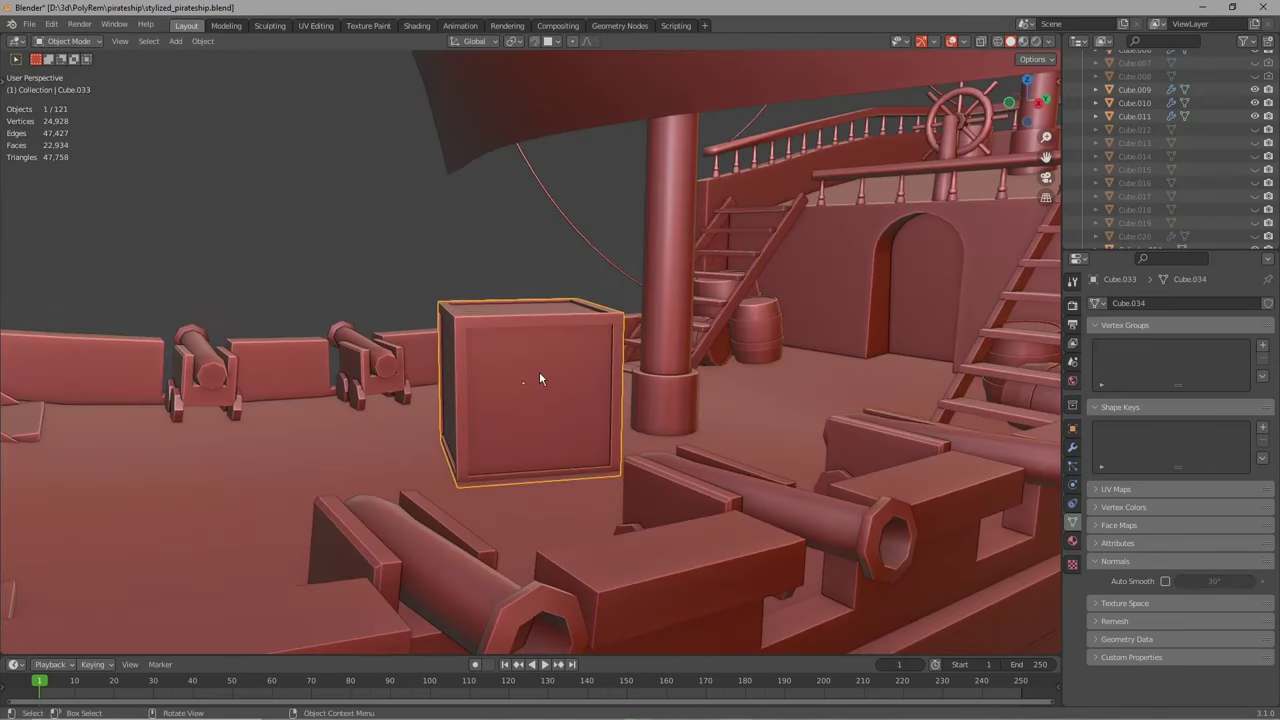
# - Duplicate the deck crate along Y, scale the copy to 0.75 and reposition it
pyautogui.hotkey('shift', 'd')
pyautogui.press('y')
pyautogui.click(400, 422)
pyautogui.write('s.75')
pyautogui.press('Return')
pyautogui.moveTo(410, 416); pyautogui.dragTo(638, 434, button='middle')
pyautogui.press('g')
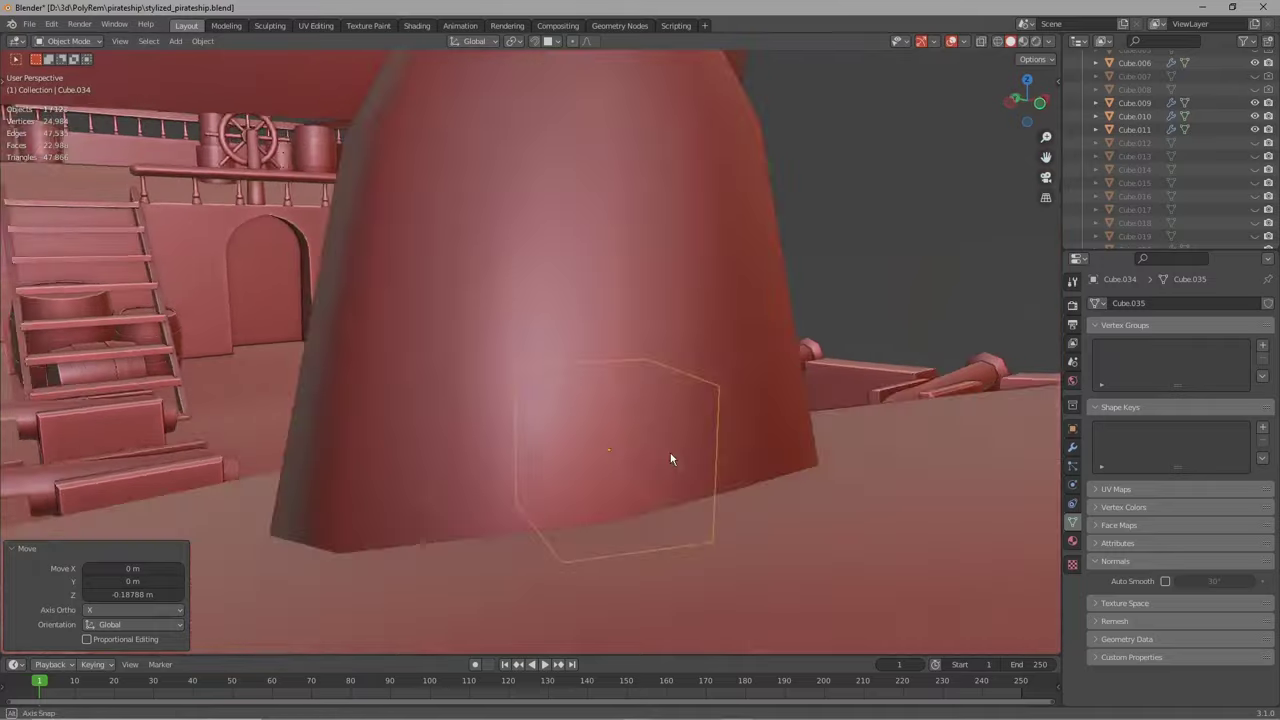
# - Render an image of the scene
pyautogui.press('F12')
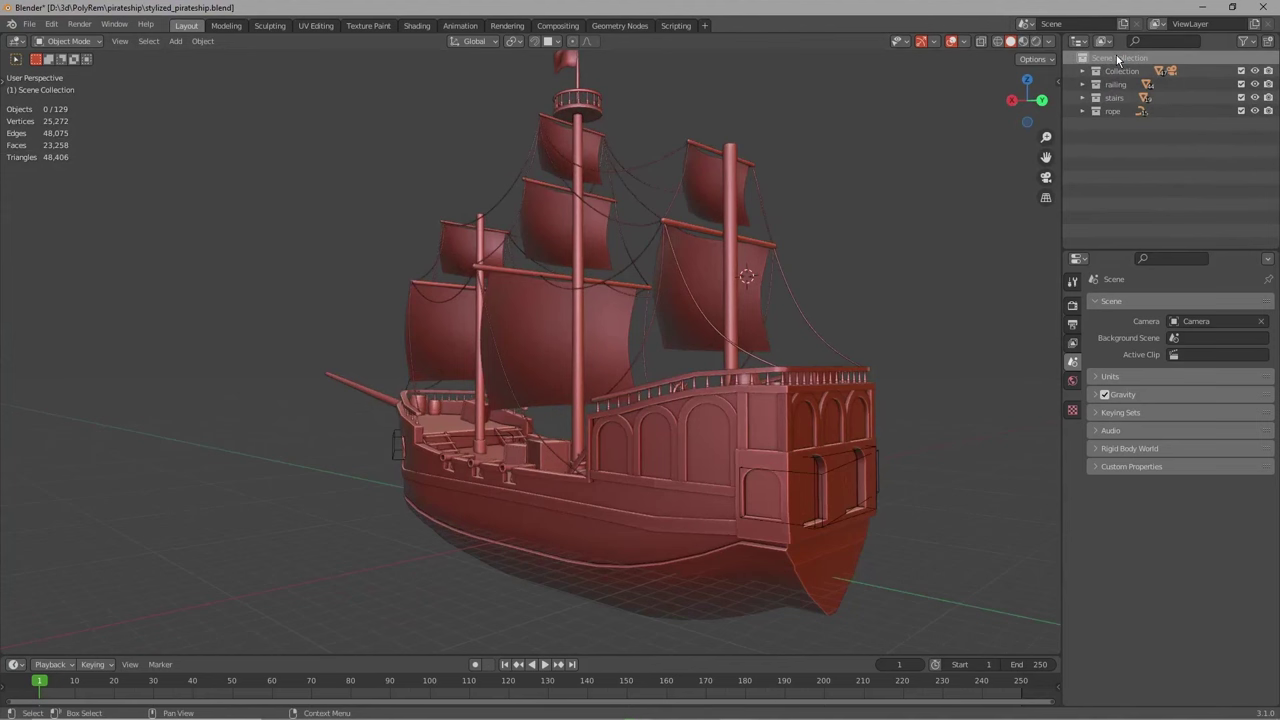
# - Create a new collection named ship under the Scene Collection
pyautogui.rightClick(1117, 55)
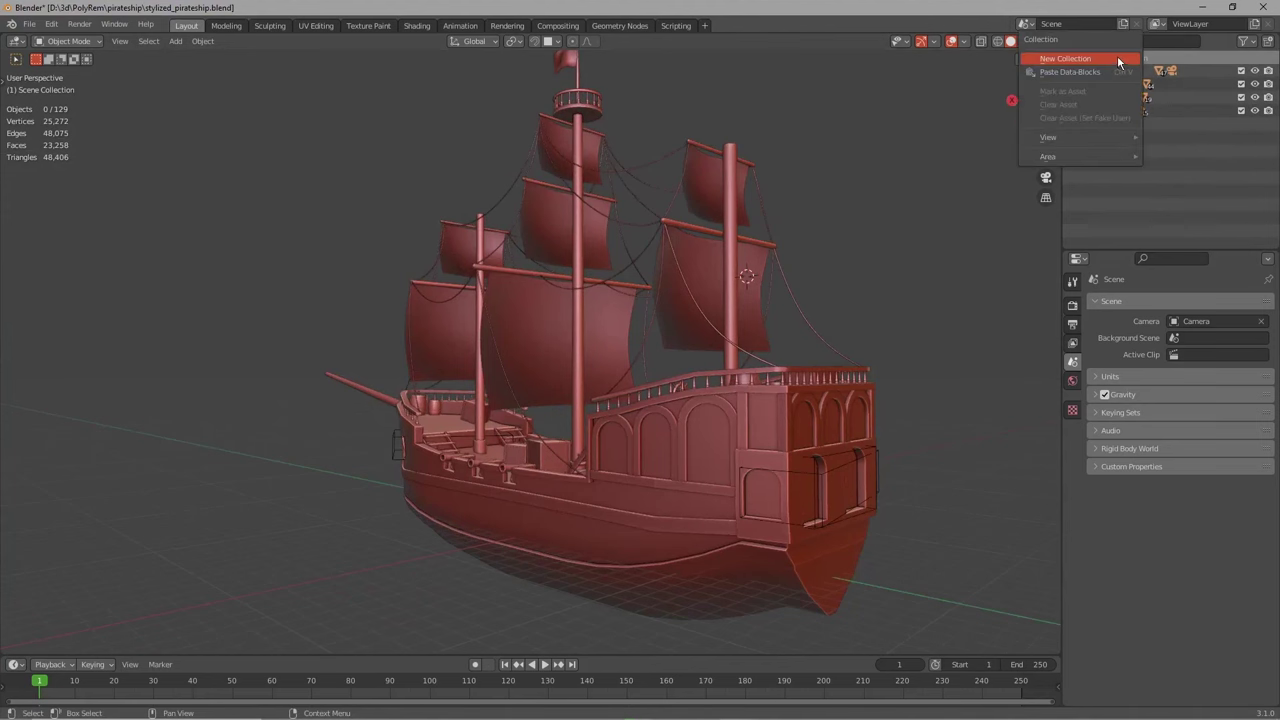
pyautogui.click(1117, 55)
pyautogui.click(1125, 125)
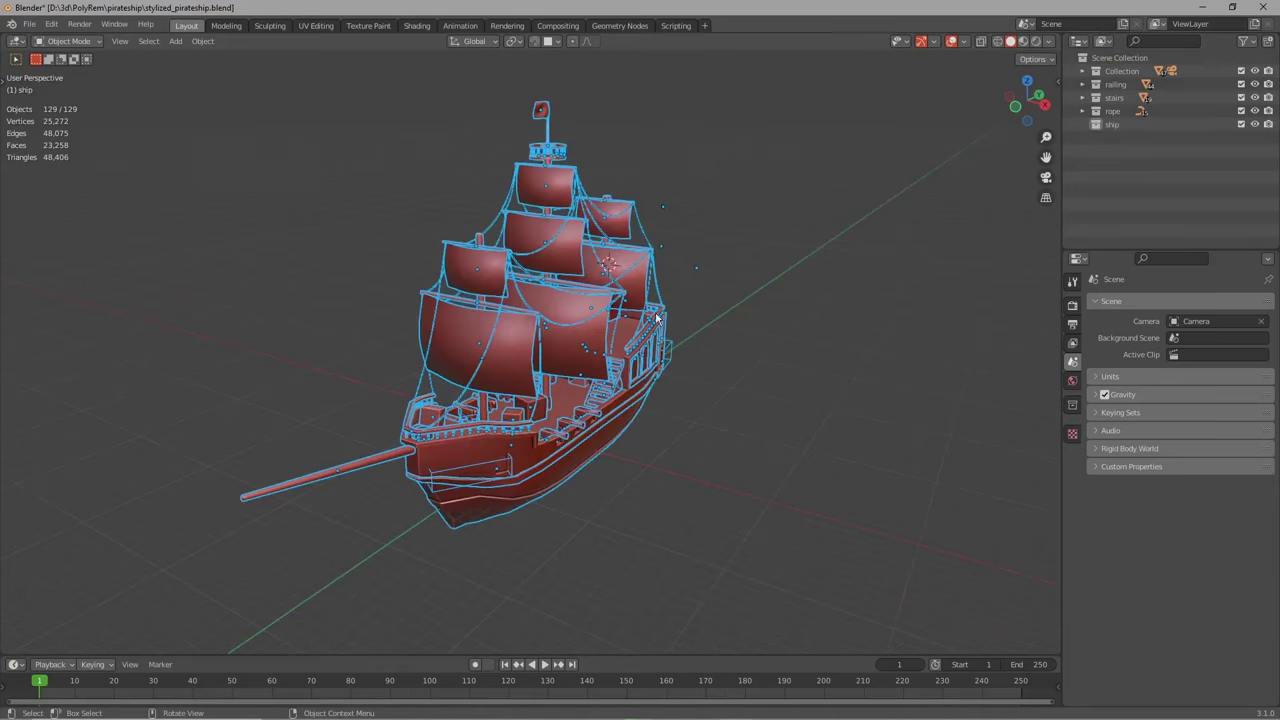
# - Duplicate all objects in place and move the copies into the ship collection
pyautogui.hotkey('shift', 'd')
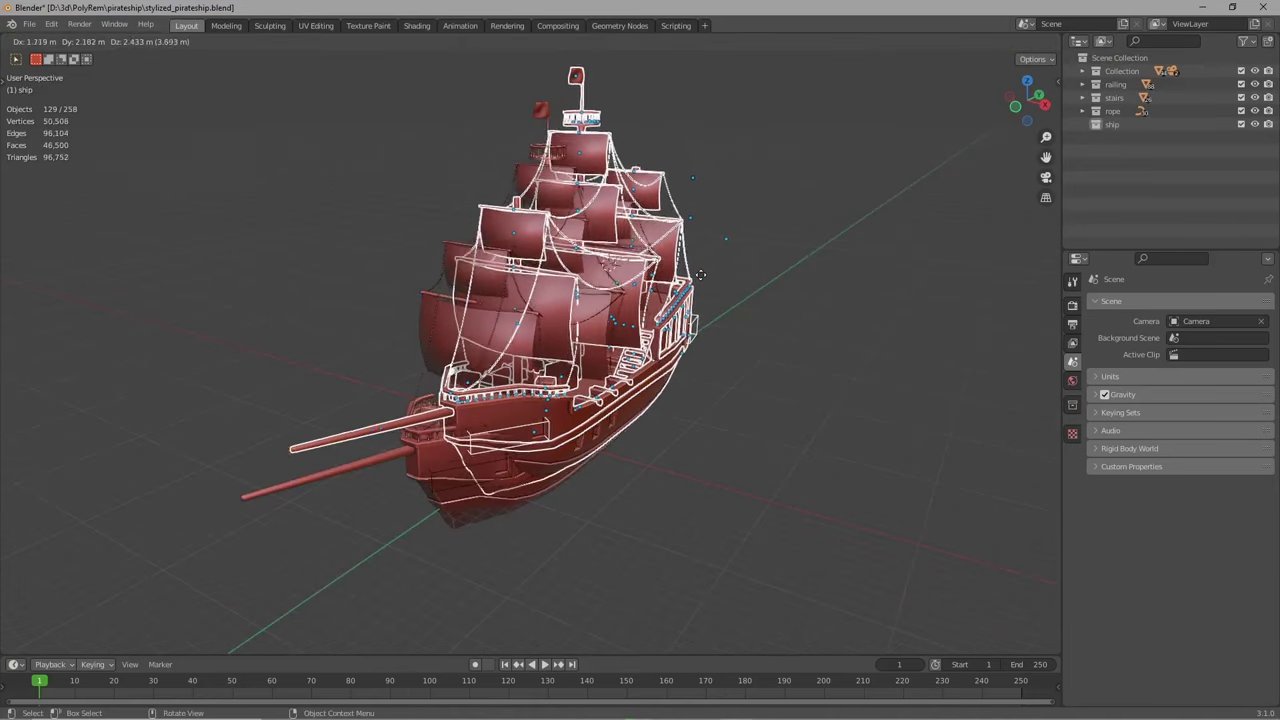
pyautogui.rightClick(713, 276)
pyautogui.press('m')
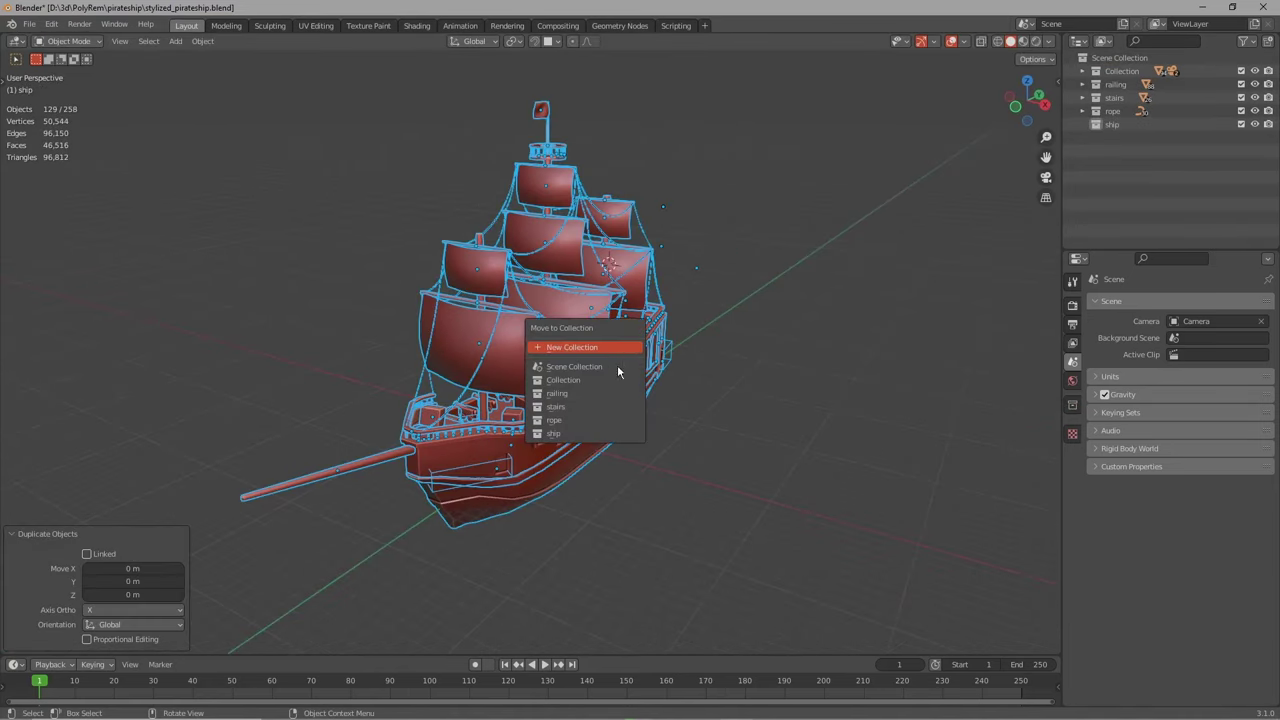
pyautogui.click(576, 427)
# - Exclude the rope, stairs, railing and Collection collections from the view layer, keeping only ship active
pyautogui.click(1084, 123)
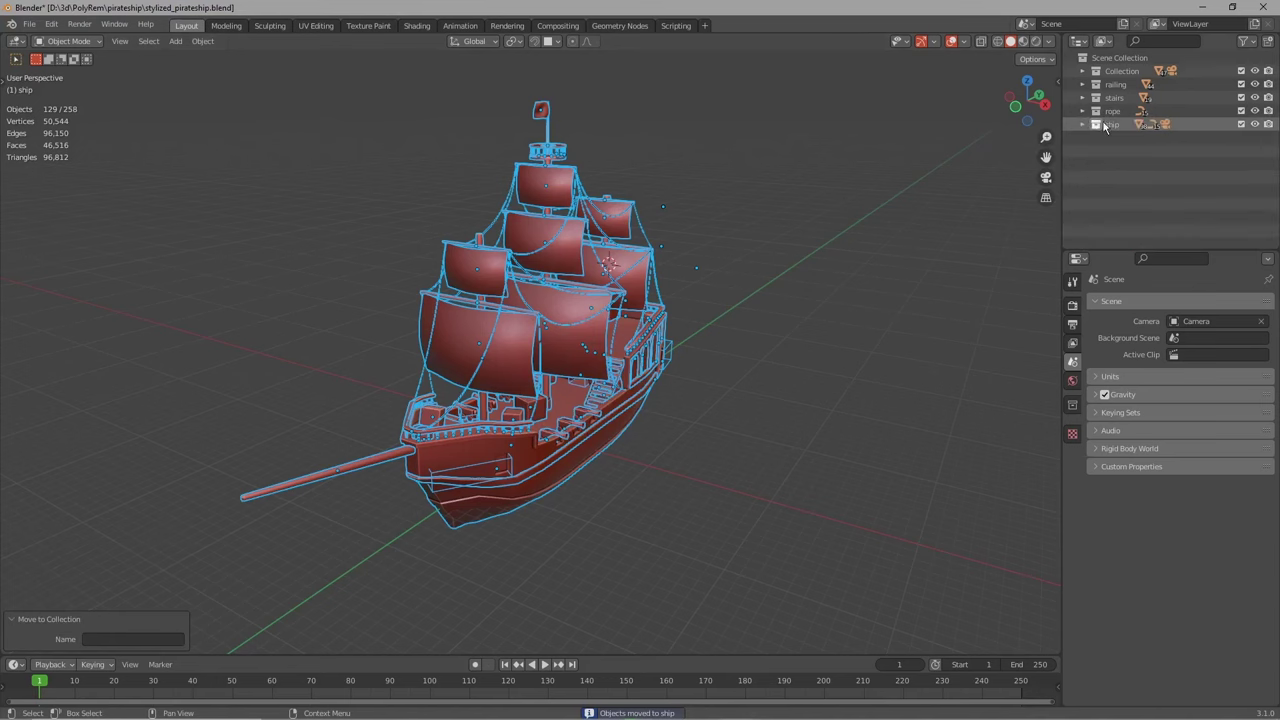
pyautogui.click(1242, 110)
pyautogui.click(1242, 97)
pyautogui.click(1242, 84)
pyautogui.click(1242, 71)
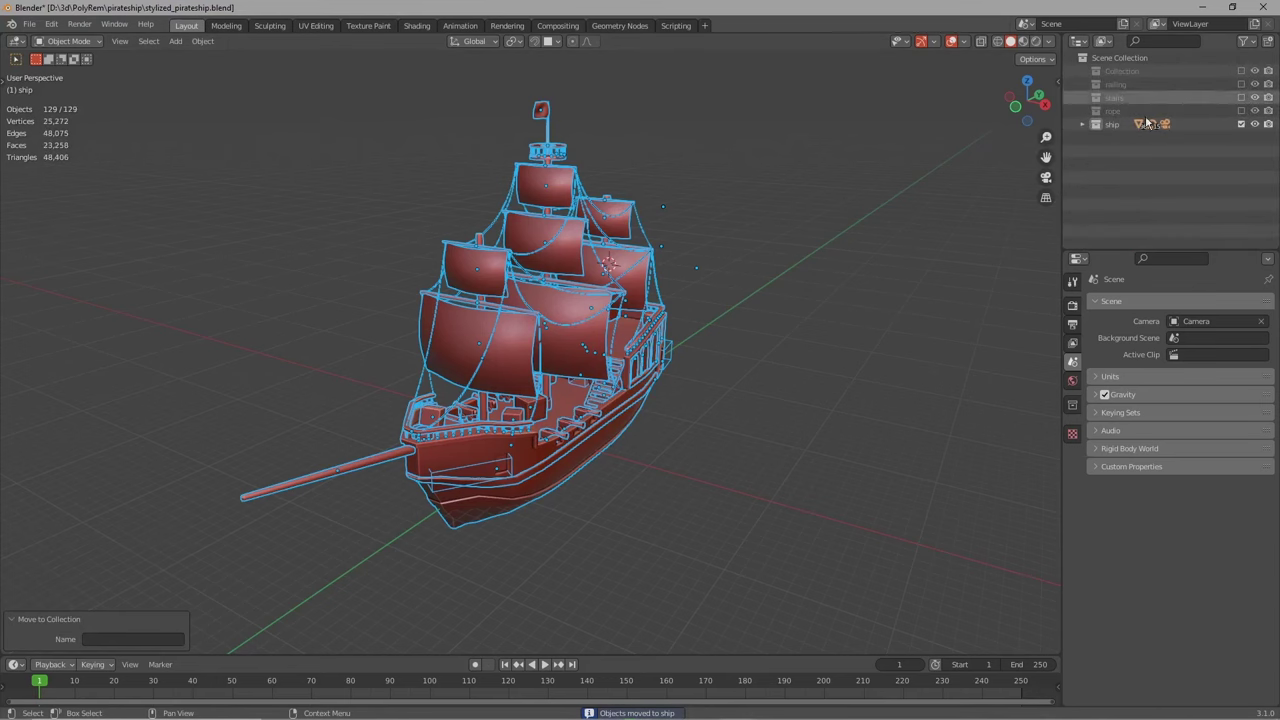
# - Convert all the objects in the ship collection to meshes
pyautogui.moveTo(781, 251); pyautogui.dragTo(780, 236, button='middle')
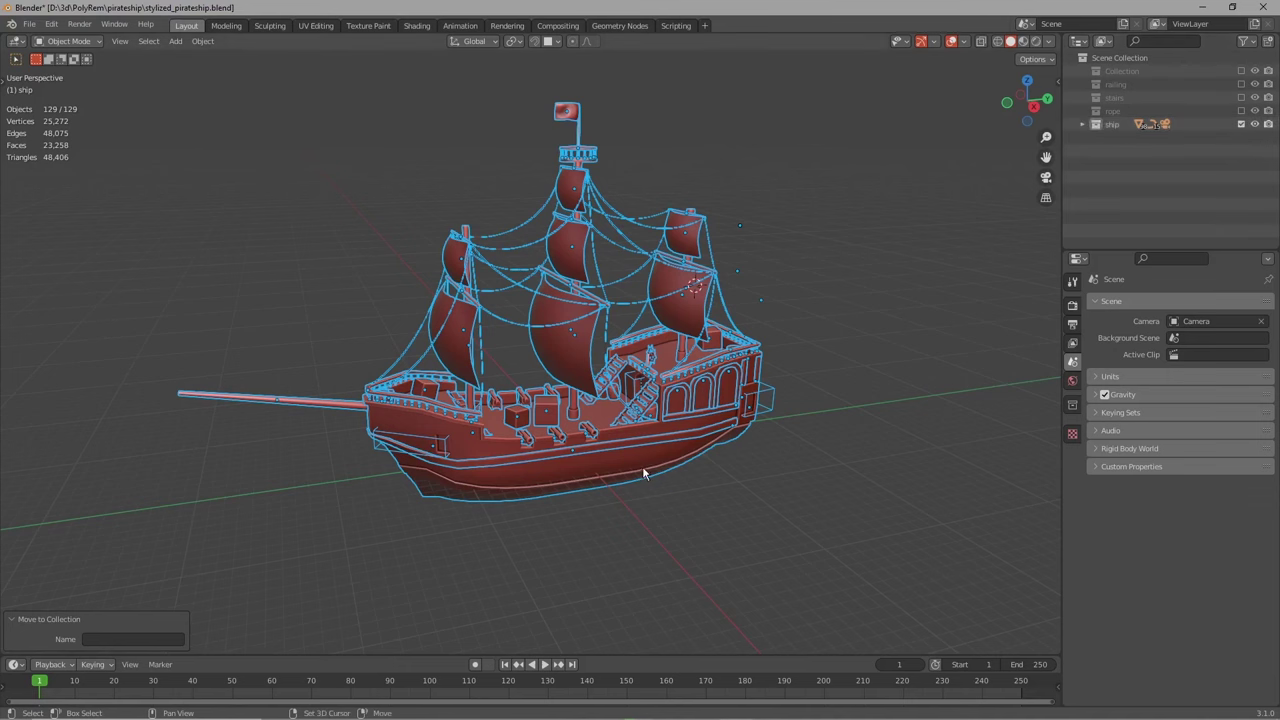
pyautogui.moveTo(762, 289); pyautogui.dragTo(809, 257, button='middle')
pyautogui.scroll(1, 757, 263)
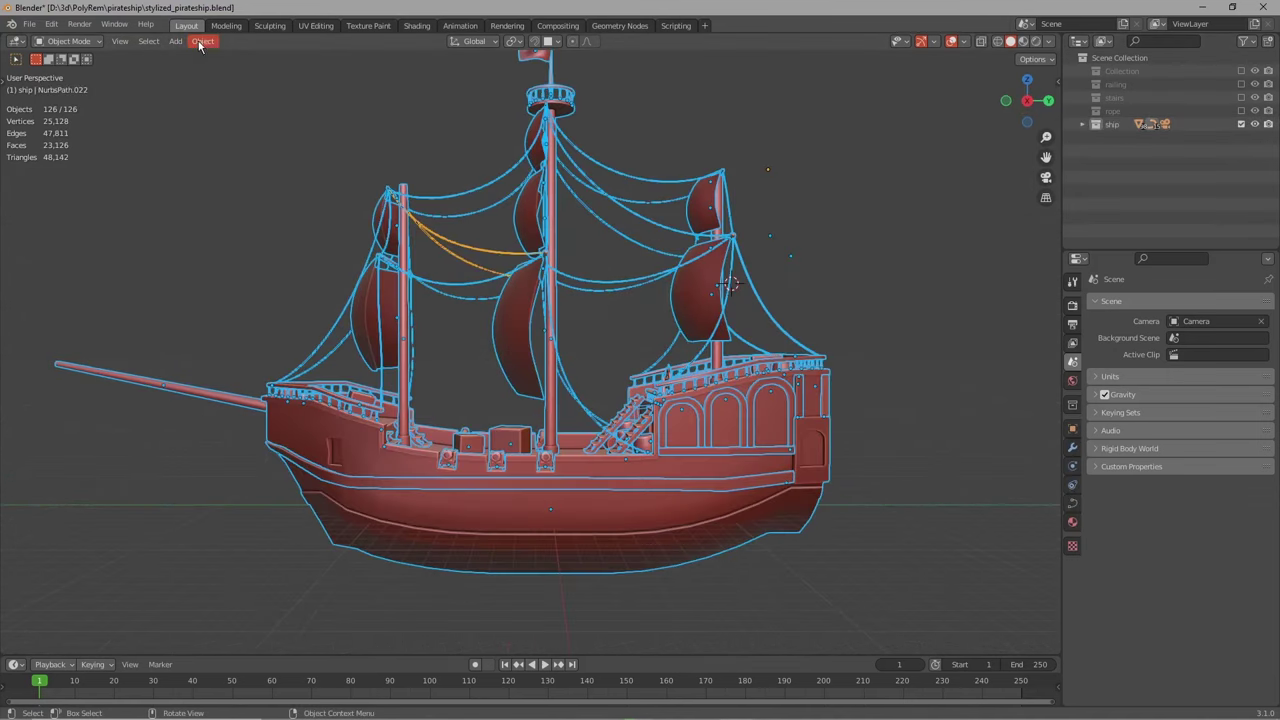
pyautogui.click(201, 42)
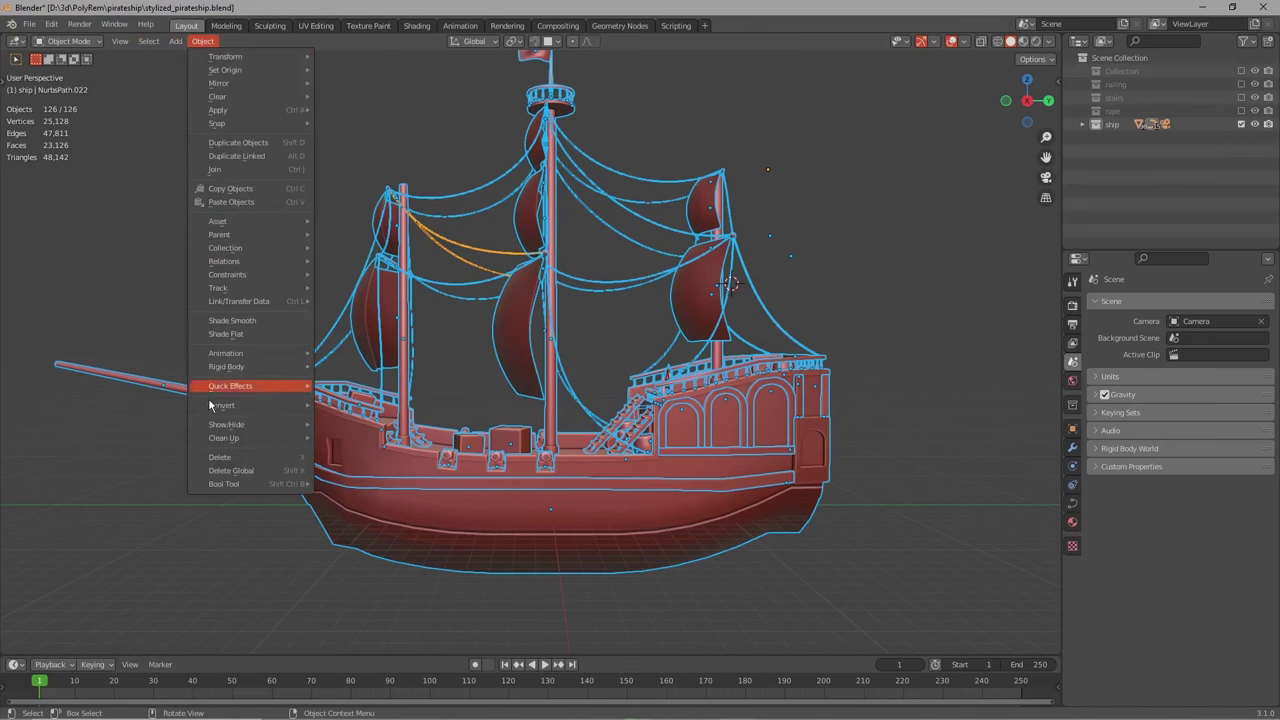
pyautogui.moveTo(257, 408)
pyautogui.click(334, 425)
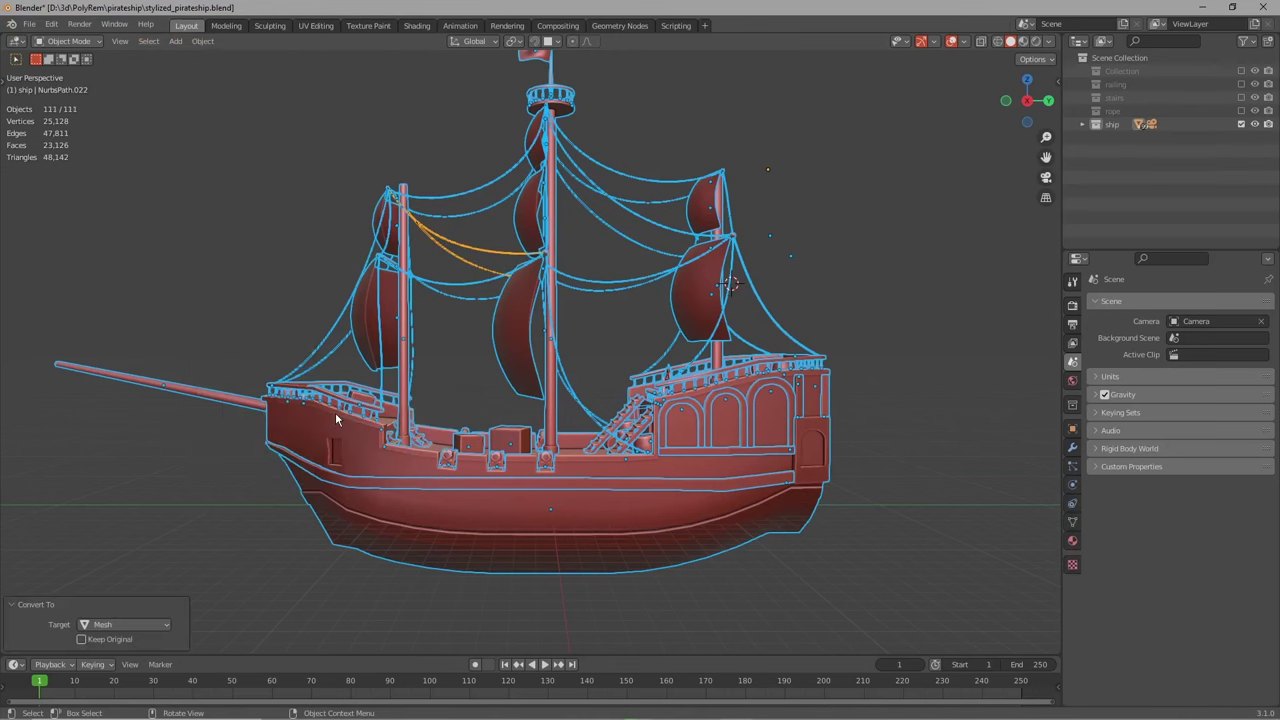
# - Examine the converted mesh of the ropes between the front and middle masts
pyautogui.click(446, 288)
pyautogui.moveTo(446, 288); pyautogui.dragTo(510, 341, button='middle')
pyautogui.scroll(6, 510, 340)
pyautogui.press('Tab')
pyautogui.click(462, 334)
pyautogui.press('Tab')
pyautogui.scroll(-8, 434, 393)
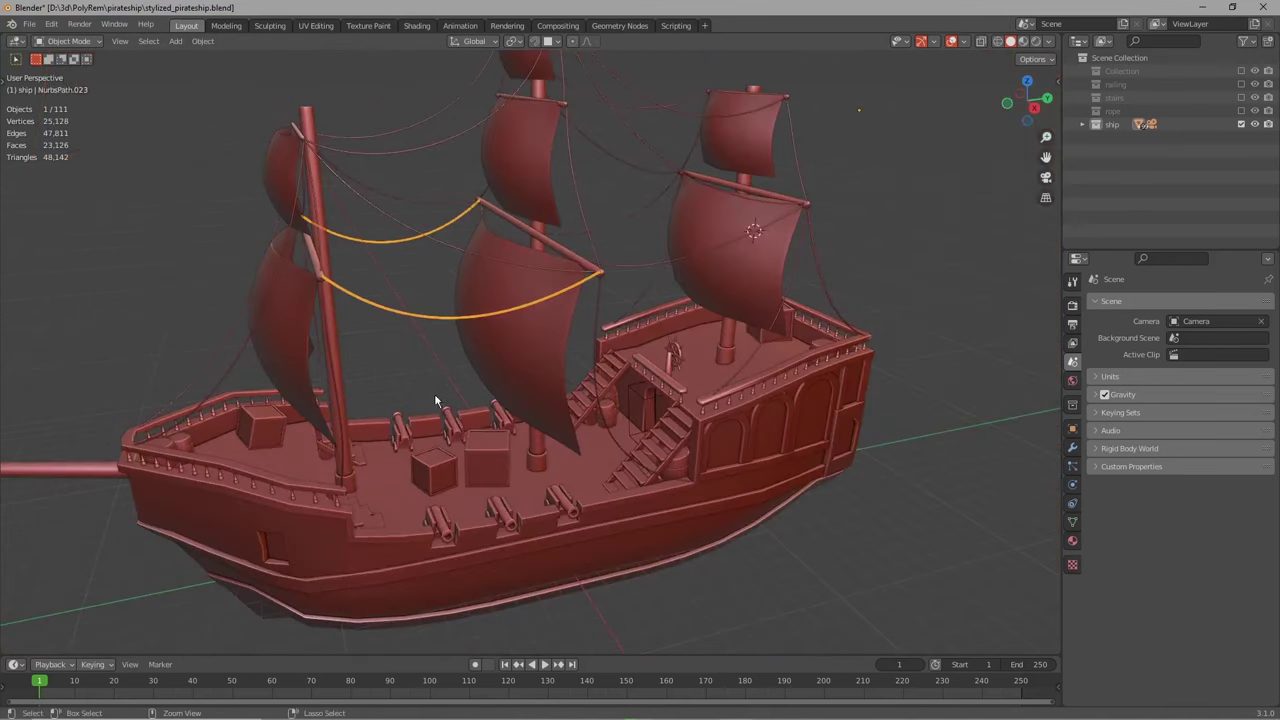
# - Try to join all the ship's parts into one mesh with the hull as the active object
pyautogui.press('a')
pyautogui.click(429, 539)
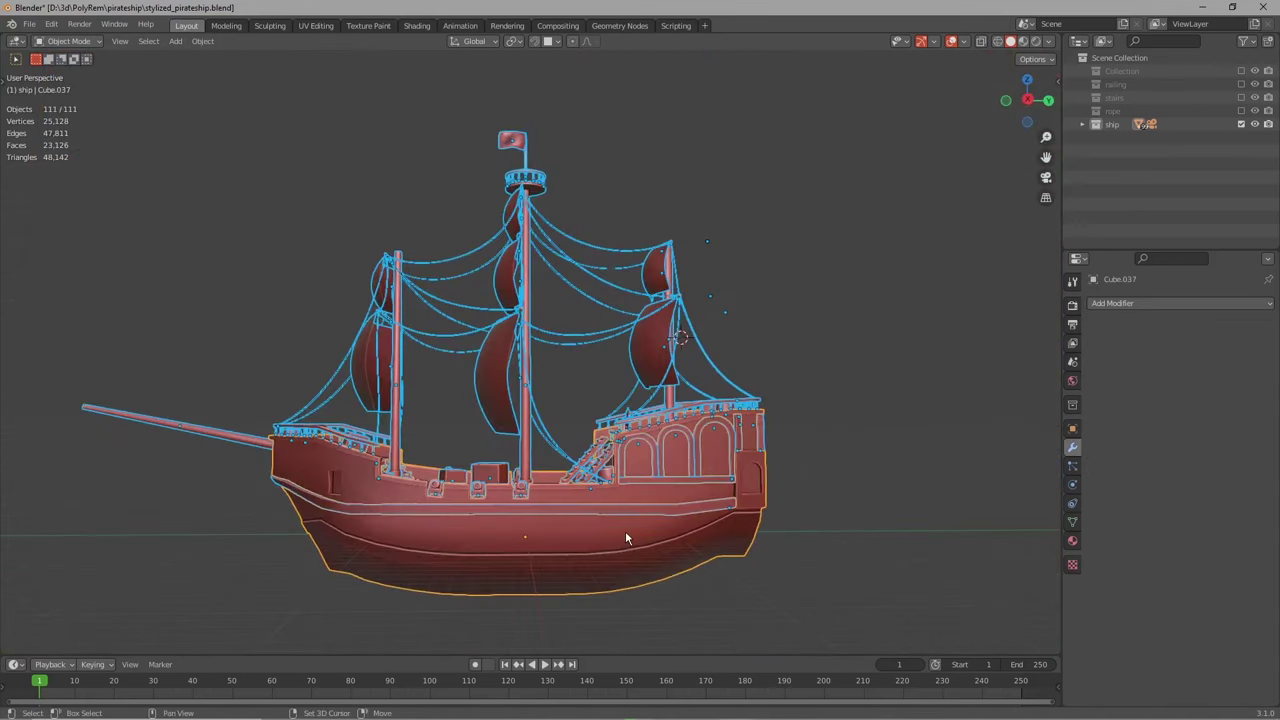
pyautogui.hotkey('ctrl', 'j')
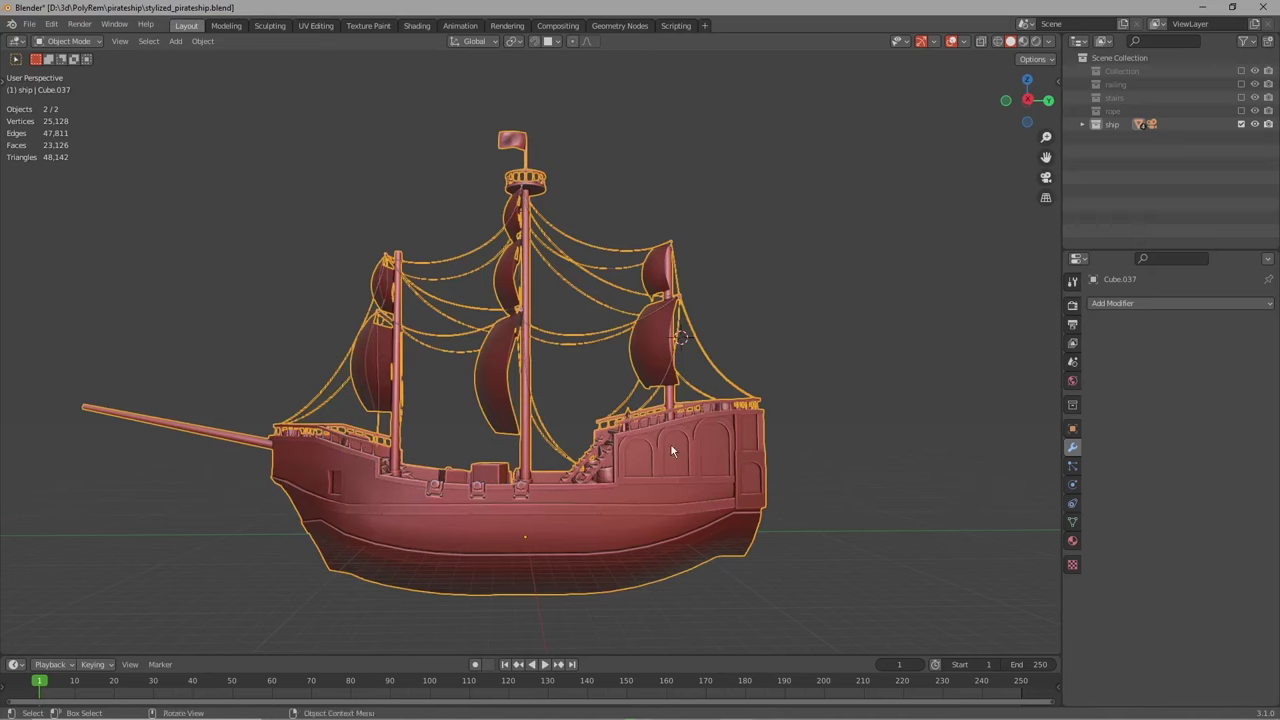
pyautogui.hotkey('ctrl', 'z')
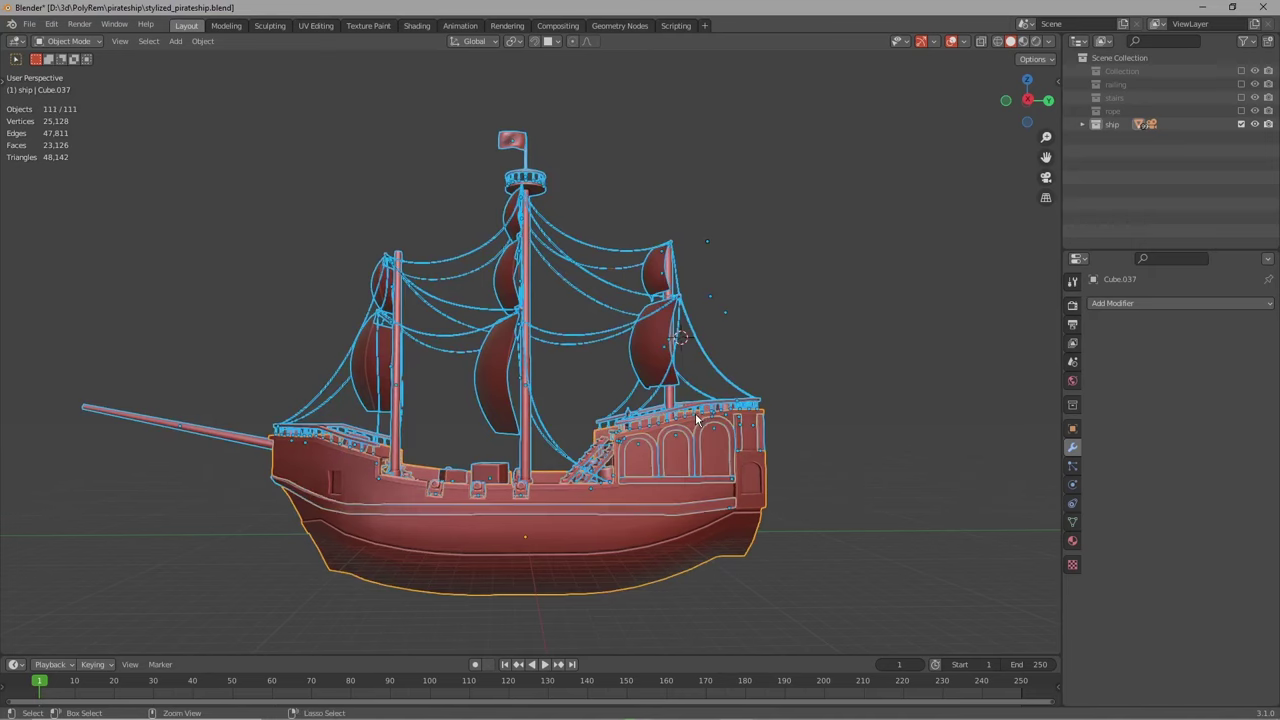
# - Join all the selected ship parts into the hull mesh and check the joined model
pyautogui.hotkey('ctrl', 'j')
pyautogui.click(766, 371)
pyautogui.moveTo(766, 371); pyautogui.dragTo(642, 492, button='middle')
pyautogui.scroll(2, 642, 485)
pyautogui.click(639, 442)
pyautogui.moveTo(655, 418)
pyautogui.mouseDown(button='middle')
pyautogui.moveTo(626, 380)
pyautogui.moveTo(638, 420)
pyautogui.mouseUp(button='middle')
# - Select the ship mesh's sharp edges at 30° sharpness in edit mode and mark them as seams
pyautogui.press('Tab')
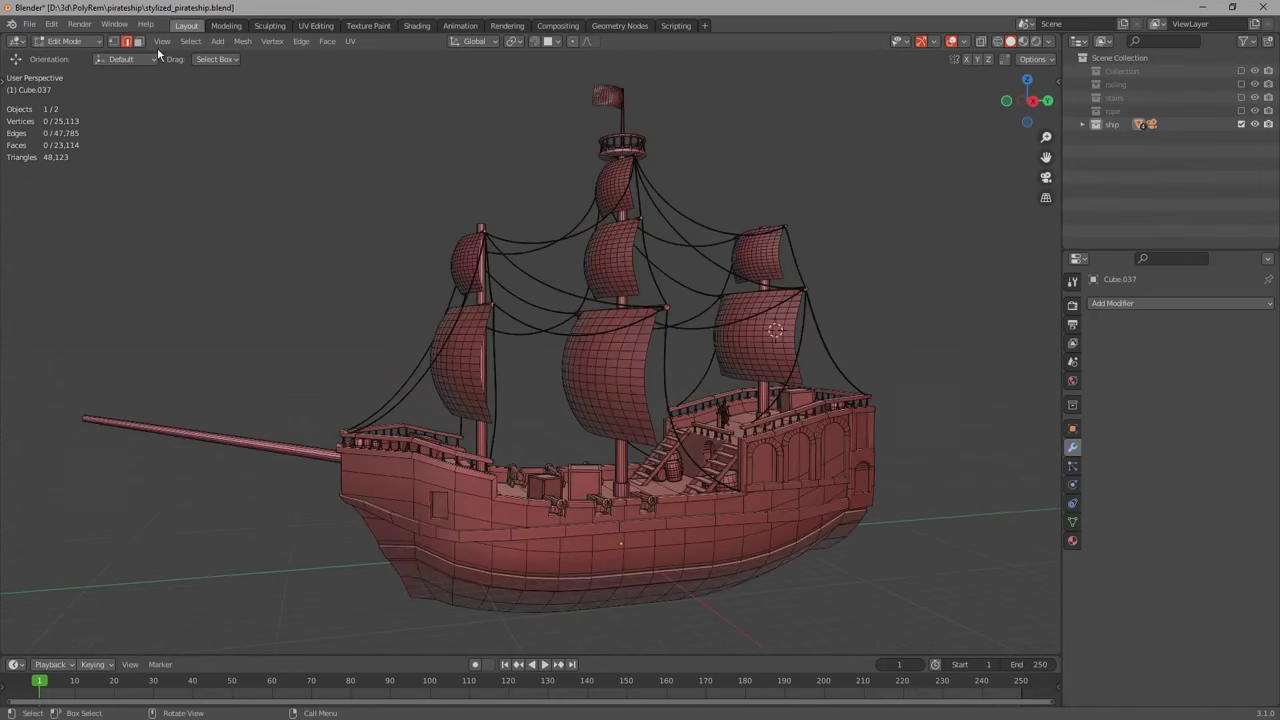
pyautogui.click(191, 41)
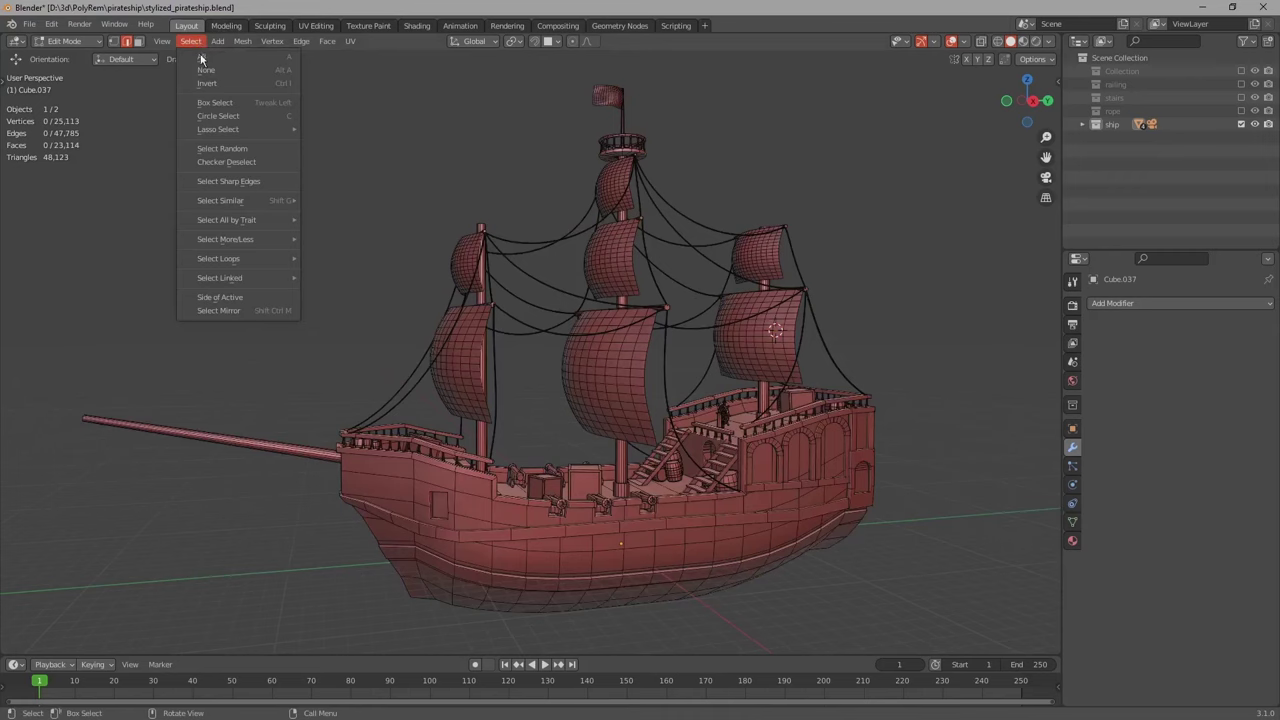
pyautogui.click(237, 181)
pyautogui.moveTo(280, 237); pyautogui.dragTo(419, 309, button='middle')
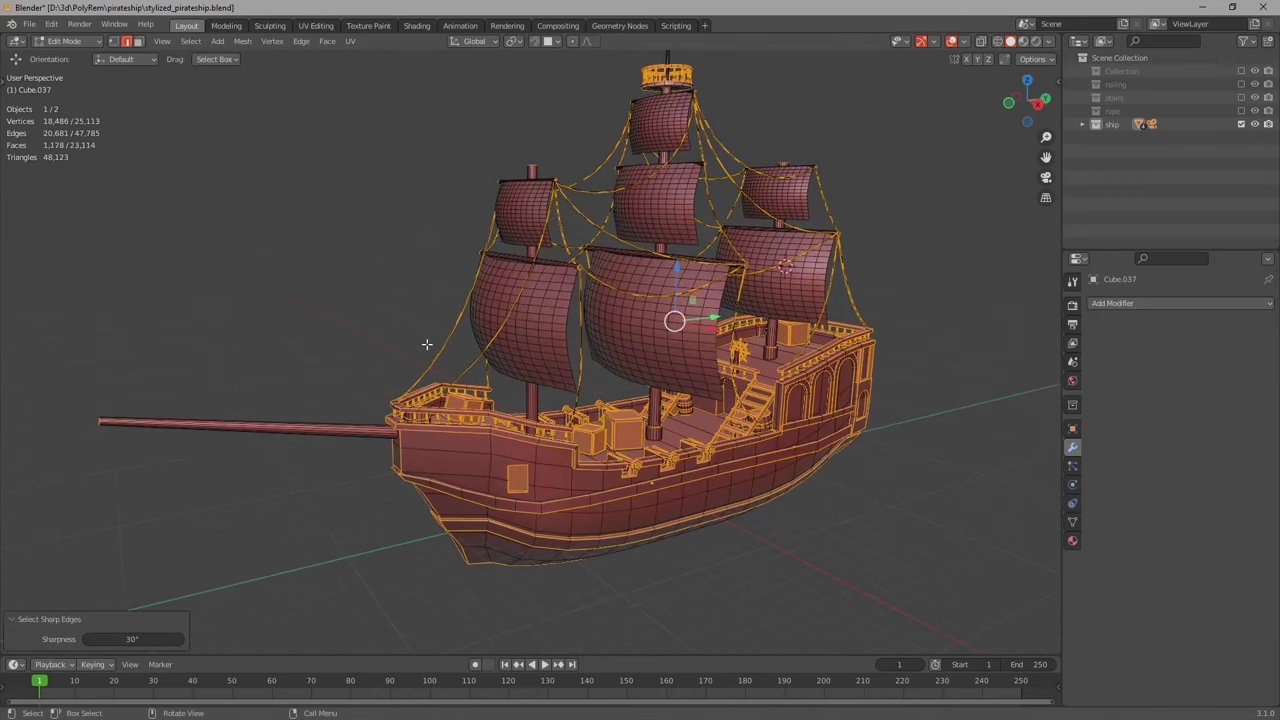
pyautogui.rightClick(436, 398)
pyautogui.click(433, 389)
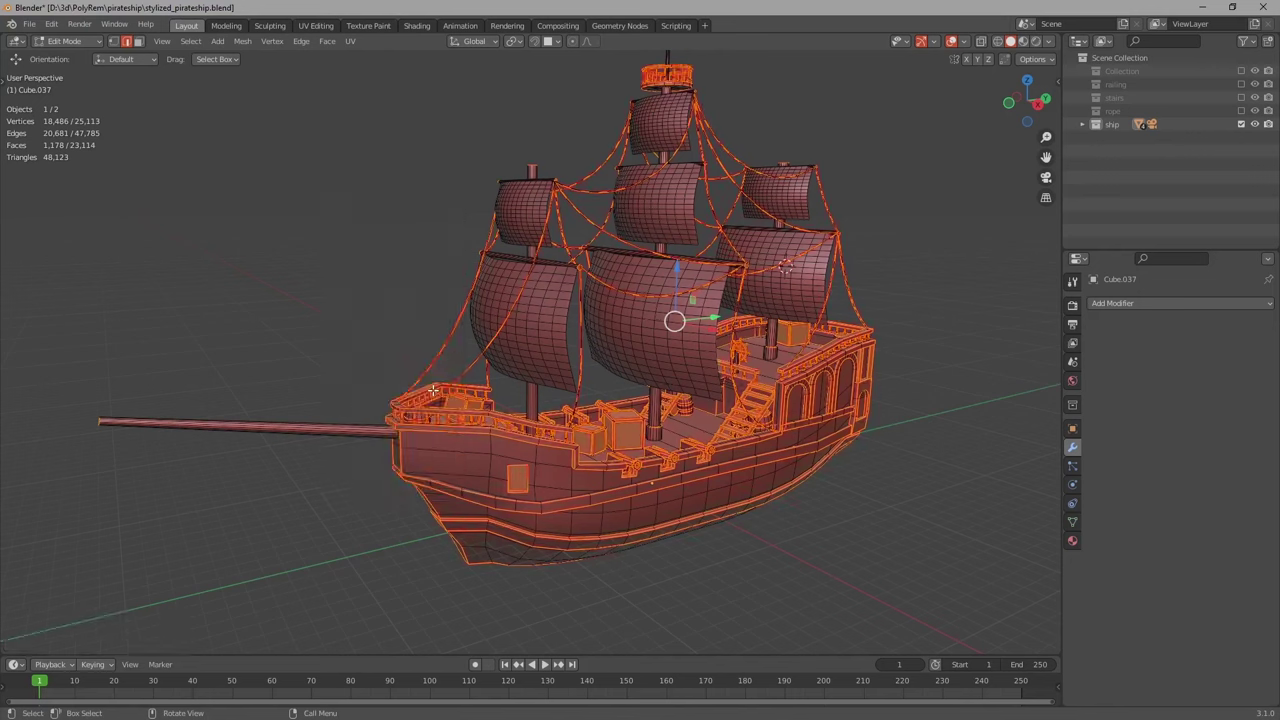
pyautogui.click(328, 330)
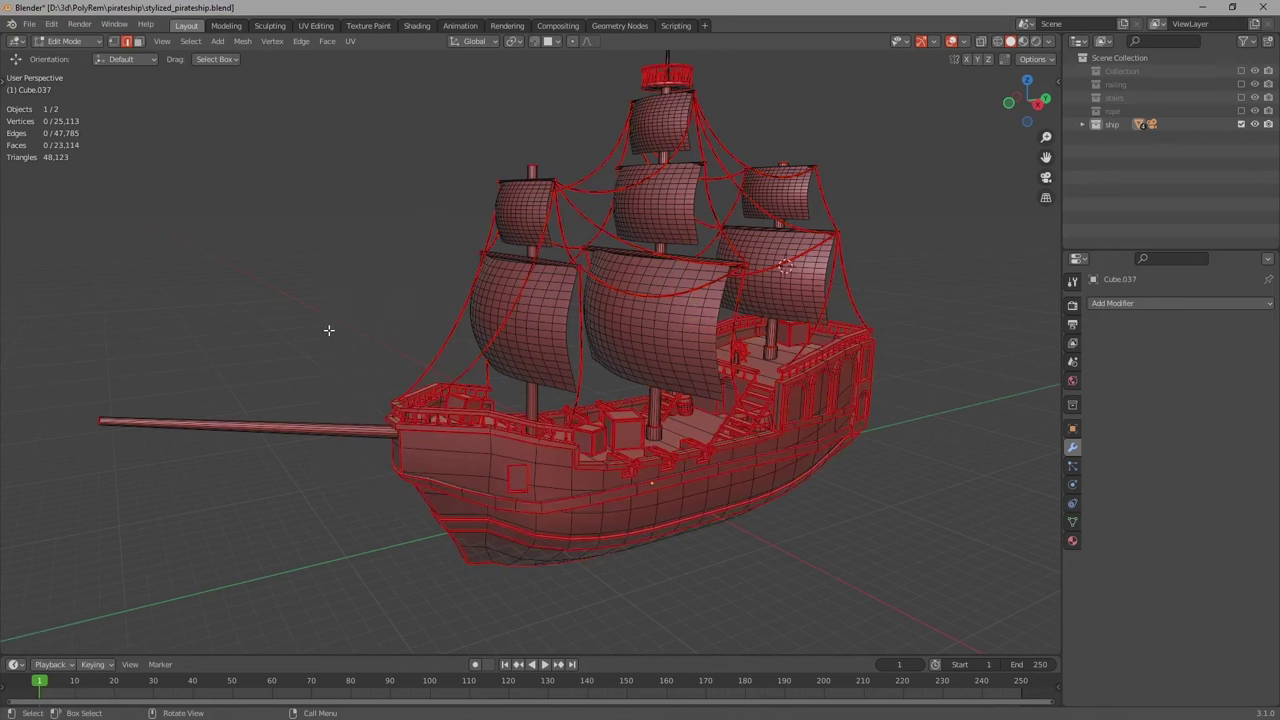
# - Add the remaining ropes around the front and middle masts to the face selection, including linked faces delimited by seam
pyautogui.moveTo(542, 440); pyautogui.dragTo(506, 394, button='middle')
pyautogui.scroll(1, 506, 394)
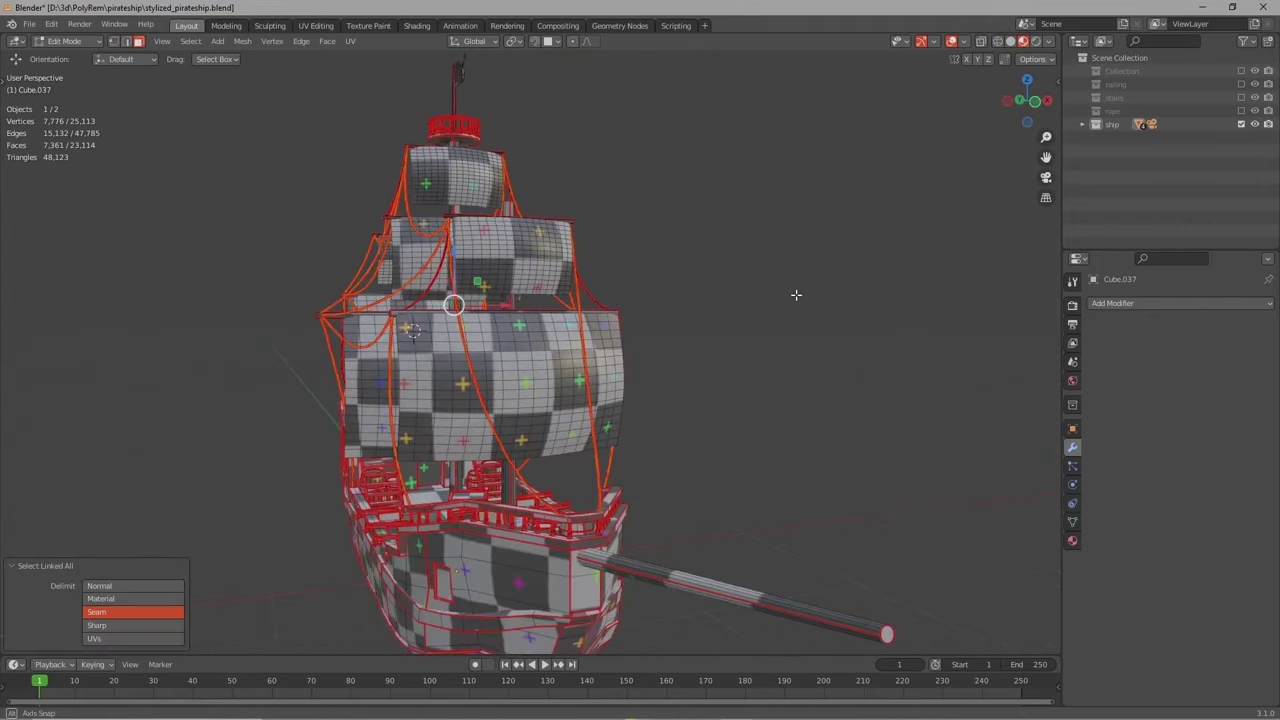
pyautogui.moveTo(795, 294); pyautogui.dragTo(544, 298, button='middle')
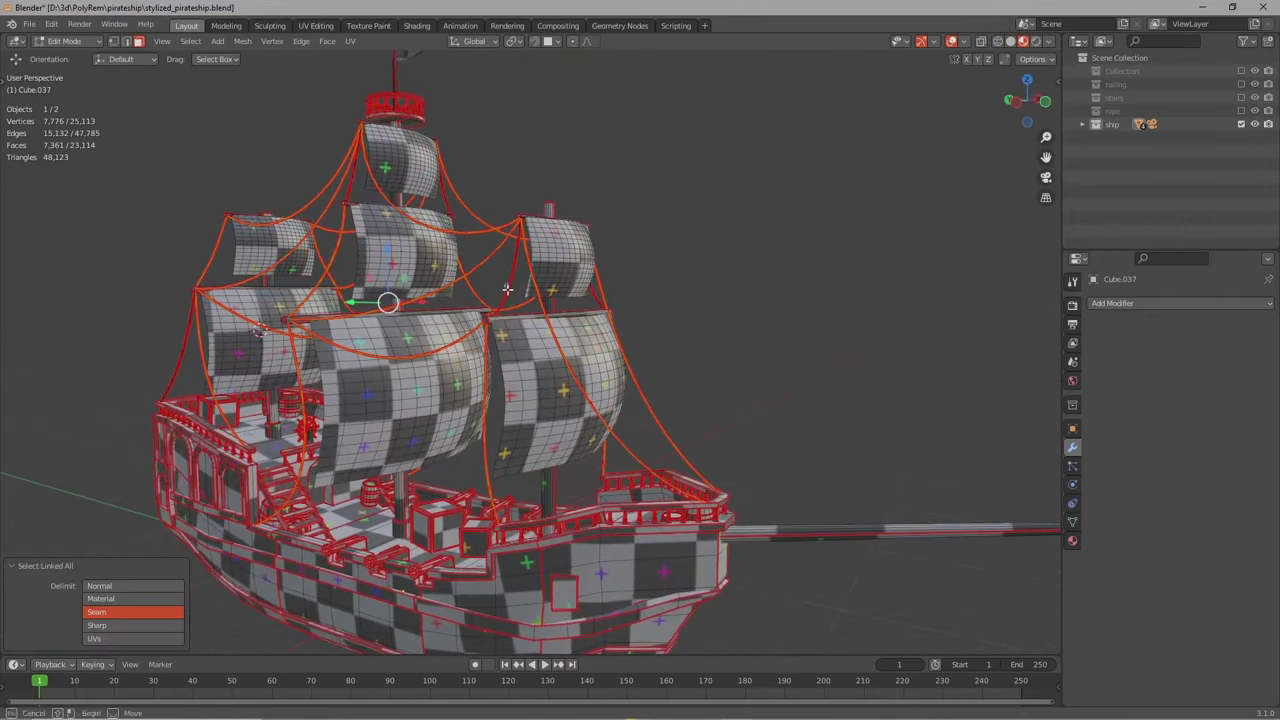
pyautogui.keyDown('shift'); pyautogui.click(502, 284); pyautogui.keyUp('shift')
pyautogui.keyDown('shift'); pyautogui.click(536, 297); pyautogui.keyUp('shift')
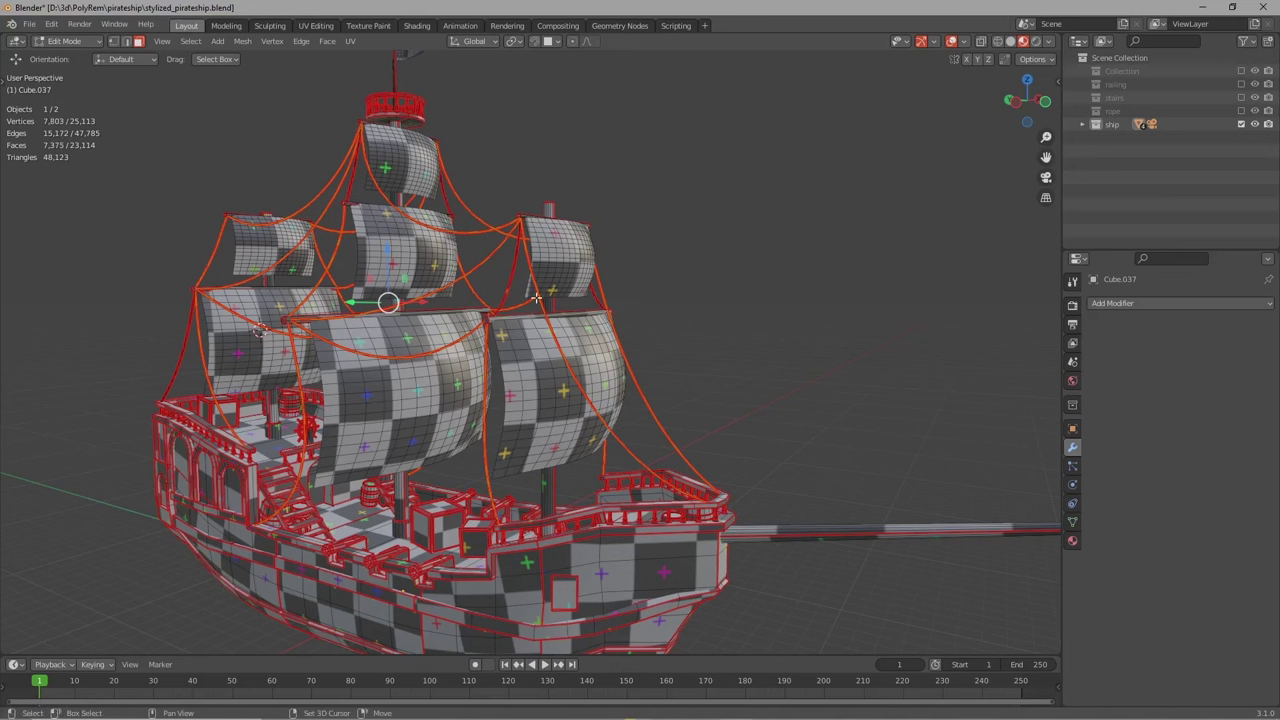
pyautogui.keyDown('shift'); pyautogui.click(596, 294); pyautogui.keyUp('shift')
pyautogui.moveTo(594, 298); pyautogui.dragTo(344, 295, button='middle')
pyautogui.hotkey('ctrl', 'l')
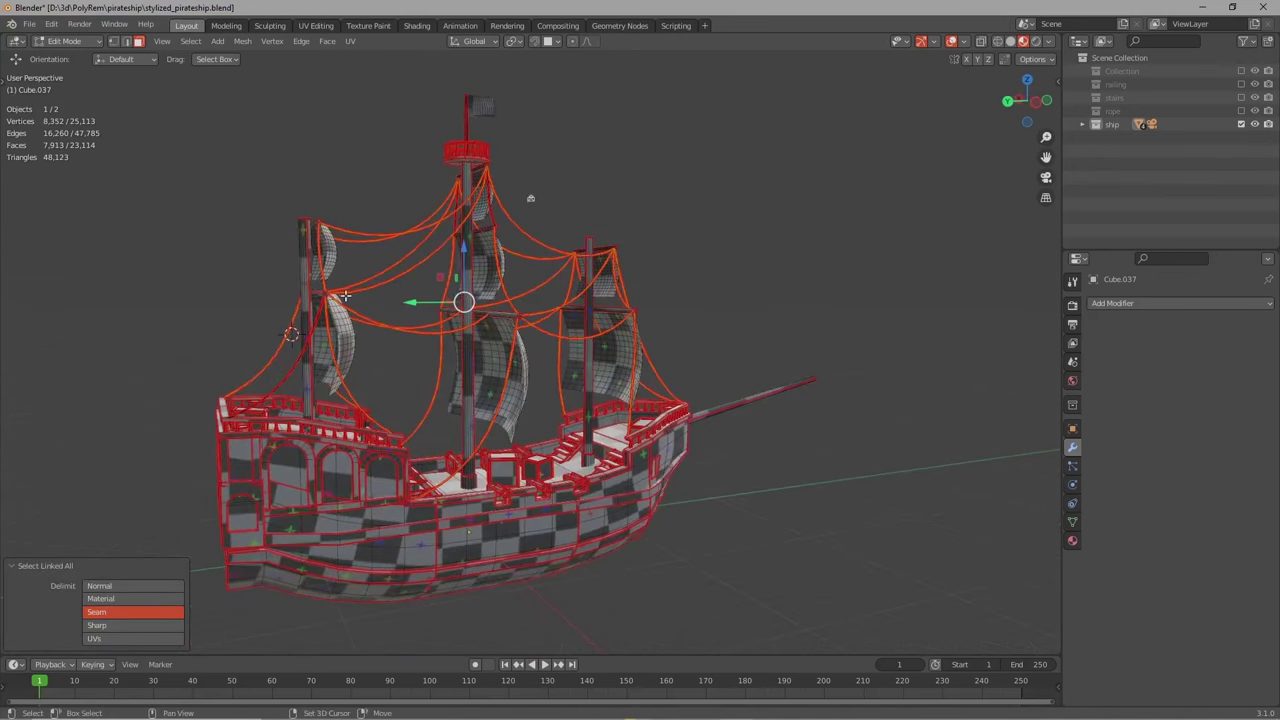
# - Add the stern rope with its linked faces to the selection and separate the selected ropes into their own object
pyautogui.keyDown('shift'); pyautogui.click(283, 380); pyautogui.keyUp('shift')
pyautogui.hotkey('ctrl', 'l')
pyautogui.moveTo(388, 358); pyautogui.dragTo(718, 345, button='middle')
pyautogui.press('p')
pyautogui.click(711, 327)
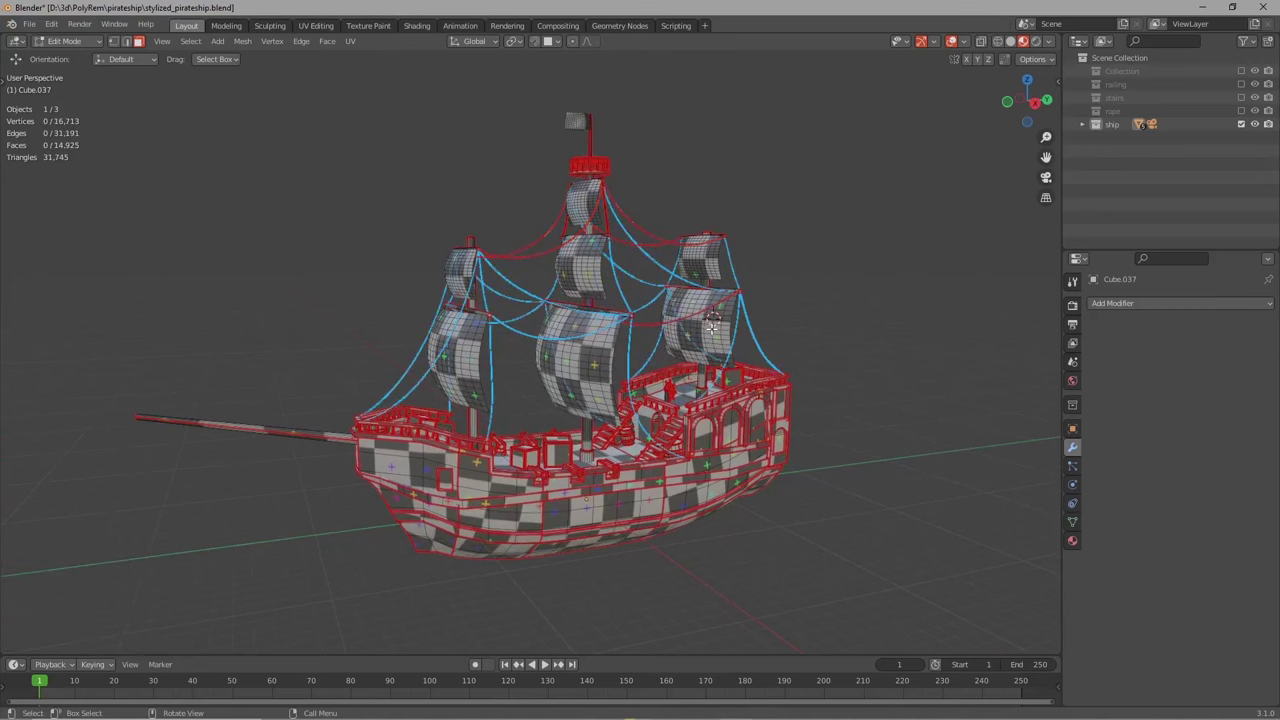
# - Try moving the separated ropes about 5 m up along the global Z axis to check them apart from the ship
pyautogui.press('Tab')
pyautogui.keyDown('shift'); pyautogui.click(643, 310); pyautogui.keyUp('shift')
pyautogui.press('g')
pyautogui.rightClick(666, 241)
pyautogui.click(645, 304)
pyautogui.press('g')
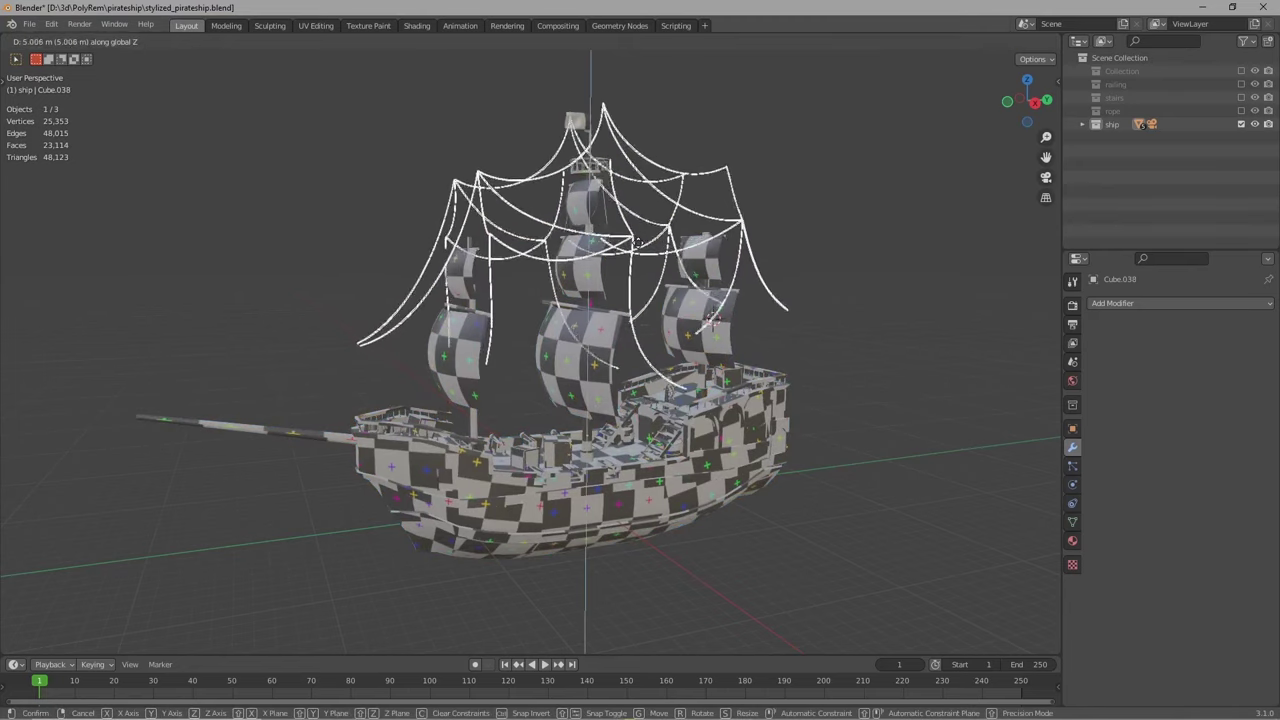
pyautogui.click(837, 234)
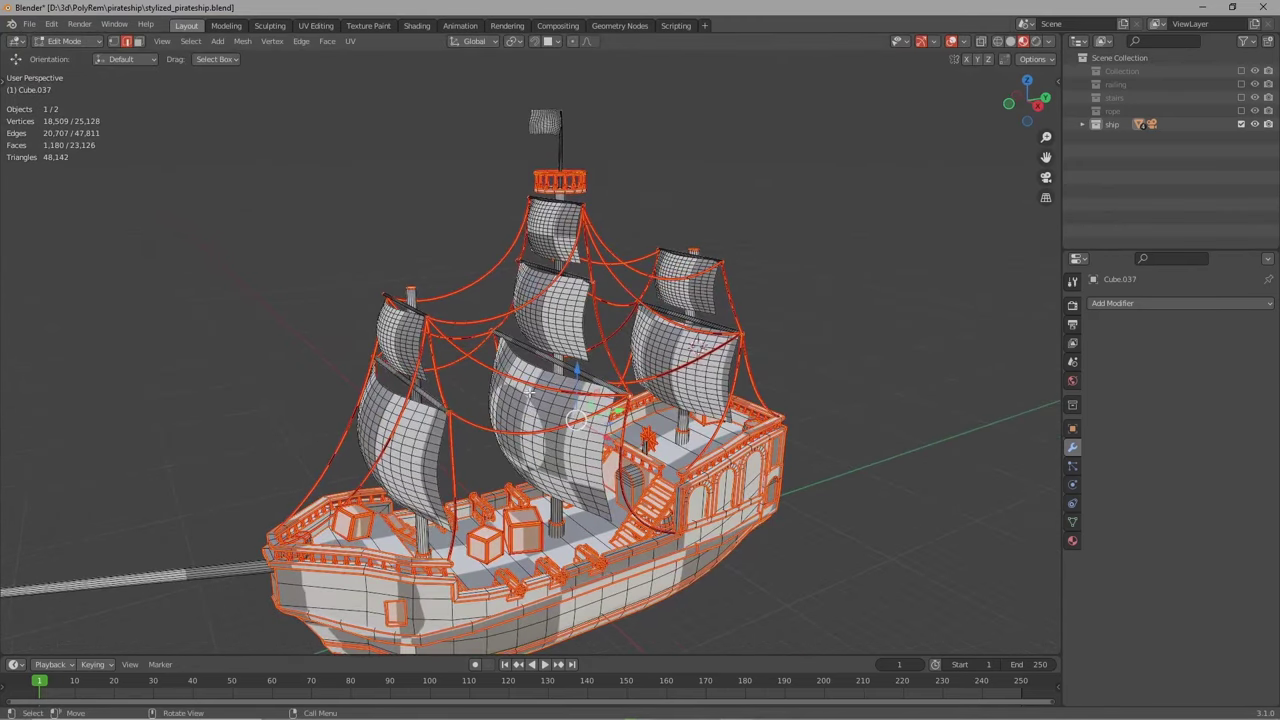
# - Unwrap all faces of the ship mesh with the Angle Based method and switch to UV editing
pyautogui.press('a')
pyautogui.press('u')
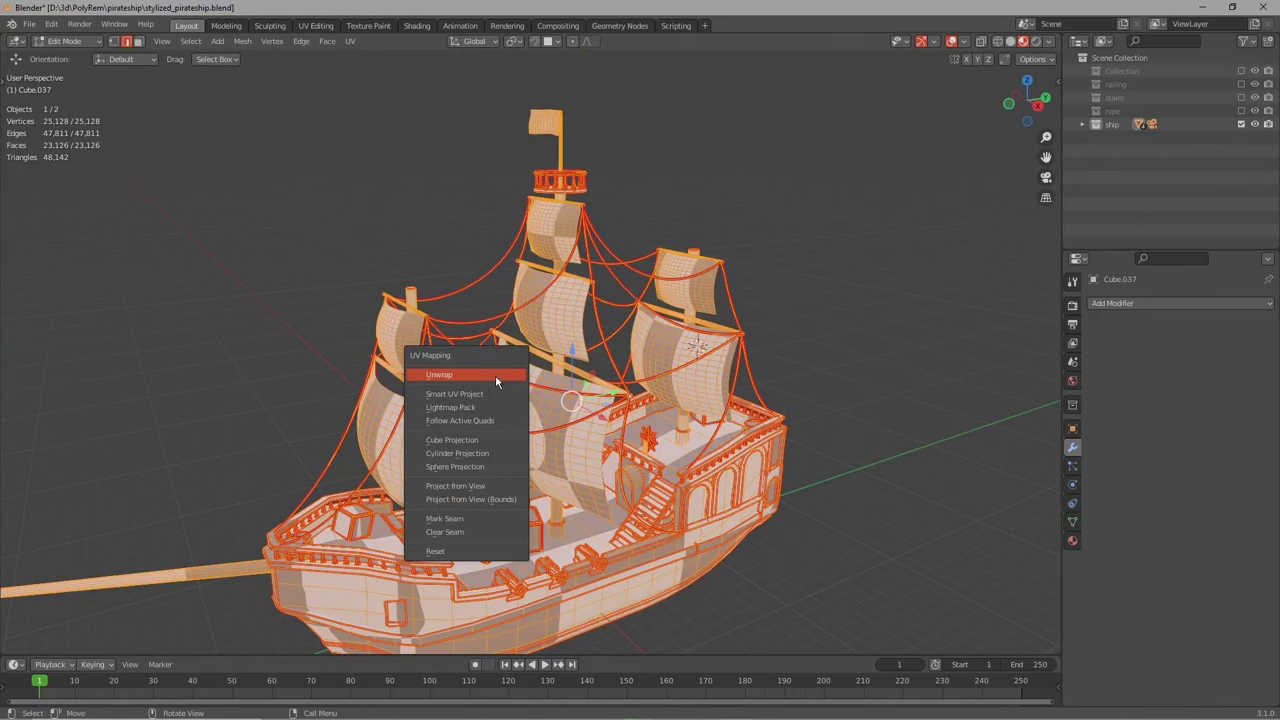
pyautogui.click(496, 376)
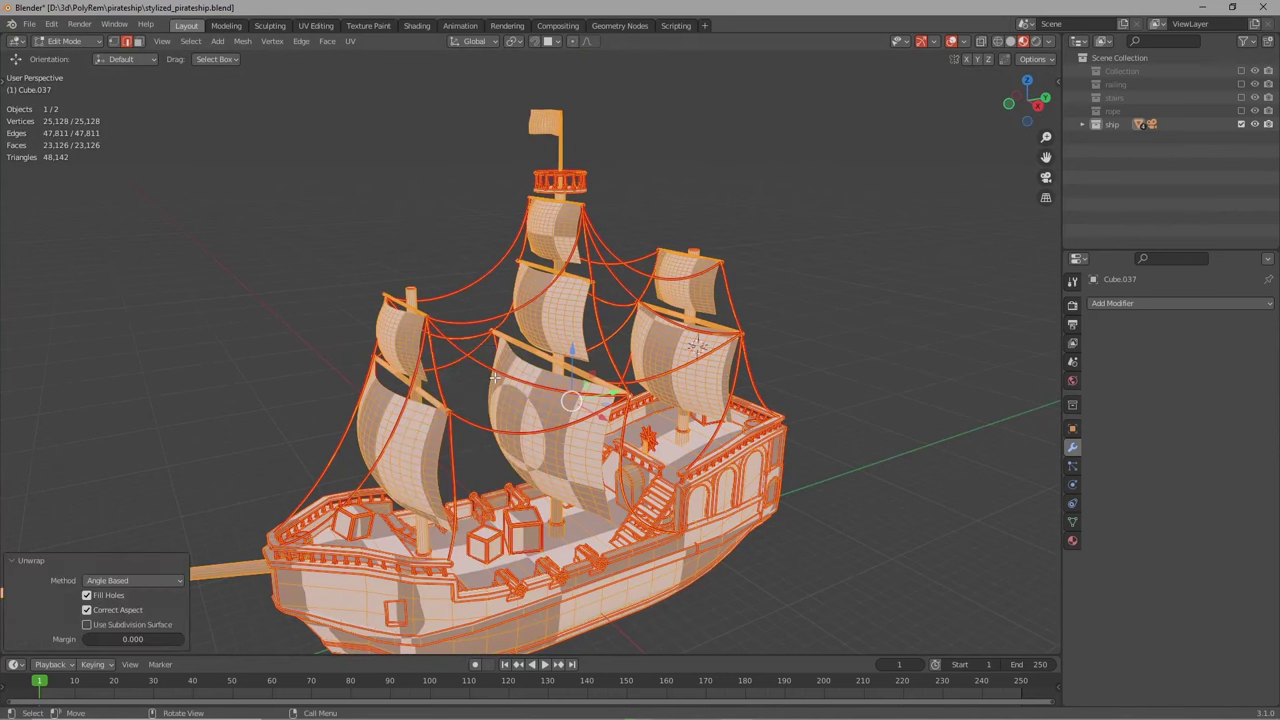
pyautogui.moveTo(479, 402); pyautogui.dragTo(504, 388, button='middle')
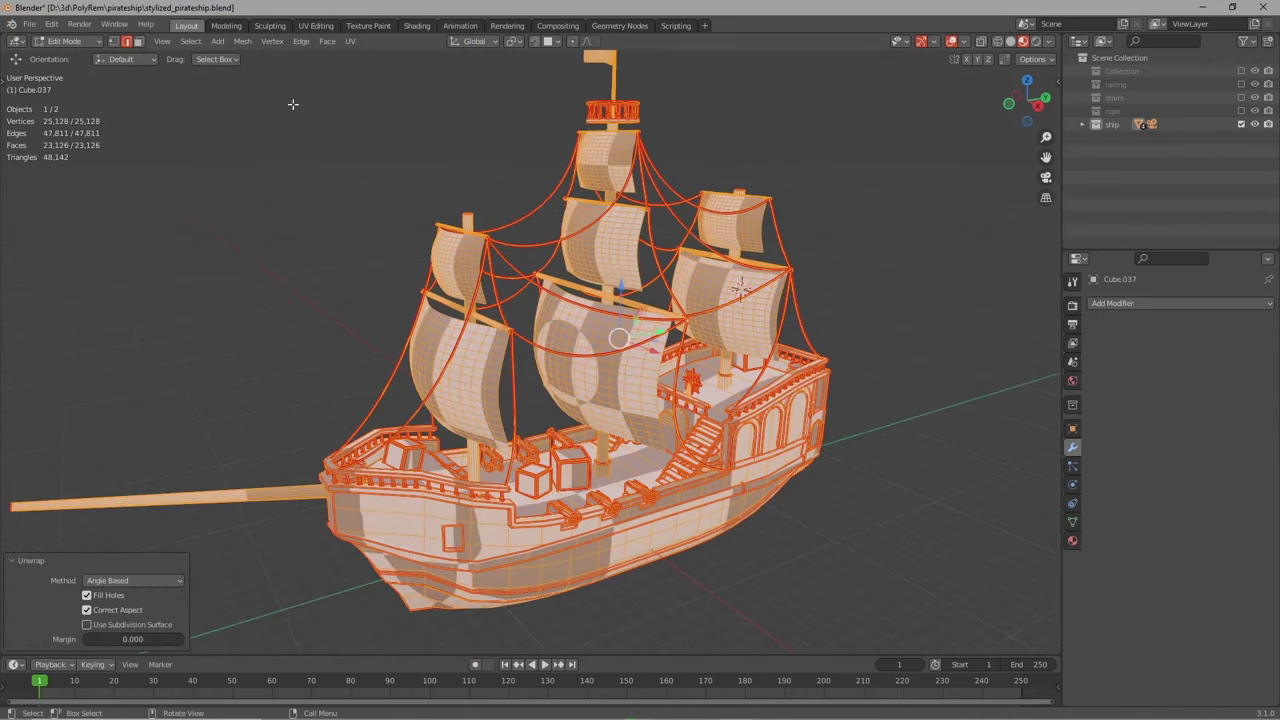
pyautogui.click(316, 25)
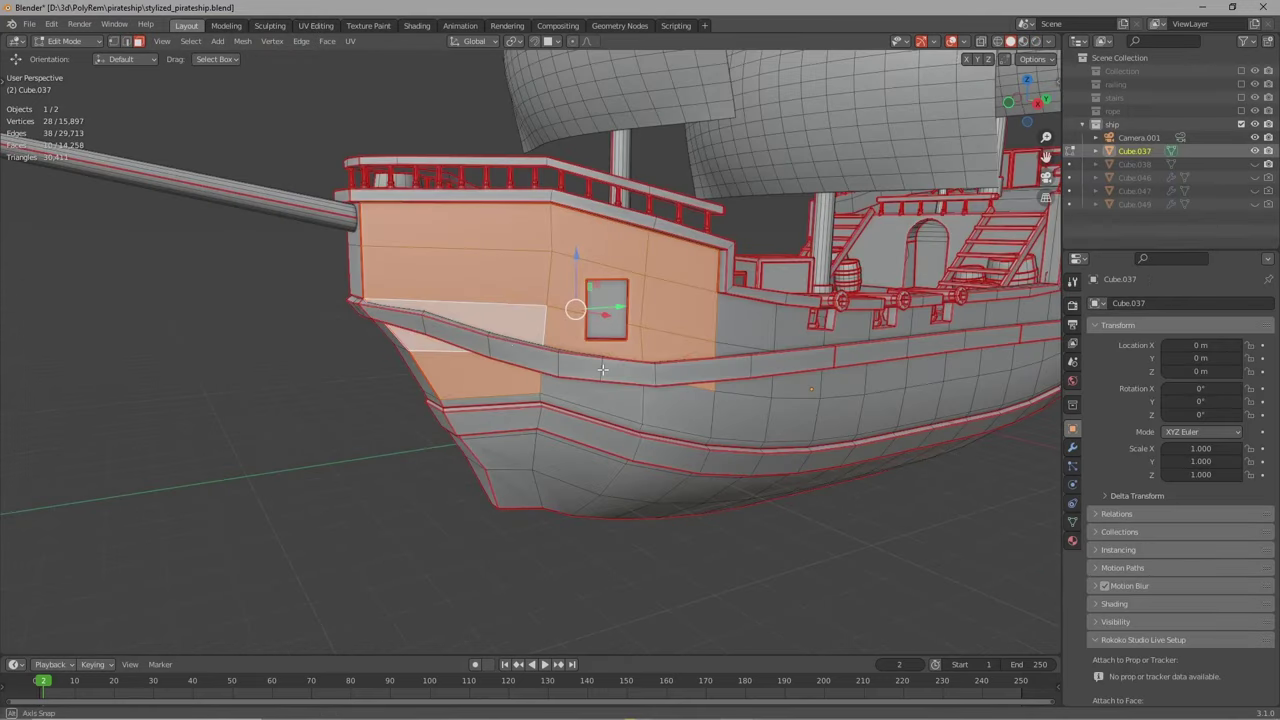
# - Select the planking faces along the hull's side, between the trim bands and below the deck edge
pyautogui.moveTo(450, 326); pyautogui.dragTo(418, 312, button='middle')
pyautogui.moveTo(363, 343); pyautogui.dragTo(600, 377)
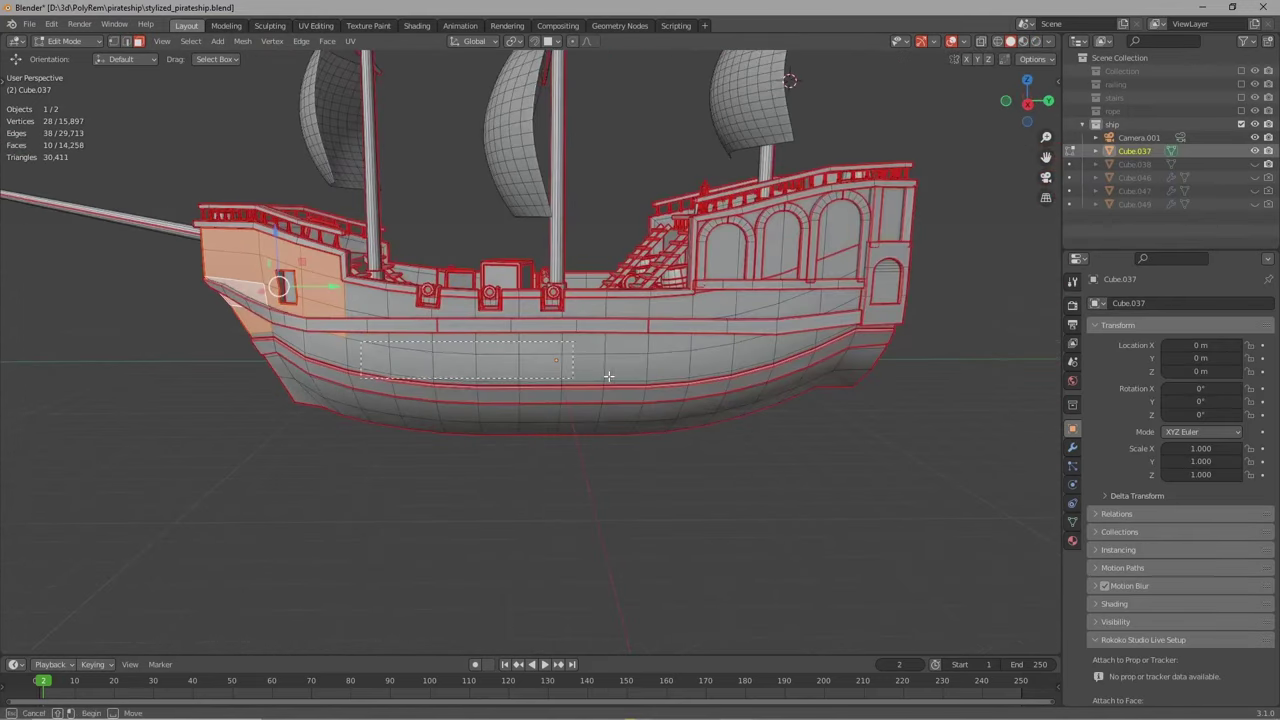
pyautogui.moveTo(706, 364); pyautogui.dragTo(727, 366)
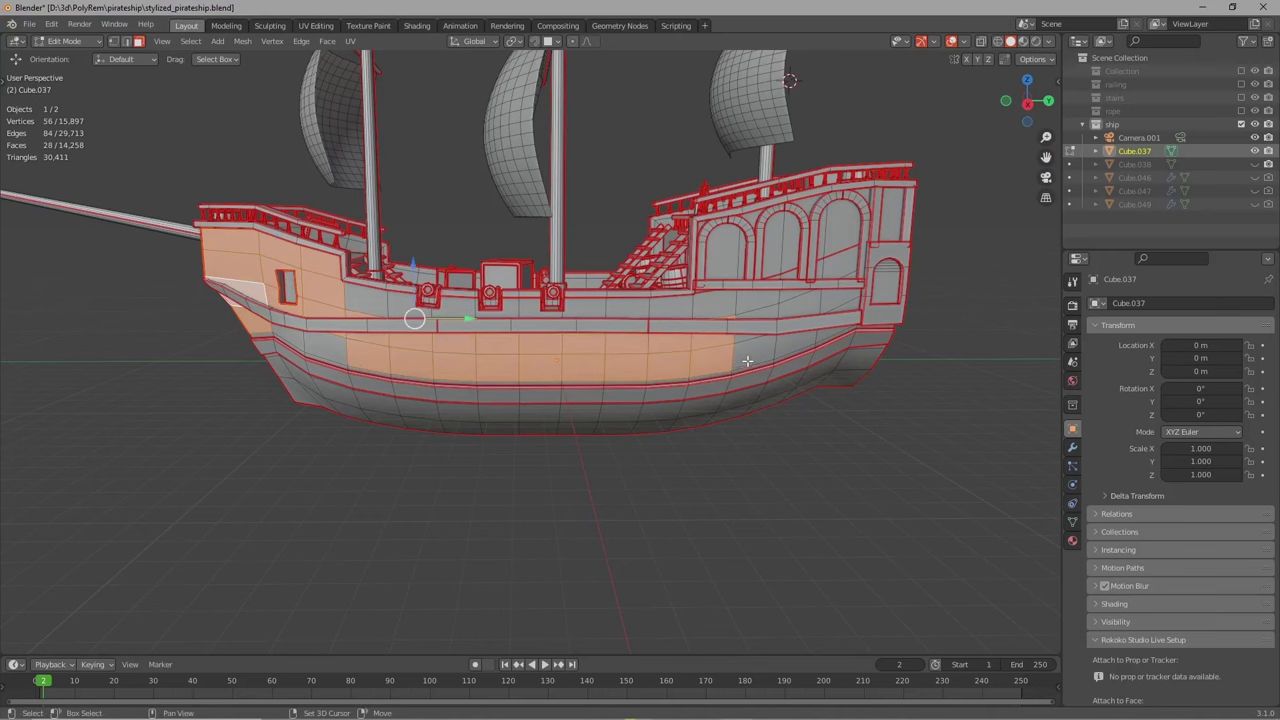
pyautogui.keyDown('shift'); pyautogui.click(747, 359); pyautogui.keyUp('shift')
pyautogui.keyDown('shift'); pyautogui.click(742, 346); pyautogui.keyUp('shift')
pyautogui.keyDown('shift'); pyautogui.click(744, 335); pyautogui.keyUp('shift')
pyautogui.keyDown('shift'); pyautogui.click(743, 350); pyautogui.keyUp('shift')
pyautogui.keyDown('shift'); pyautogui.moveTo(727, 307); pyautogui.dragTo(565, 310); pyautogui.keyUp('shift')
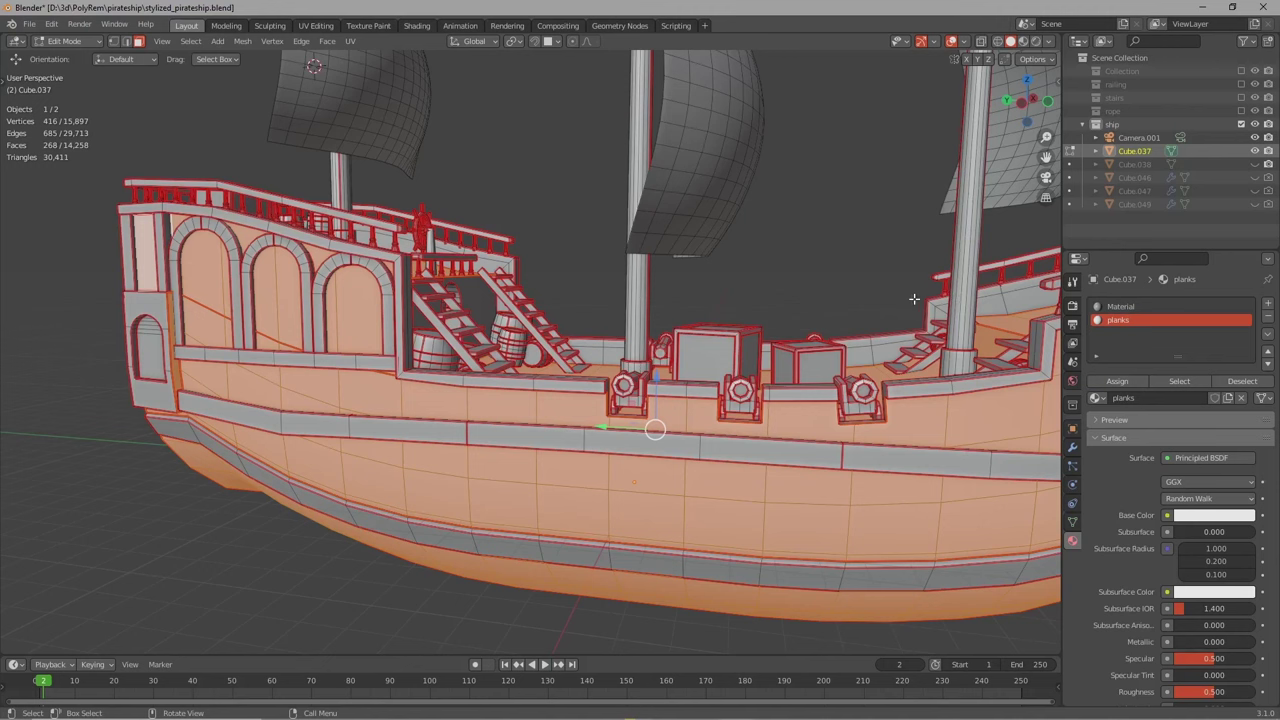
# - Set the planks material's base color to orange-red, hue 0.014 and saturation 1.000, and preview the ship with material colors
pyautogui.press('Tab')
pyautogui.click(1216, 498)
pyautogui.moveTo(1196, 376); pyautogui.dragTo(1170, 403)
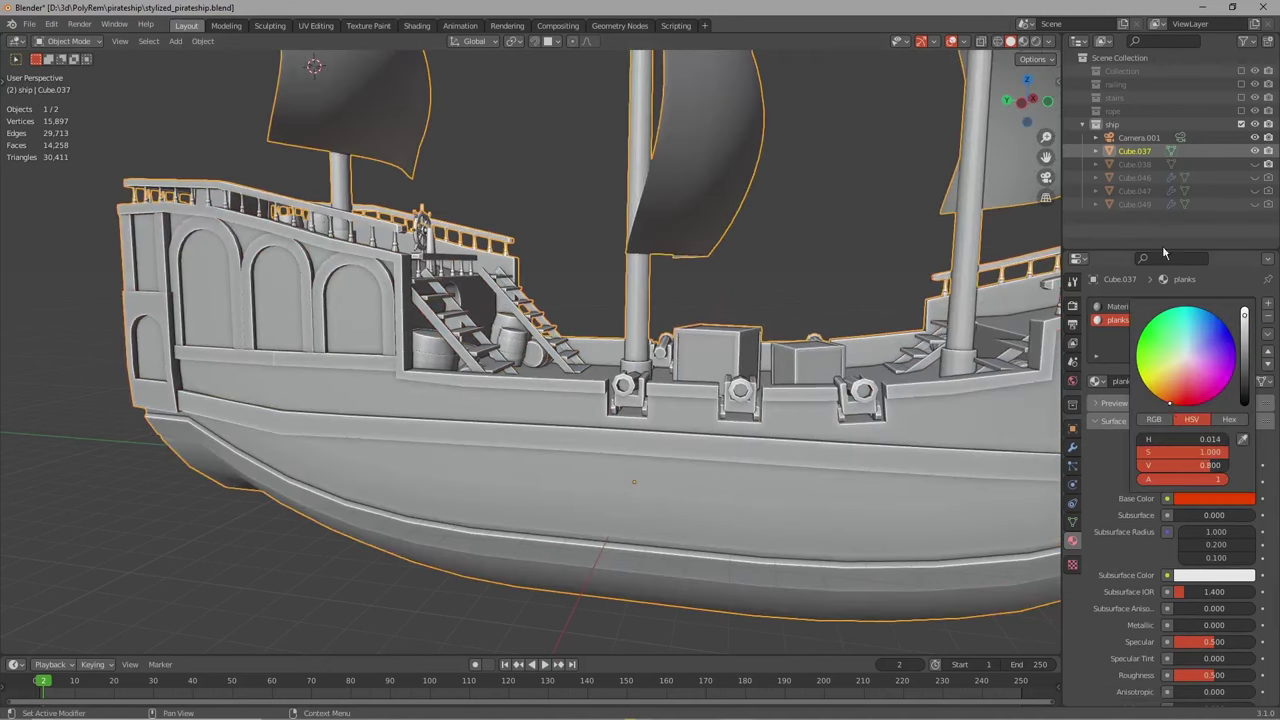
pyautogui.click(1022, 41)
pyautogui.click(864, 116)
pyautogui.moveTo(864, 116)
pyautogui.mouseDown(button='middle')
pyautogui.moveTo(769, 171)
pyautogui.moveTo(702, 249)
pyautogui.moveTo(585, 272)
pyautogui.mouseUp(button='middle')
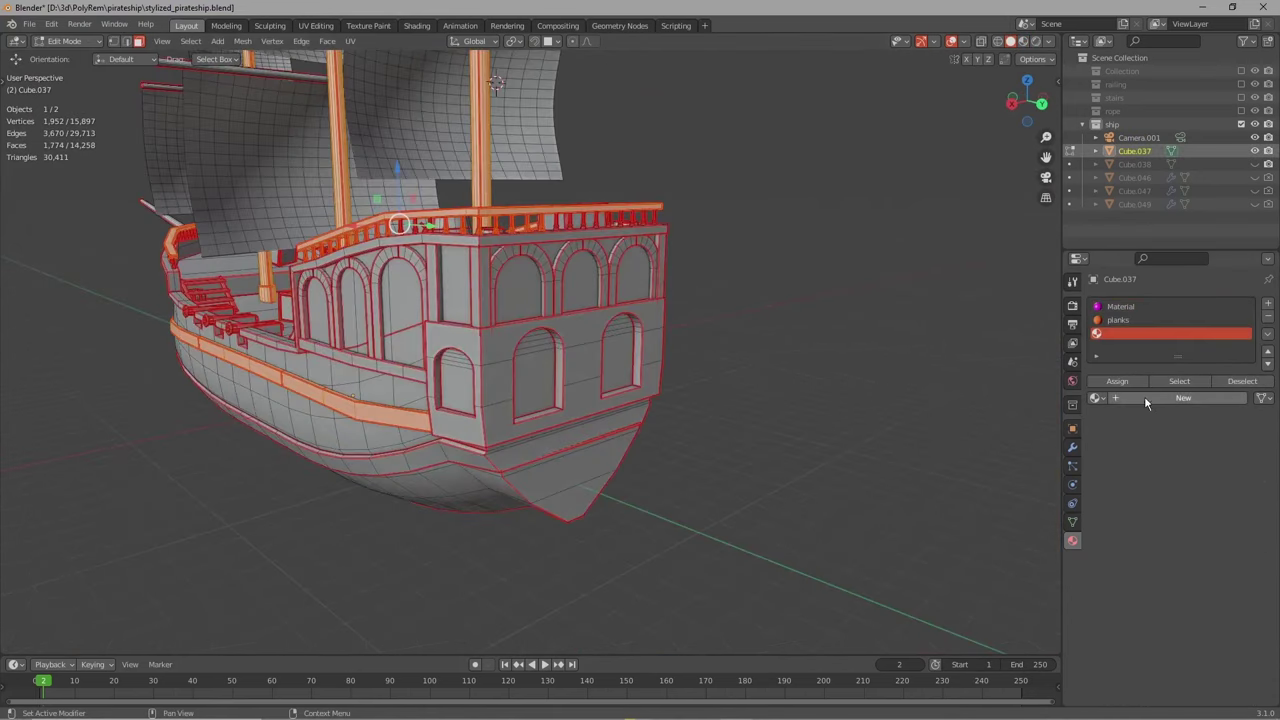
# - Create a new material named wood and assign it to the selected mast, railing and hull trim faces
pyautogui.click(1180, 398)
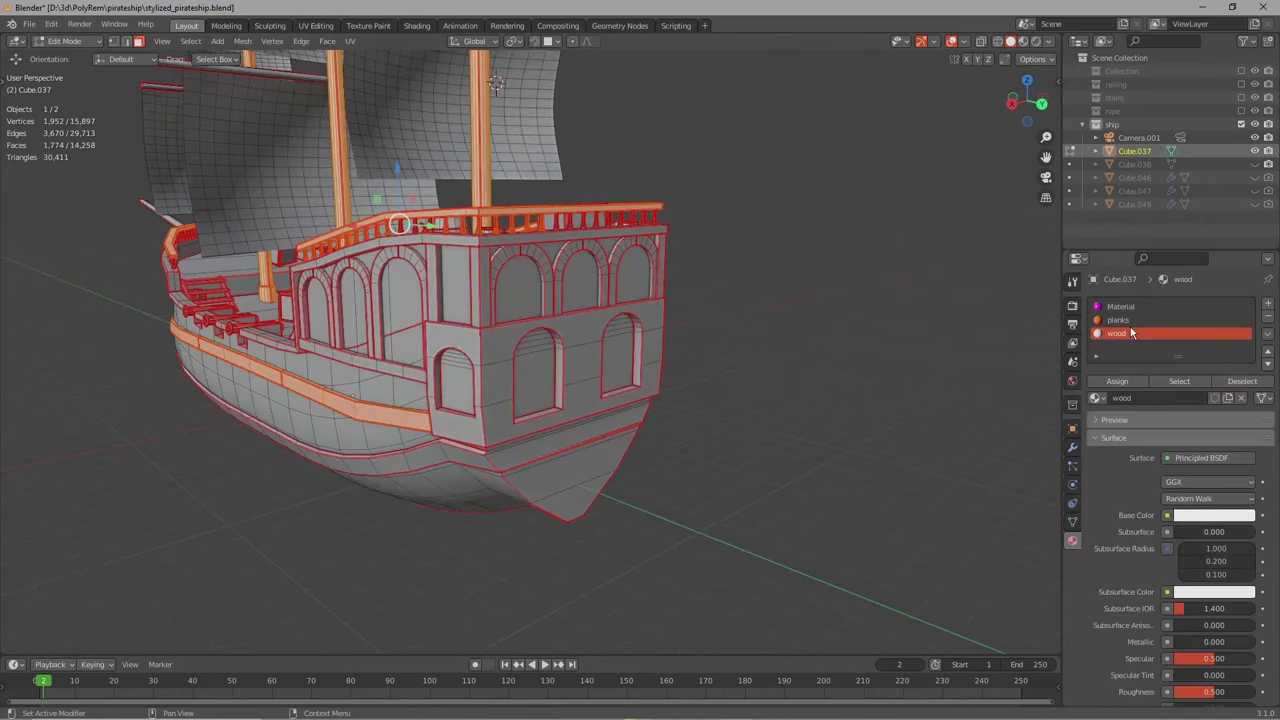
pyautogui.click(1110, 381)
pyautogui.moveTo(786, 366); pyautogui.dragTo(755, 335, button='middle')
# - Select the linked faces of the trim below the stern's side arches and add the front arch frame
pyautogui.click(463, 340)
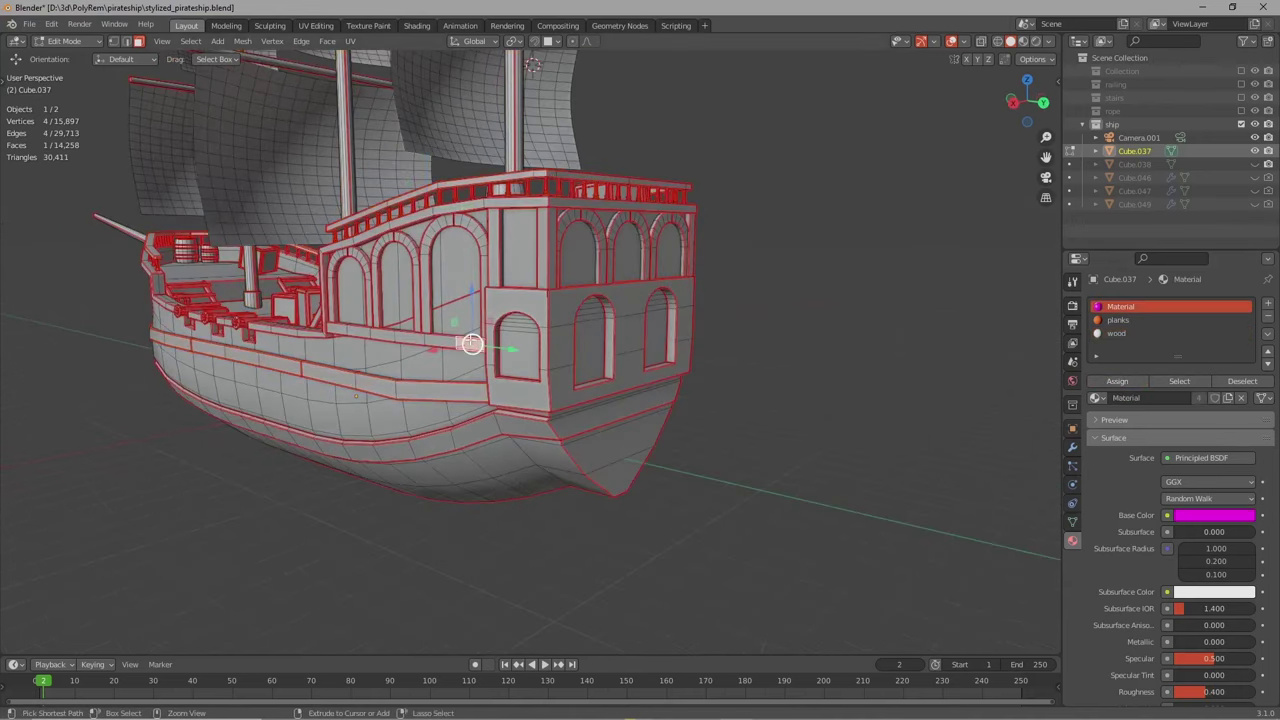
pyautogui.hotkey('ctrl', 'l')
pyautogui.keyDown('shift'); pyautogui.click(356, 252); pyautogui.keyUp('shift')
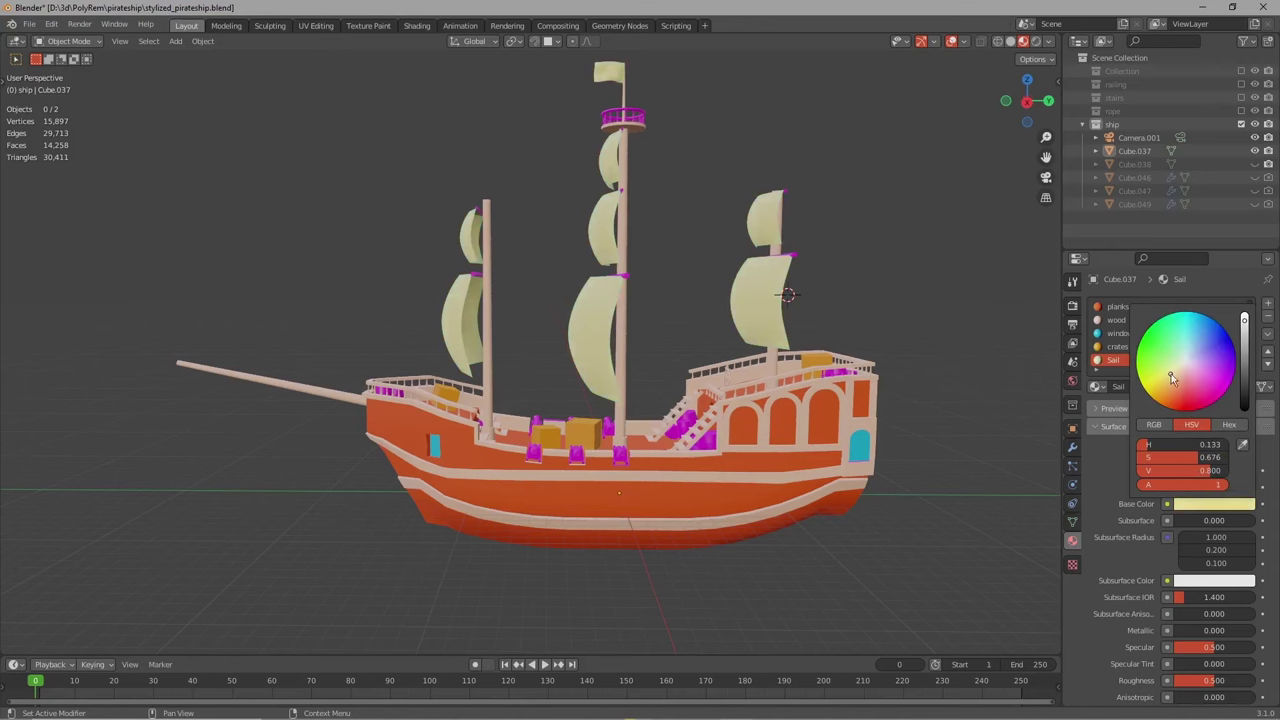
pyautogui.moveTo(860, 380); pyautogui.dragTo(746, 338, button='middle')
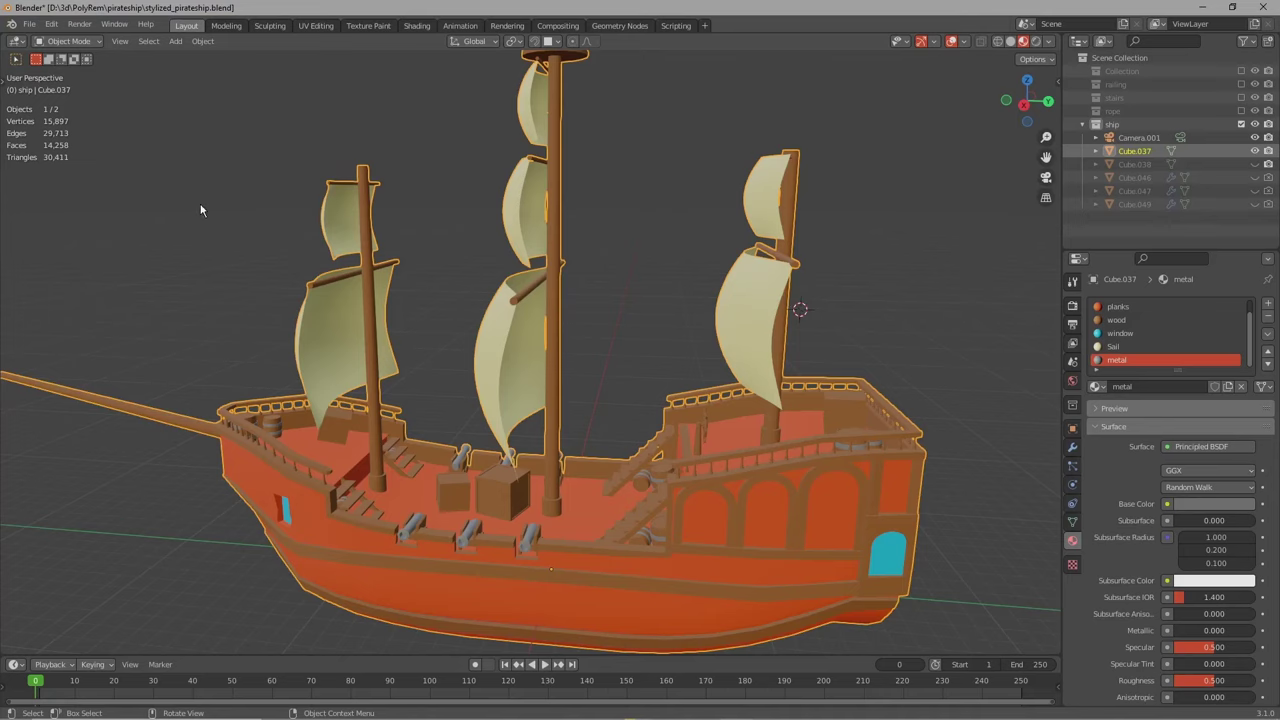
pyautogui.click(30, 24)
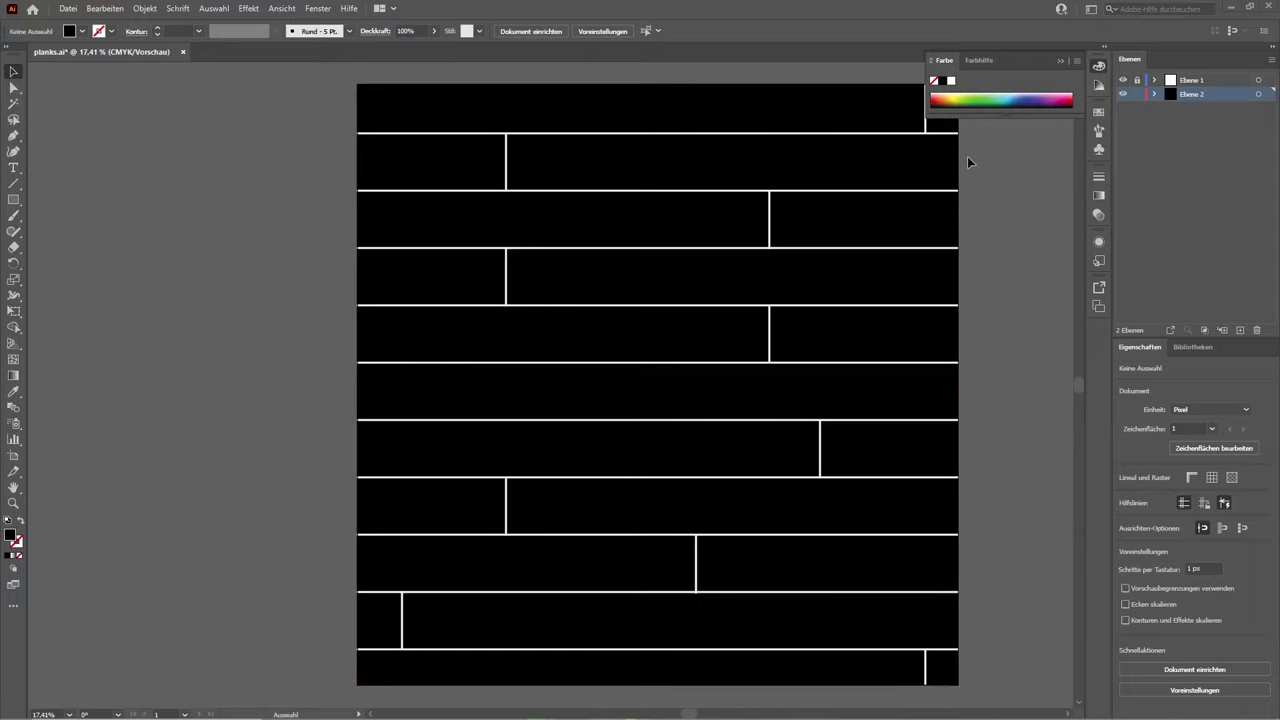
# - In Illustrator, collapse the color controls covering planks.ai and start exporting the plank artwork with Exportieren als
pyautogui.click(1058, 62)
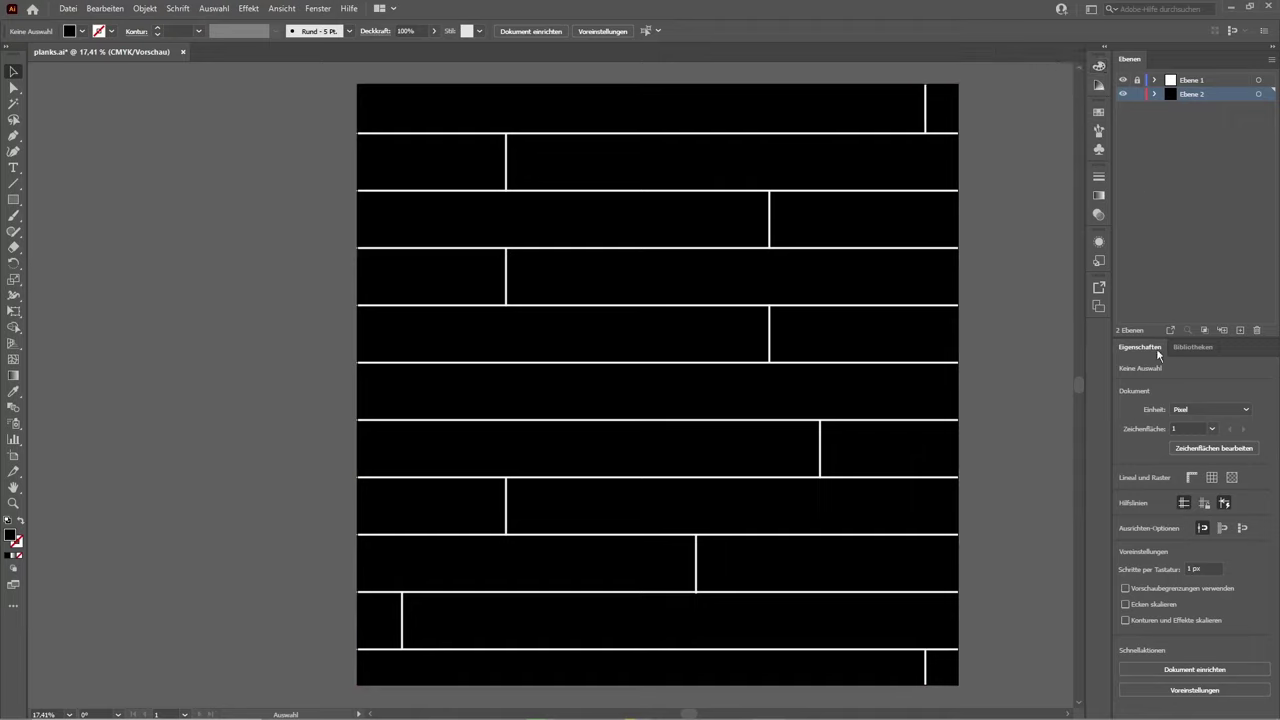
pyautogui.click(70, 8)
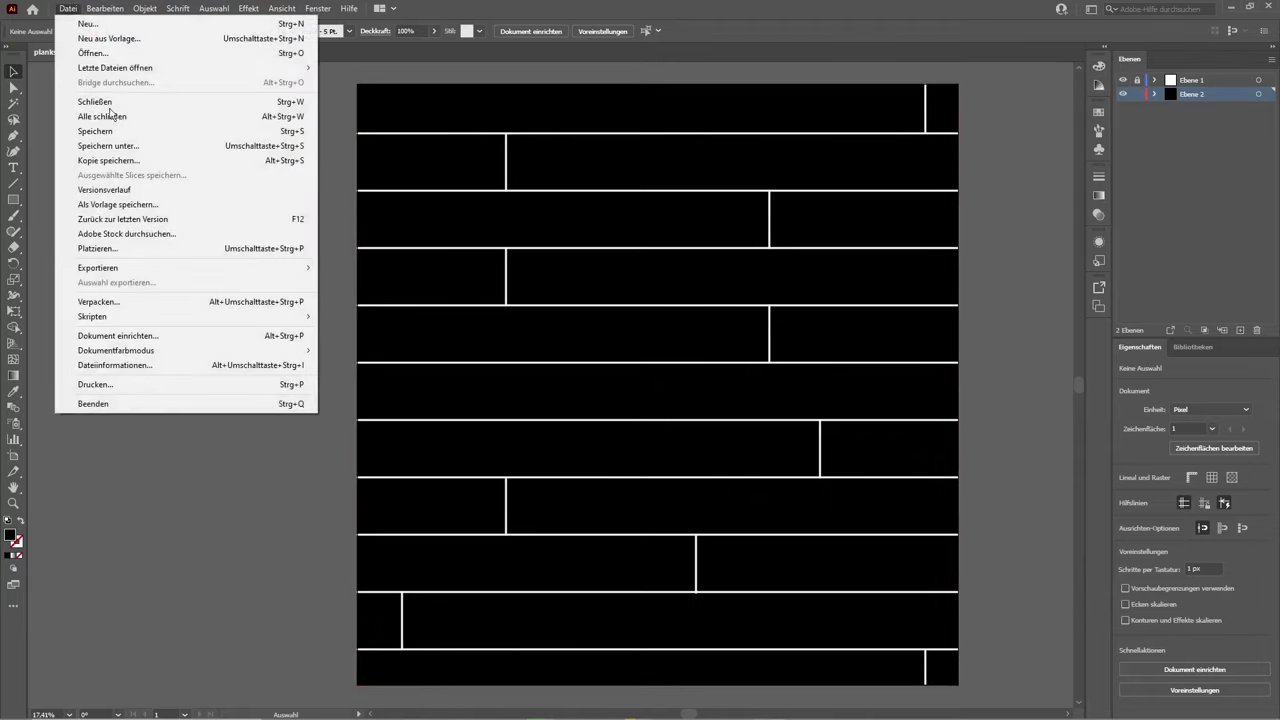
pyautogui.moveTo(133, 272)
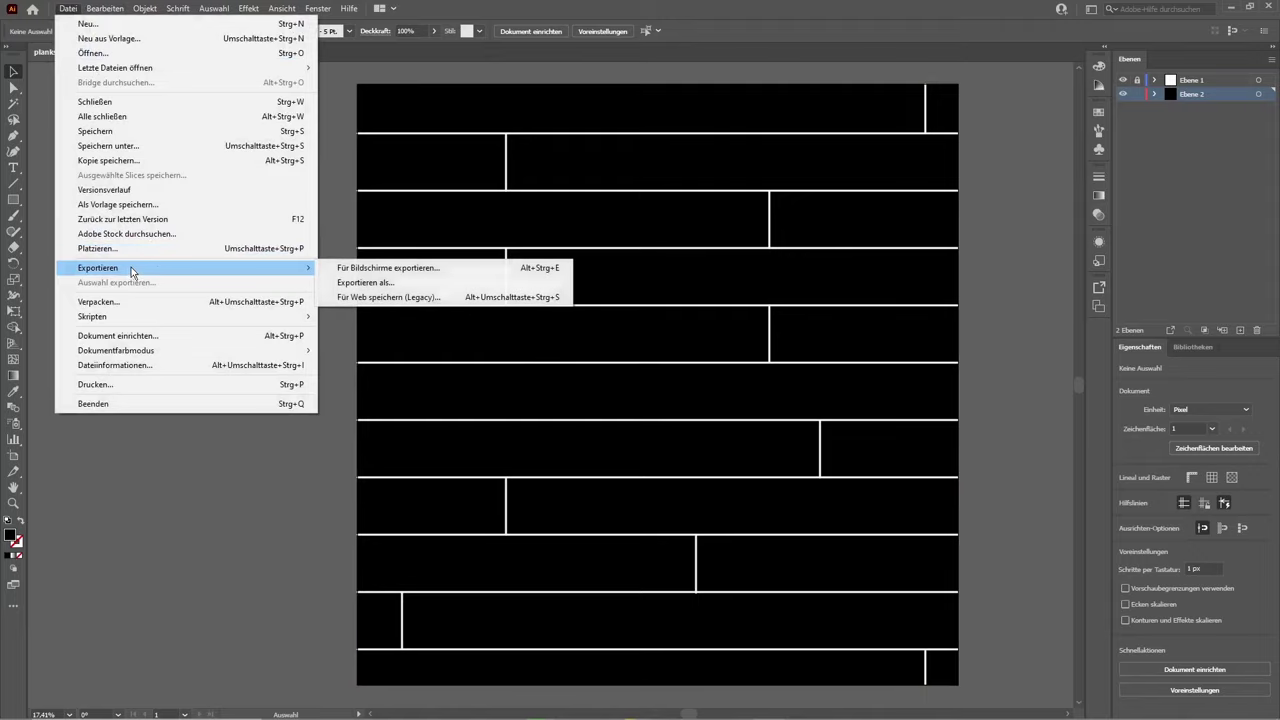
pyautogui.click(385, 285)
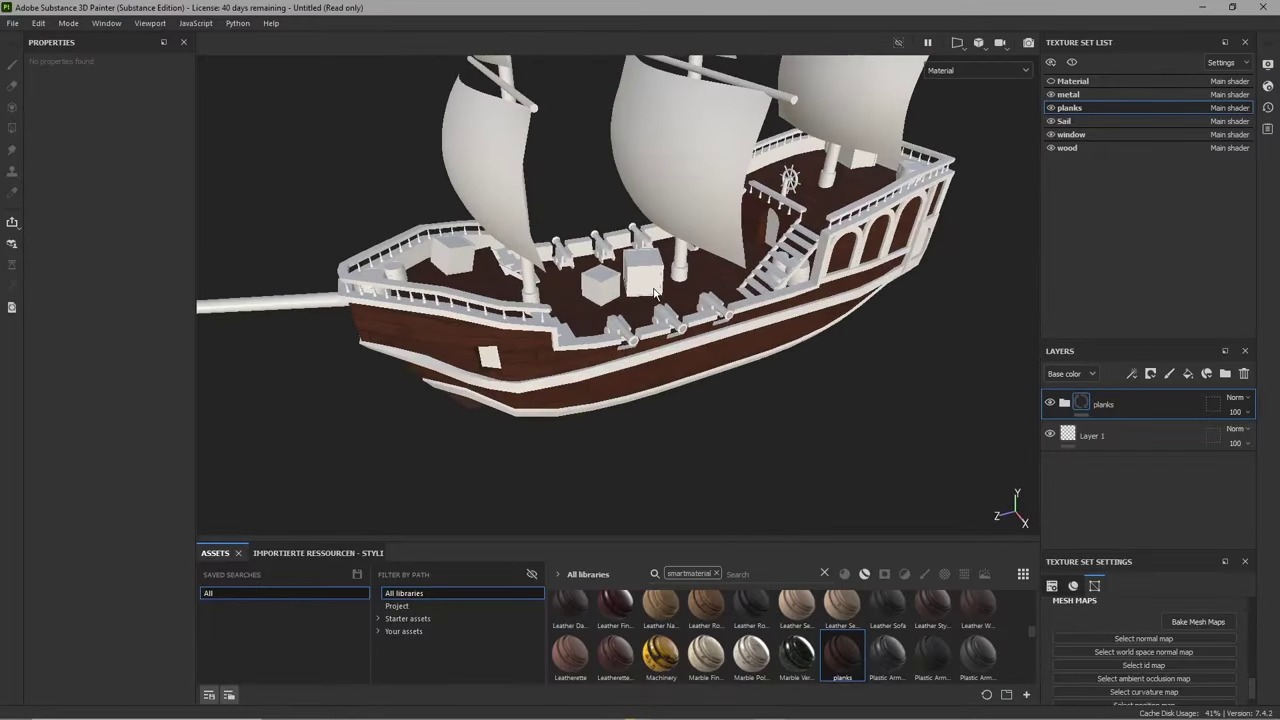
# - In Substance 3D Painter, undo the planks smart material and remove Layer 1 from the planks texture set
pyautogui.hotkey('ctrl', 'z')
pyautogui.keyDown('alt'); pyautogui.moveTo(732, 378); pyautogui.dragTo(840, 376); pyautogui.keyUp('alt')
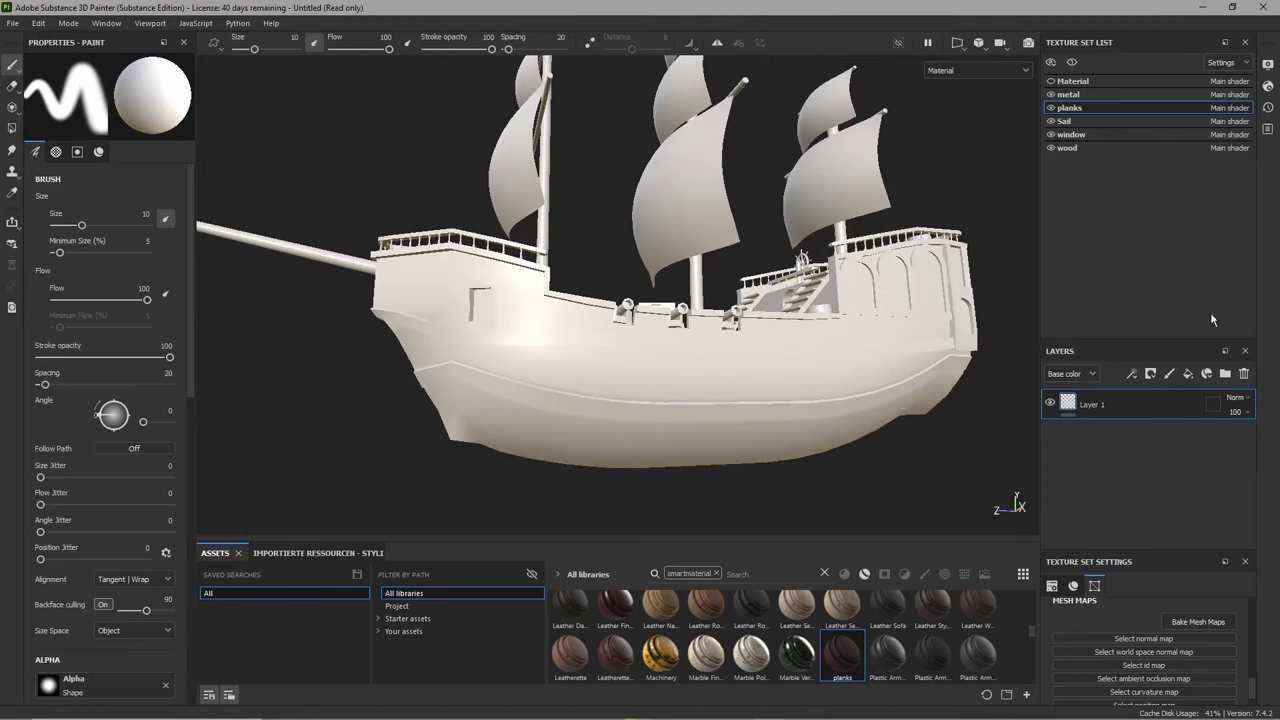
pyautogui.hotkey('ctrl', 'z')
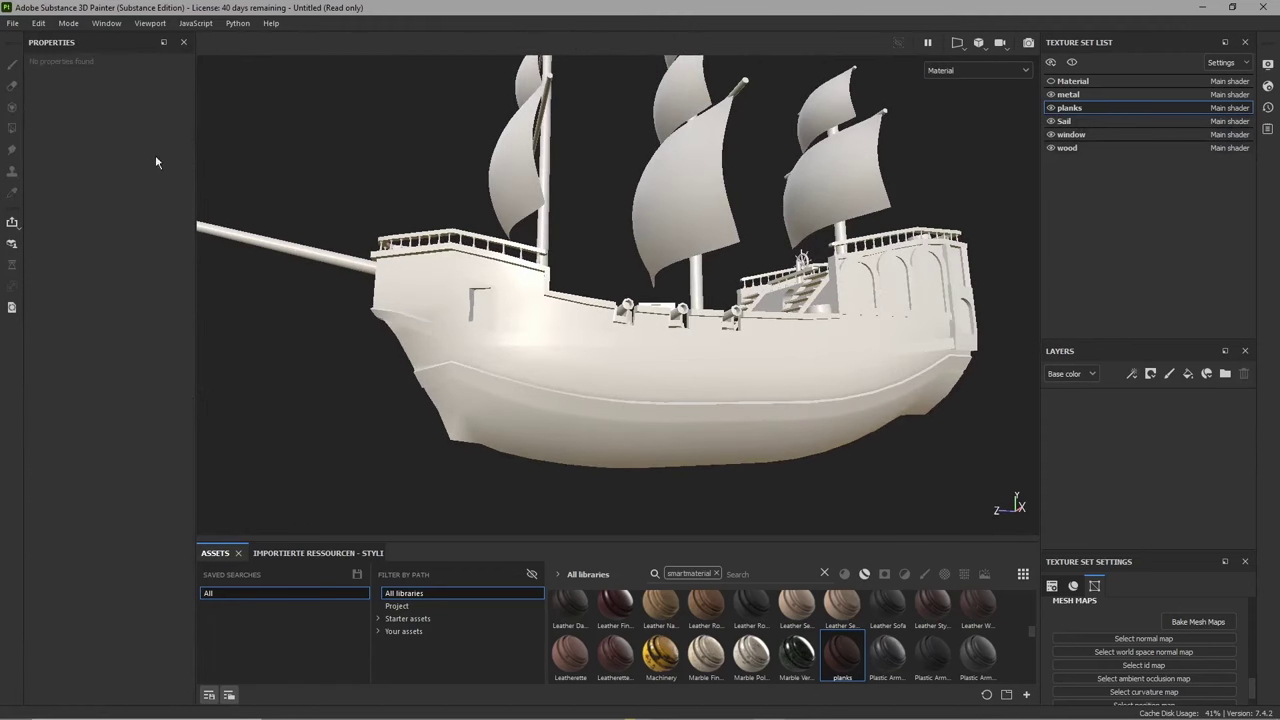
# - Open the mesh map baking settings and set the output size to 2048 with max frontal and rear distances of 0.05
pyautogui.click(1201, 622)
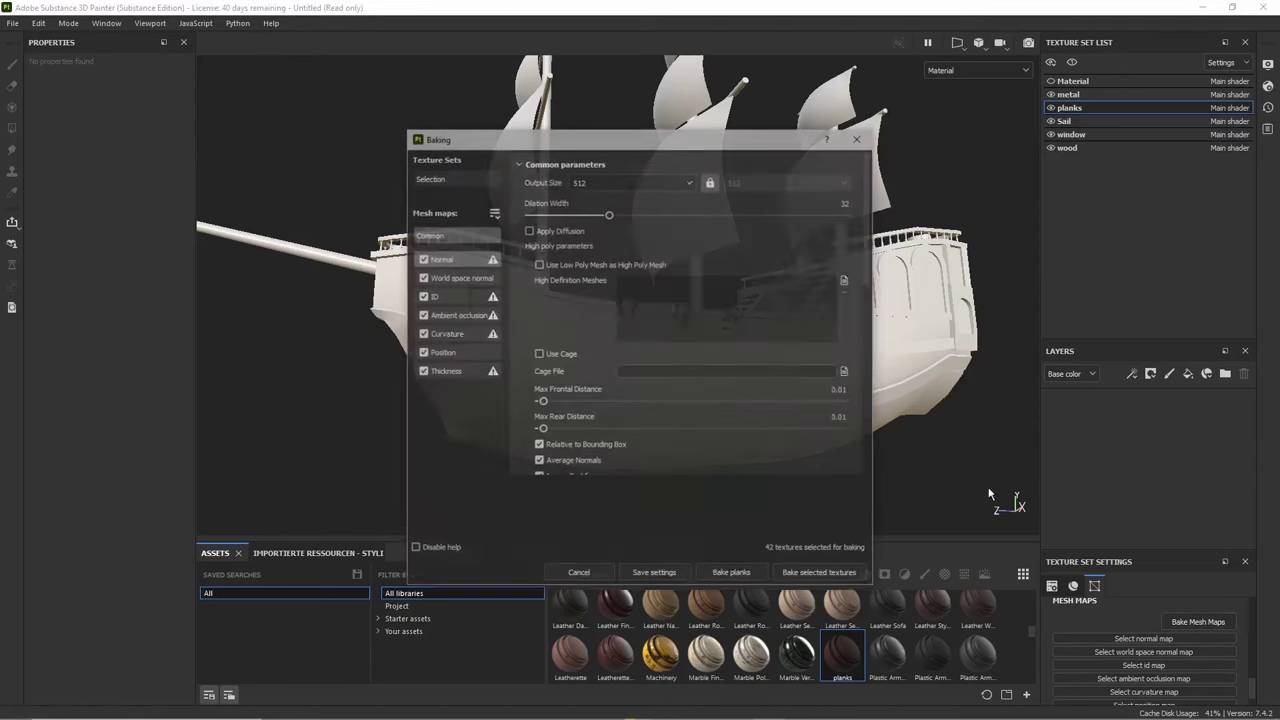
pyautogui.click(618, 193)
pyautogui.click(585, 281)
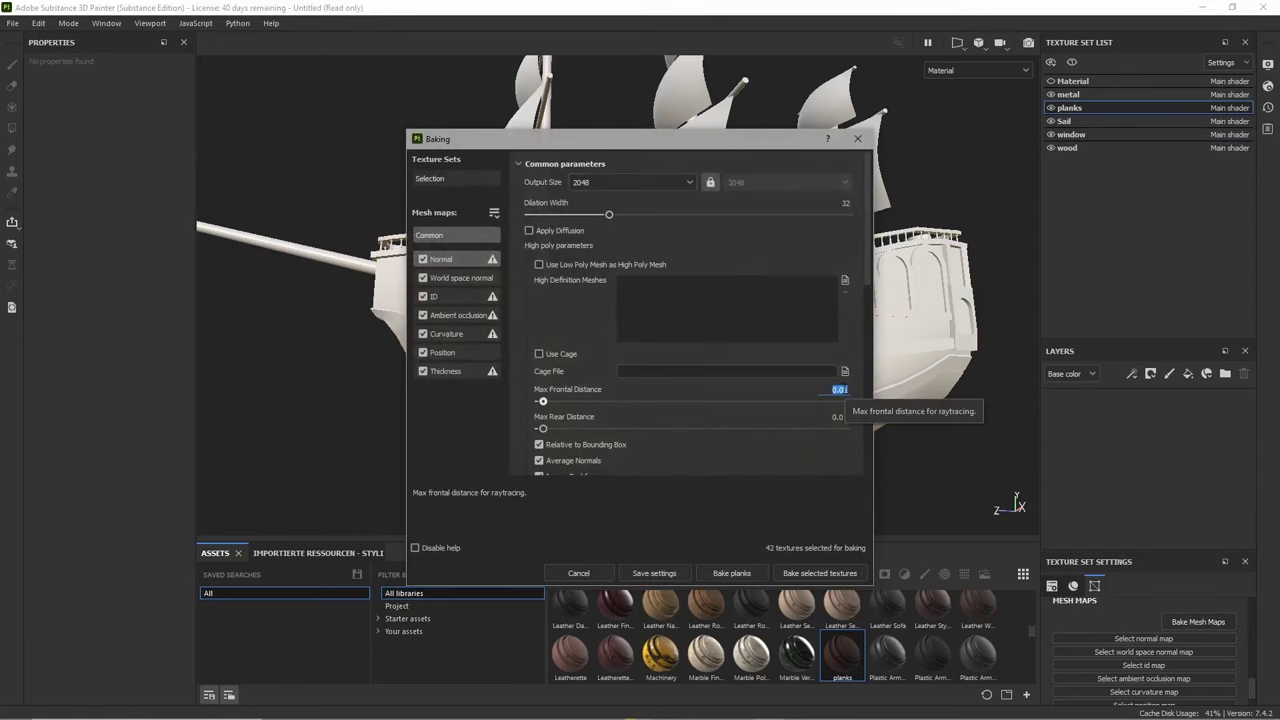
pyautogui.write('00')
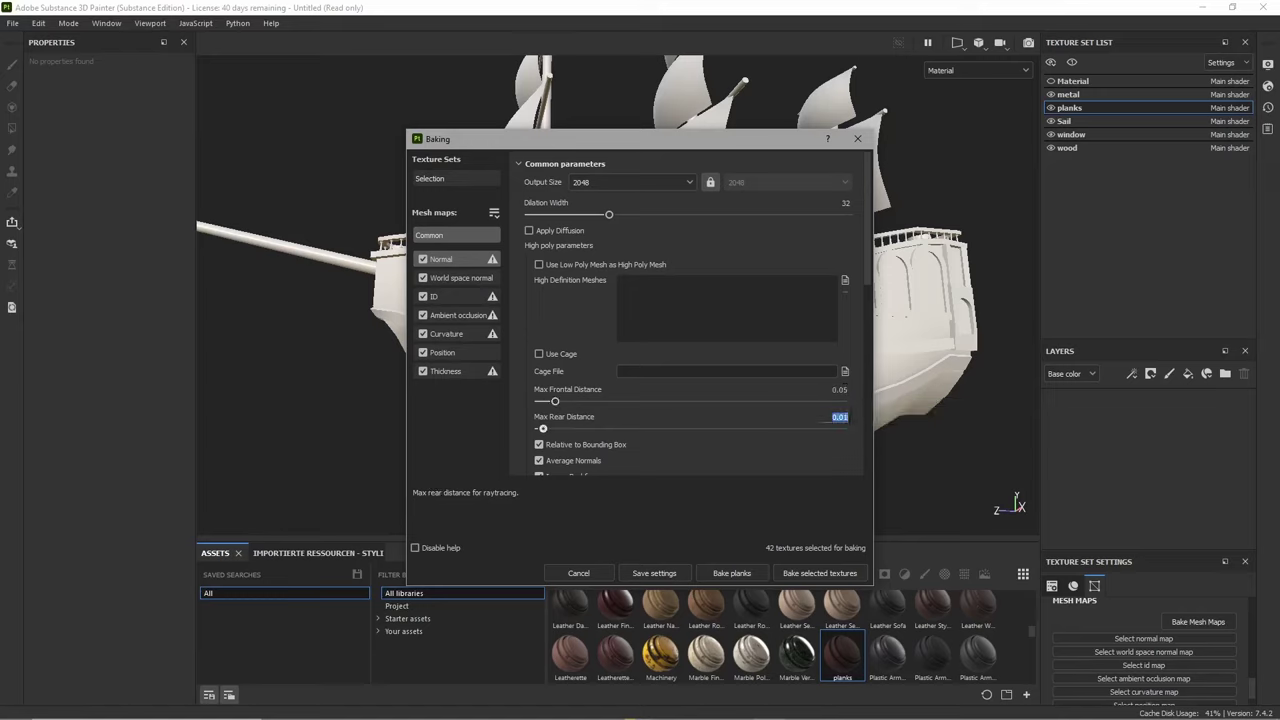
pyautogui.write('5')
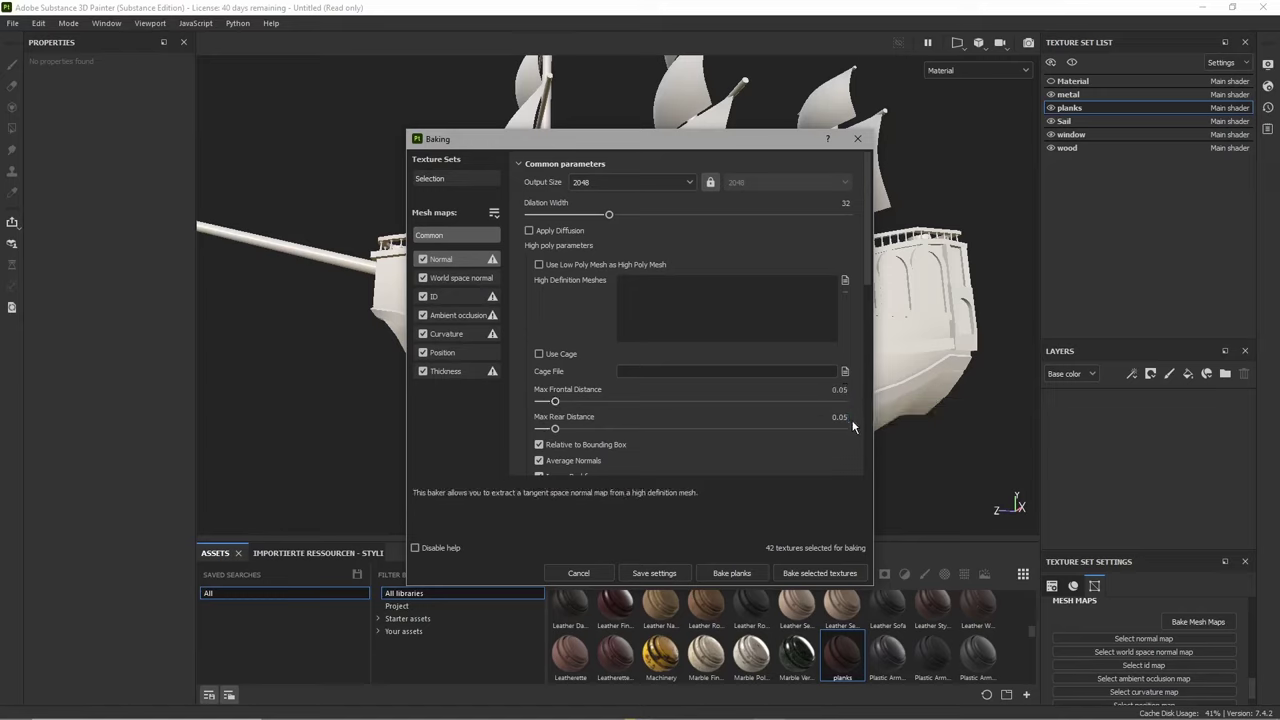
# - Set the baking antialiasing to Subsampling 2x2 and bake the selected textures
pyautogui.moveTo(868, 283); pyautogui.dragTo(868, 305)
pyautogui.click(652, 442)
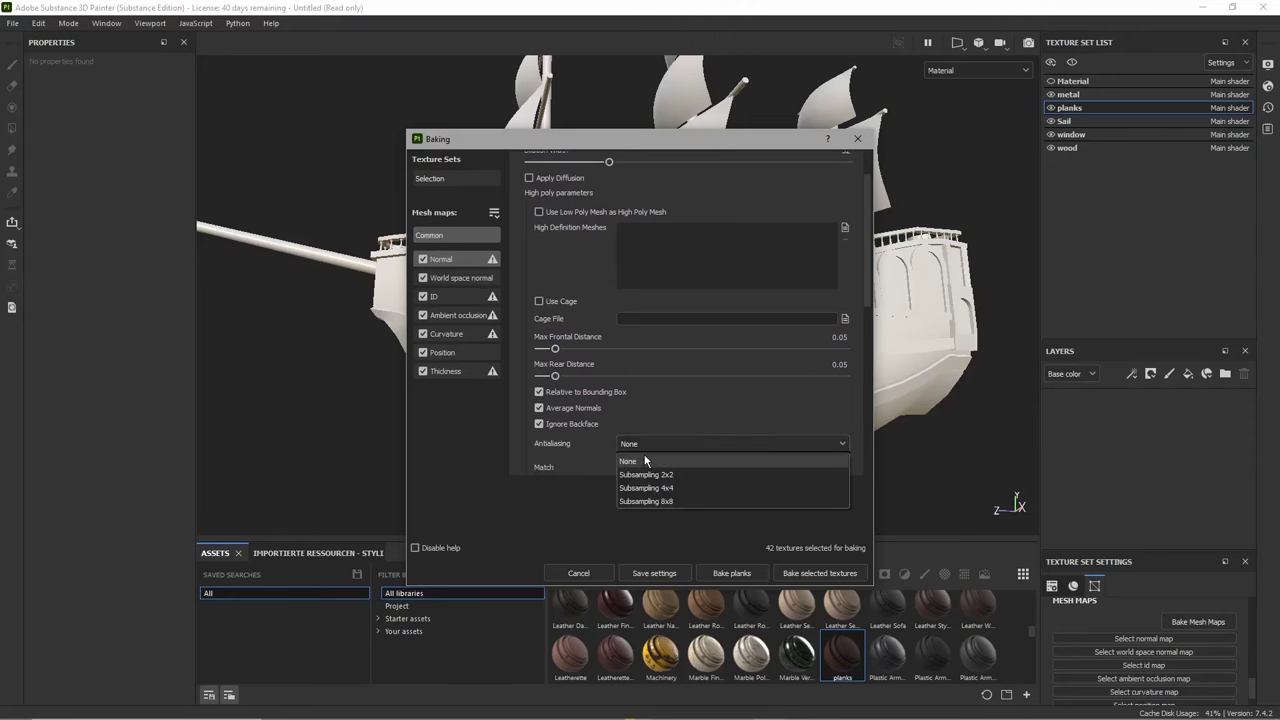
pyautogui.click(648, 462)
pyautogui.click(650, 445)
pyautogui.click(646, 475)
pyautogui.click(818, 573)
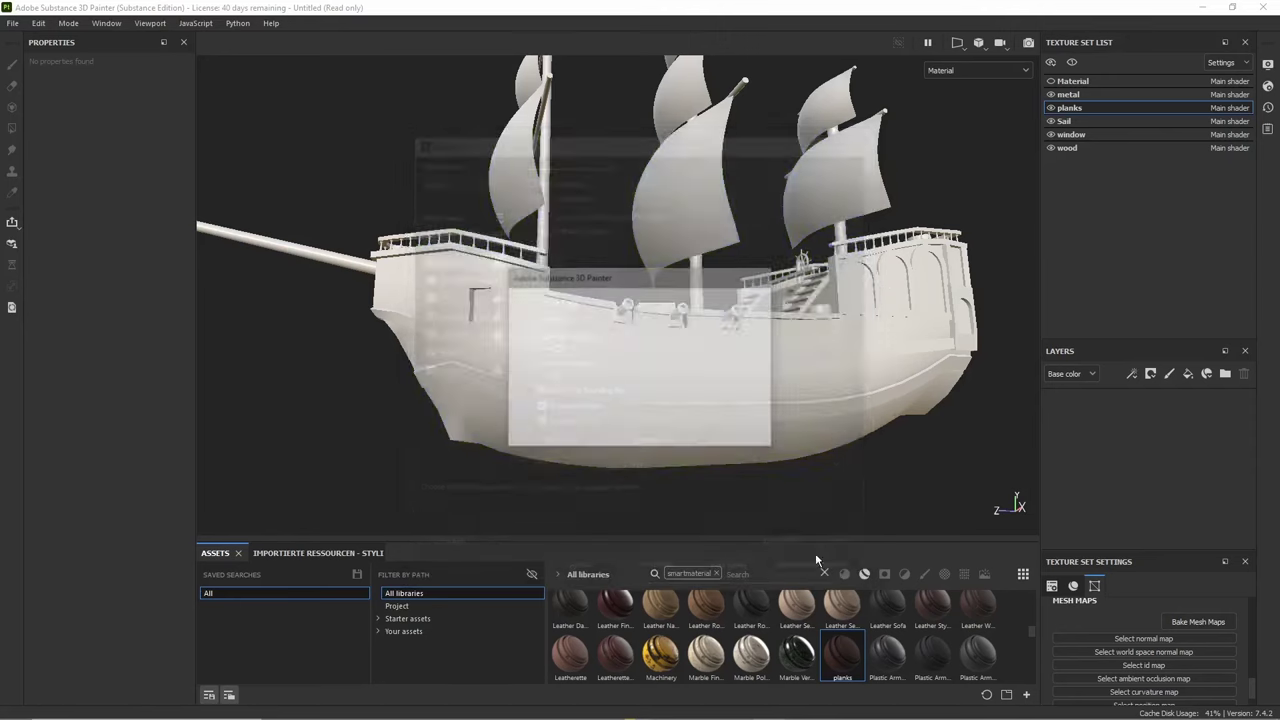
pyautogui.moveTo(678, 286); pyautogui.dragTo(990, 424)
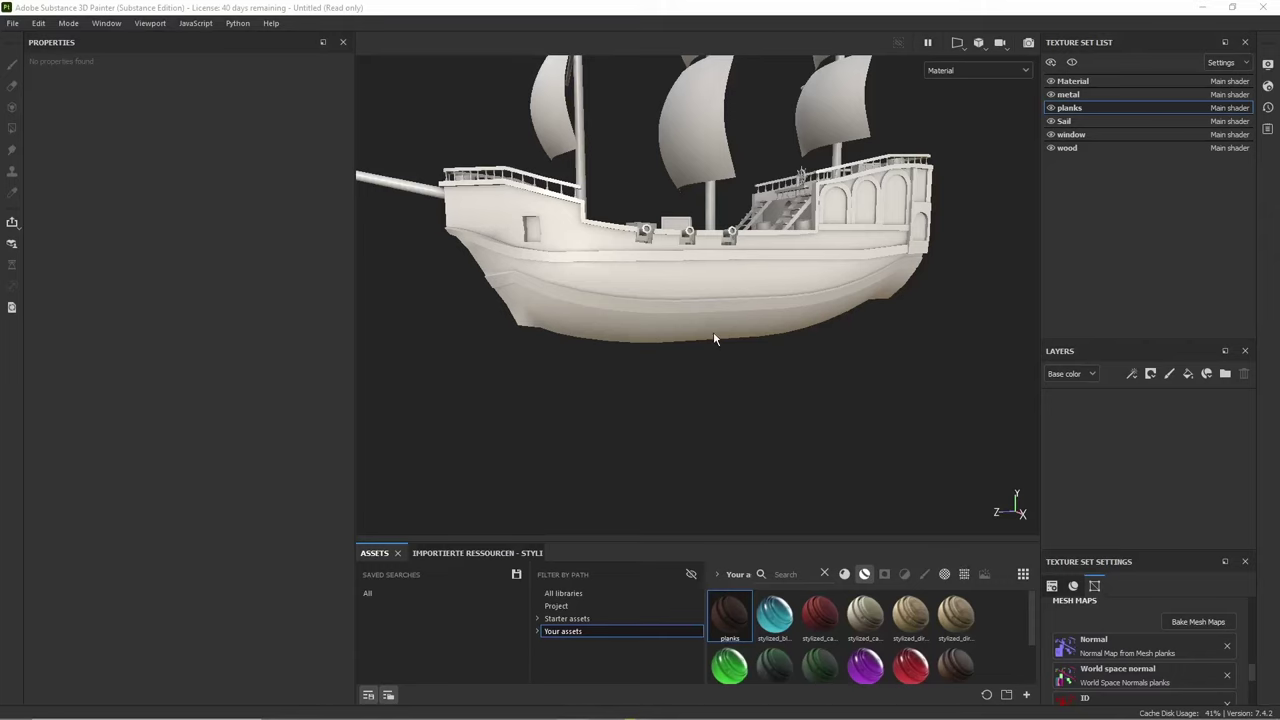
# - Add a fill layer to the planks set with only color and roughness, using roughness 0.8 and a dark reddish-brown base color
pyautogui.keyDown('alt'); pyautogui.moveTo(713, 337); pyautogui.dragTo(812, 405); pyautogui.keyUp('alt')
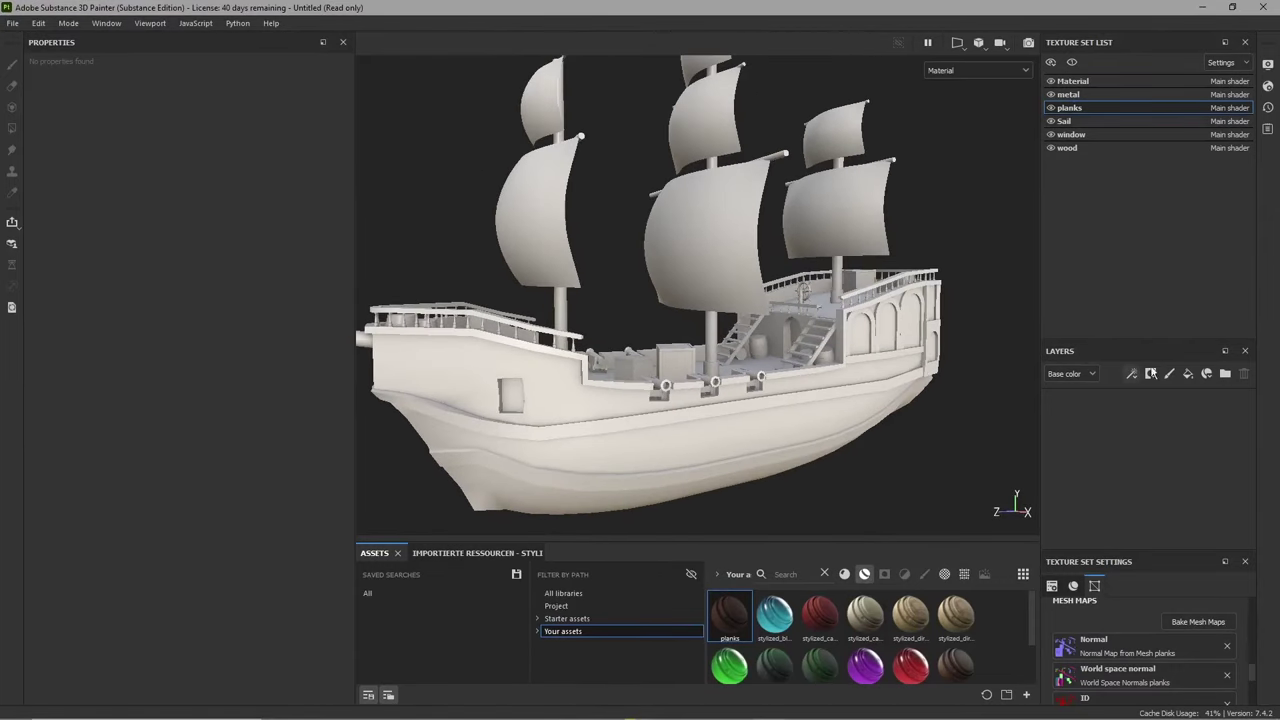
pyautogui.click(1188, 374)
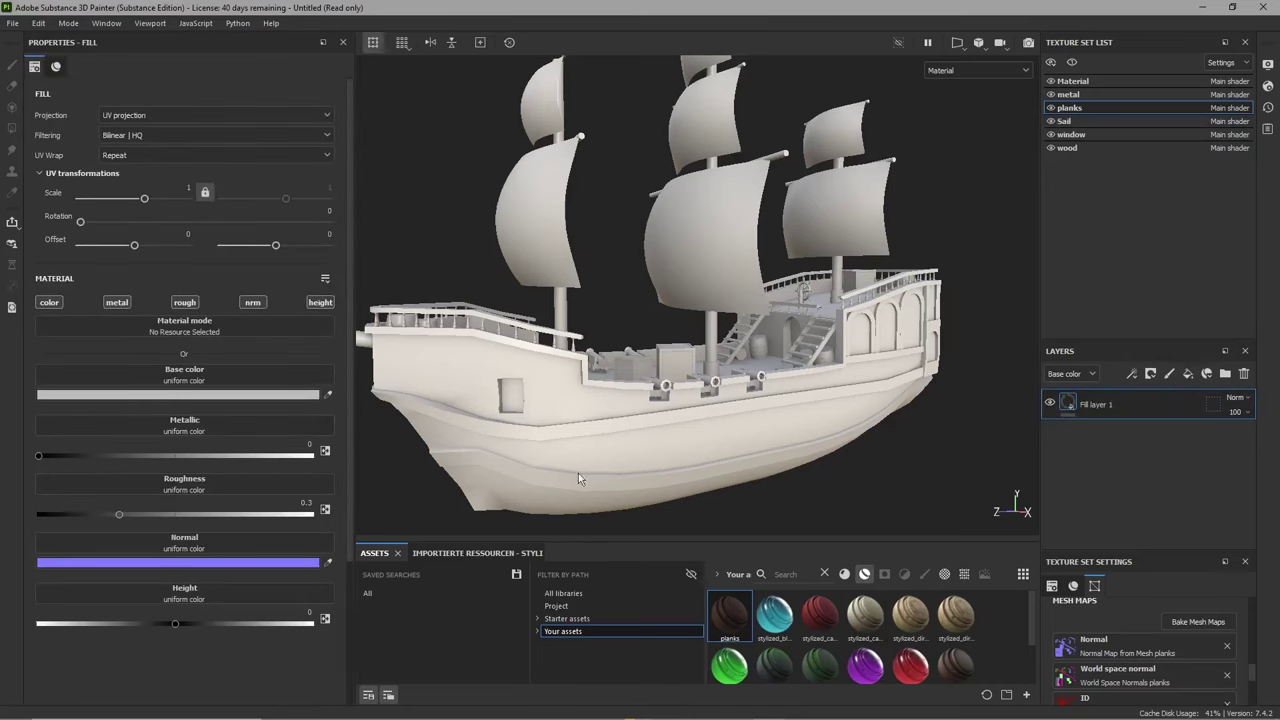
pyautogui.click(47, 303)
pyautogui.click(186, 303)
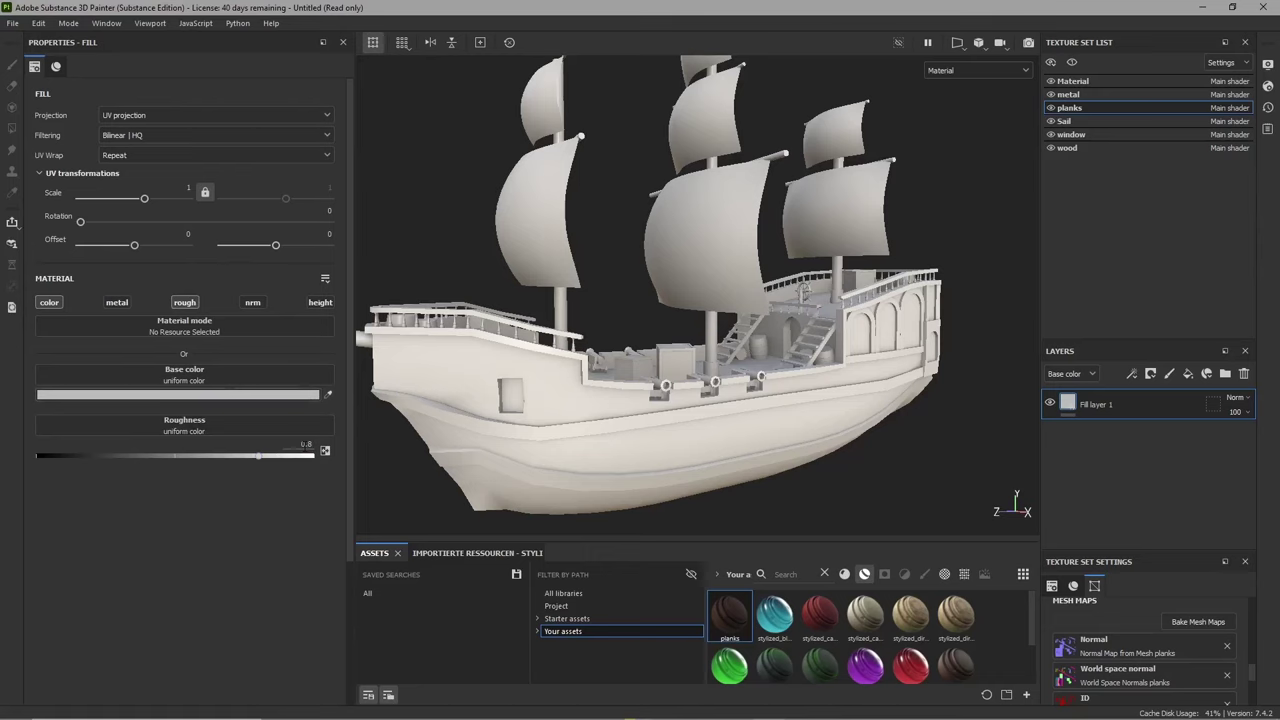
pyautogui.click(270, 396)
pyautogui.click(442, 505)
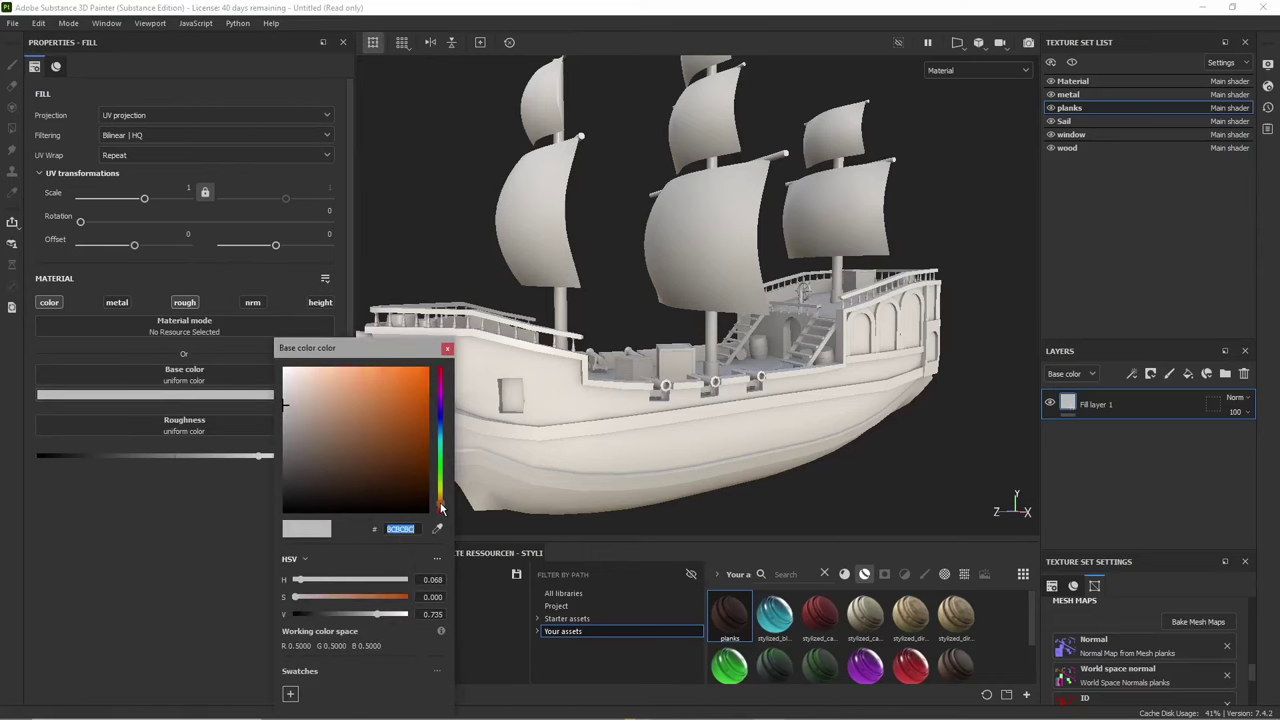
pyautogui.click(413, 475)
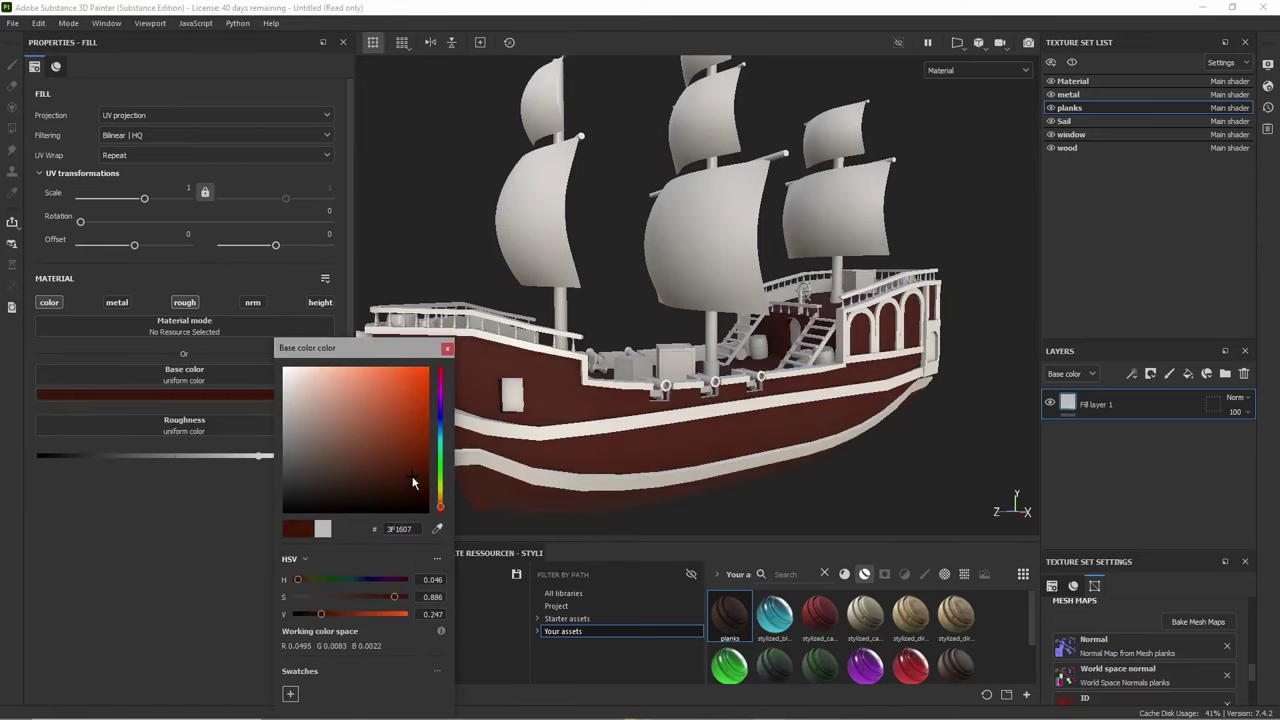
# - Add a second, color-only fill layer above it and give it a black mask containing a fill effect
pyautogui.click(1188, 373)
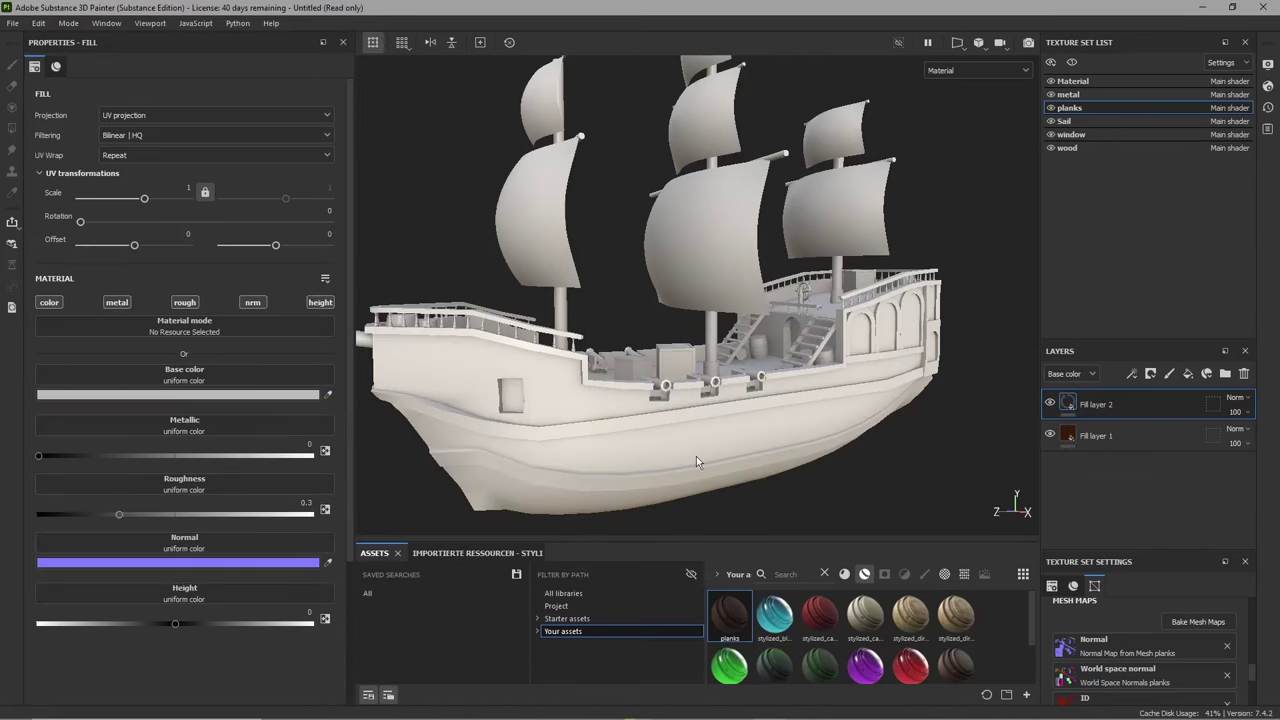
pyautogui.click(50, 302)
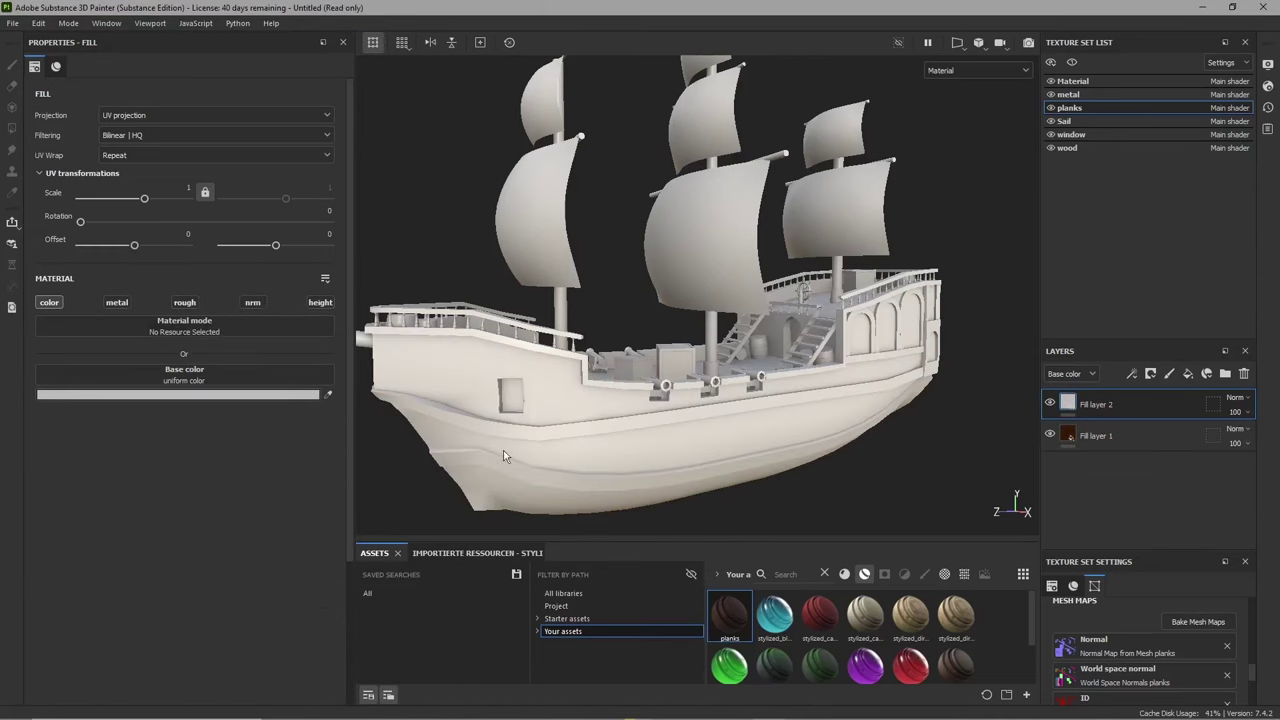
pyautogui.rightClick(1133, 407)
pyautogui.click(1105, 18)
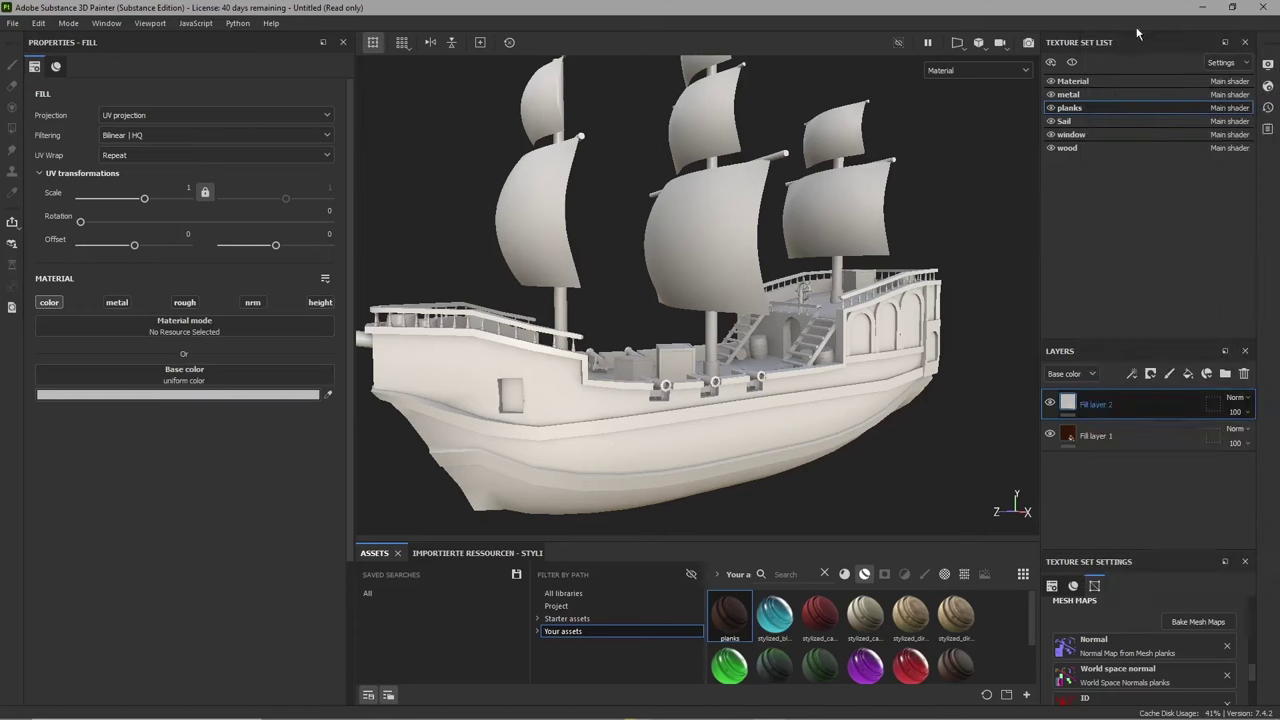
pyautogui.rightClick(1135, 404)
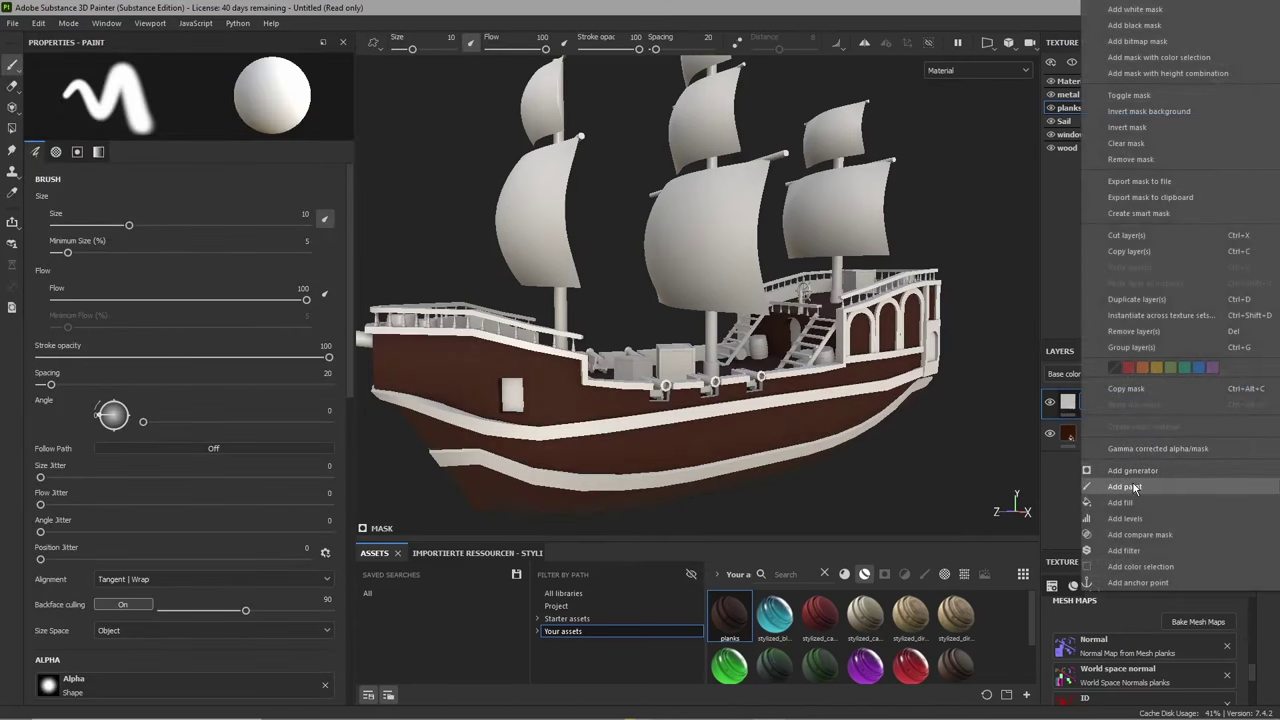
pyautogui.click(1141, 502)
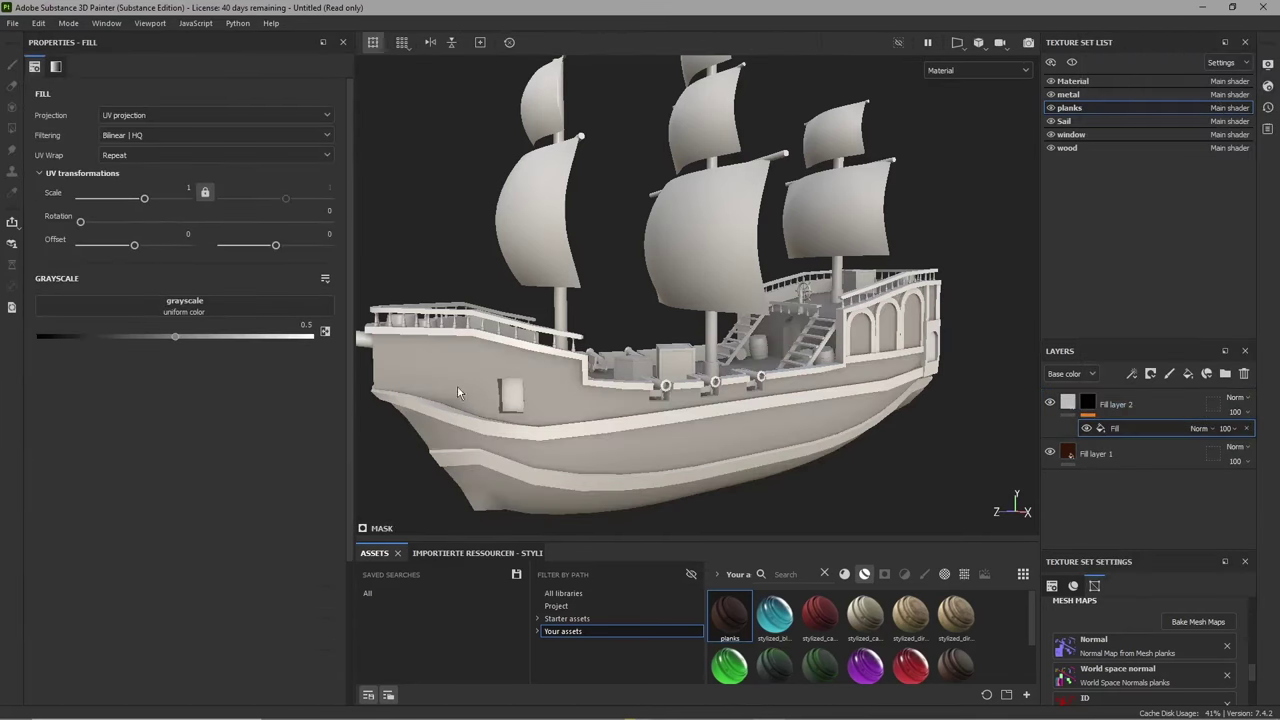
# - Use the planks1 texture as the mask fill's grayscale and set its scale to 10 and its rotation to about 90
pyautogui.click(943, 575)
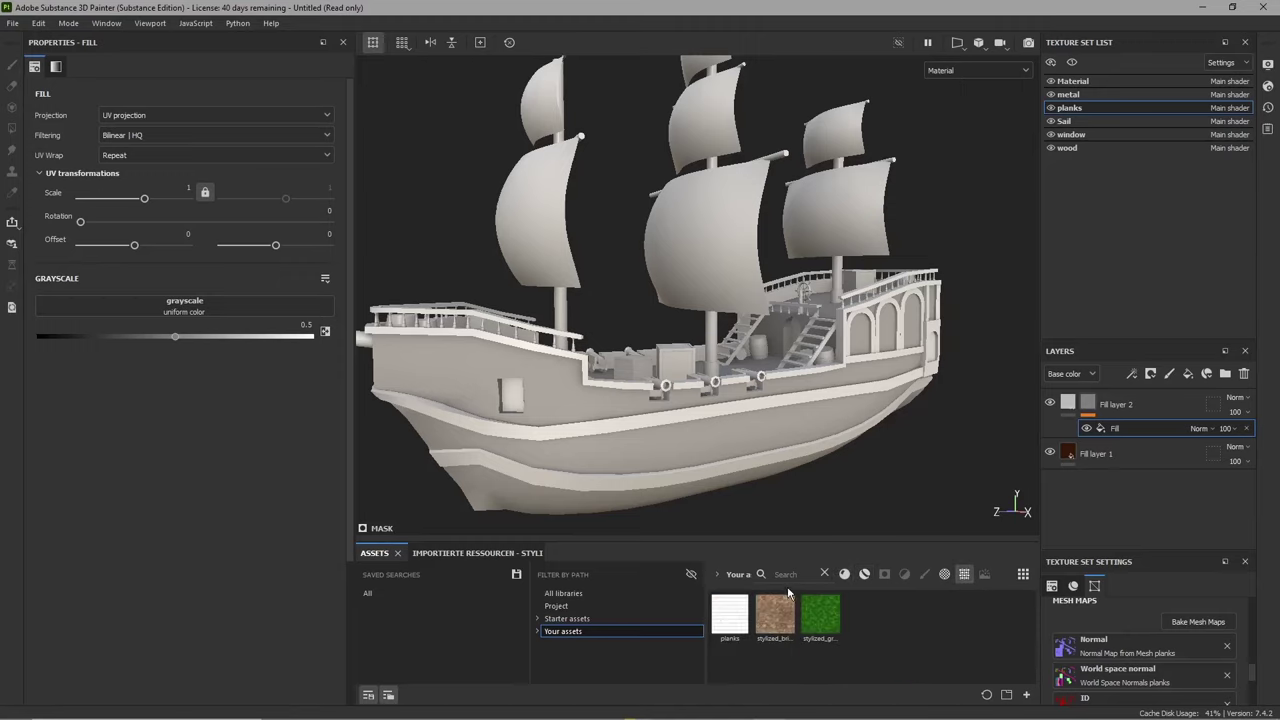
pyautogui.click(945, 576)
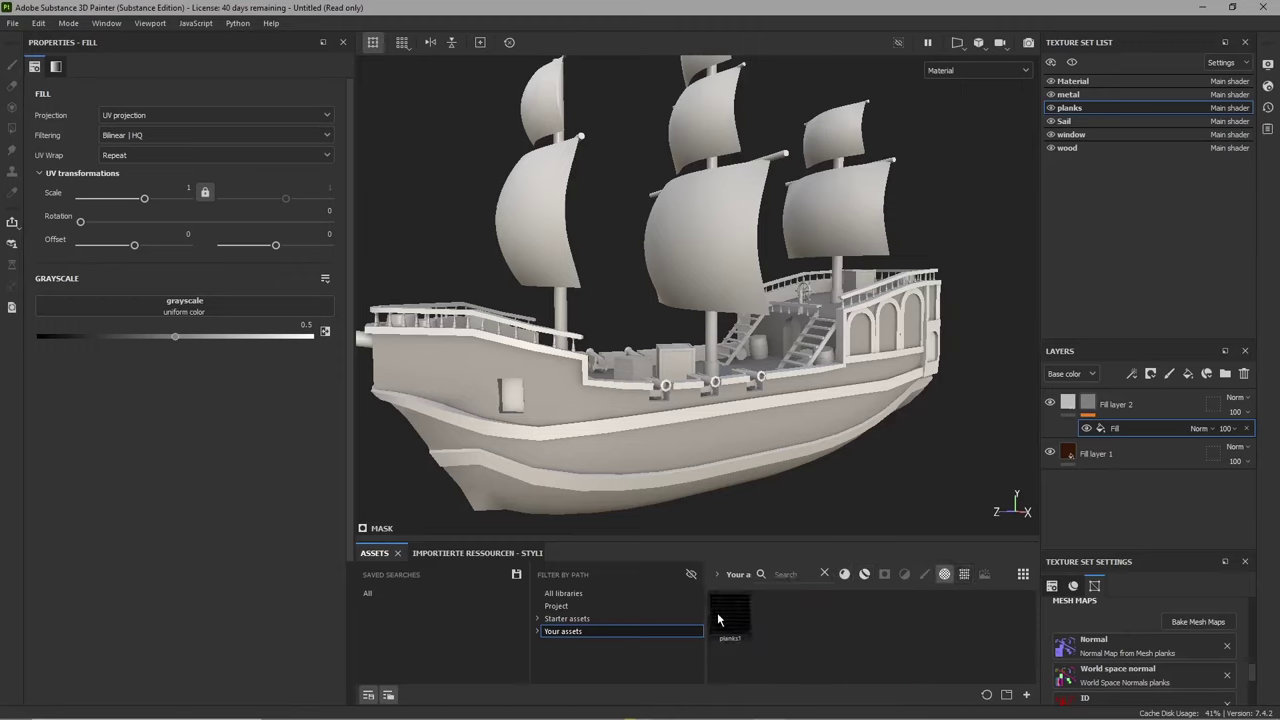
pyautogui.moveTo(729, 622); pyautogui.dragTo(276, 306)
pyautogui.keyDown('alt'); pyautogui.moveTo(540, 400); pyautogui.dragTo(562, 348); pyautogui.keyUp('alt')
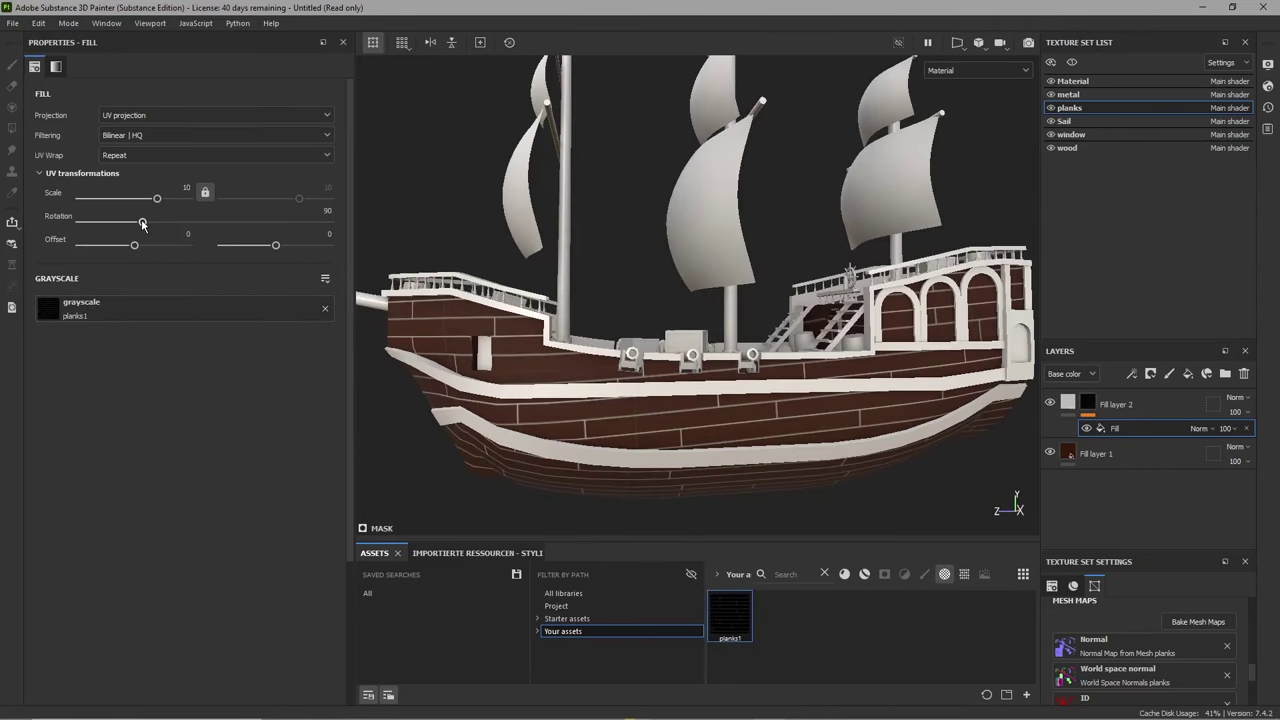
pyautogui.moveTo(143, 222); pyautogui.dragTo(140, 223)
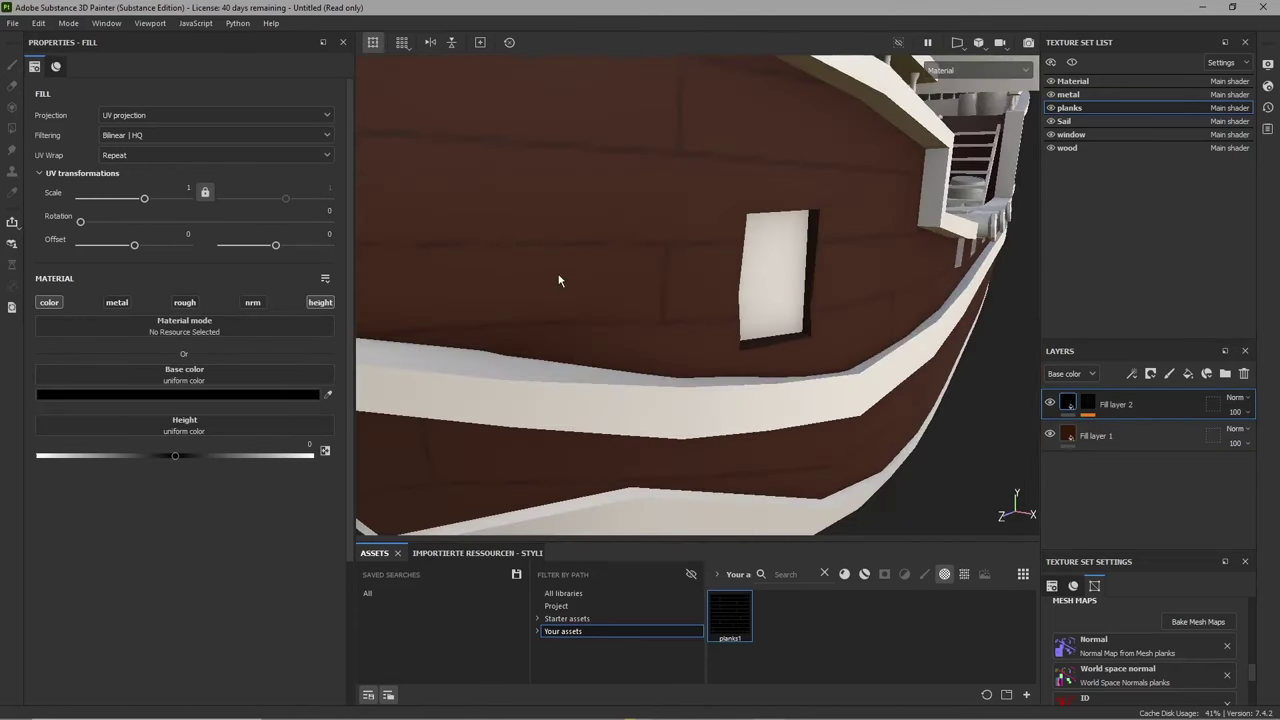
# - Lower the height of the black Fill layer 2 below zero to recess the gaps between the hull planks
pyautogui.keyDown('alt'); pyautogui.moveTo(557, 277); pyautogui.dragTo(545, 232); pyautogui.keyUp('alt')
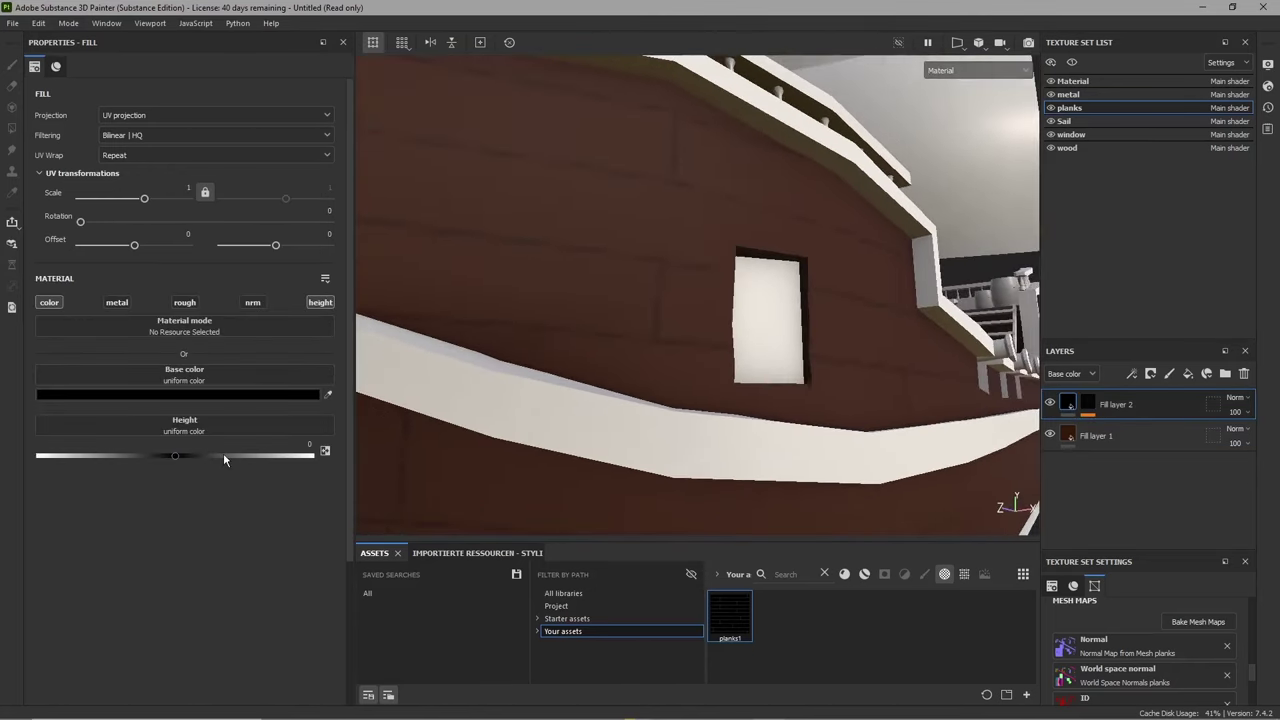
pyautogui.moveTo(173, 457); pyautogui.dragTo(151, 463)
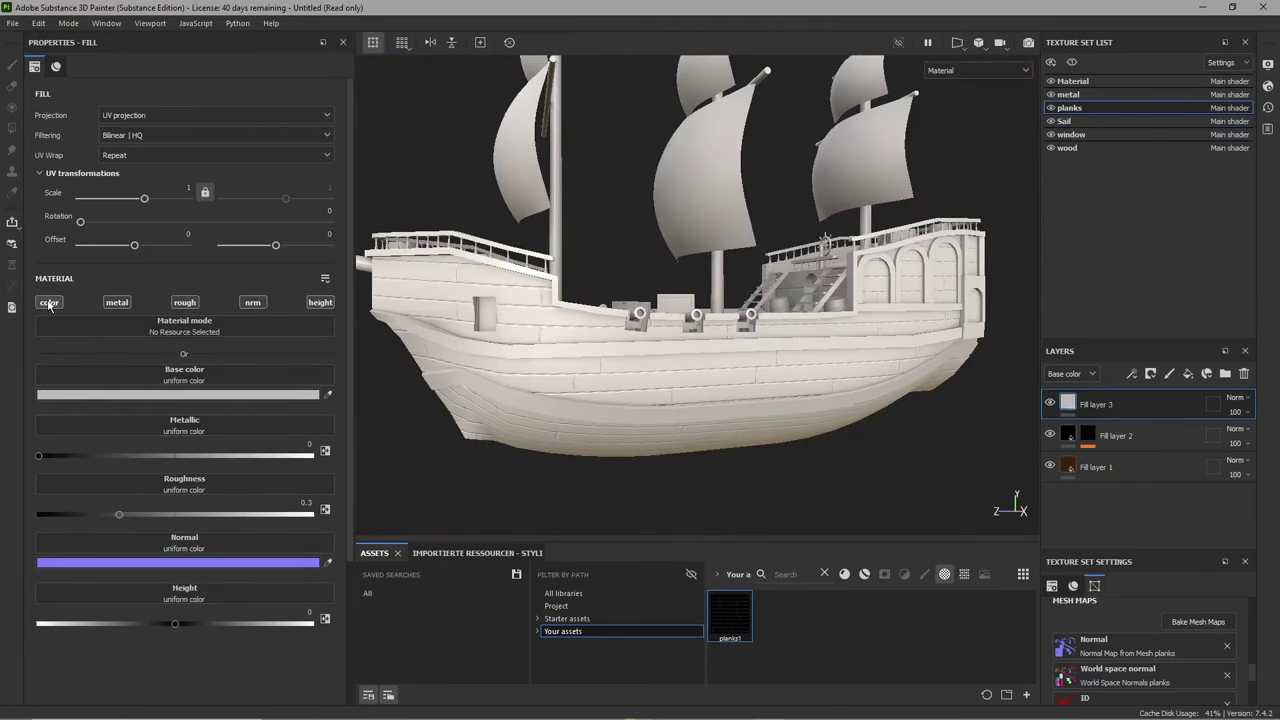
# - Limit Fill layer 3 to the color channel, sample its base color from Fill layer 1 and darken the brown slightly
pyautogui.keyDown('alt'); pyautogui.click(48, 305); pyautogui.keyUp('alt')
pyautogui.moveTo(328, 396); pyautogui.dragTo(1068, 457)
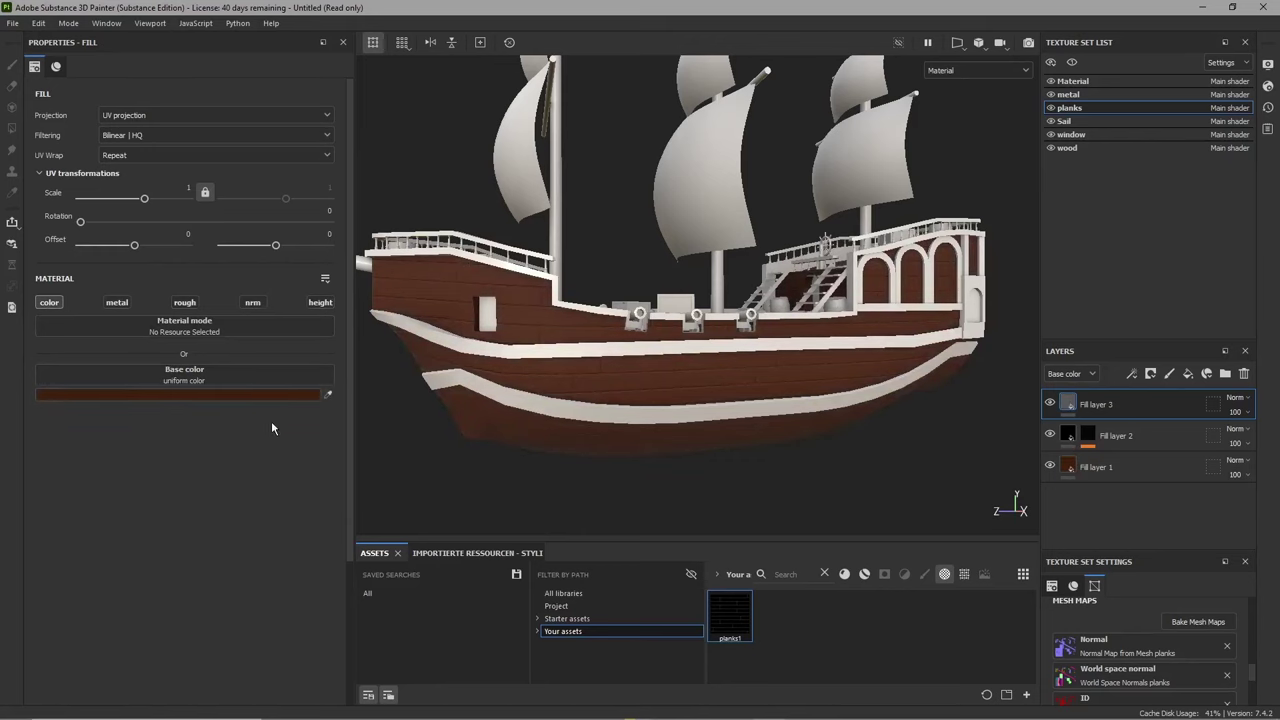
pyautogui.click(255, 395)
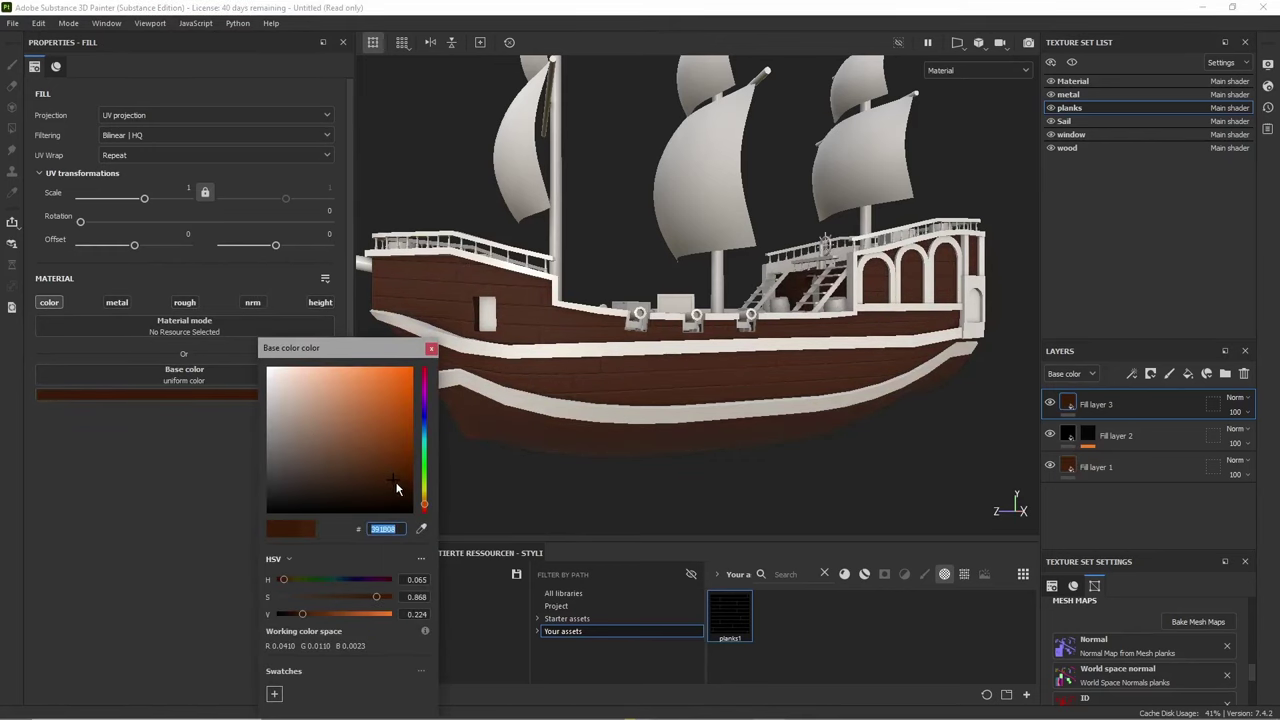
# - Give Fill layer 3 a black mask with a fill effect and use a vertically streaked Grunge map as its grayscale
pyautogui.rightClick(1082, 404)
pyautogui.click(1132, 25)
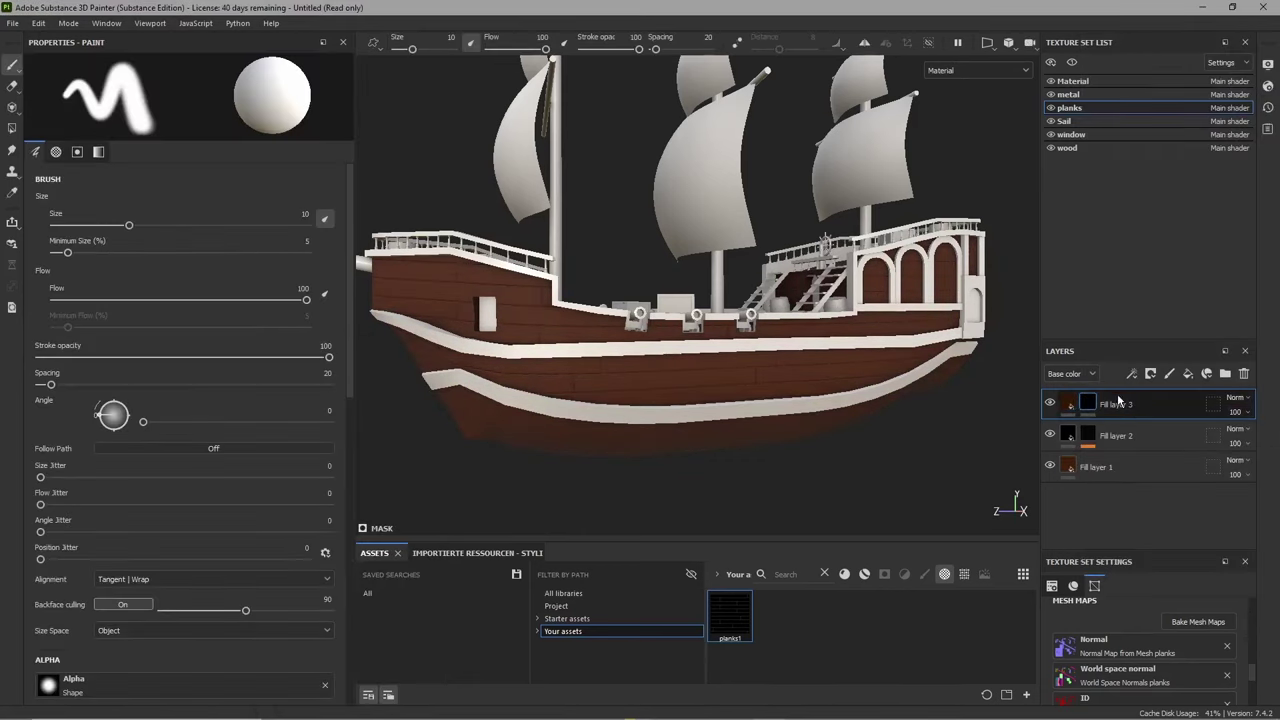
pyautogui.rightClick(1084, 404)
pyautogui.click(1121, 503)
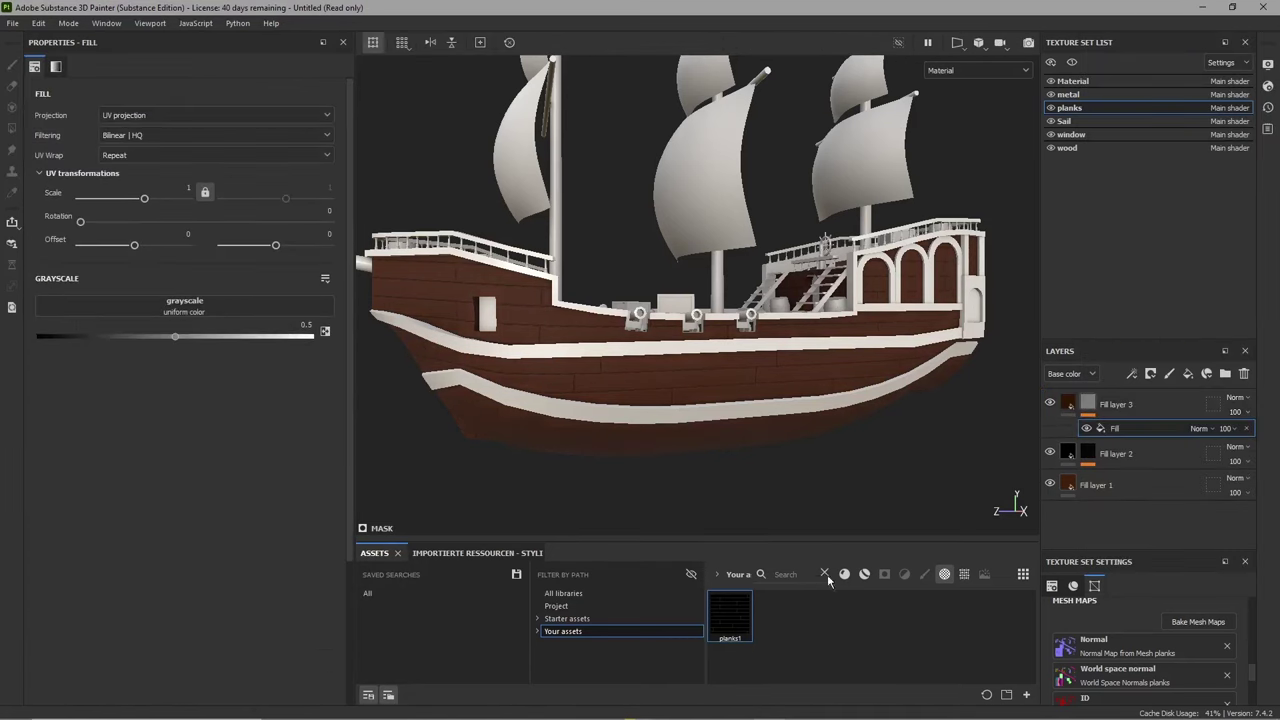
pyautogui.moveTo(1031, 604); pyautogui.dragTo(1032, 629)
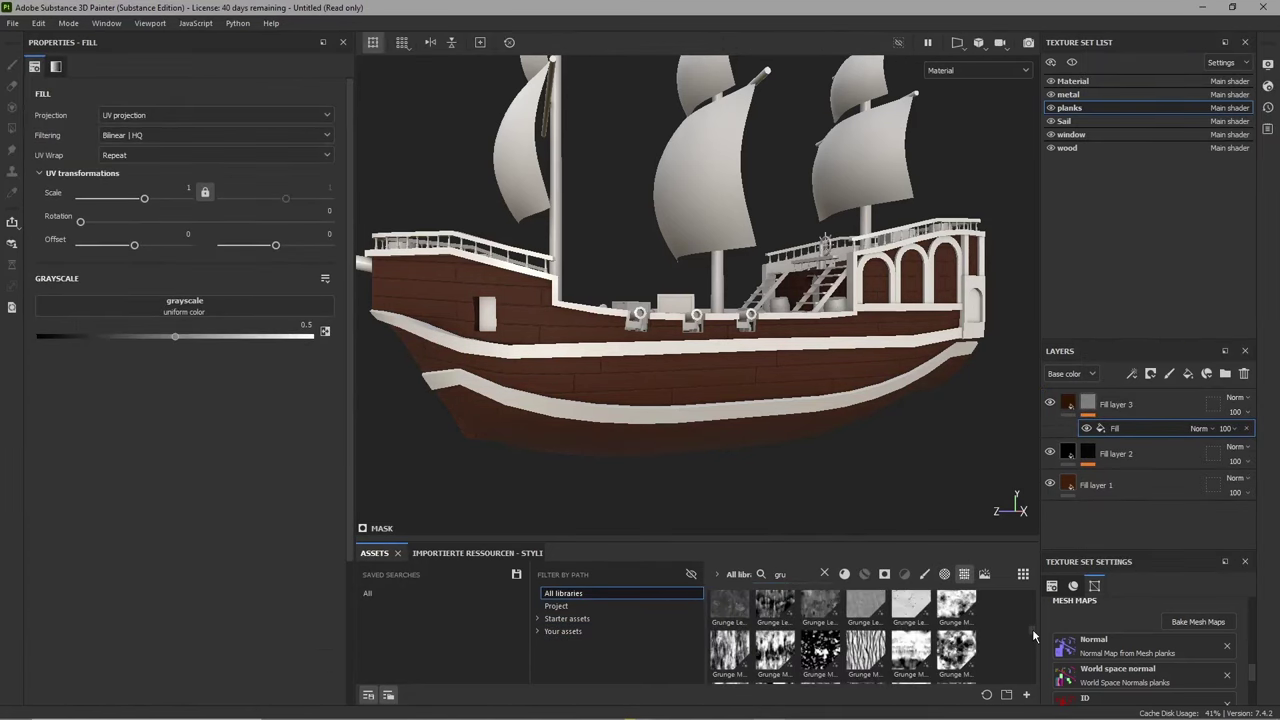
pyautogui.moveTo(710, 650); pyautogui.dragTo(233, 327)
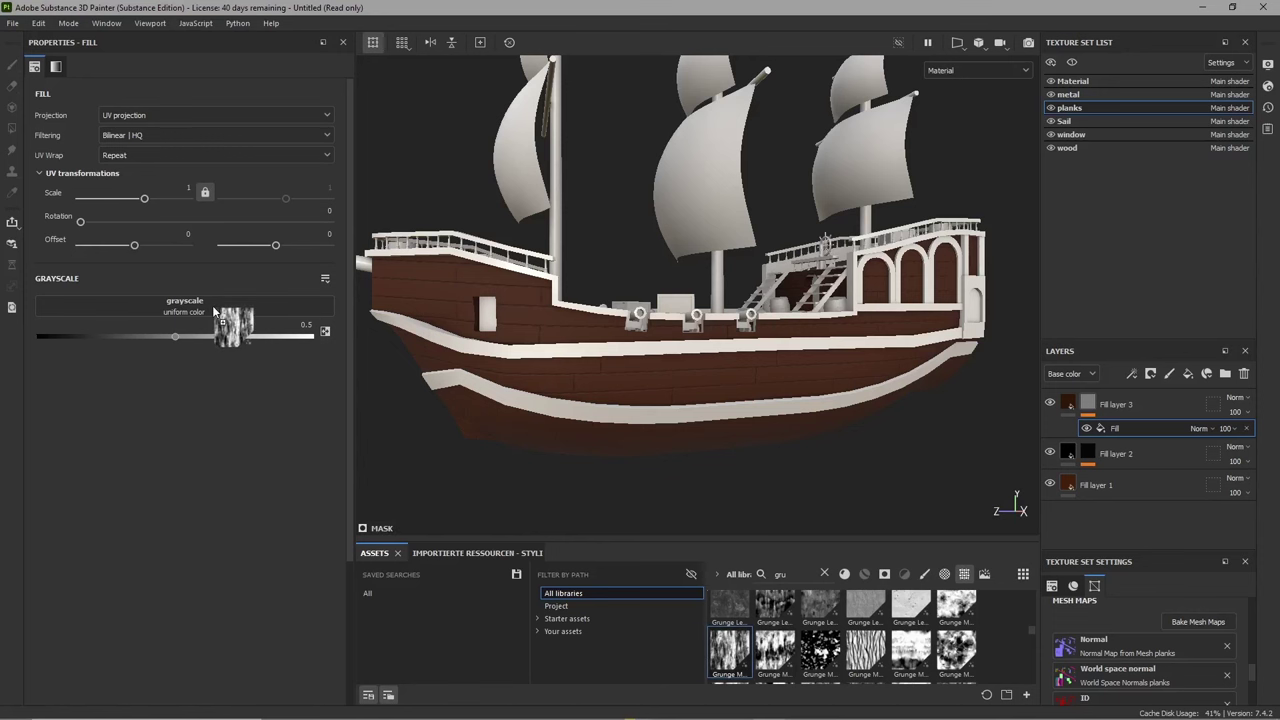
pyautogui.moveTo(233, 327); pyautogui.dragTo(190, 312)
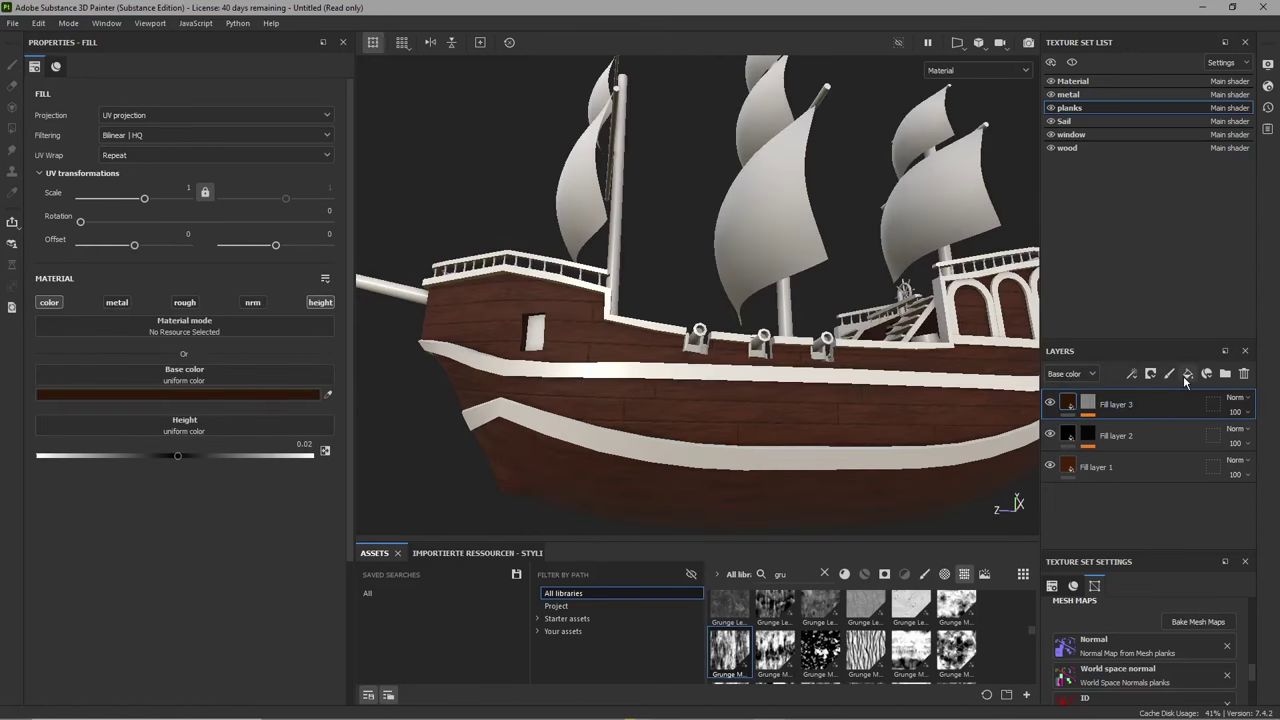
# - Add a fourth, color-only fill layer, sample its base color from Fill layer 1 and darken it to a near-black brown
pyautogui.click(1187, 376)
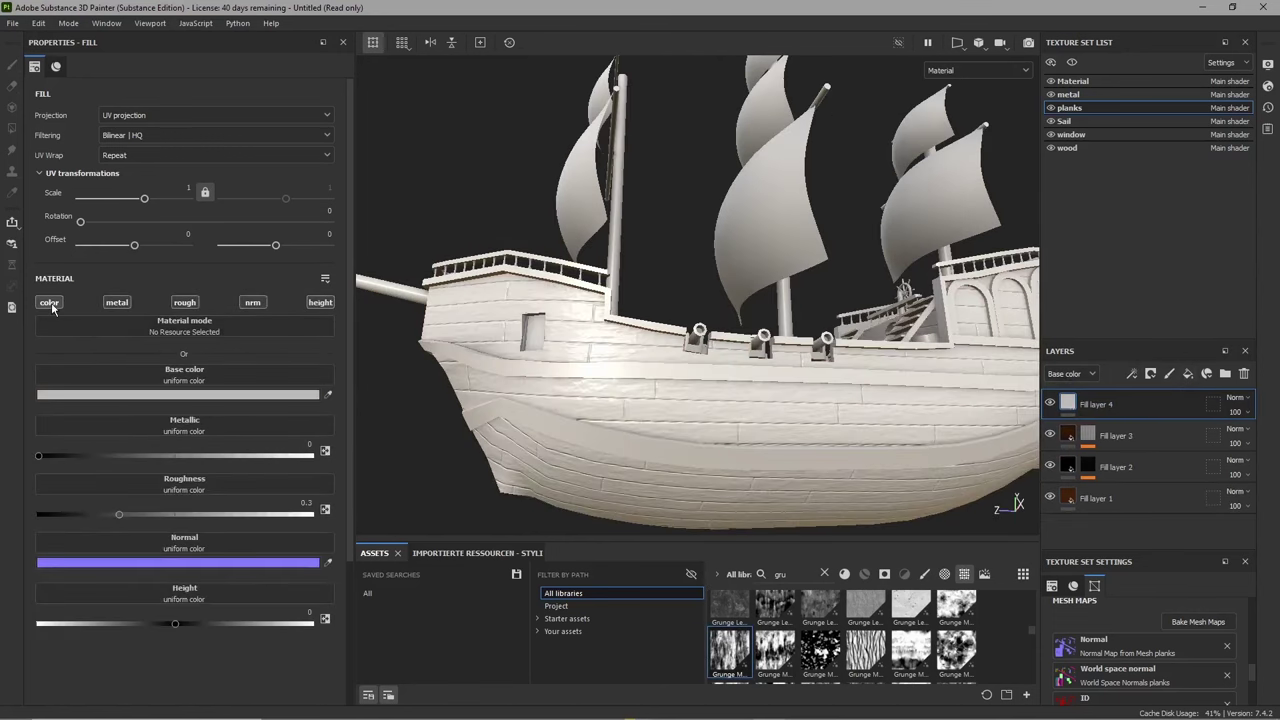
pyautogui.click(50, 302)
pyautogui.moveTo(339, 390); pyautogui.dragTo(1066, 494)
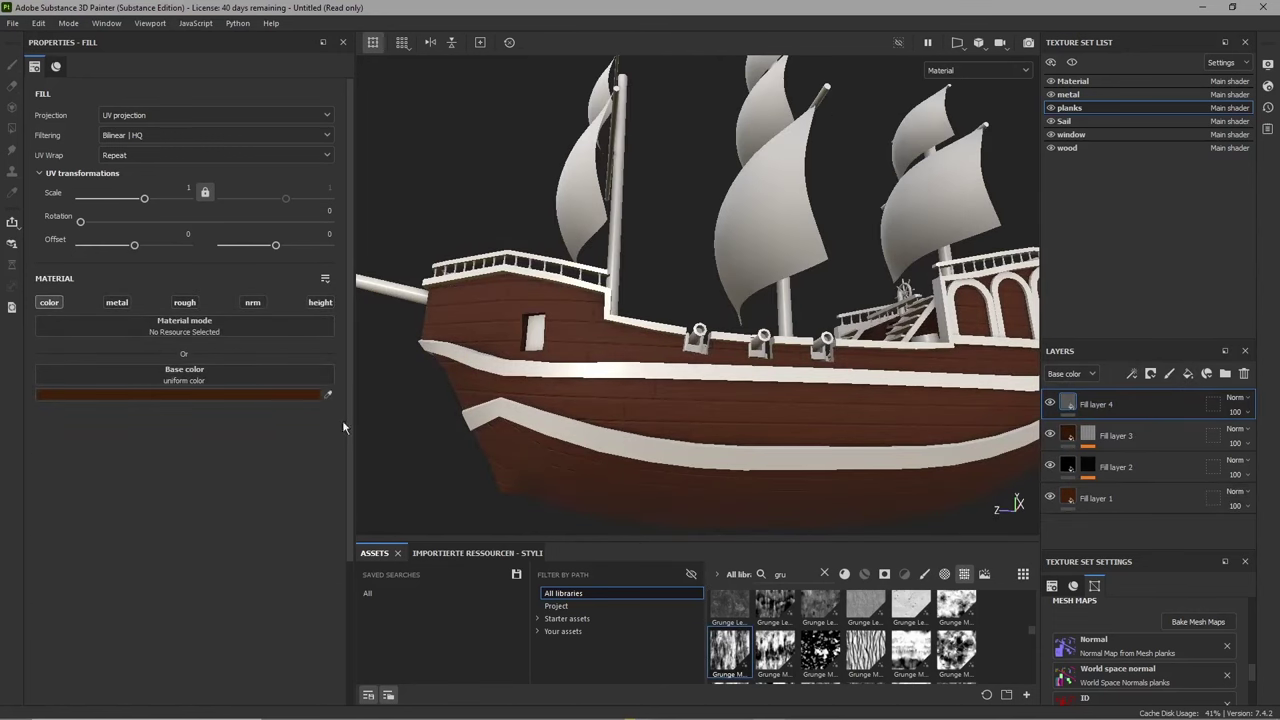
# - Give Fill layer 4 a black mask with a Dirt generator and set its Dirt Level to 0.68
pyautogui.rightClick(1140, 404)
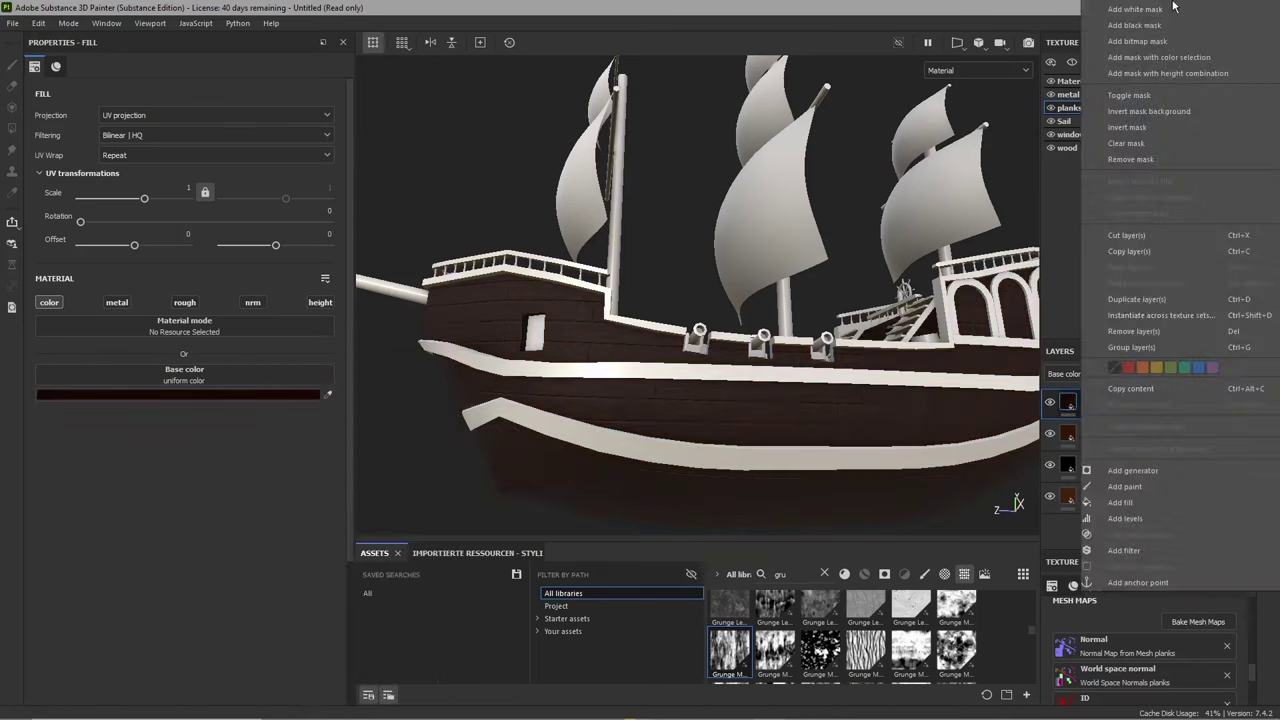
pyautogui.click(1150, 27)
pyautogui.rightClick(1118, 410)
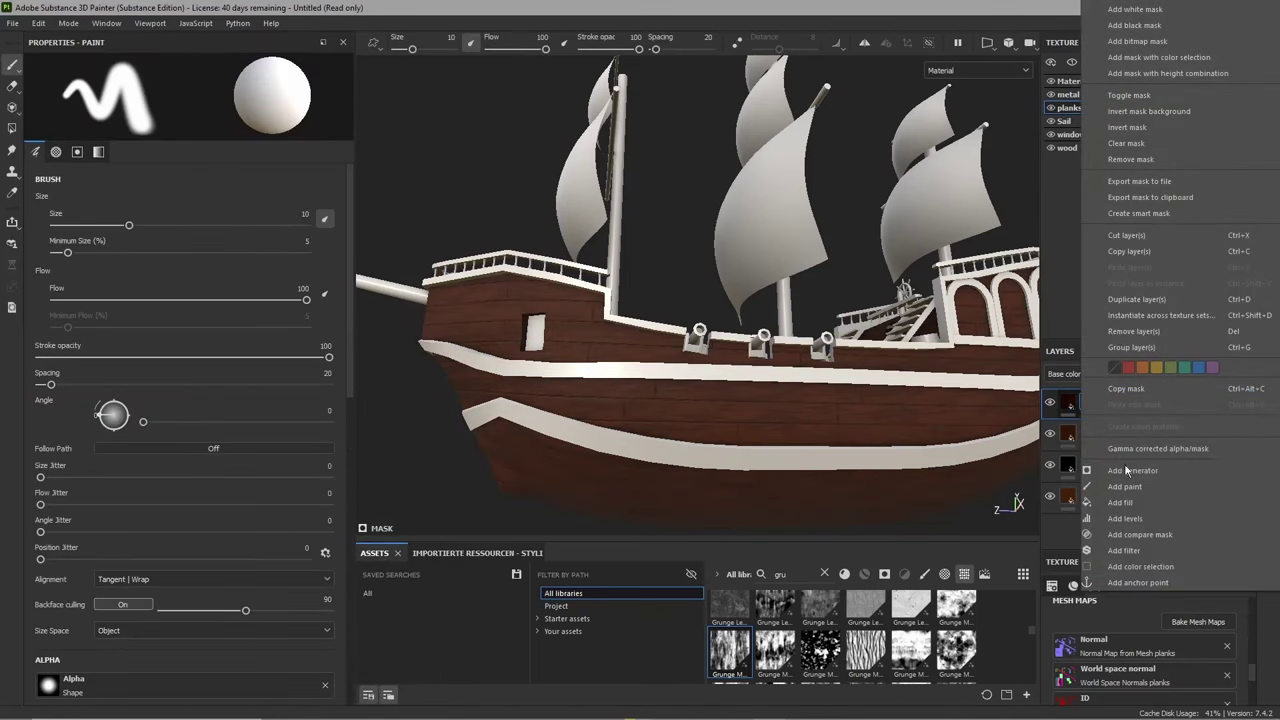
pyautogui.click(1126, 470)
pyautogui.click(228, 106)
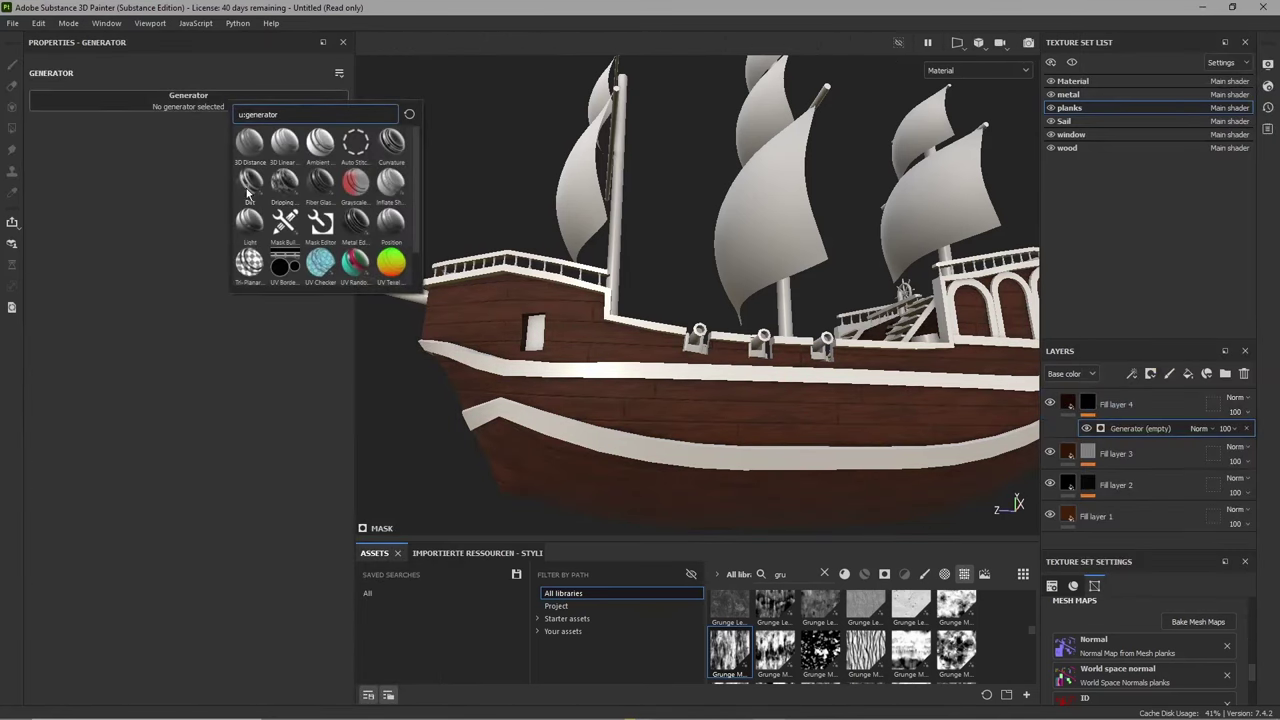
pyautogui.keyDown('alt'); pyautogui.moveTo(435, 294); pyautogui.dragTo(580, 374); pyautogui.keyUp('alt')
pyautogui.keyDown('alt'); pyautogui.moveTo(580, 374); pyautogui.dragTo(646, 408, button='middle'); pyautogui.keyUp('alt')
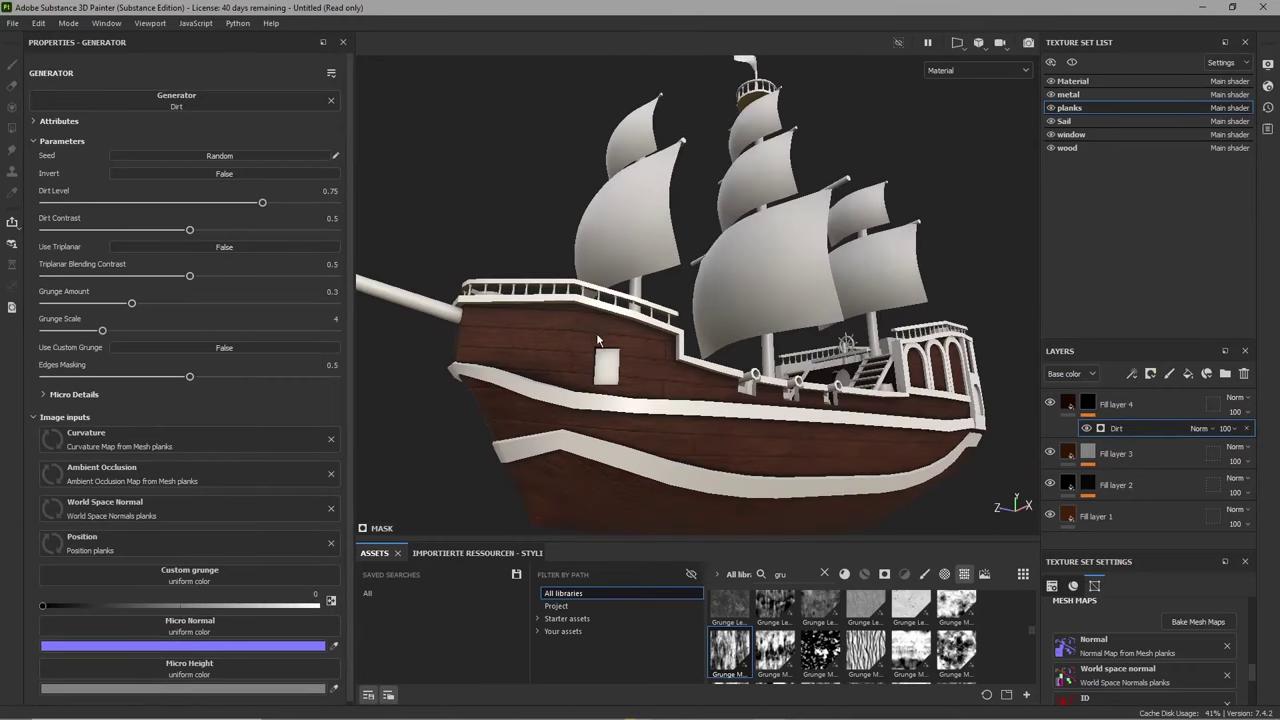
pyautogui.keyDown('alt'); pyautogui.moveTo(596, 332); pyautogui.dragTo(690, 510, button='right'); pyautogui.keyUp('alt')
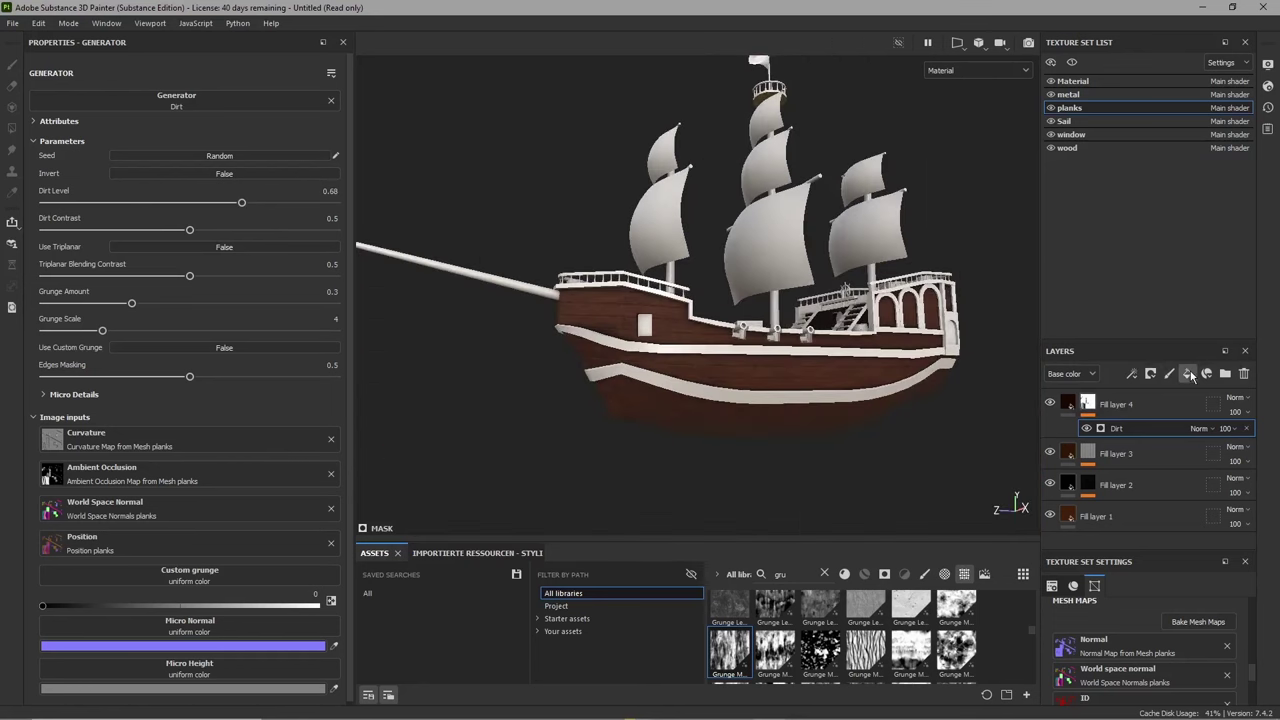
# - Add a fifth, color-only fill layer on top of the planks stack and apply the Baked Lighting Stylized filter to it
pyautogui.click(1188, 374)
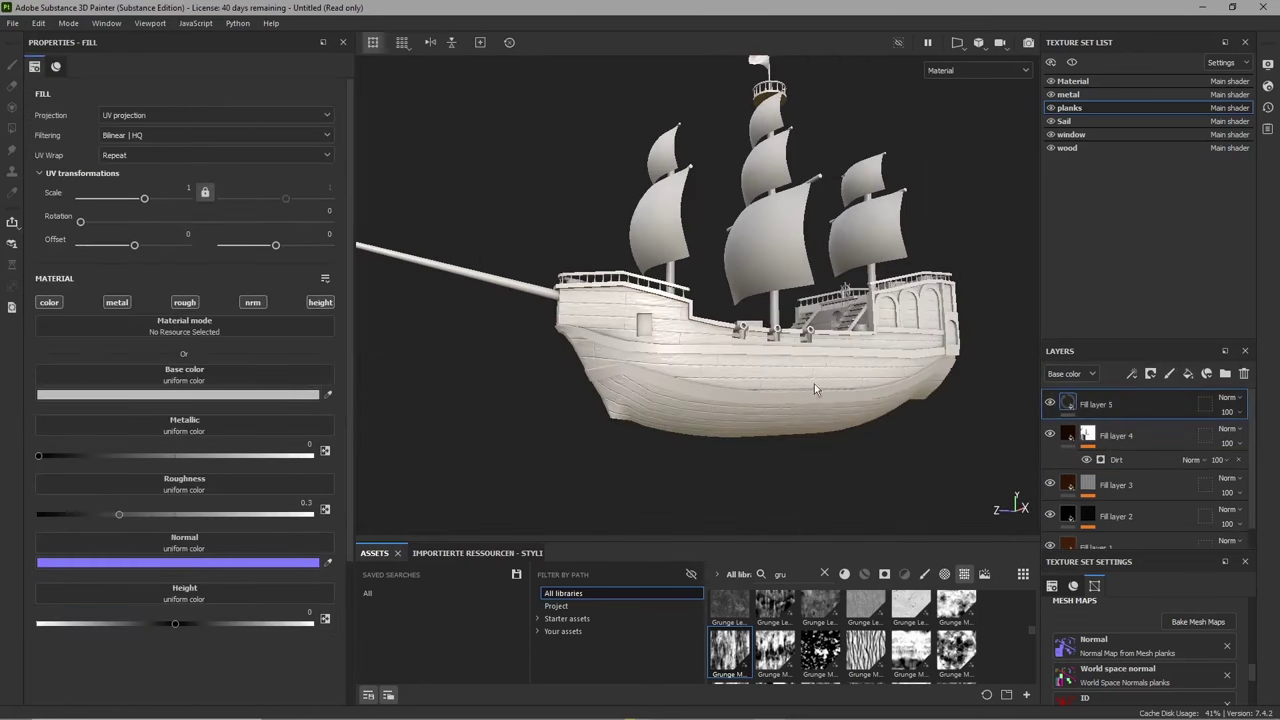
pyautogui.rightClick(1110, 438)
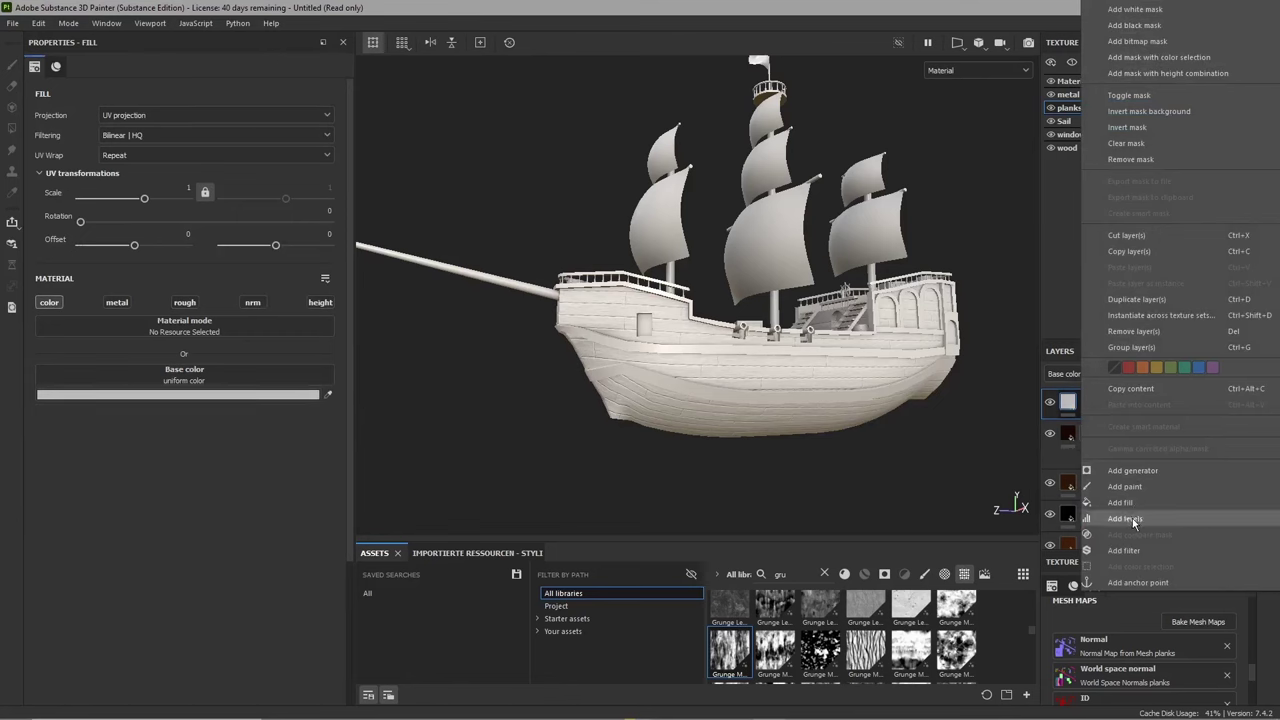
pyautogui.click(1123, 551)
pyautogui.click(190, 122)
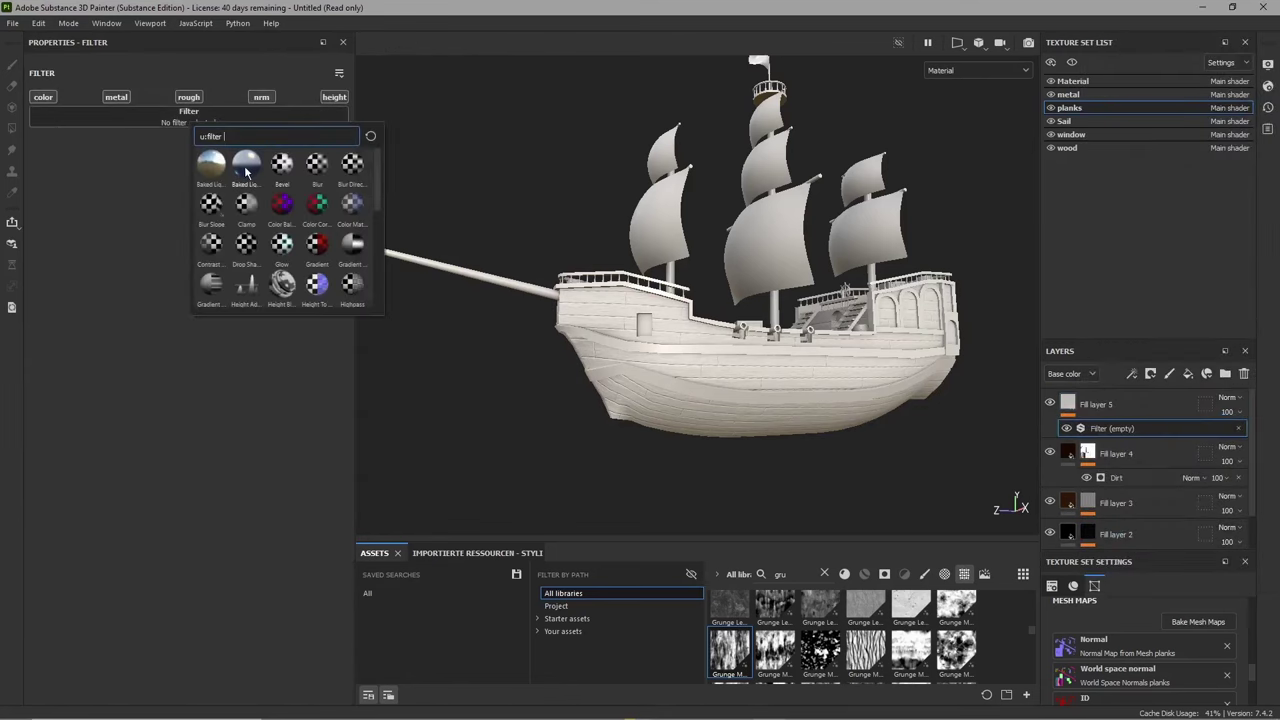
pyautogui.click(210, 163)
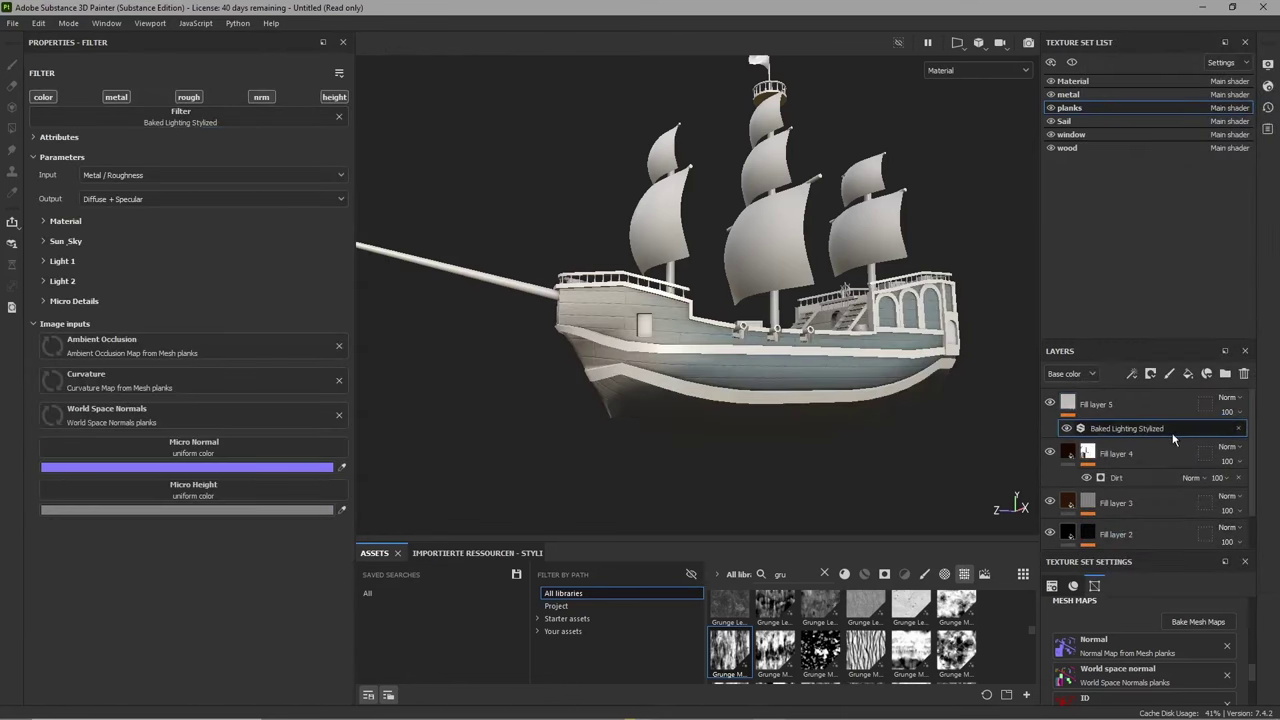
# - Set Fill layer 5's blend mode to Soft light and its opacity to 50
pyautogui.click(1233, 400)
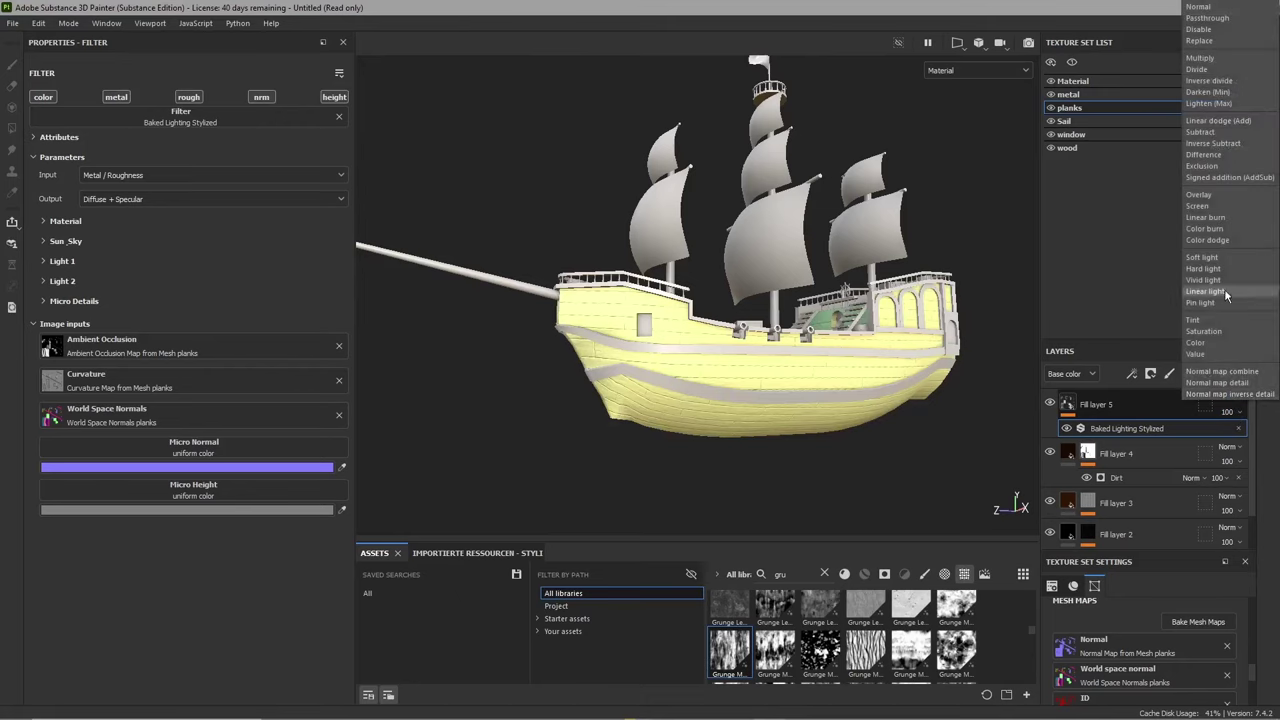
pyautogui.click(1212, 283)
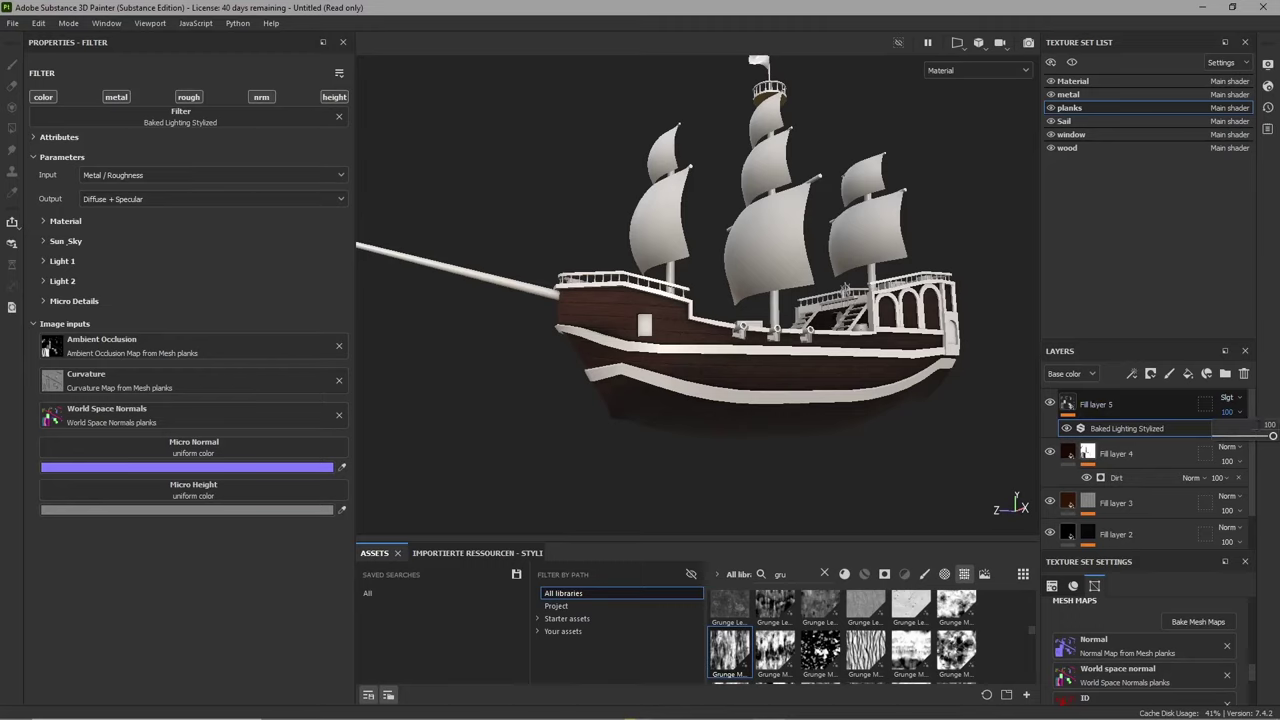
pyautogui.click(1269, 424)
pyautogui.write('50')
pyautogui.press('Return')
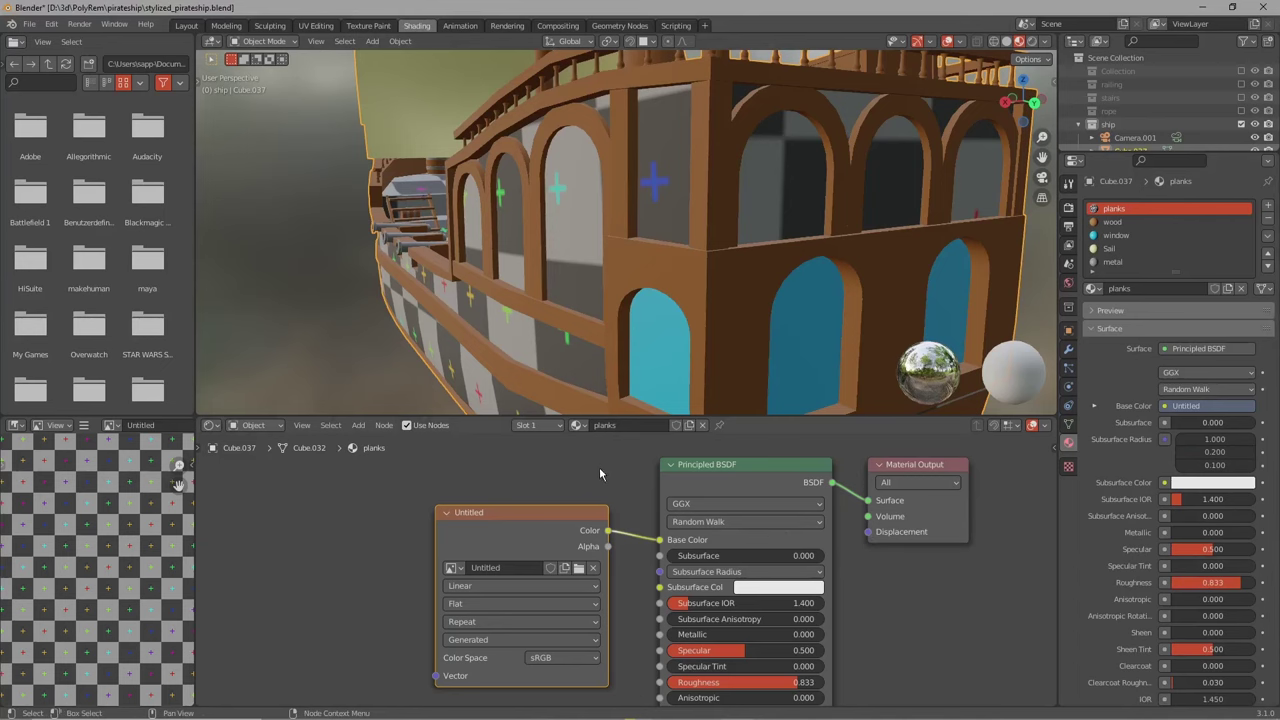
# - In Blender, delete the checker image texture node from the planks material
pyautogui.scroll(-2, 599, 474)
pyautogui.press('x')
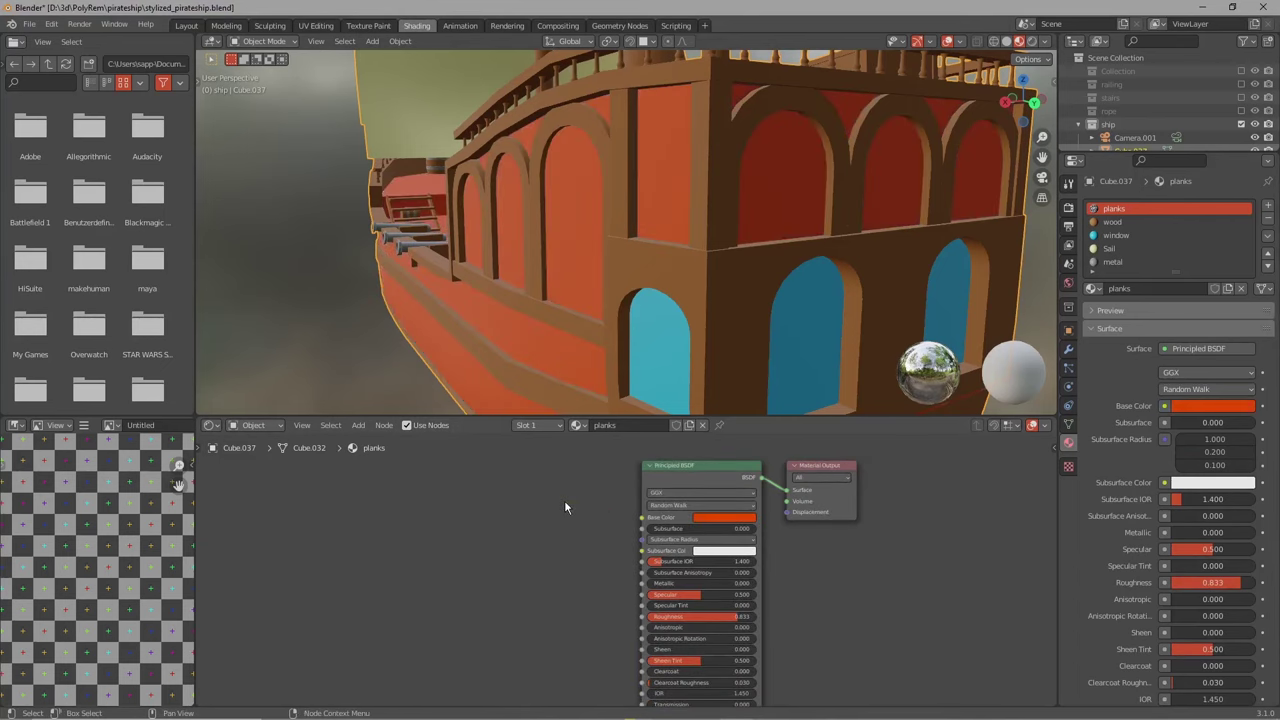
pyautogui.moveTo(525, 337); pyautogui.dragTo(639, 361, button='middle')
pyautogui.keyDown('ctrl'); pyautogui.moveTo(639, 361); pyautogui.dragTo(639, 61, button='middle'); pyautogui.keyUp('ctrl')
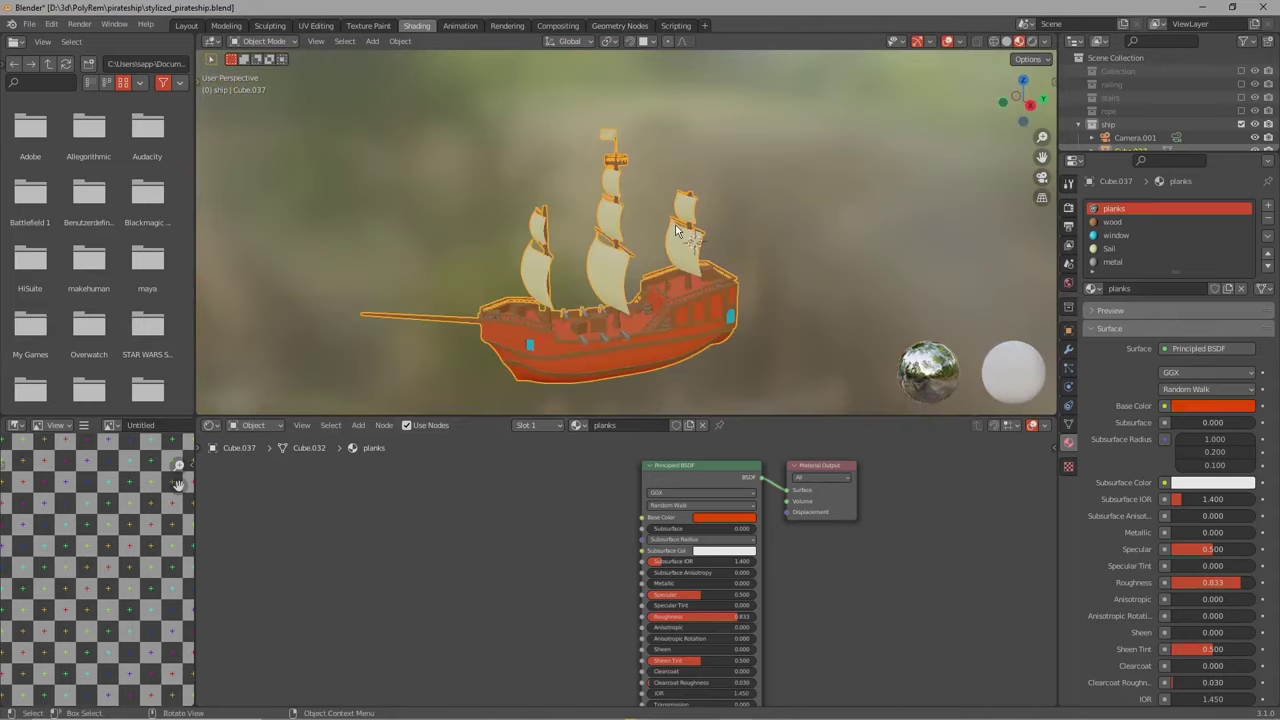
pyautogui.moveTo(676, 230); pyautogui.dragTo(650, 258, button='middle')
pyautogui.moveTo(659, 476); pyautogui.dragTo(620, 430, button='middle')
pyautogui.moveTo(556, 492); pyautogui.dragTo(538, 518, button='middle')
pyautogui.scroll(1, 538, 518)
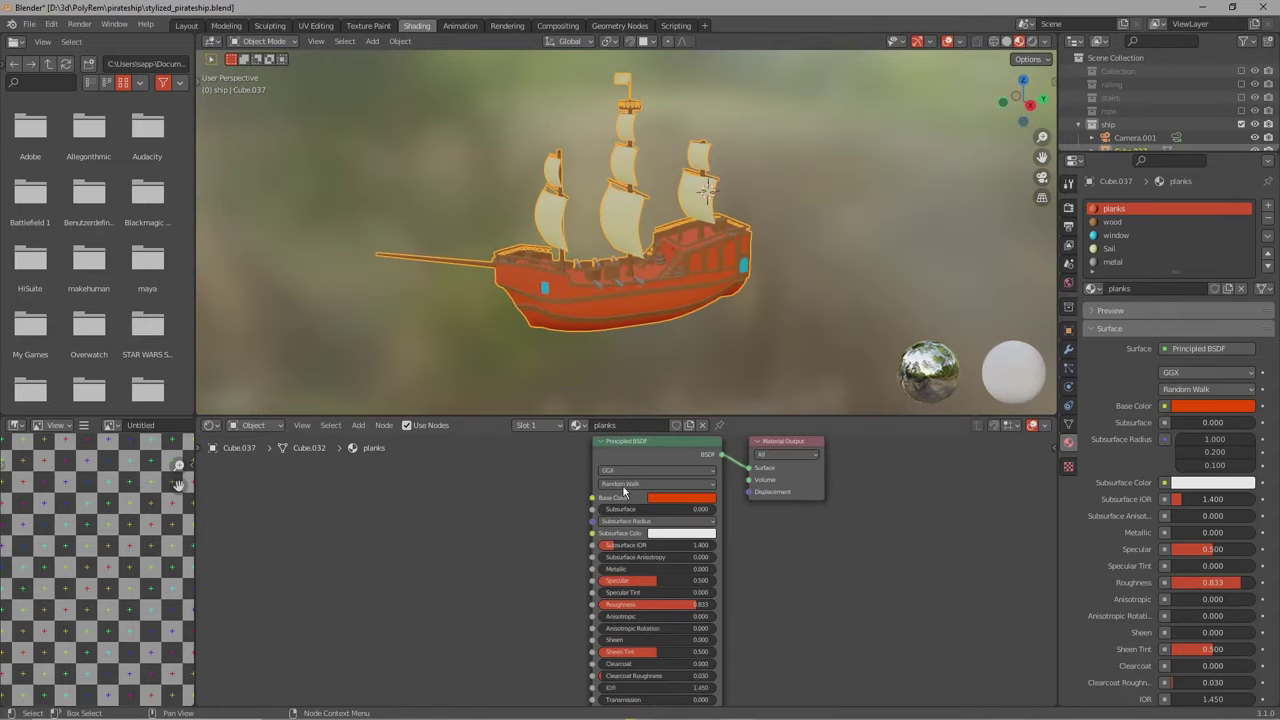
# - Use Principled Texture Setup on the planks shader to load planks_Base_color.png, planks_Height.png and planks_Roughness.png from the materials folder
pyautogui.hotkey('ctrl', 'shift', 't')
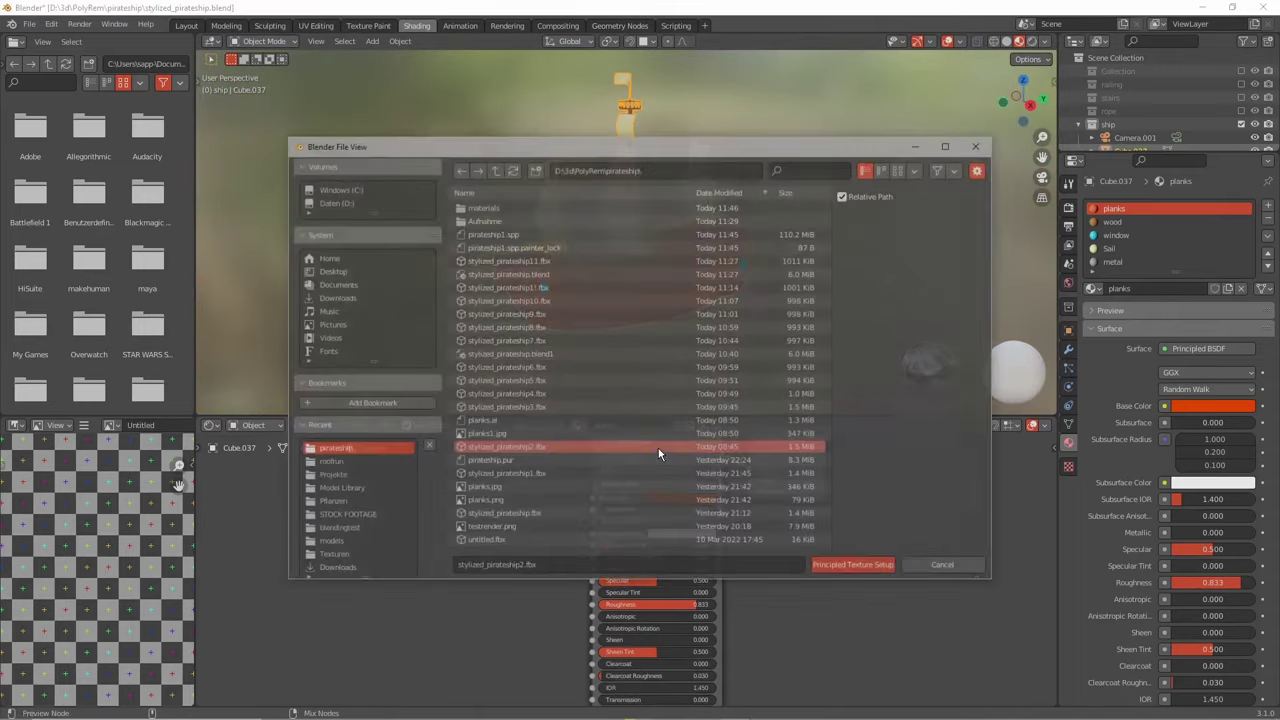
pyautogui.click(921, 560)
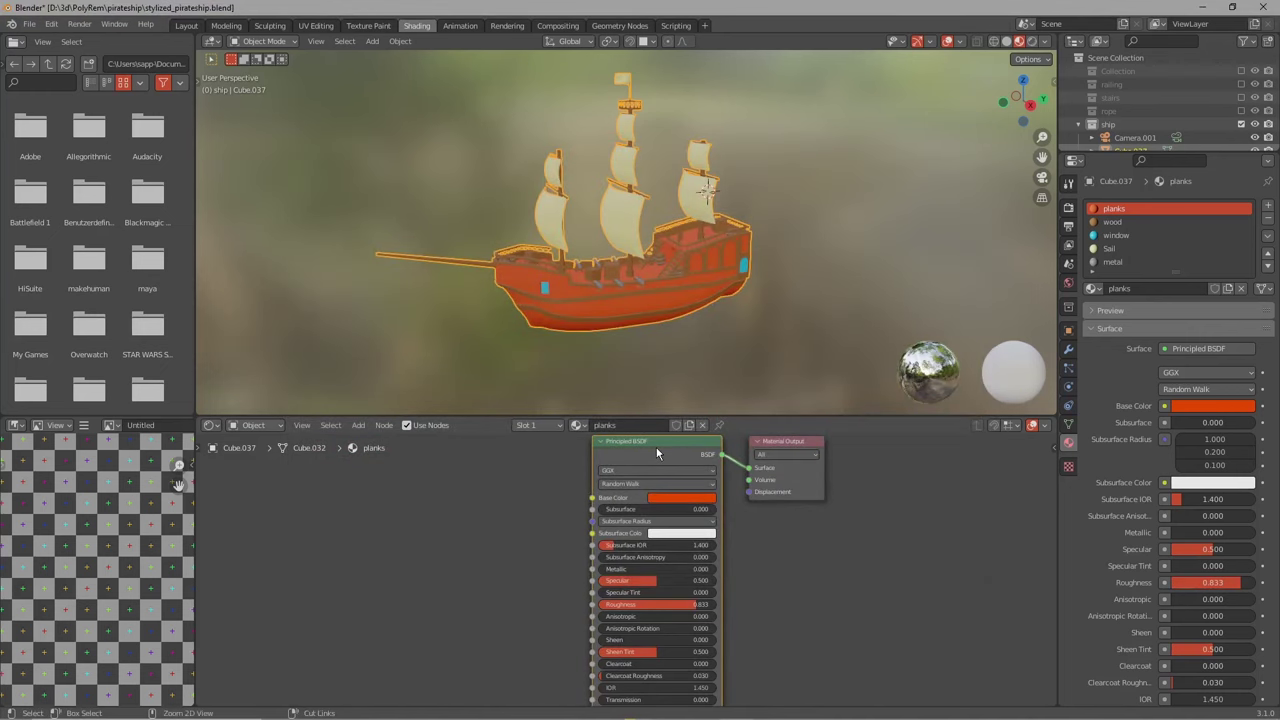
pyautogui.hotkey('ctrl', 'shift', 't')
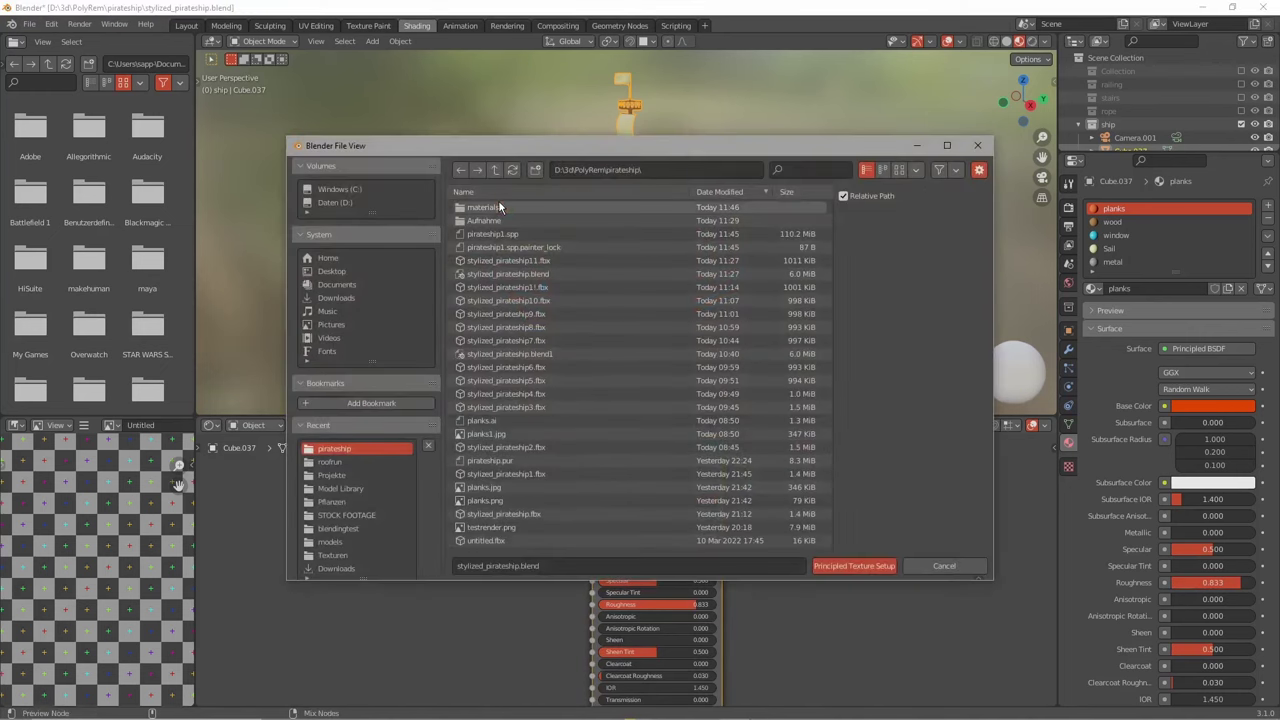
pyautogui.doubleClick(498, 206)
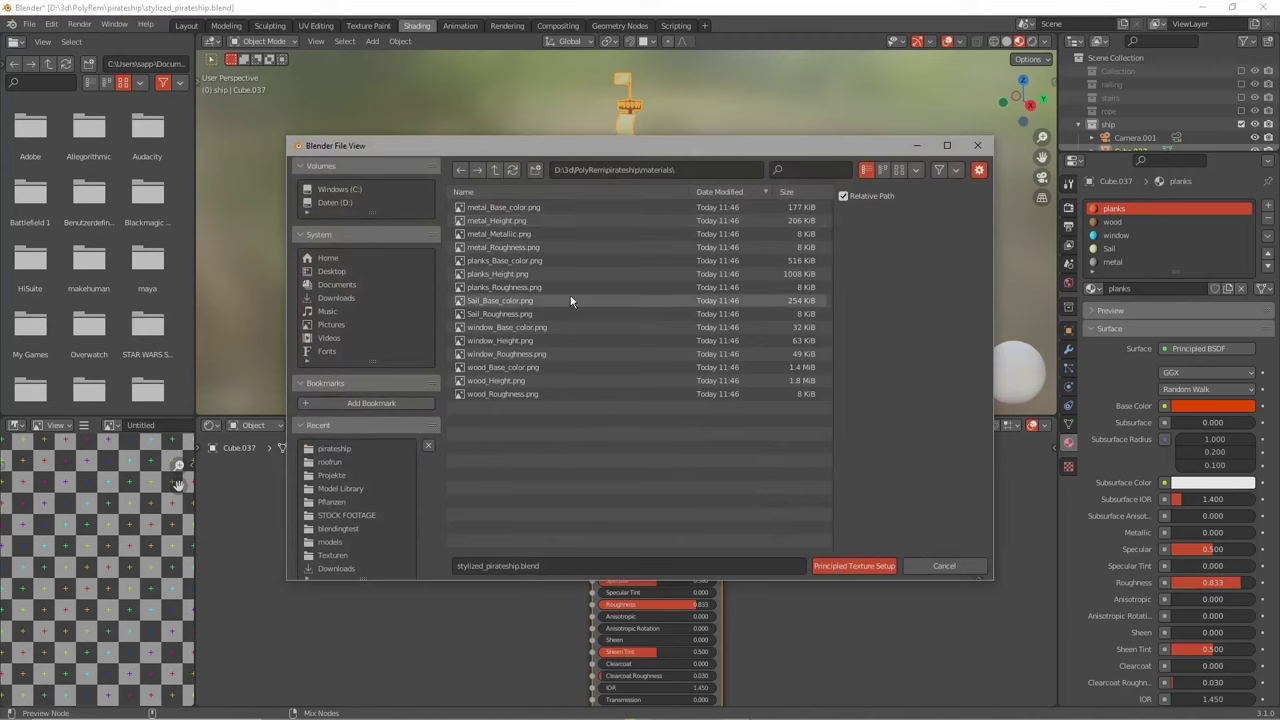
pyautogui.click(521, 286)
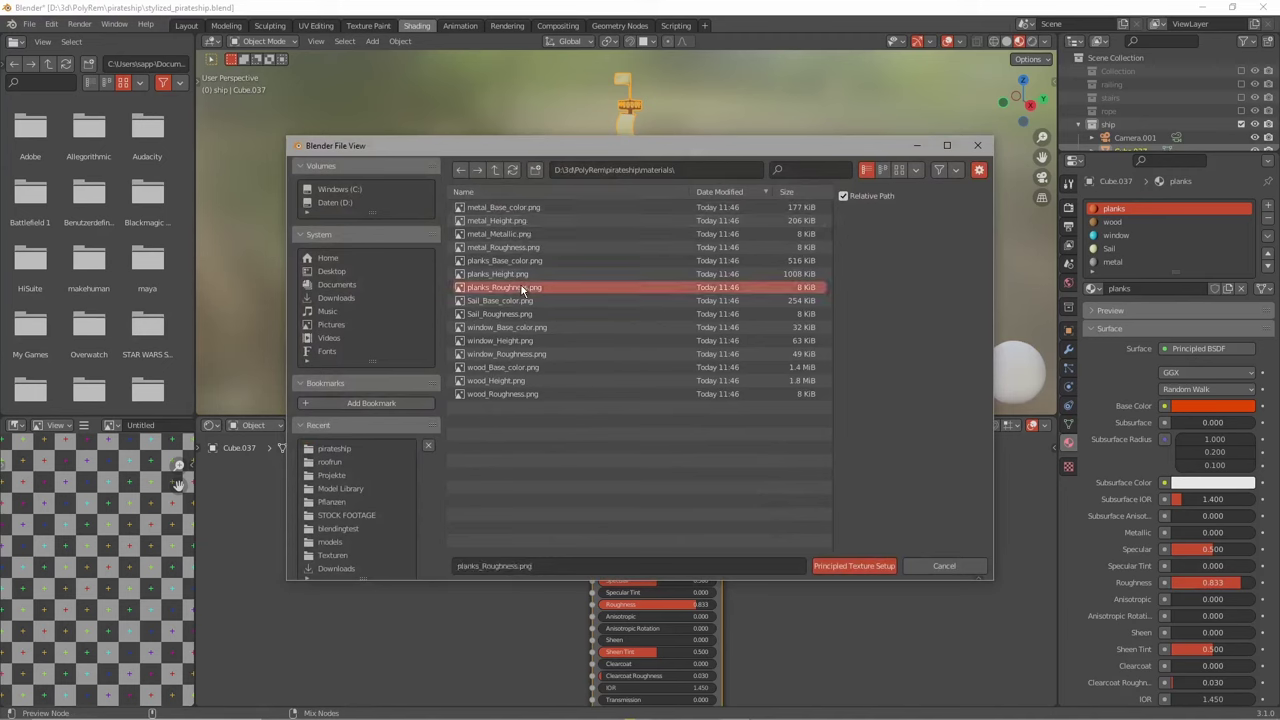
pyautogui.keyDown('shift'); pyautogui.click(512, 260); pyautogui.keyUp('shift')
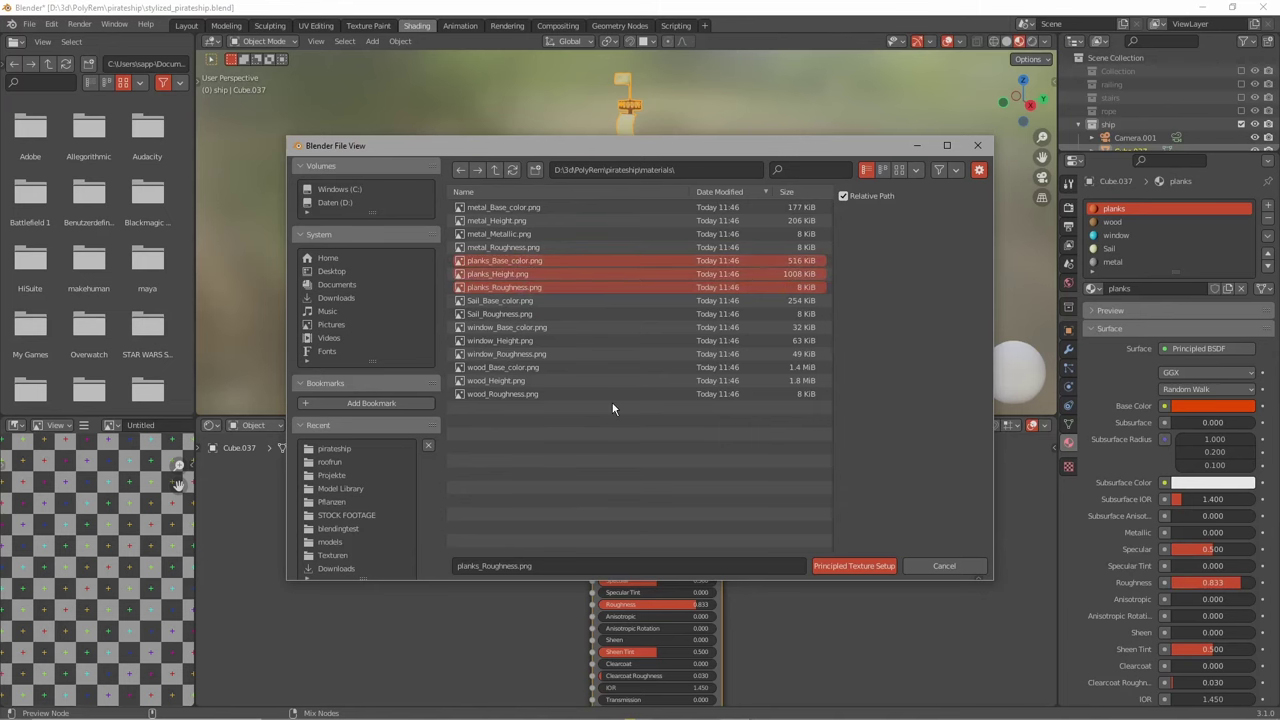
pyautogui.click(845, 566)
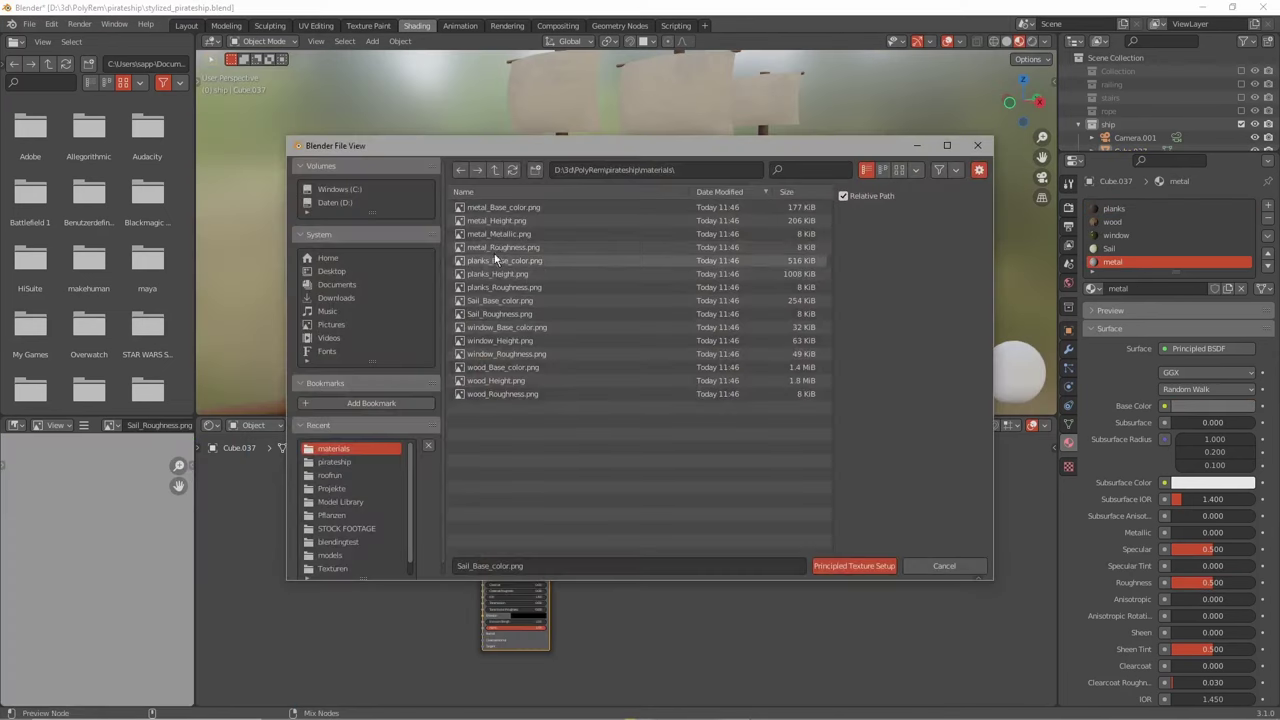
# - Load metal_Base_color.png, metal_Height.png, metal_Metallic.png and metal_Roughness.png into the metal material with Principled Texture Setup
pyautogui.click(510, 247)
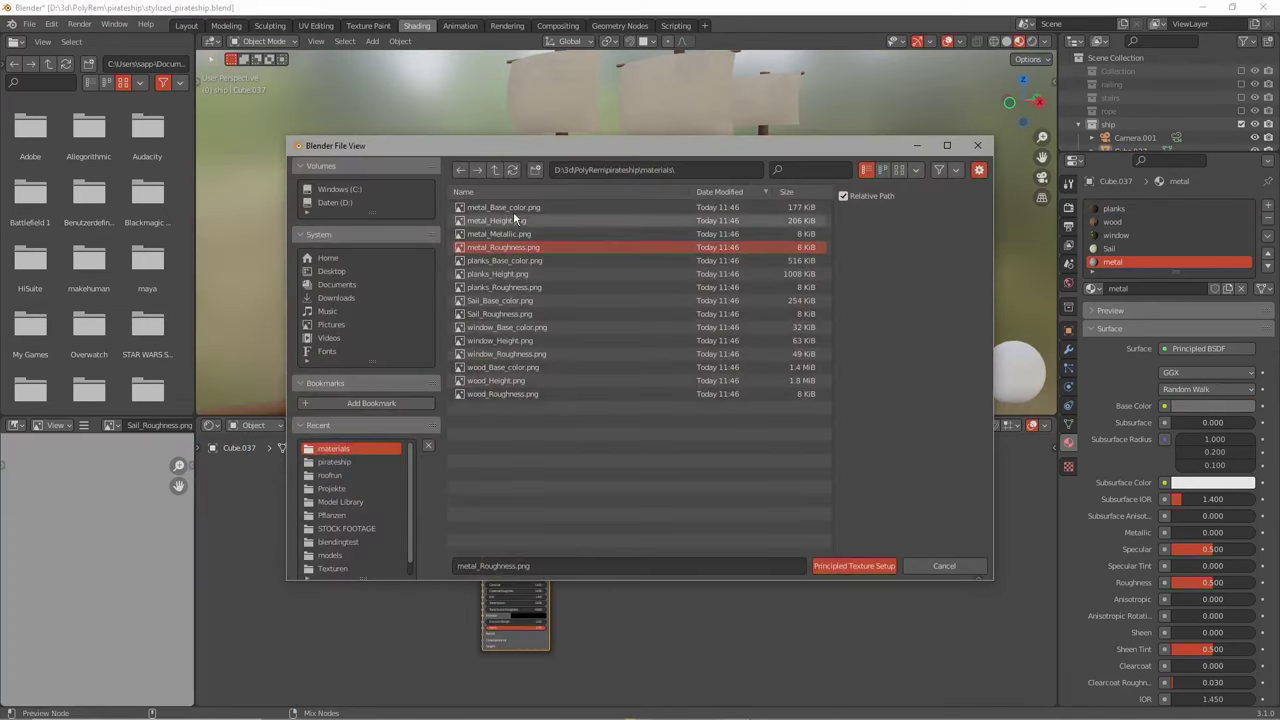
pyautogui.keyDown('shift'); pyautogui.click(513, 208); pyautogui.keyUp('shift')
pyautogui.click(838, 567)
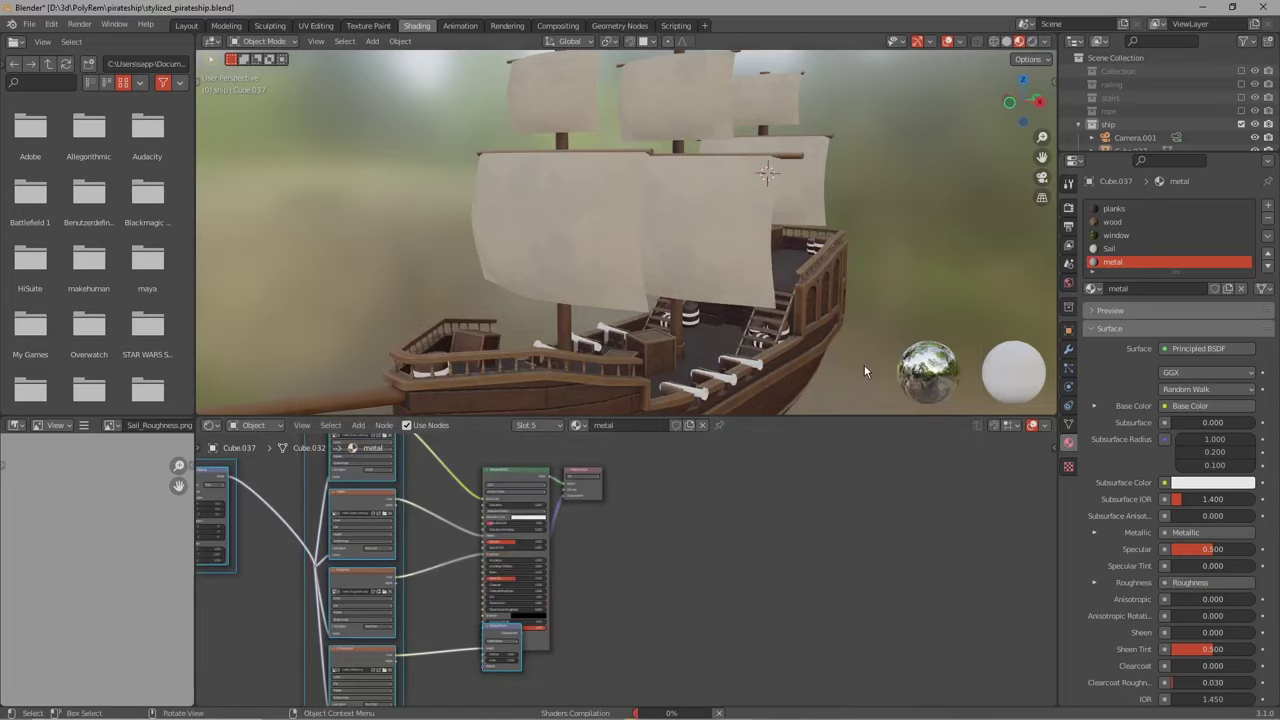
pyautogui.moveTo(864, 365); pyautogui.dragTo(752, 318, button='middle')
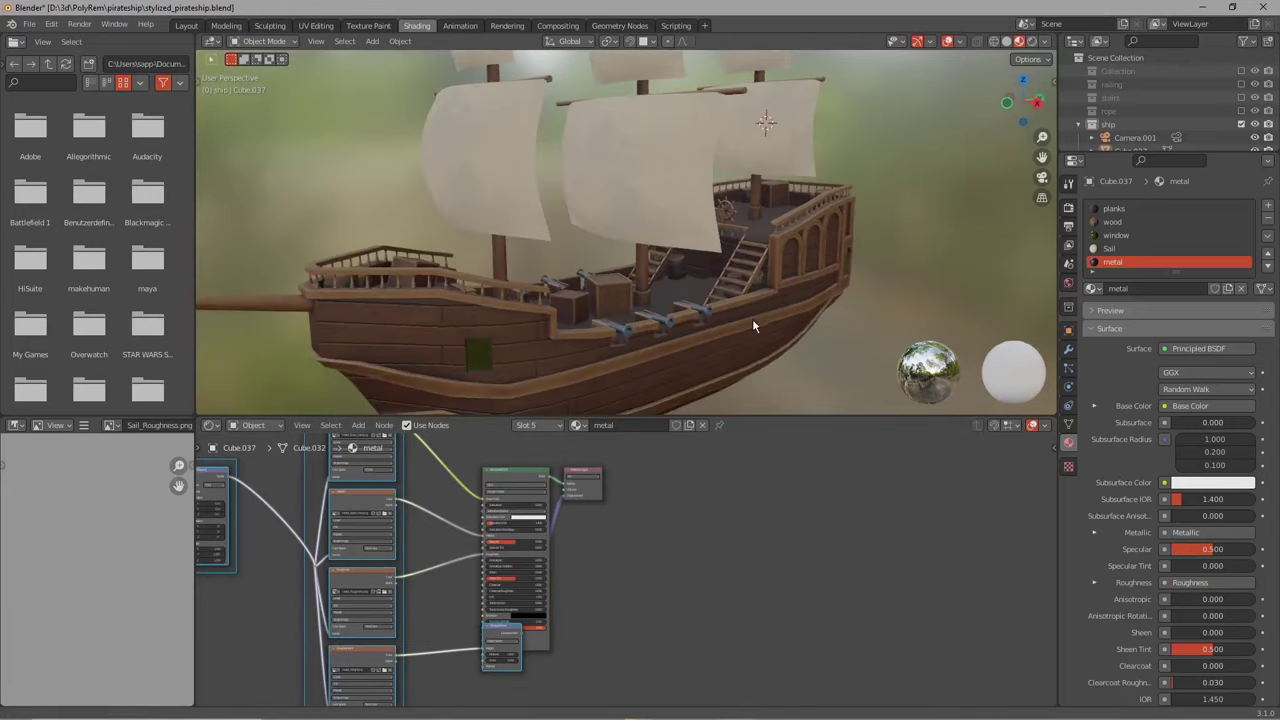